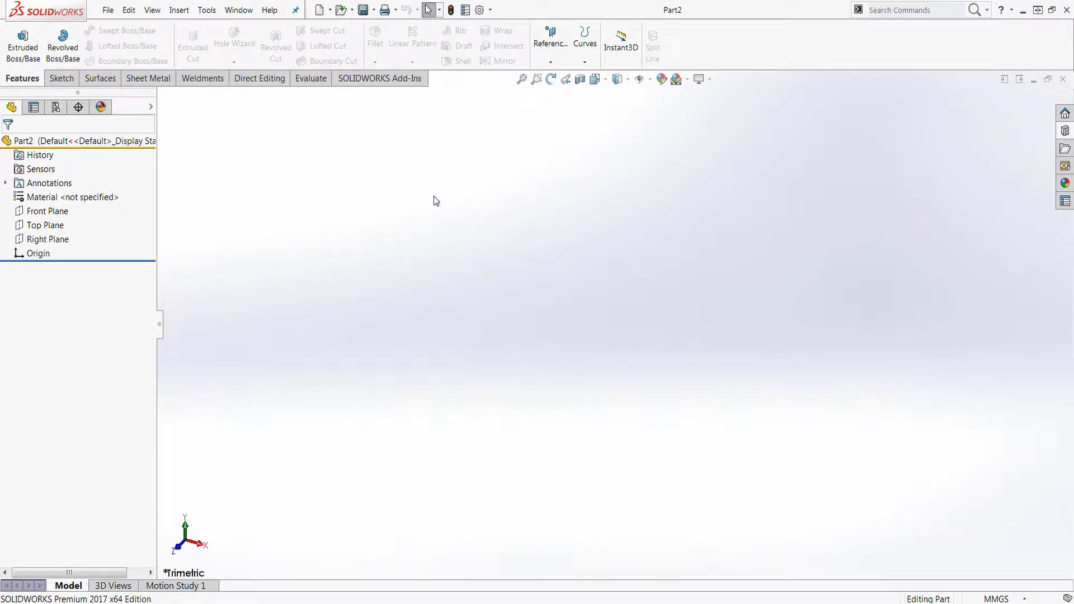
# Load the SOLIDWORKS Simulation add-in and bring up its commands
pyautogui.click(374, 81)
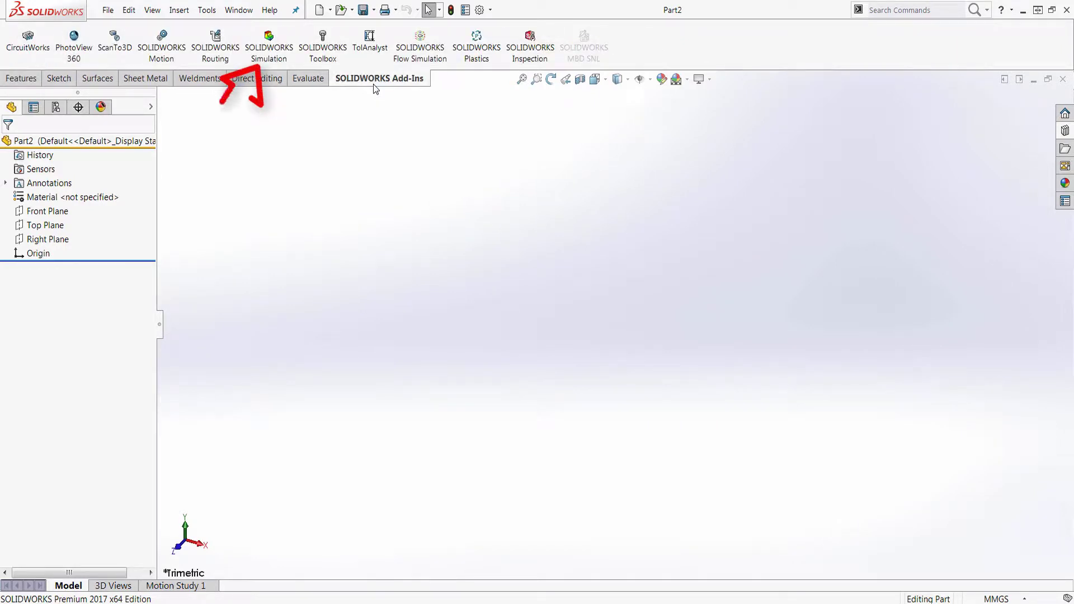
pyautogui.click(268, 56)
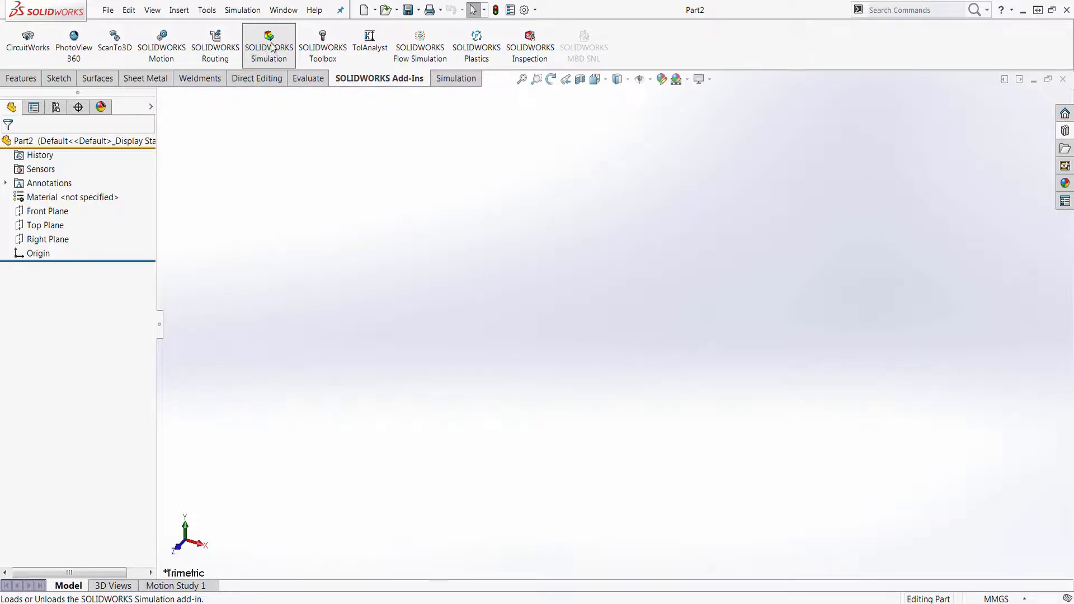
pyautogui.click(454, 83)
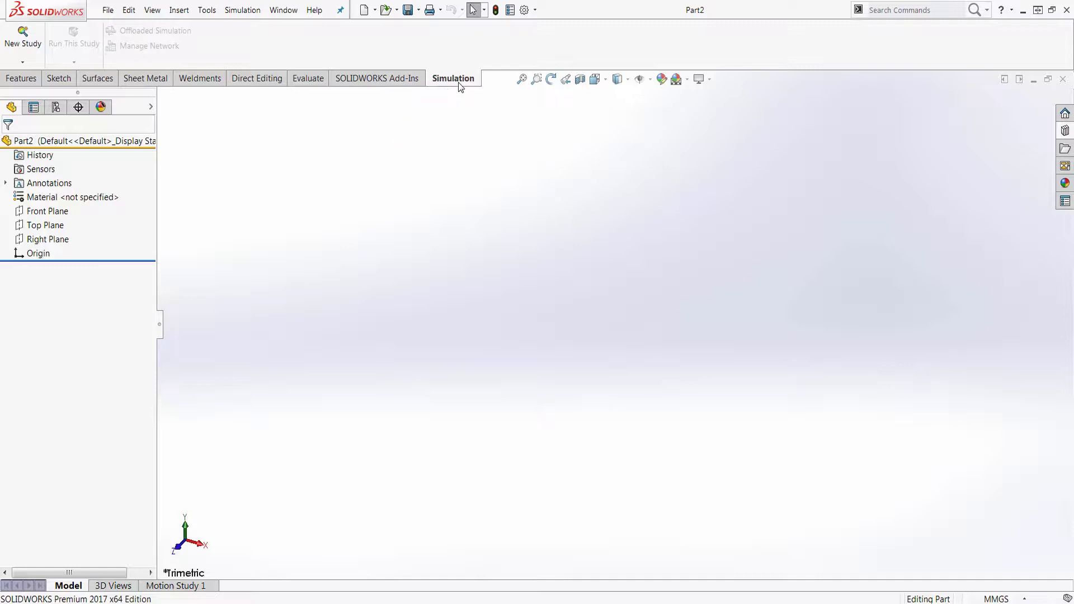
# Open the SOLIDWORKS Simulation tutorials from the help resources
pyautogui.click(315, 11)
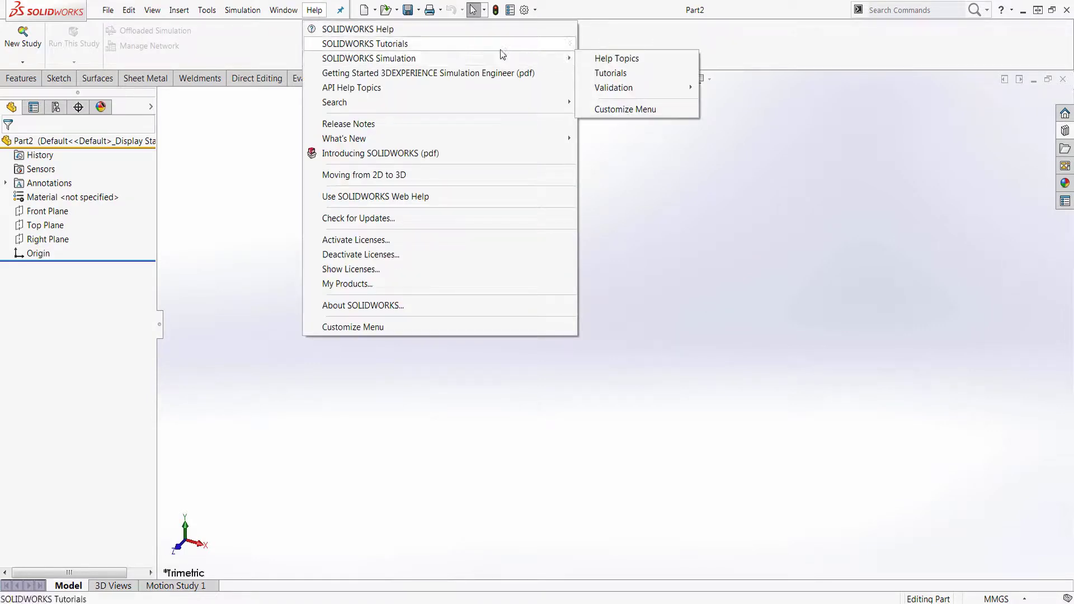
pyautogui.moveTo(568, 57)
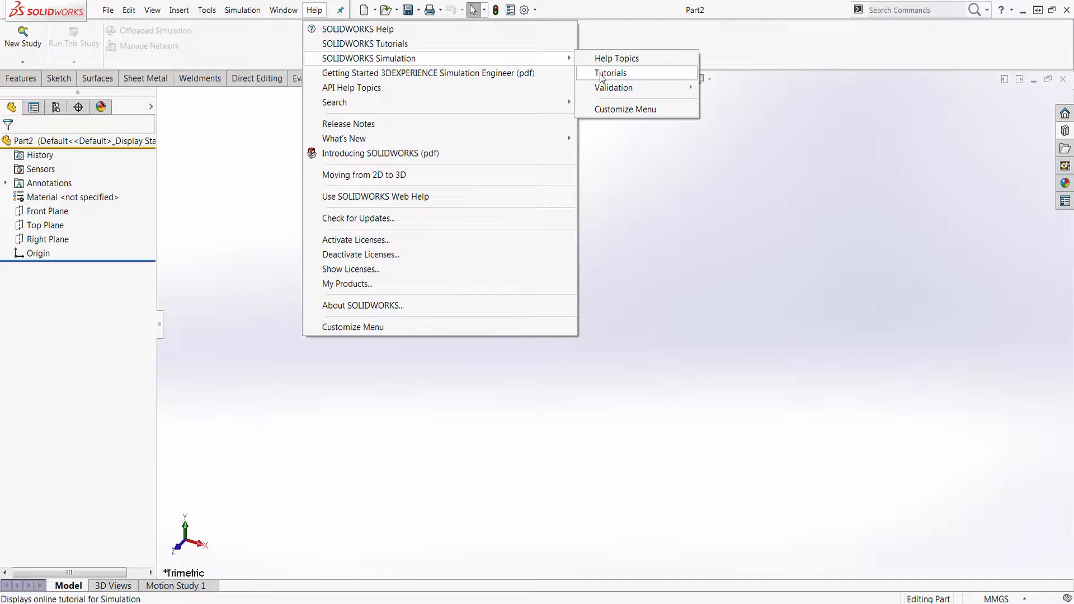
pyautogui.click(603, 75)
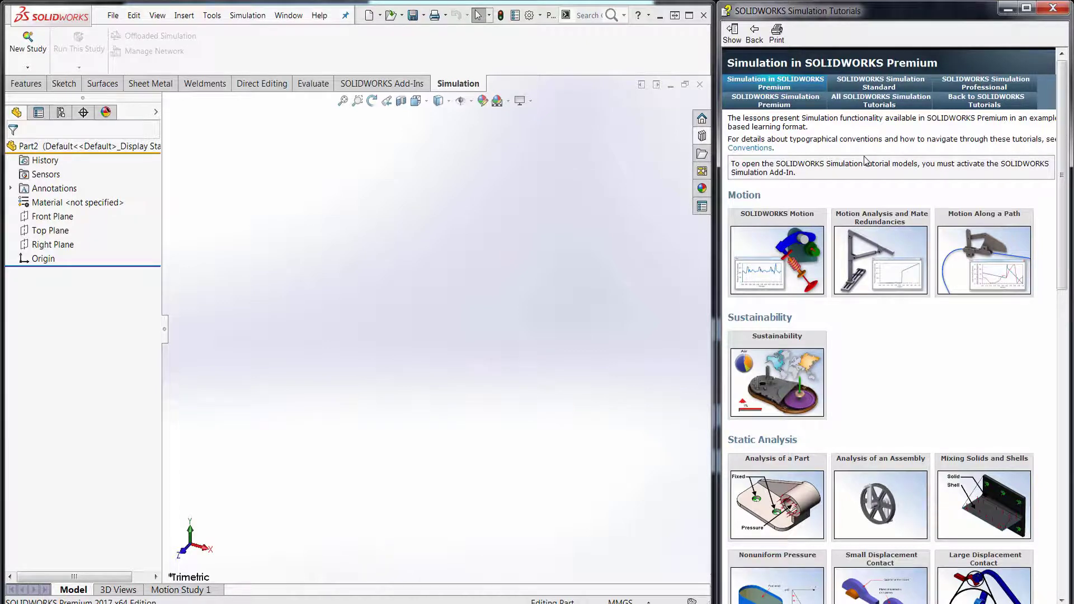
# Look through the Standard and Professional tutorial lists, then open the Analysis of a Part tutorial under Simulation in SOLIDWORKS Premium
pyautogui.click(892, 89)
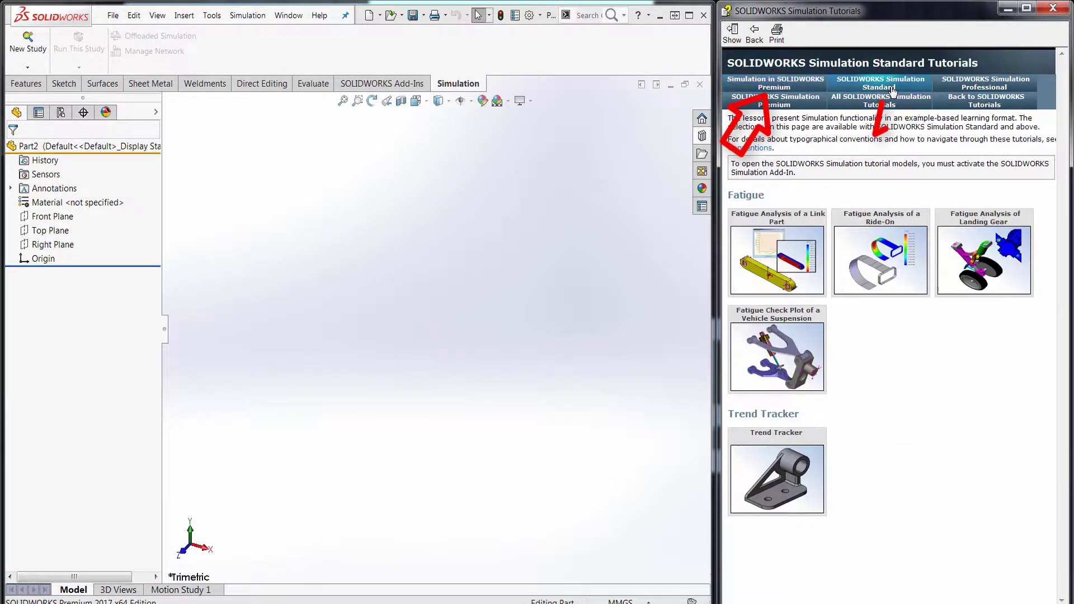
pyautogui.click(976, 86)
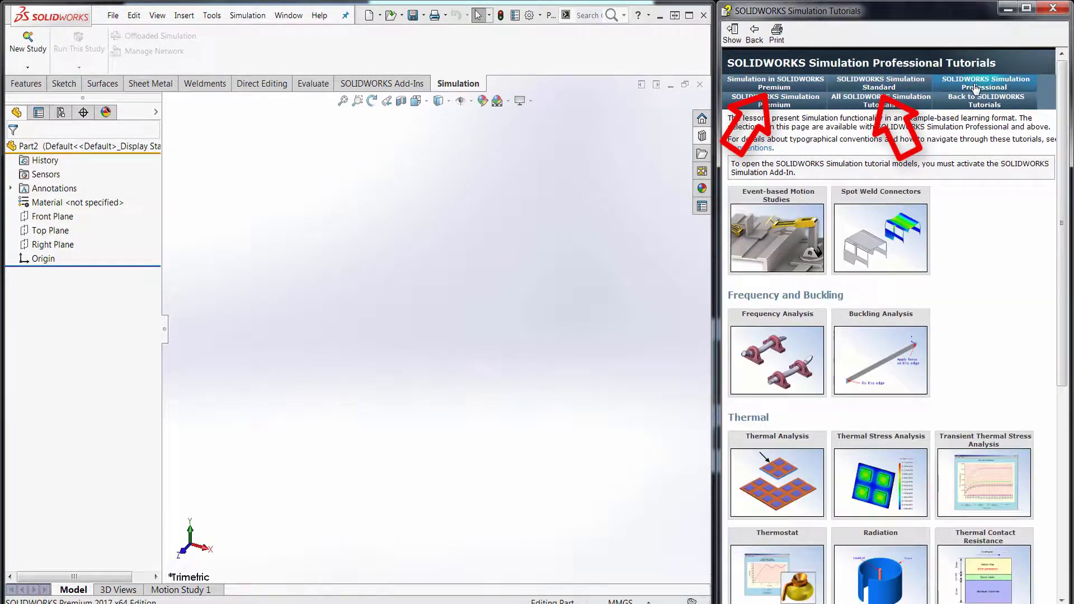
pyautogui.click(803, 85)
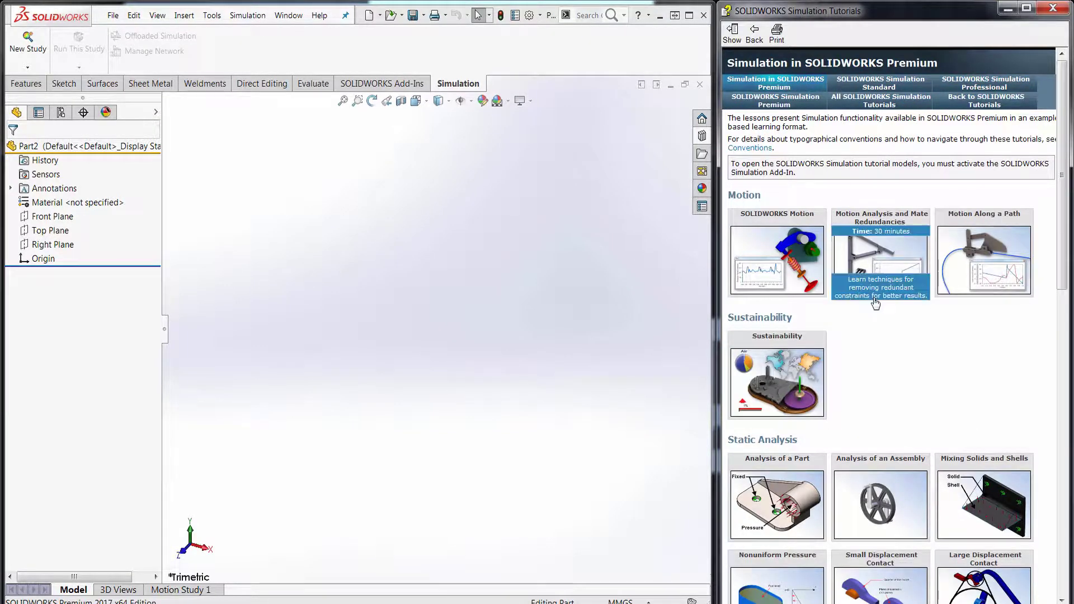
pyautogui.scroll(-5, 906, 376)
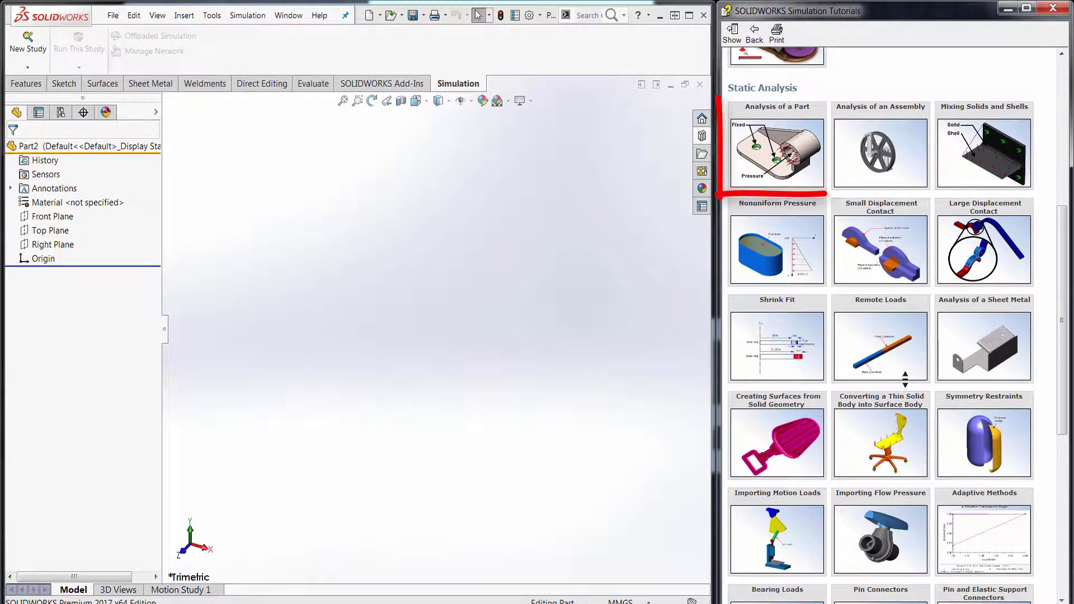
pyautogui.moveTo(782, 161)
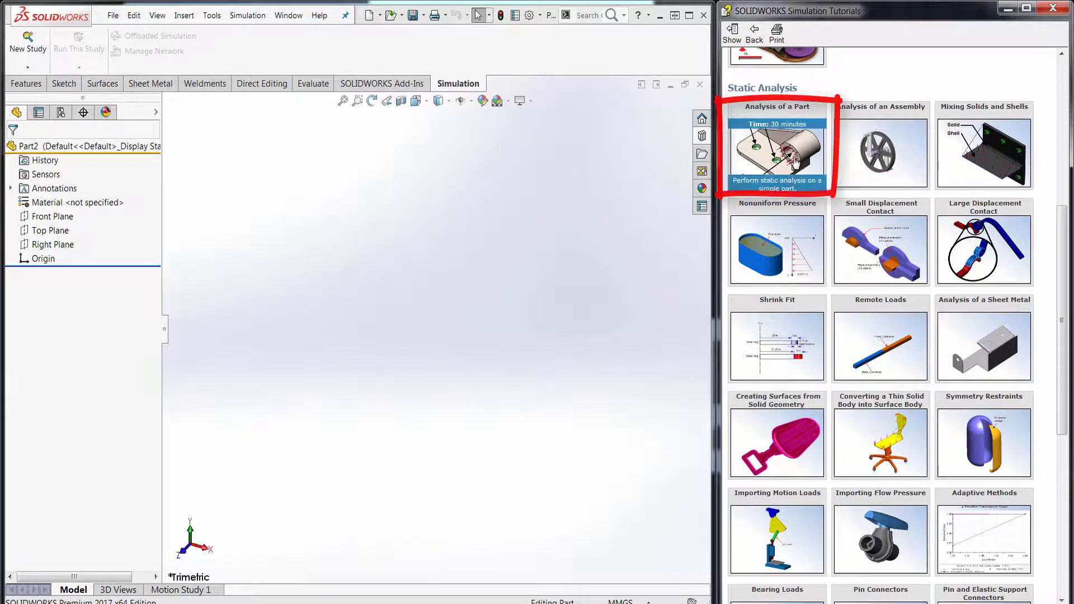
pyautogui.click(789, 162)
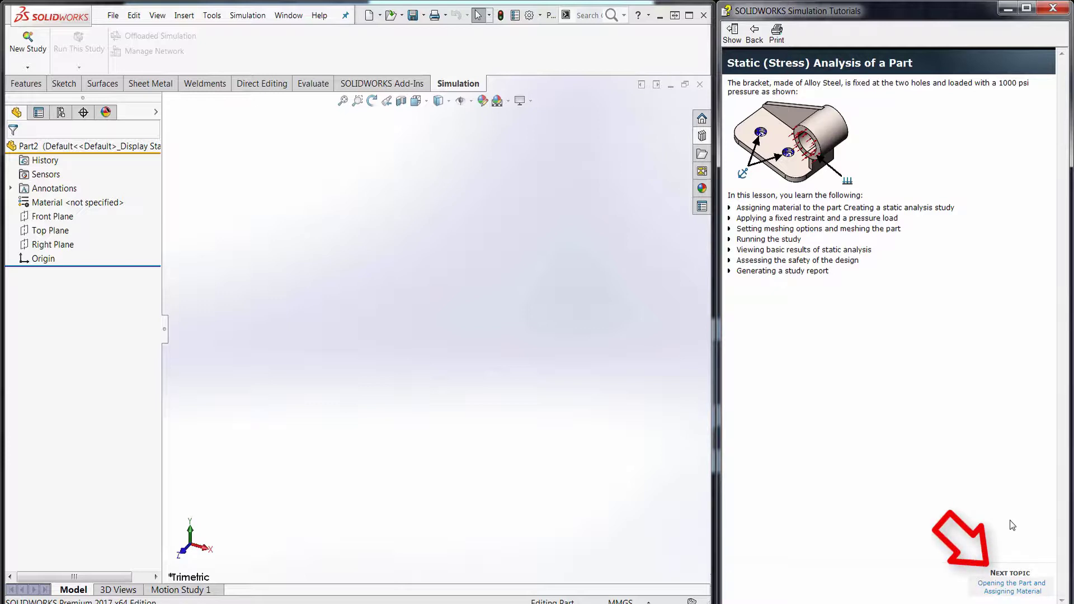
# Open the Tutor1.SLDPRT part from the tutorial's Opening the Part and Assigning Material topic, allowing the ActiveX interaction
pyautogui.click(1013, 592)
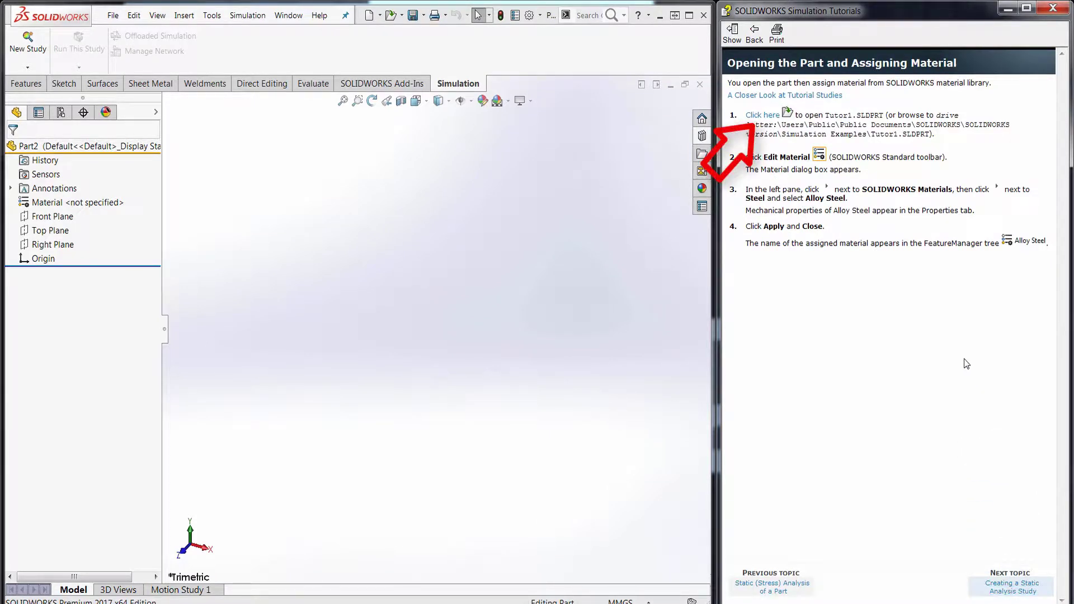
pyautogui.click(764, 116)
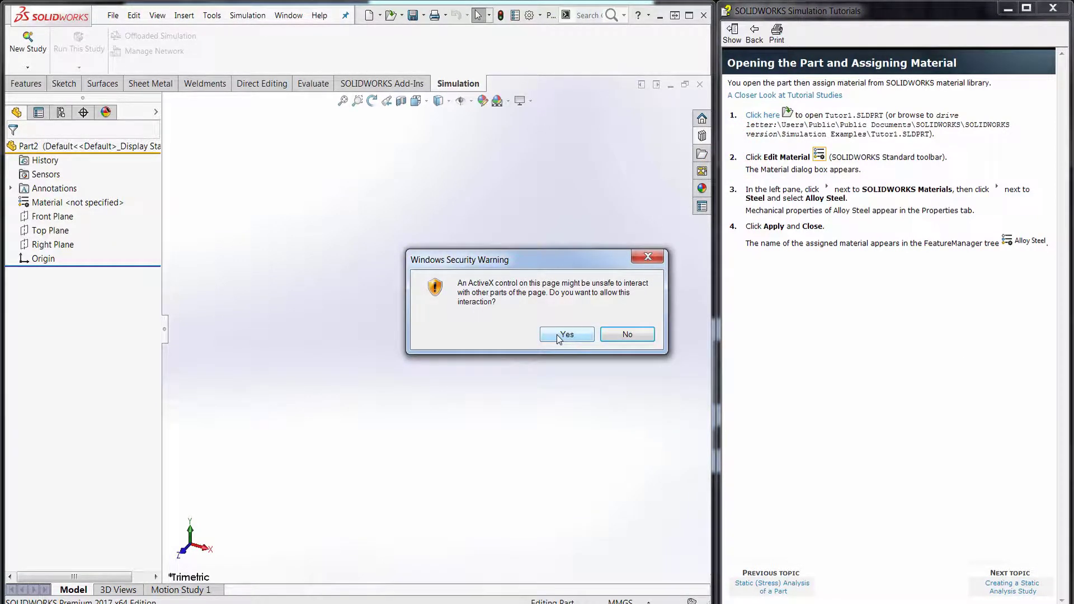
pyautogui.click(558, 335)
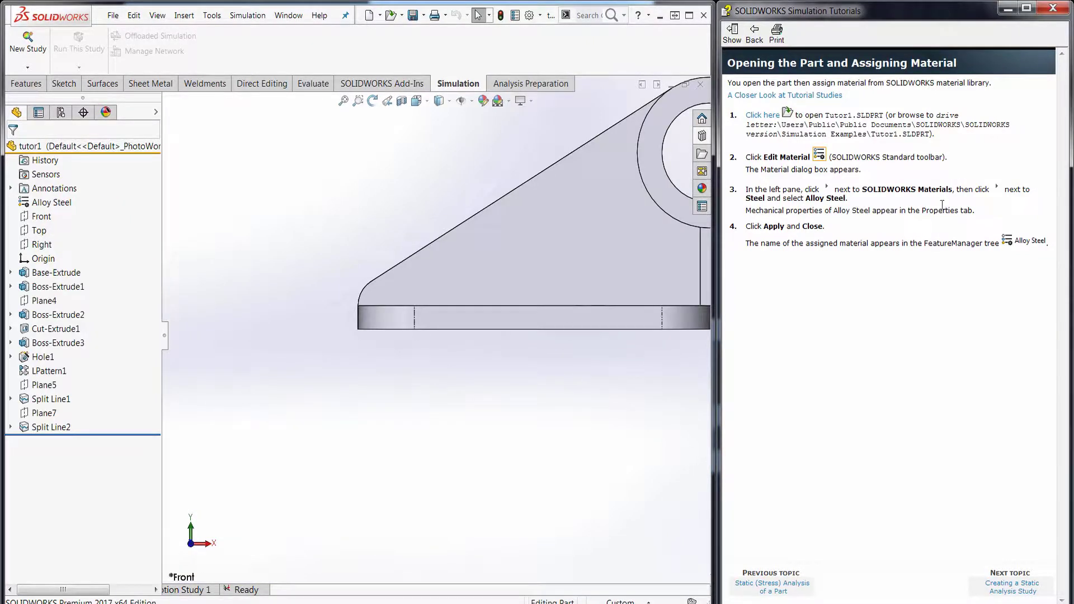
# Page through the tutorial topics on fixed restraints and pressure up to Meshing the Part and Running the Analysis
pyautogui.click(1010, 587)
pyautogui.click(1010, 587)
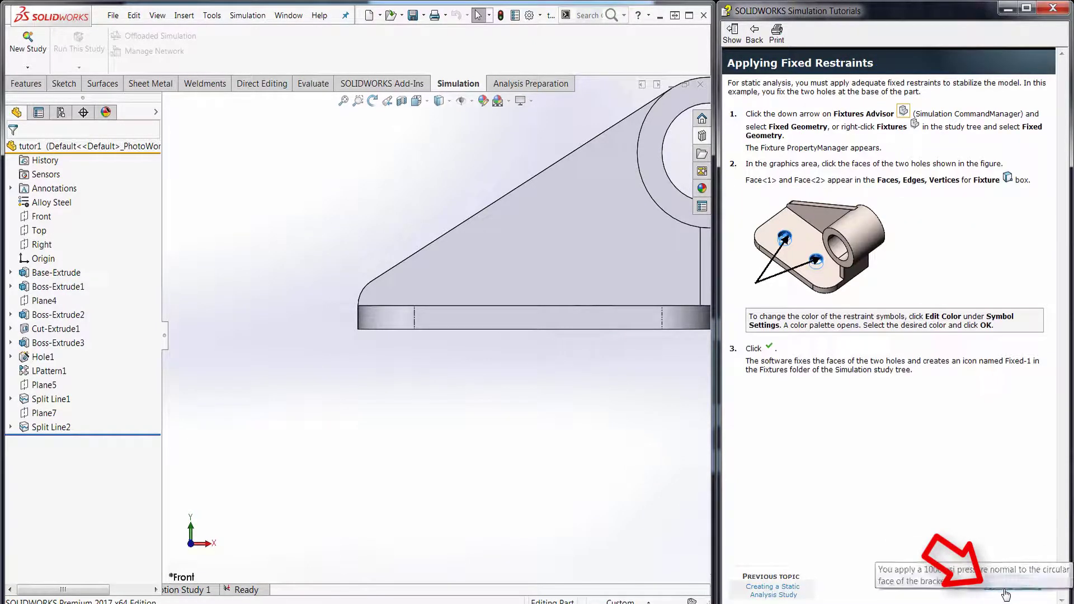
pyautogui.click(1007, 589)
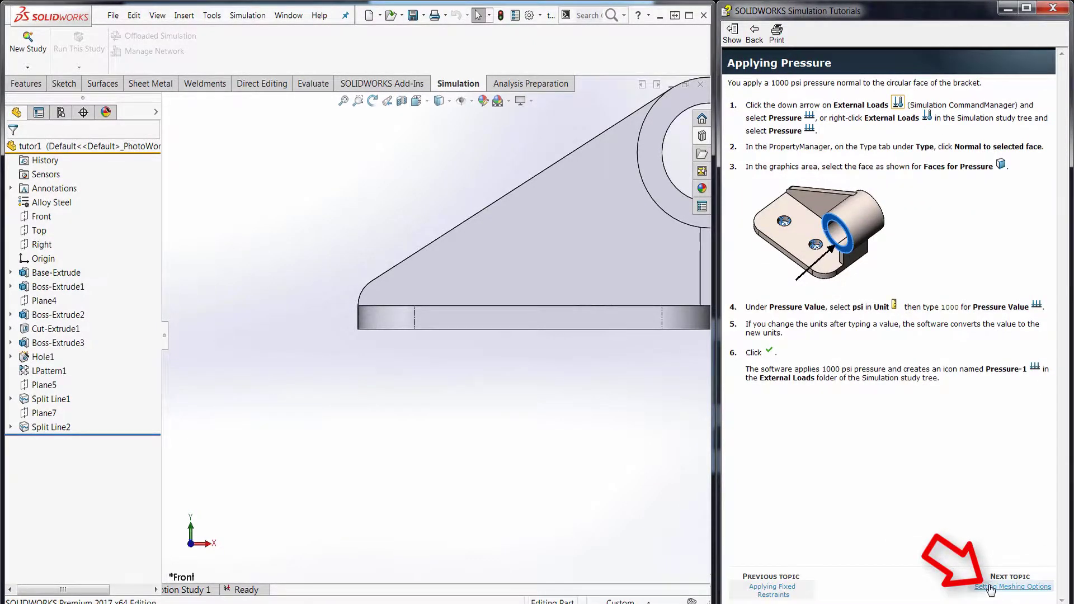
pyautogui.click(988, 587)
pyautogui.click(990, 589)
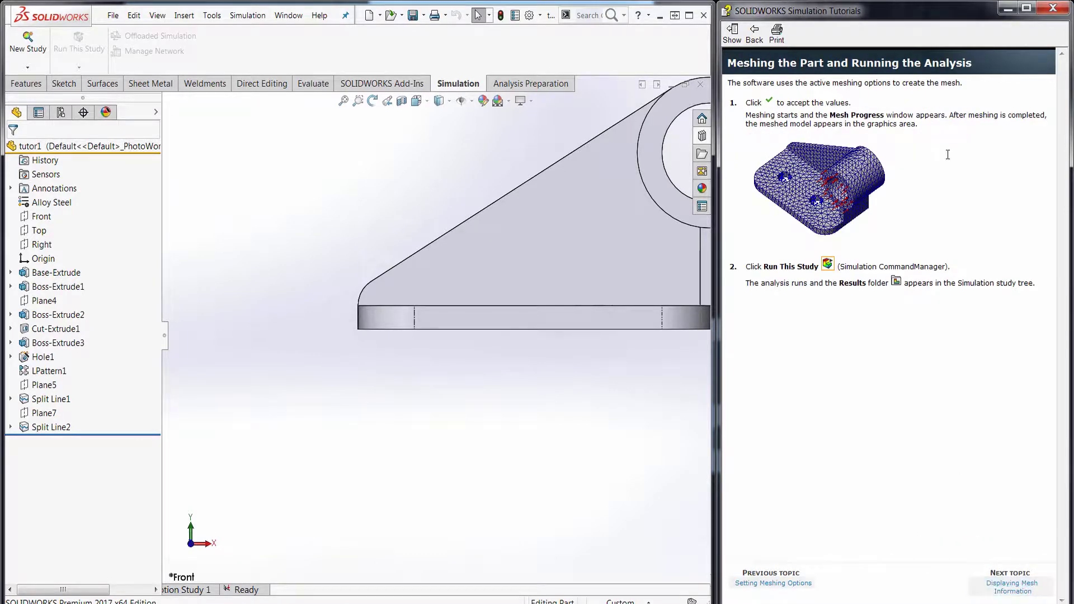
# Close the tutorial window, maximize the part window and turn the bracket to a 3D view
pyautogui.click(1053, 8)
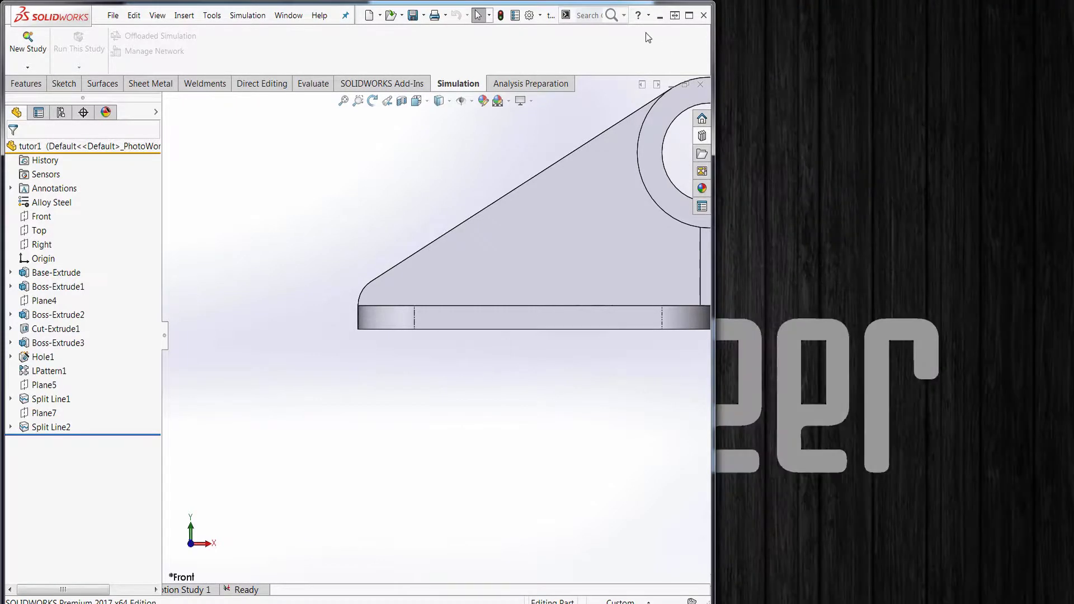
pyautogui.click(690, 16)
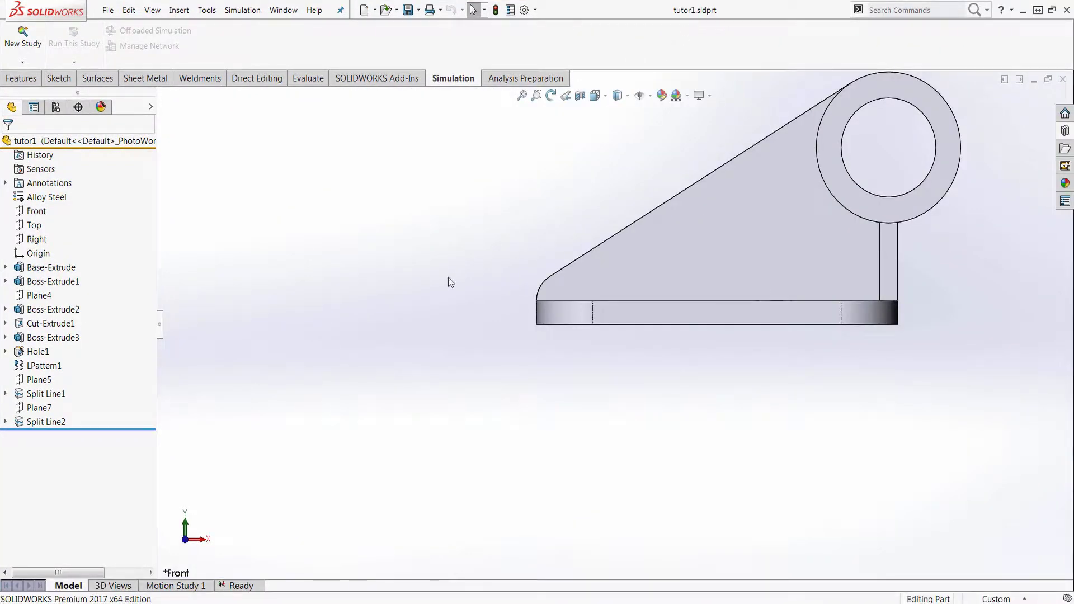
pyautogui.moveTo(638, 227); pyautogui.dragTo(586, 367, button='middle')
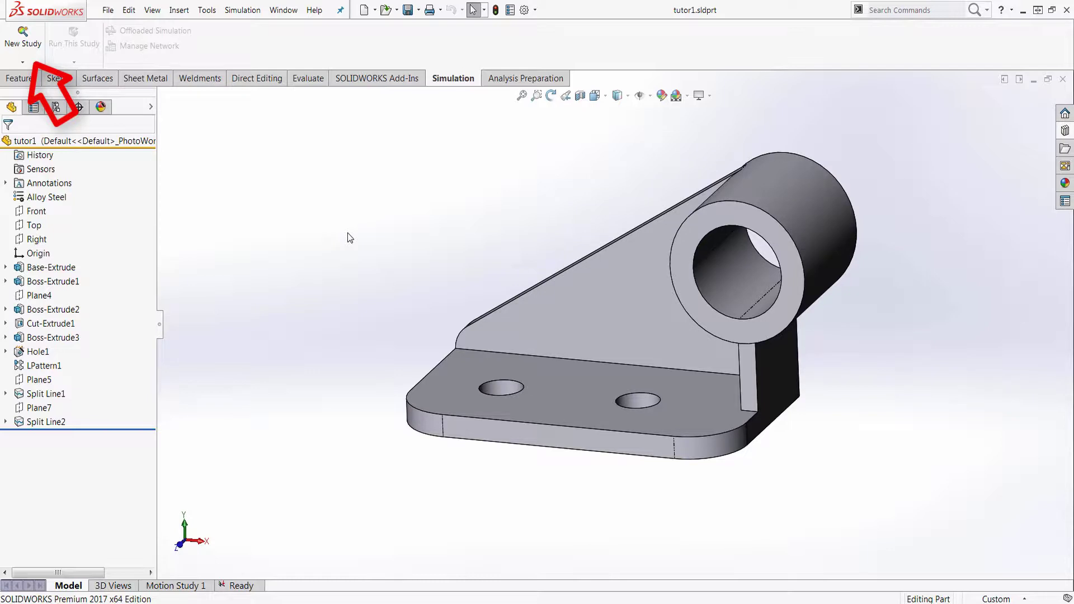
# Create a new Static simulation study named Stress Analysis1
pyautogui.click(37, 49)
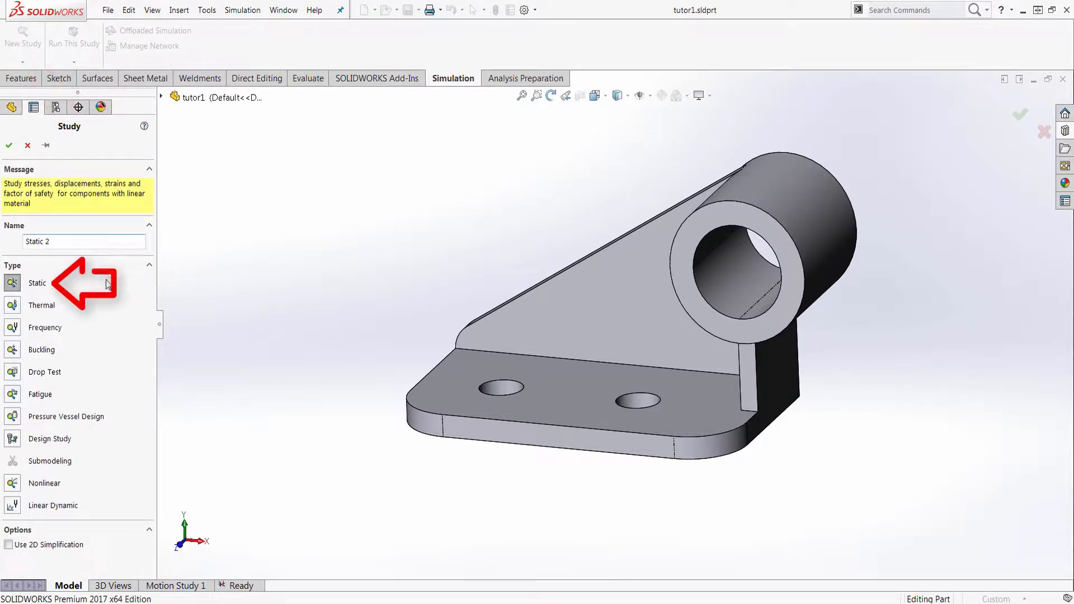
pyautogui.click(90, 241)
pyautogui.hotkey('ctrl', 'a')
pyautogui.write('Stress Ana')
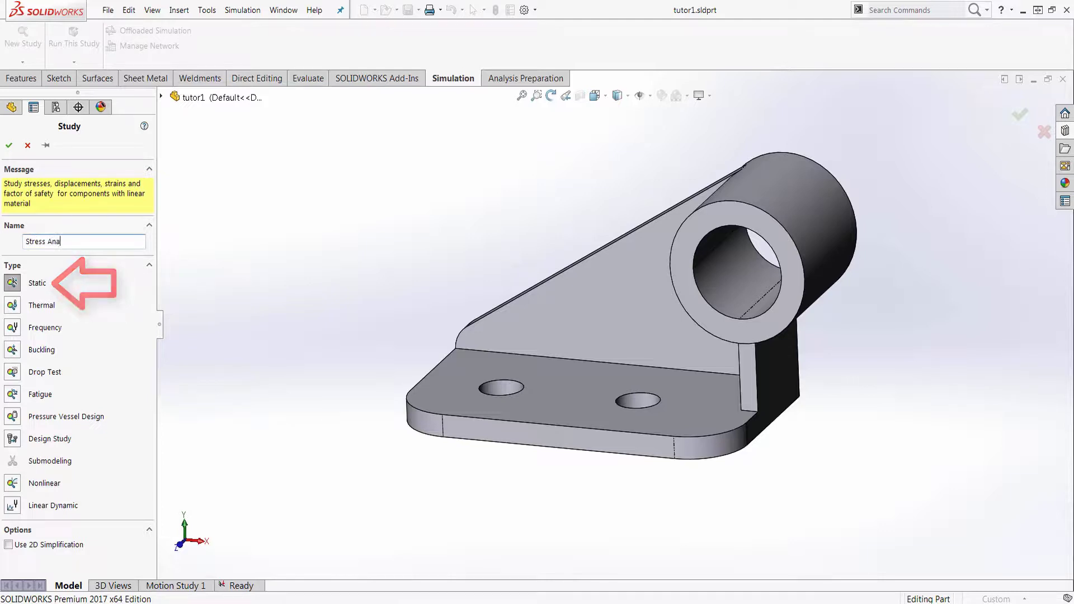
pyautogui.write('lysis1')
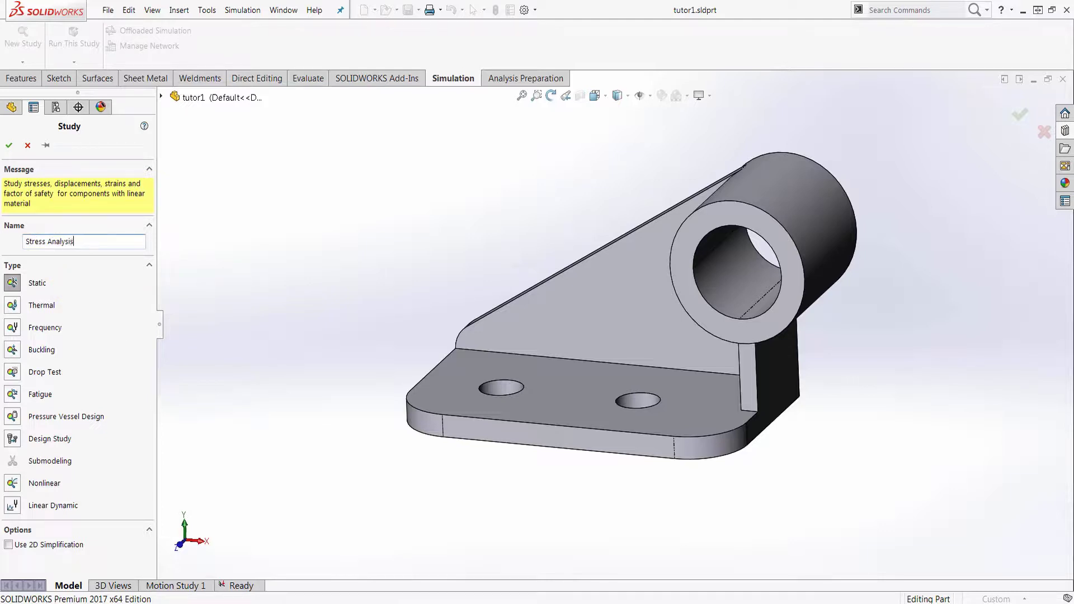
pyautogui.click(9, 145)
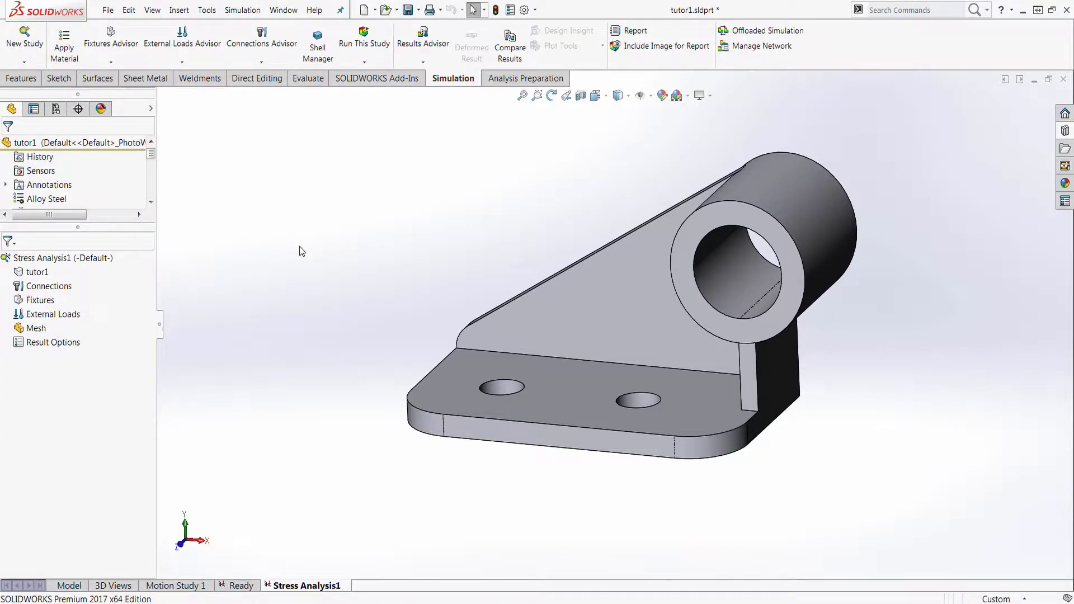
# Open the material editor for the tutor1 body in the Stress Analysis1 study
pyautogui.moveTo(329, 259); pyautogui.dragTo(369, 309, button='middle')
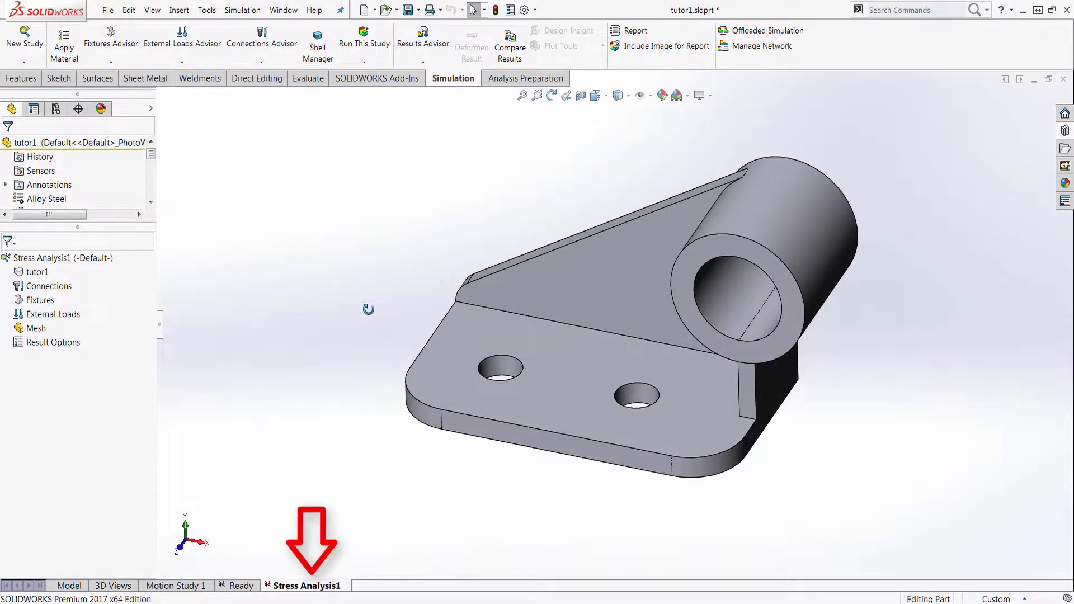
pyautogui.rightClick(46, 274)
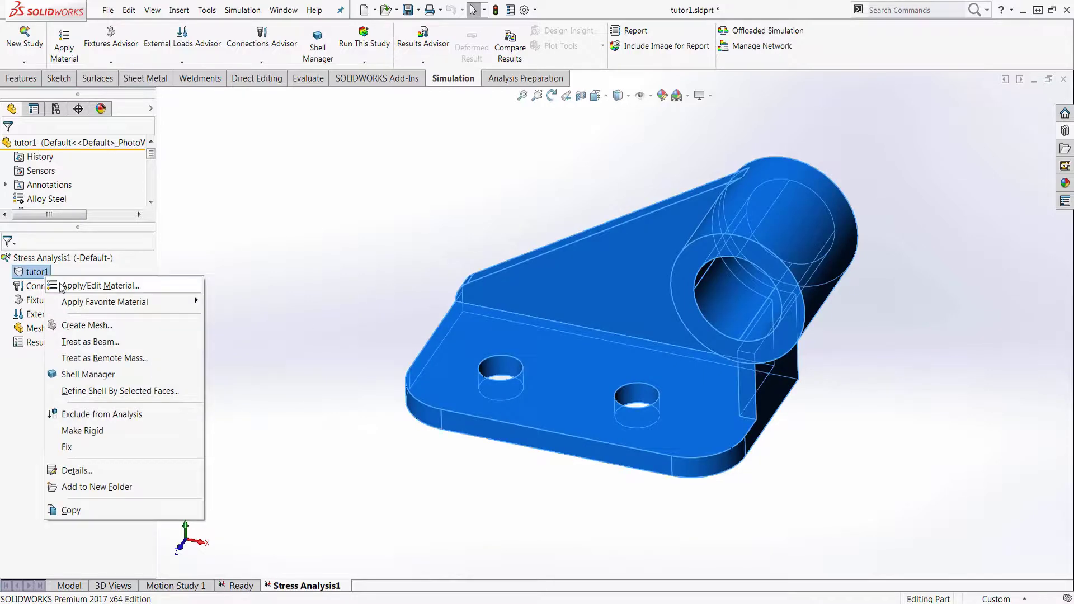
pyautogui.click(60, 287)
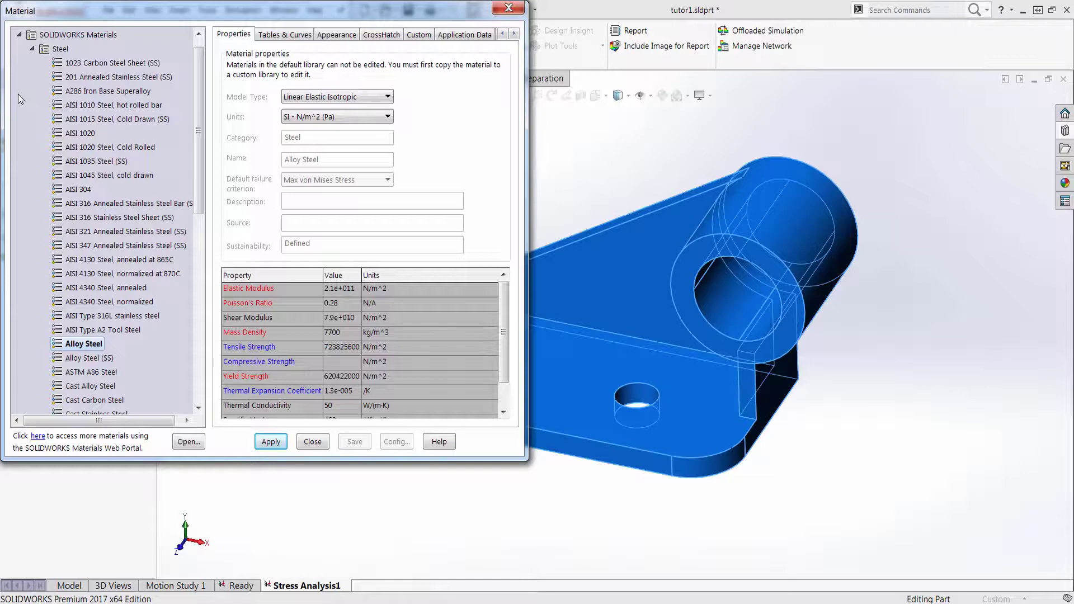
# Browse the material libraries and examine the properties of Concrete in the Concrete - Test category of Custom Materials
pyautogui.click(32, 49)
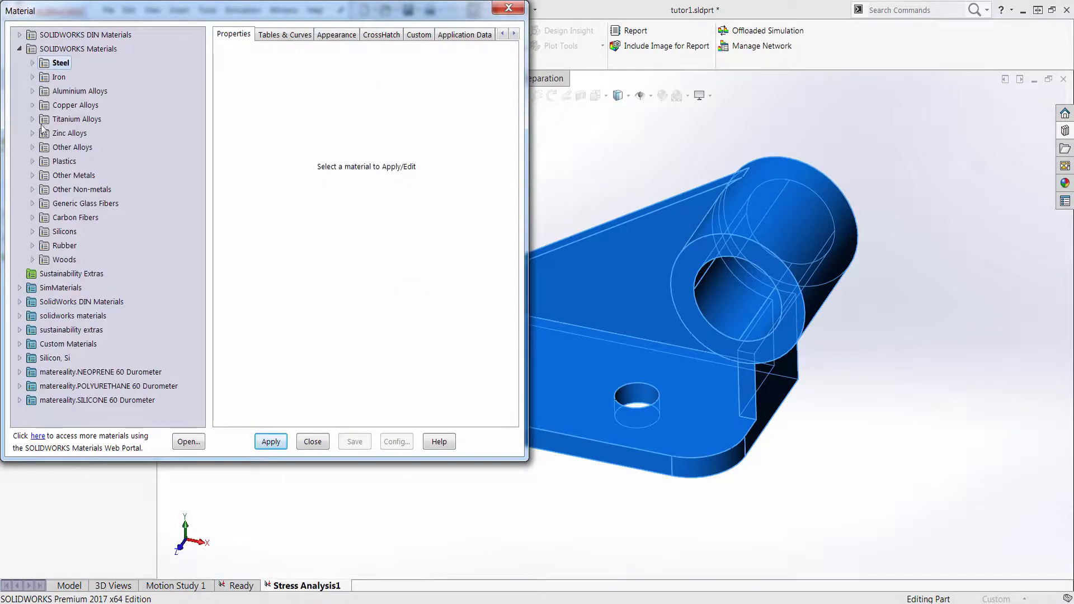
pyautogui.click(20, 344)
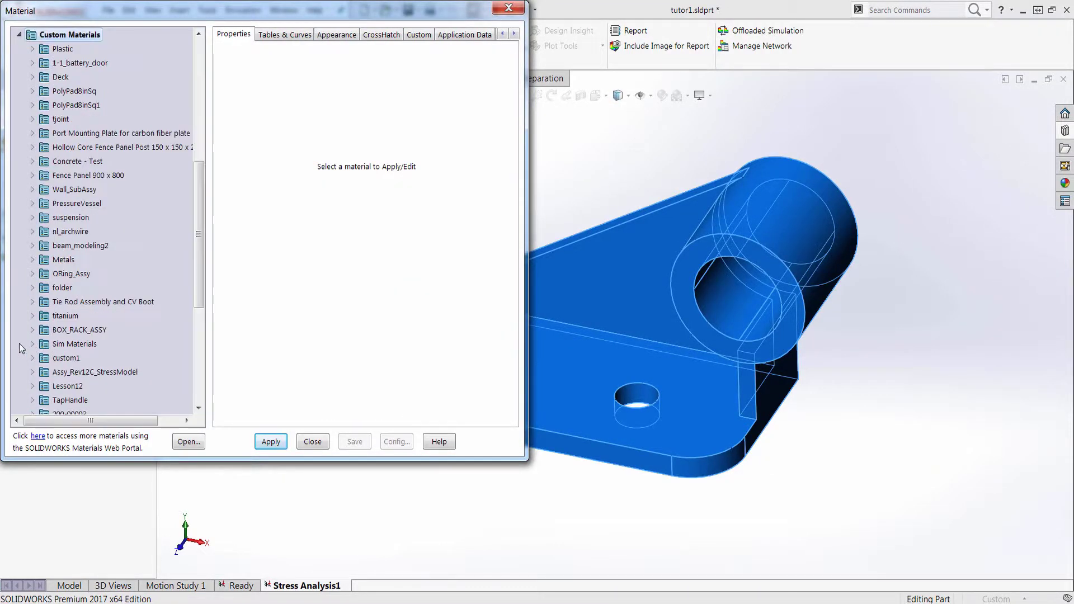
pyautogui.click(33, 161)
pyautogui.click(69, 175)
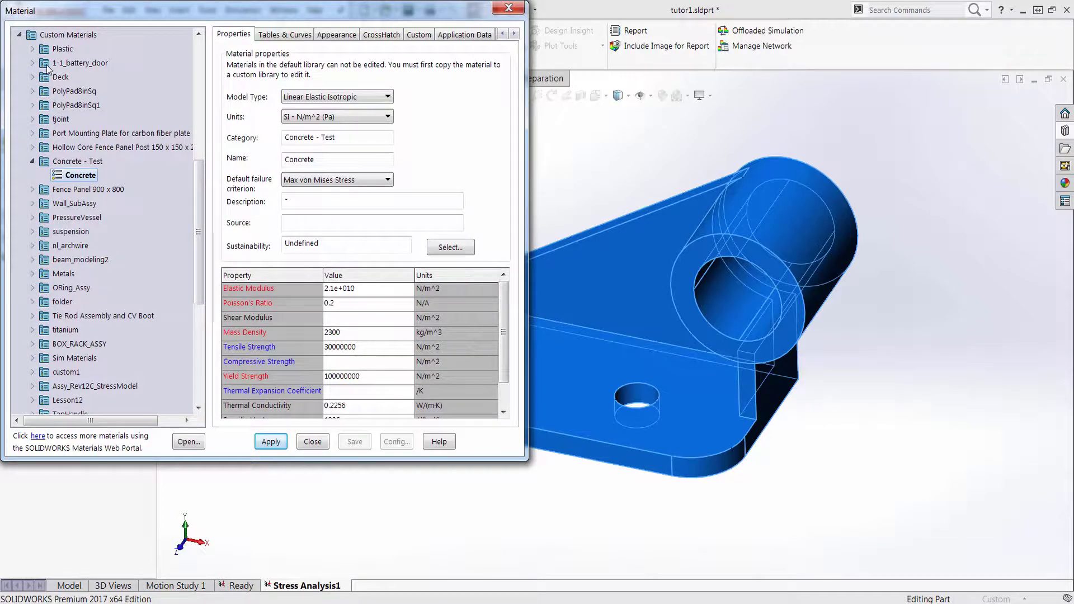
pyautogui.click(19, 35)
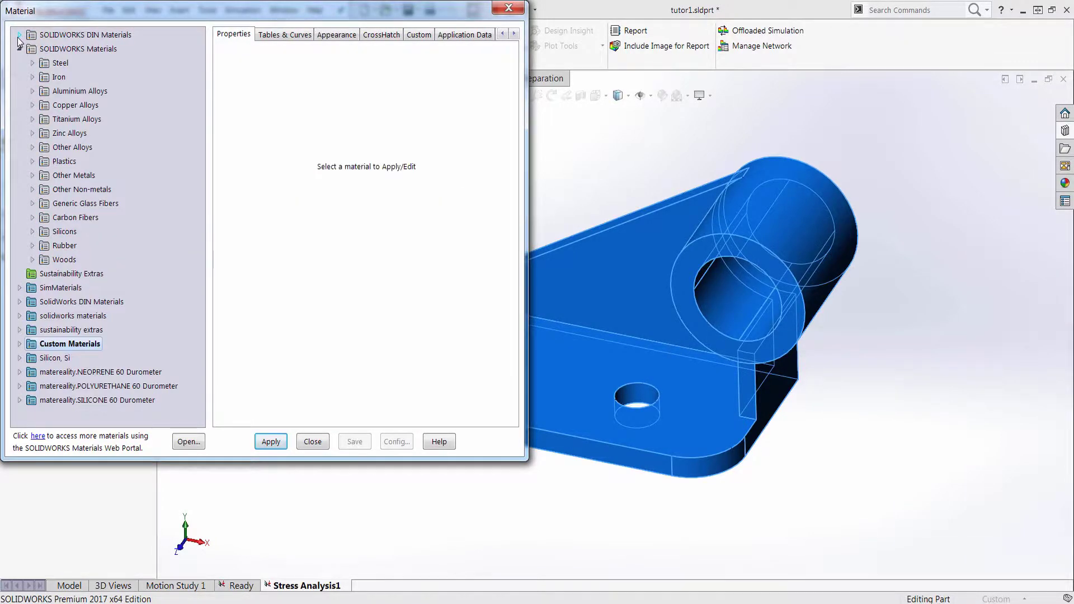
# Apply Alloy Steel from the Steel category of SOLIDWORKS Materials to the tutor1 body
pyautogui.click(32, 63)
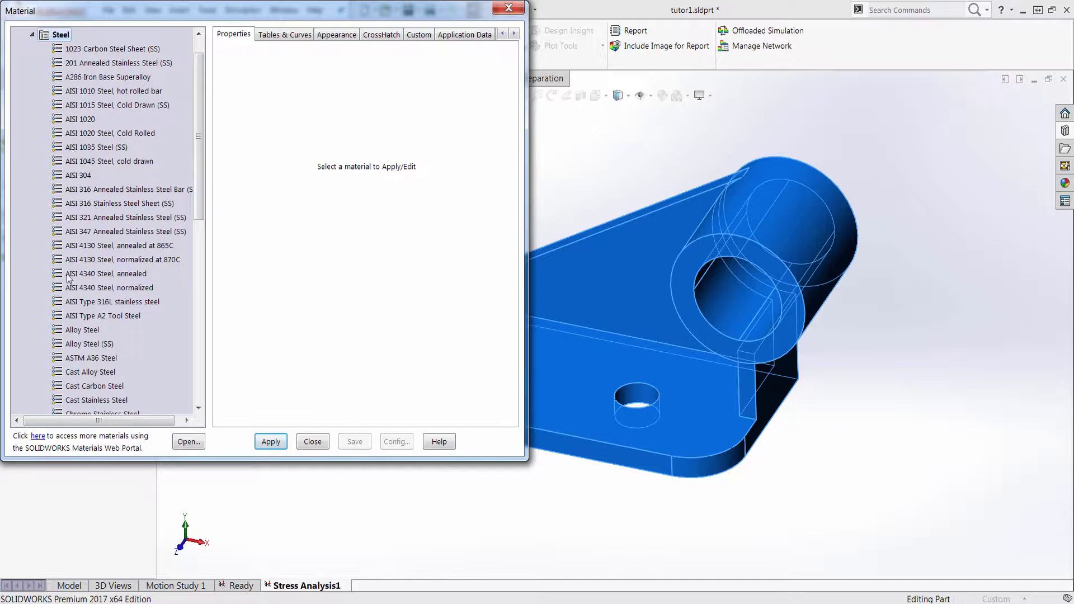
pyautogui.click(68, 331)
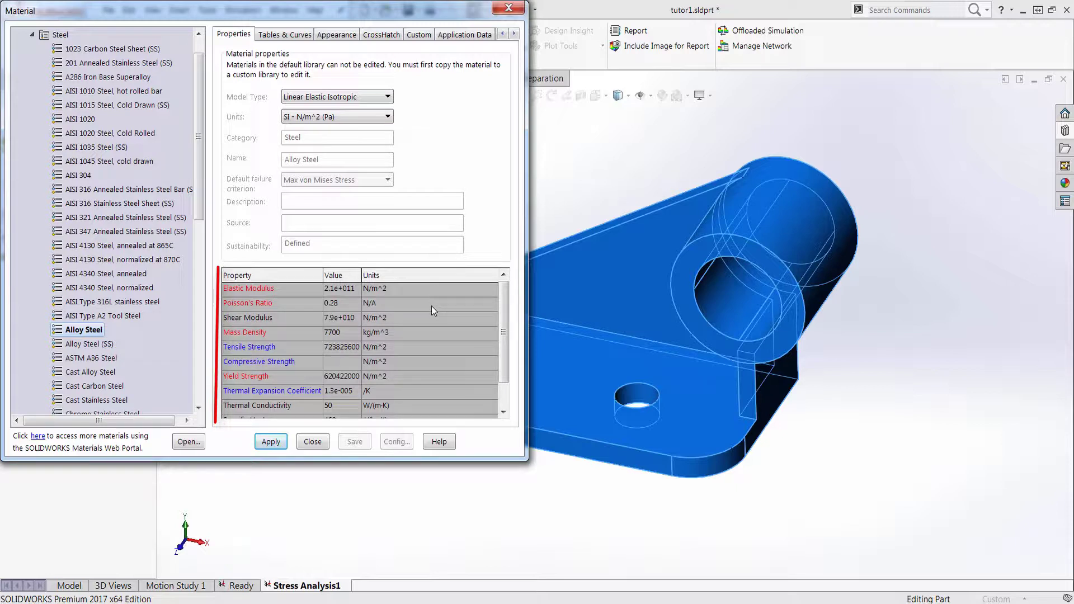
pyautogui.click(271, 441)
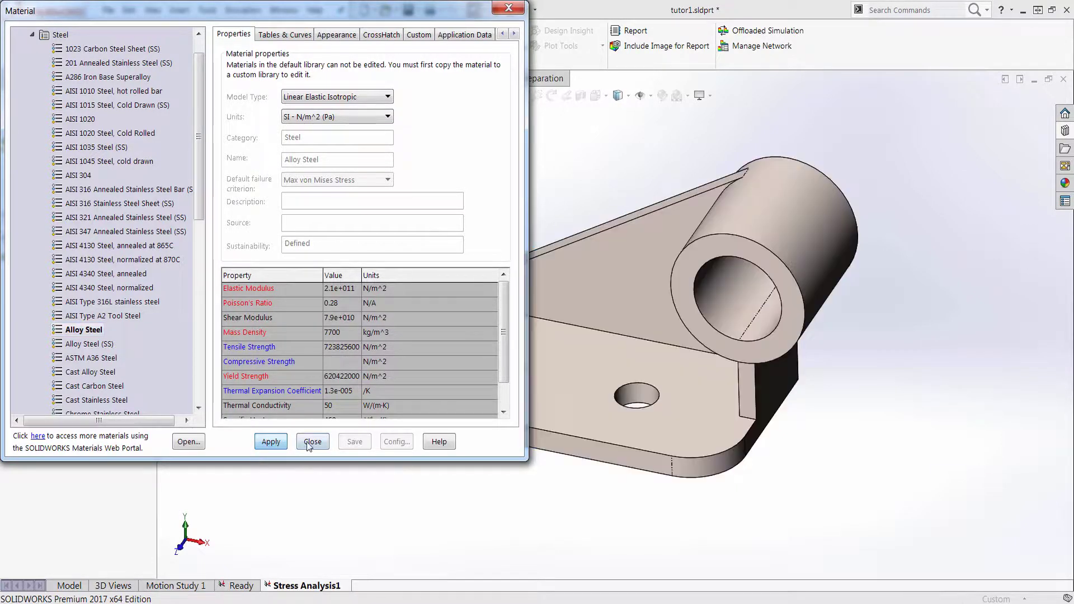
# Close the material editor and start a Fixed Geometry fixture in the Stress Analysis1 study
pyautogui.click(311, 442)
pyautogui.click(428, 470)
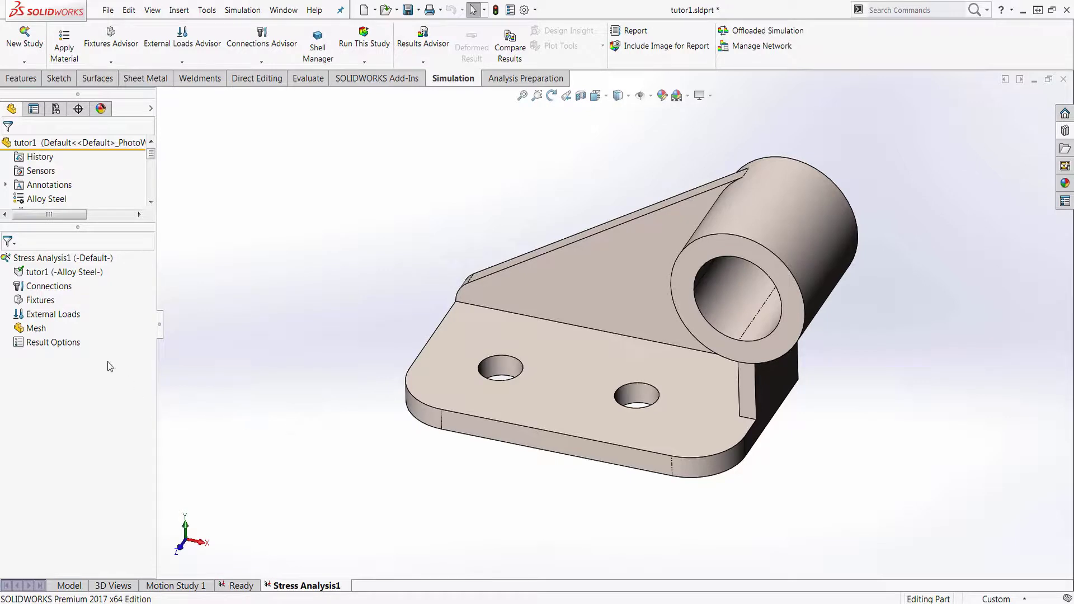
pyautogui.rightClick(40, 300)
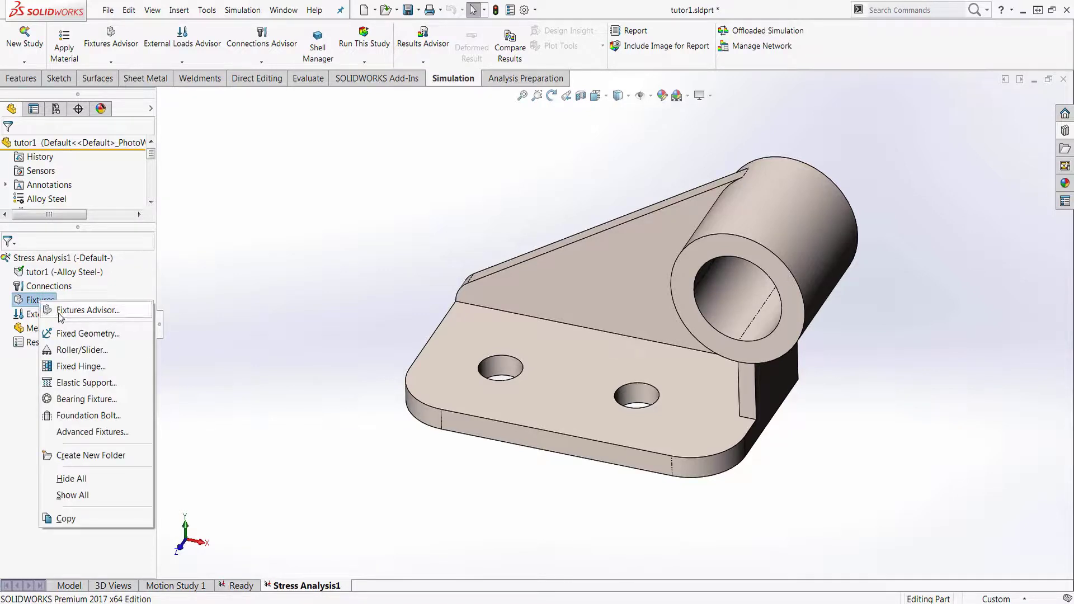
pyautogui.click(69, 333)
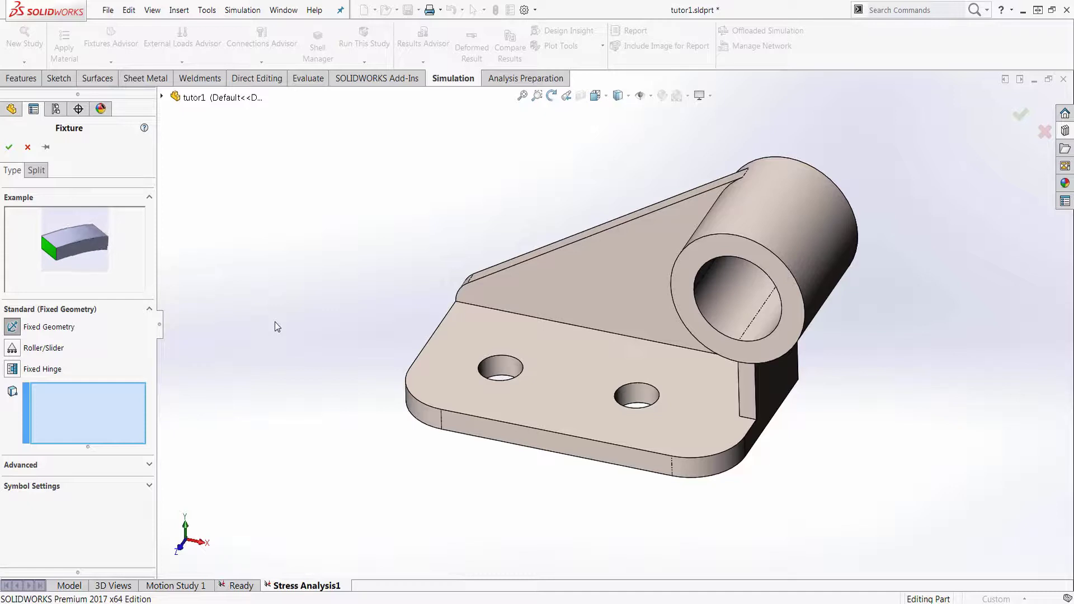
# Examine the advanced fixture types and their reference geometry and translation settings
pyautogui.click(148, 464)
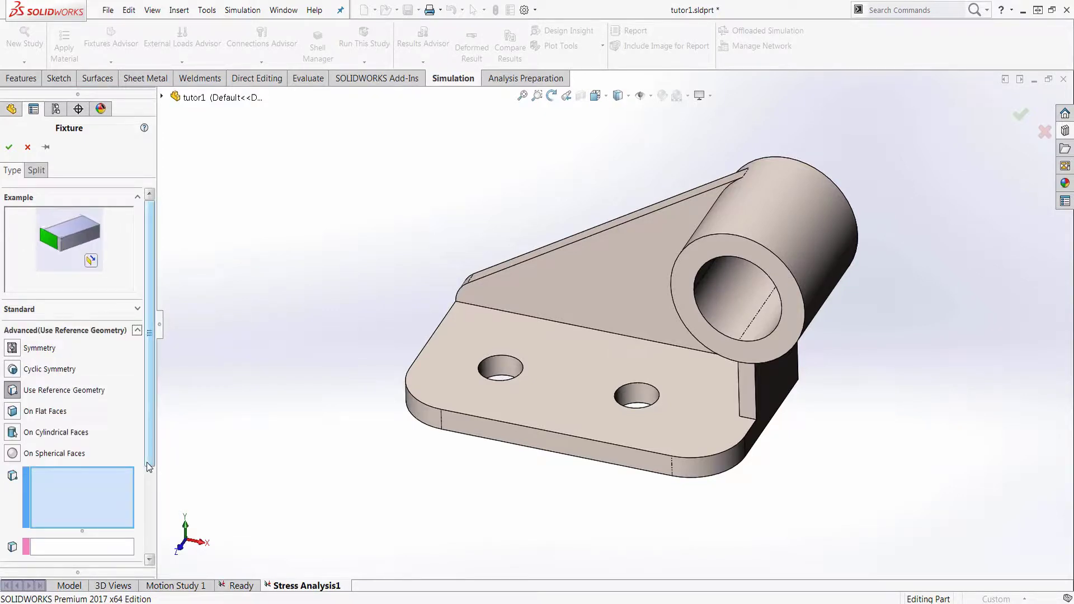
pyautogui.moveTo(147, 462); pyautogui.dragTo(149, 530)
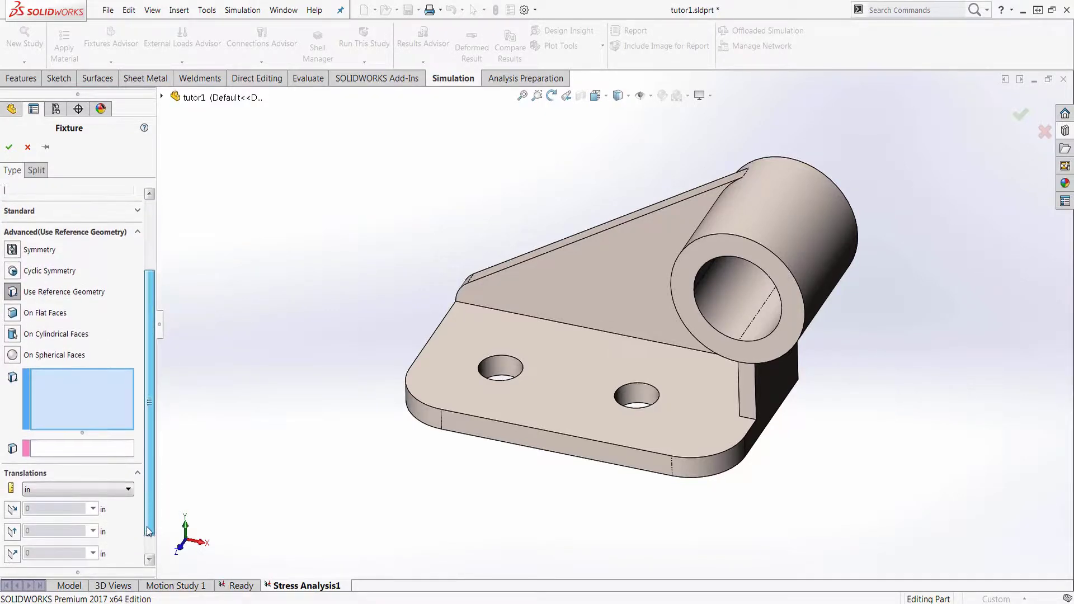
pyautogui.scroll(5, 148, 532)
pyautogui.click(147, 331)
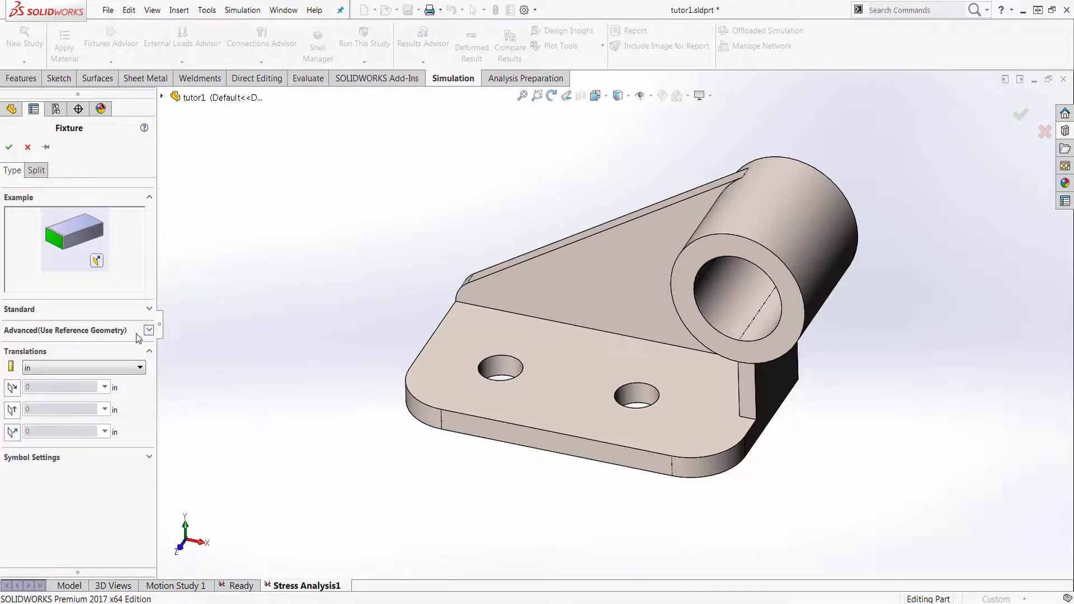
# Apply a standard Fixed Geometry fixture to the cylindrical faces of the two holes in the base plate
pyautogui.click(123, 311)
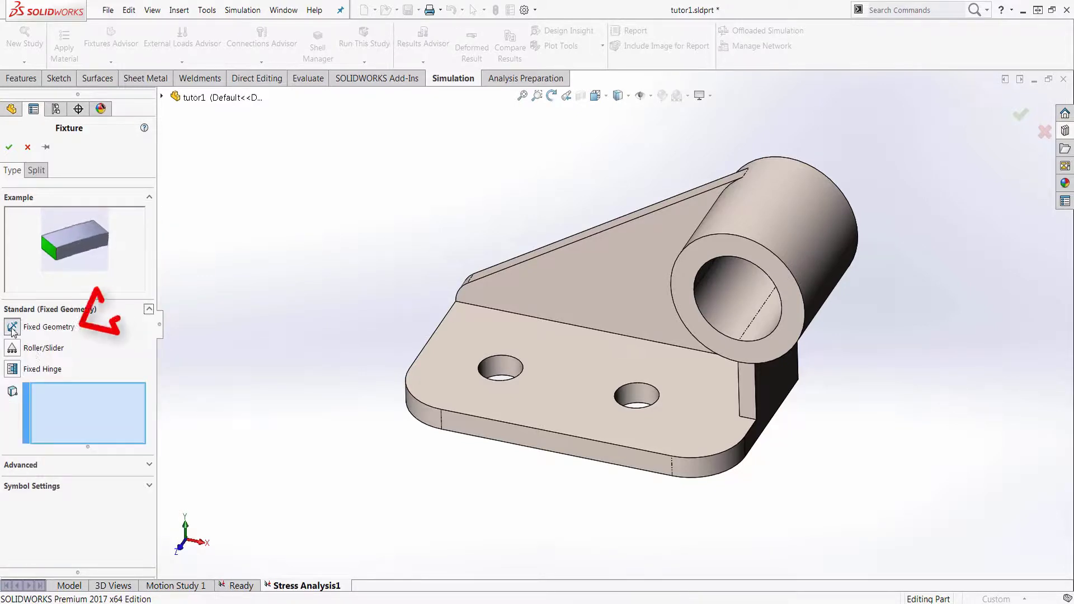
pyautogui.click(496, 375)
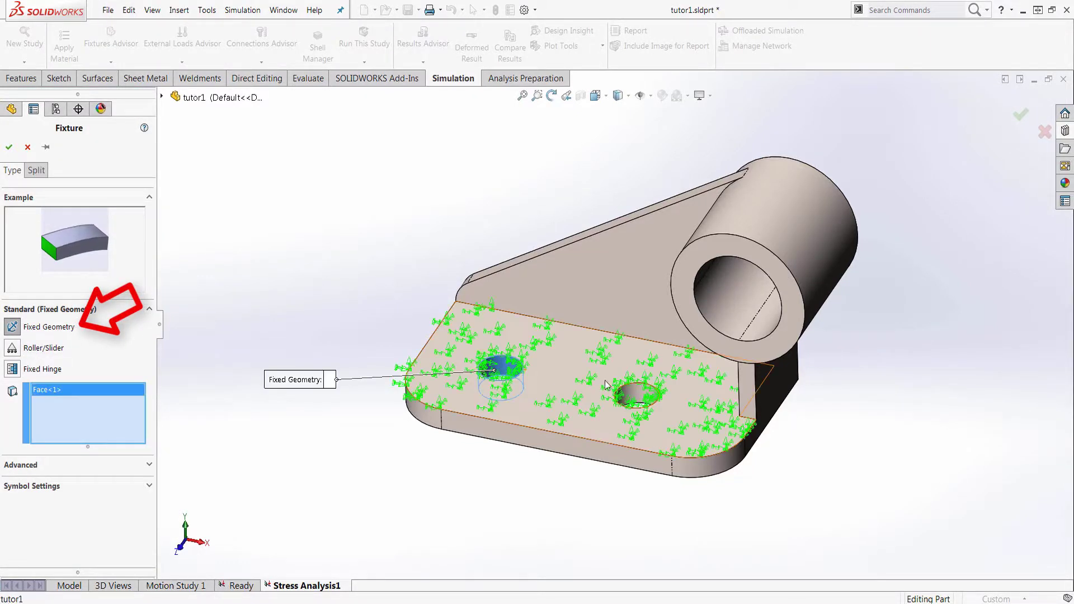
pyautogui.click(636, 398)
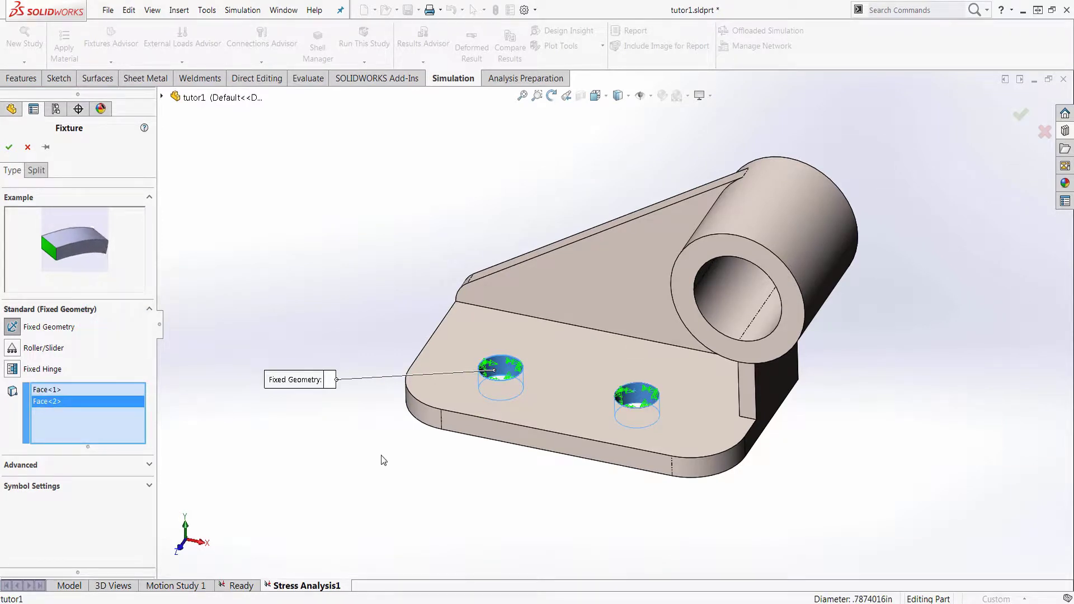
pyautogui.click(10, 148)
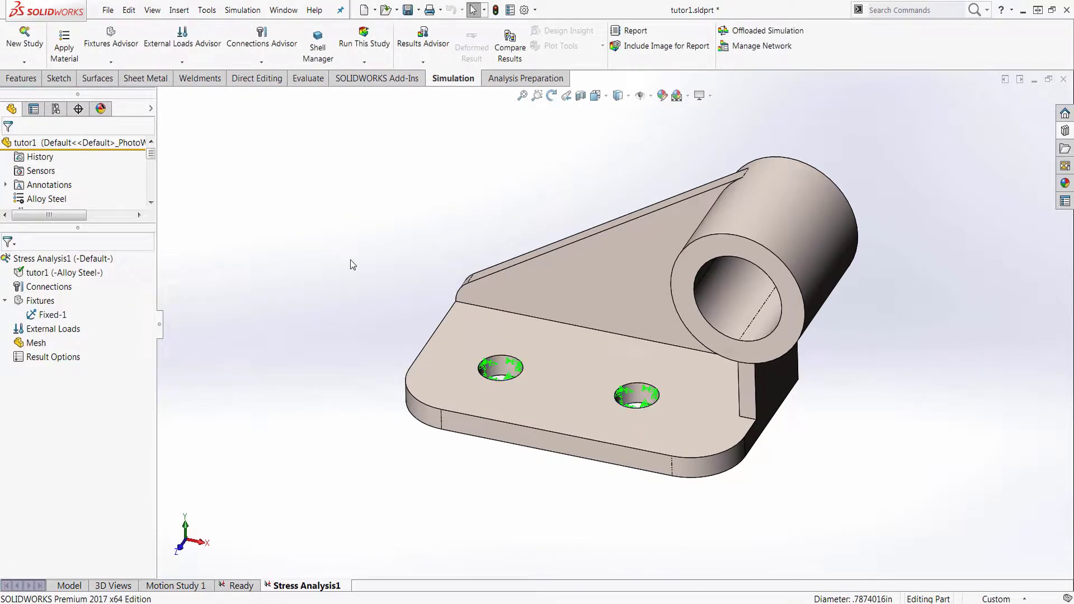
# Apply a 250 psi pressure load normal to the ring-shaped front end face of the tube
pyautogui.rightClick(72, 331)
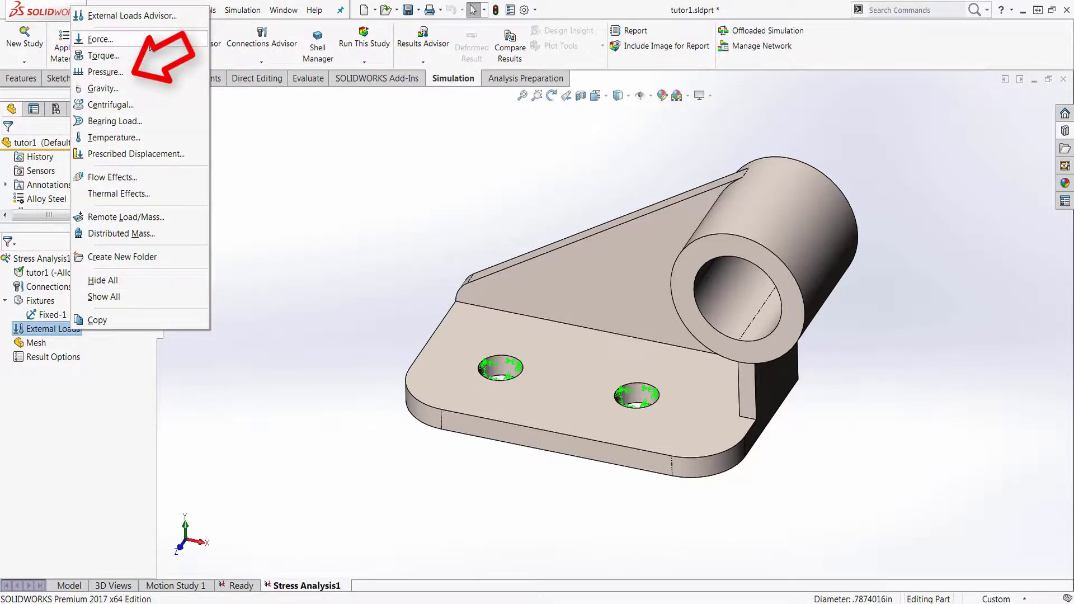
pyautogui.click(162, 72)
pyautogui.click(746, 255)
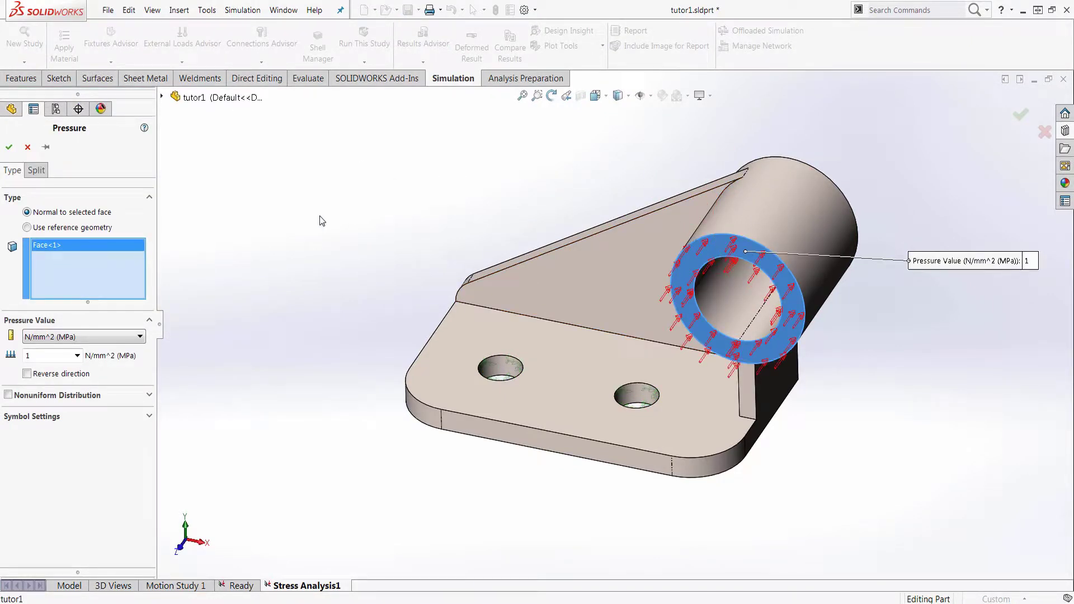
pyautogui.click(107, 338)
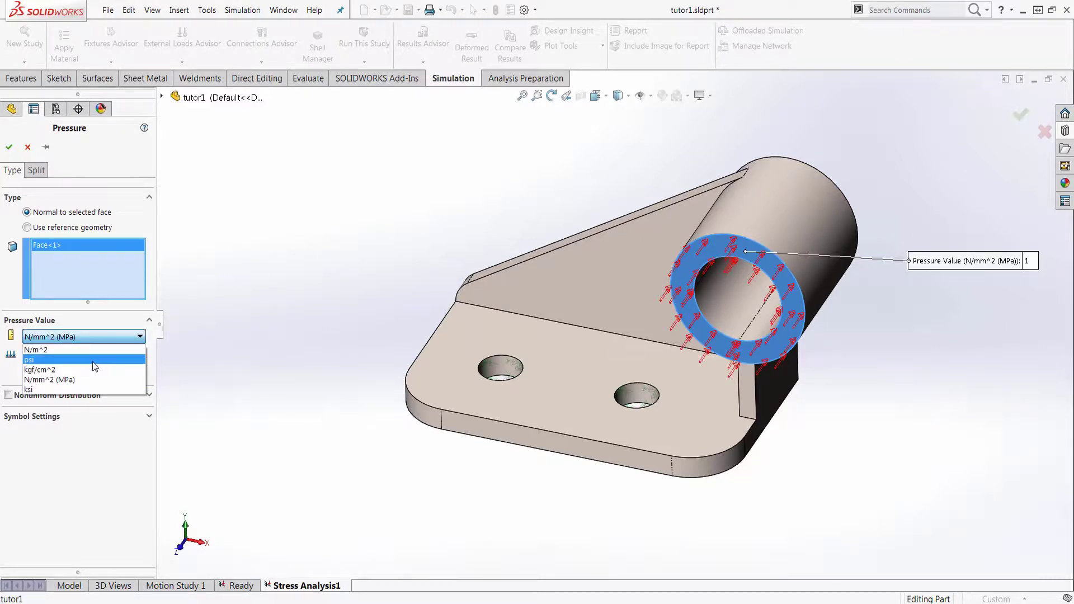
pyautogui.click(65, 360)
pyautogui.doubleClick(64, 359)
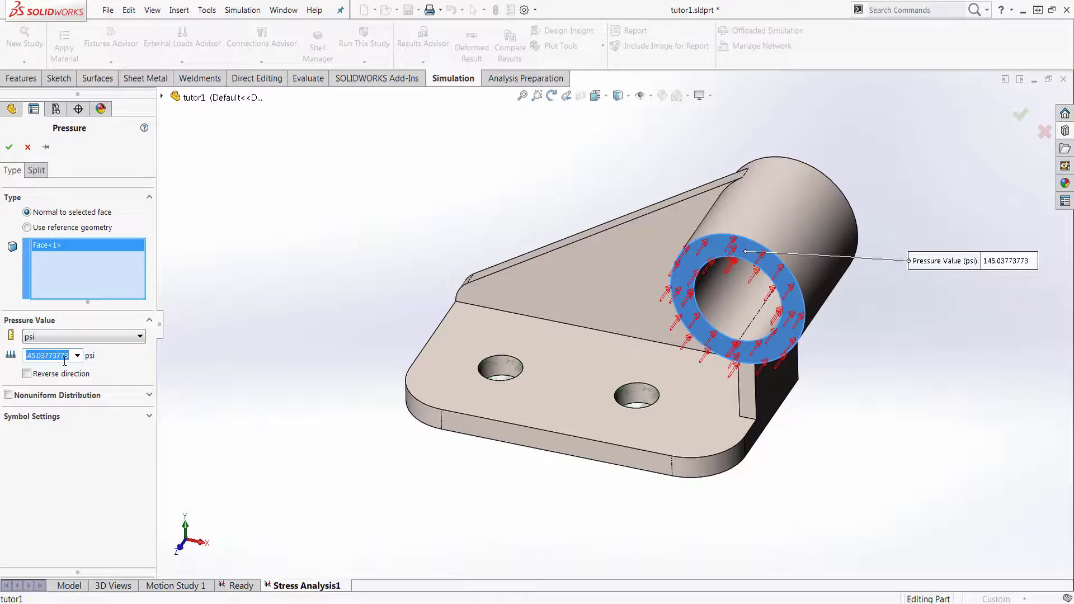
pyautogui.write('250')
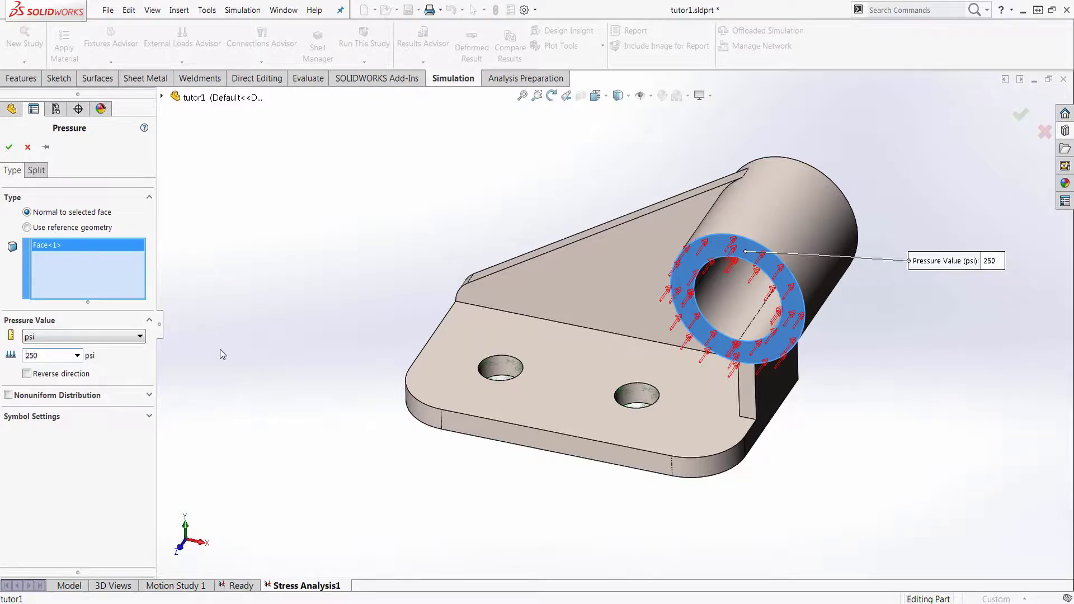
pyautogui.click(8, 148)
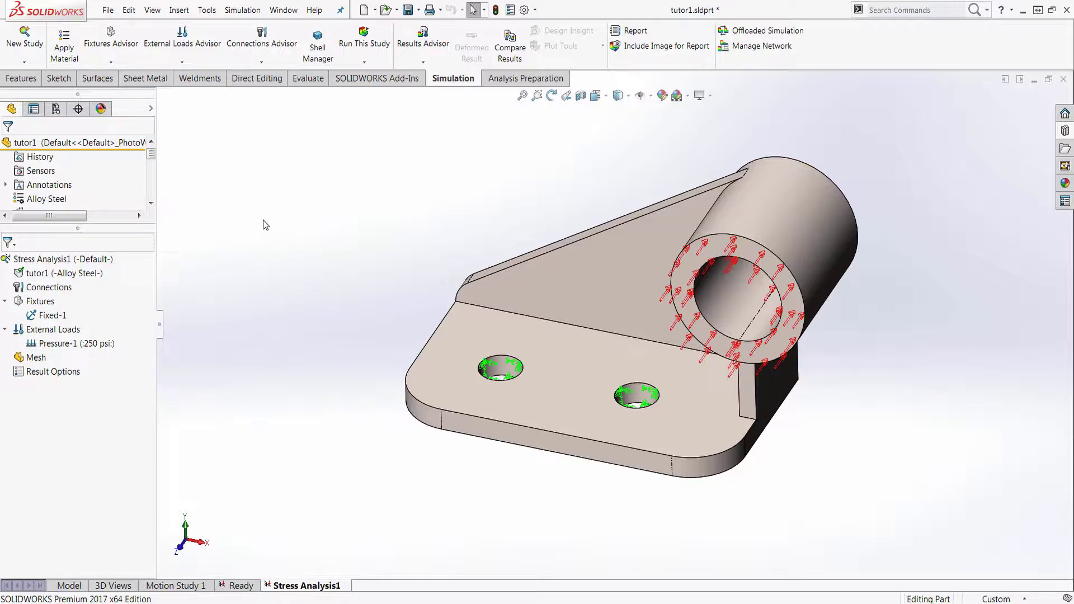
# Mesh the bracket with mesh parameters enabled, using the curvature-based mesh at the default density
pyautogui.rightClick(41, 364)
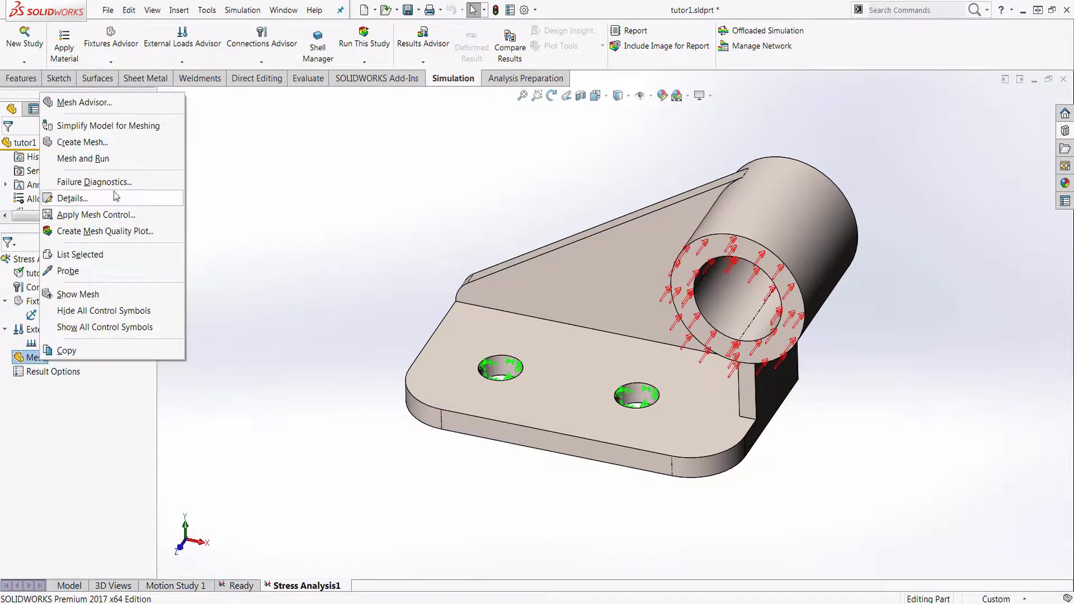
pyautogui.click(139, 147)
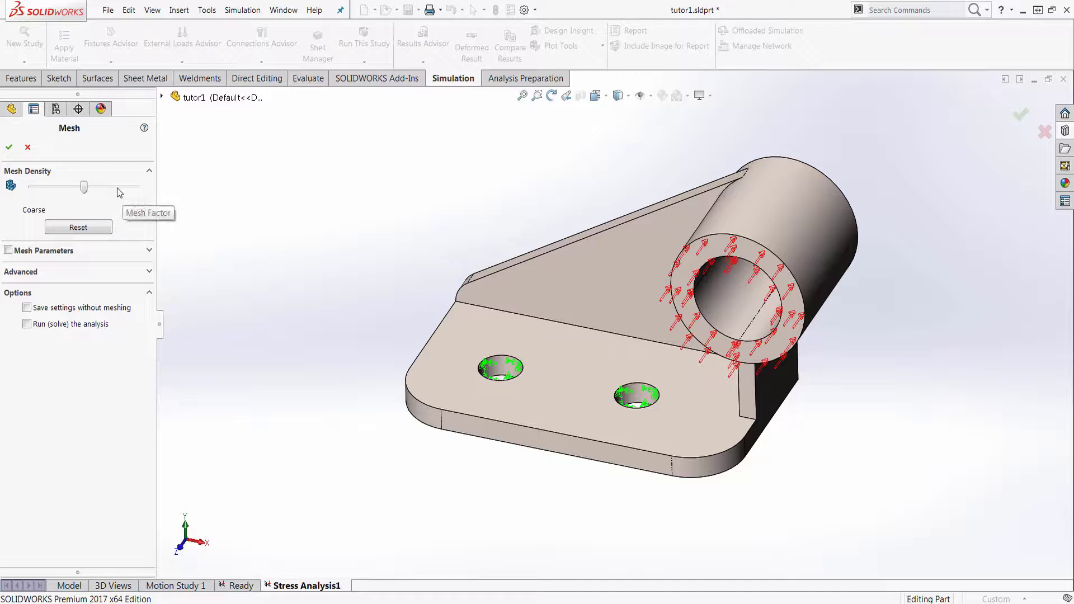
pyautogui.moveTo(85, 189)
pyautogui.mouseDown()
pyautogui.moveTo(129, 198)
pyautogui.moveTo(35, 199)
pyautogui.moveTo(124, 201)
pyautogui.moveTo(89, 202)
pyautogui.mouseUp()
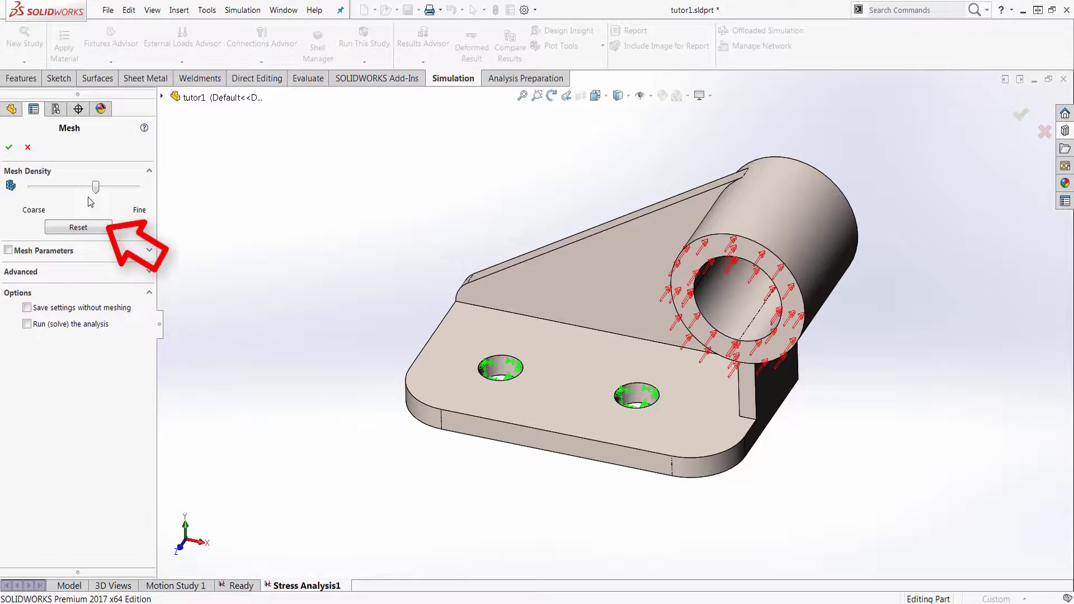
pyautogui.click(78, 227)
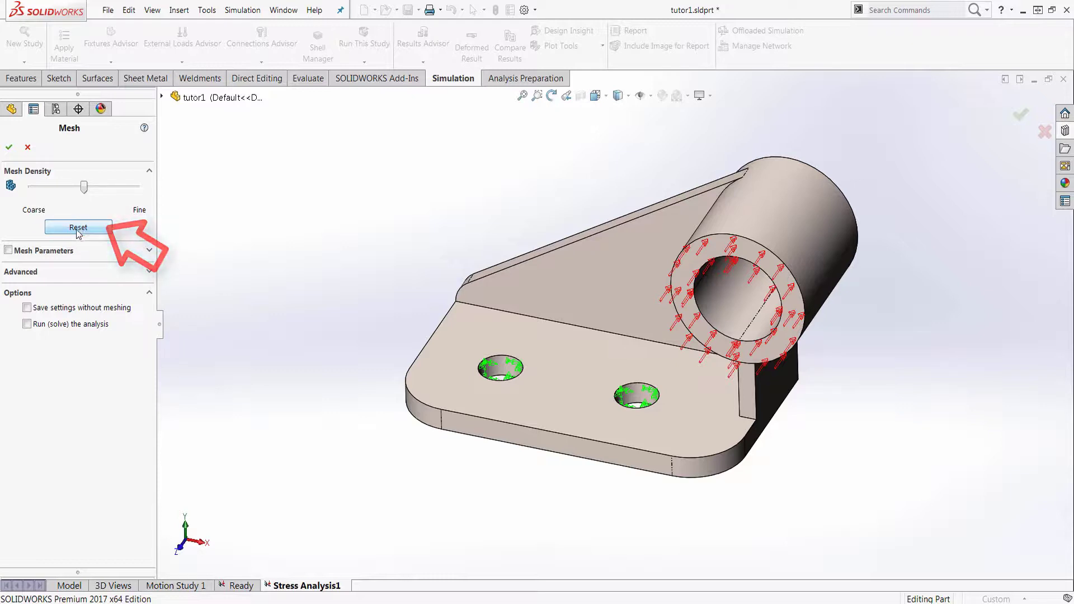
pyautogui.click(8, 250)
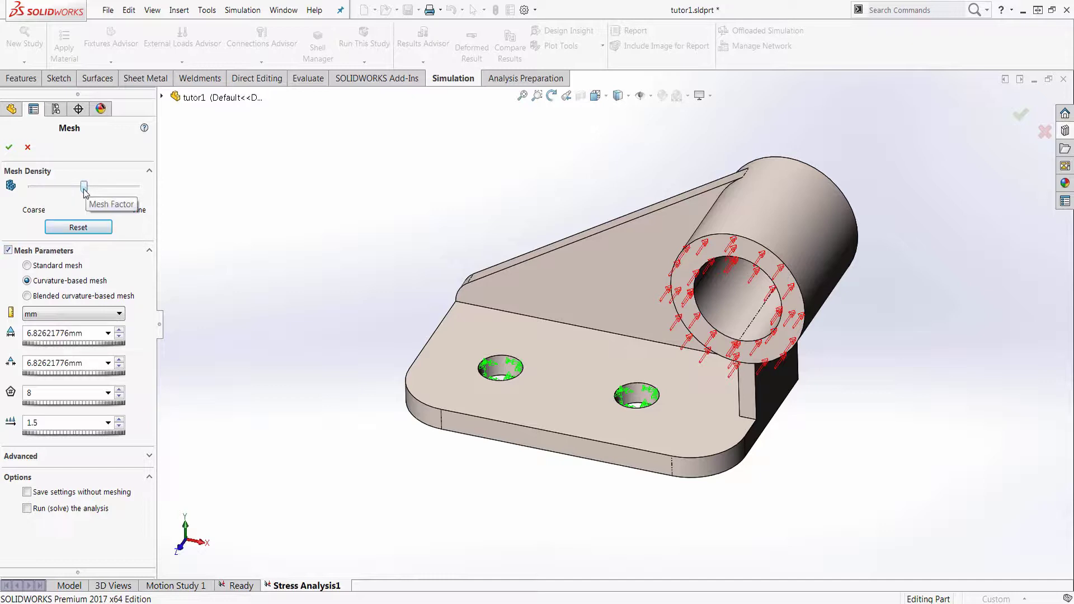
pyautogui.moveTo(84, 187)
pyautogui.mouseDown()
pyautogui.moveTo(121, 188)
pyautogui.moveTo(54, 200)
pyautogui.mouseUp()
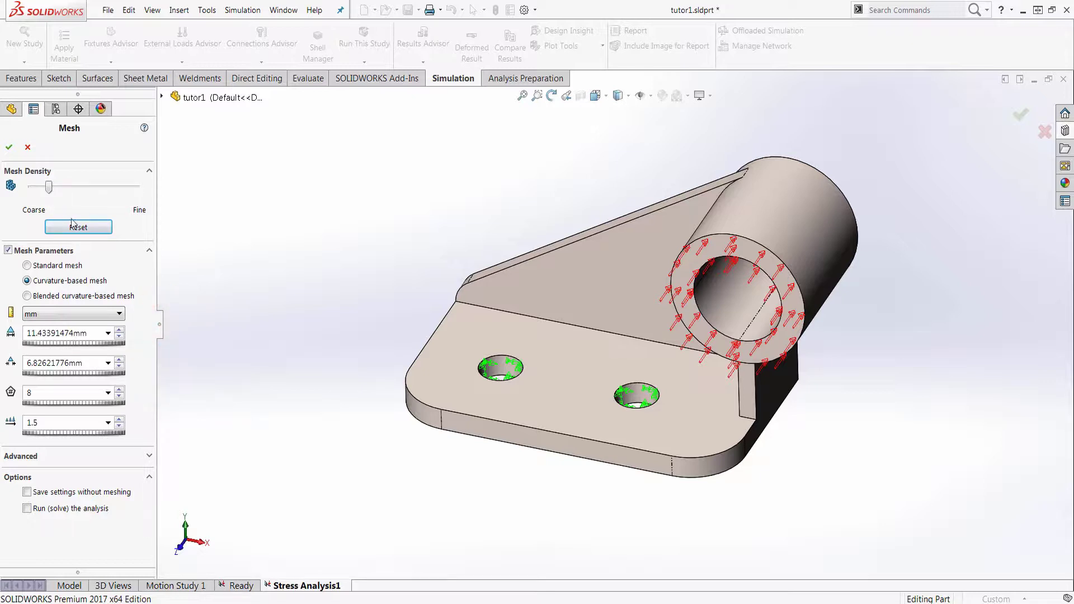
pyautogui.click(77, 227)
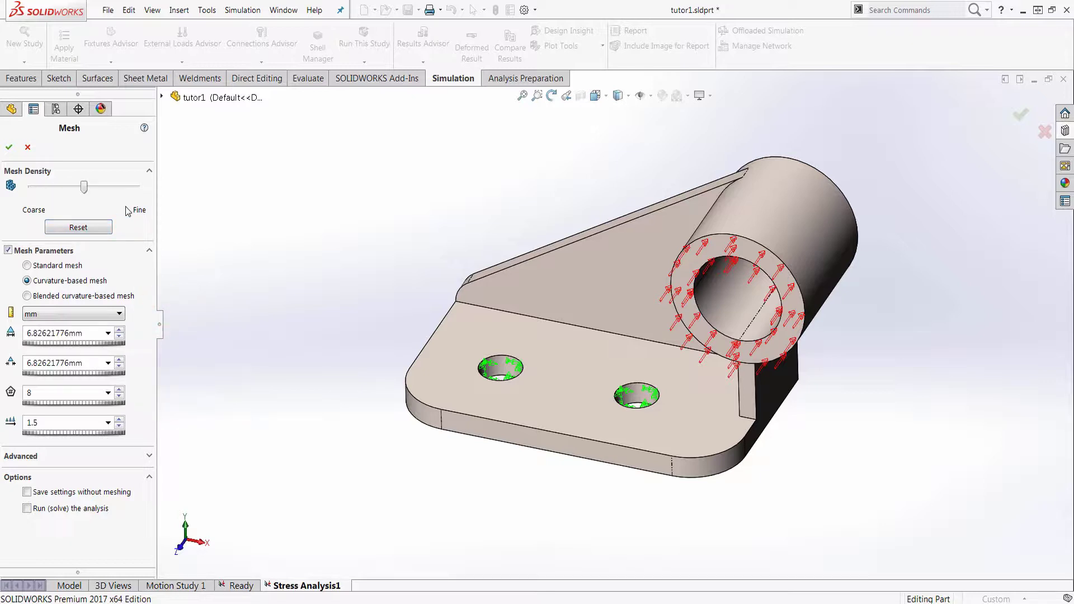
pyautogui.click(9, 147)
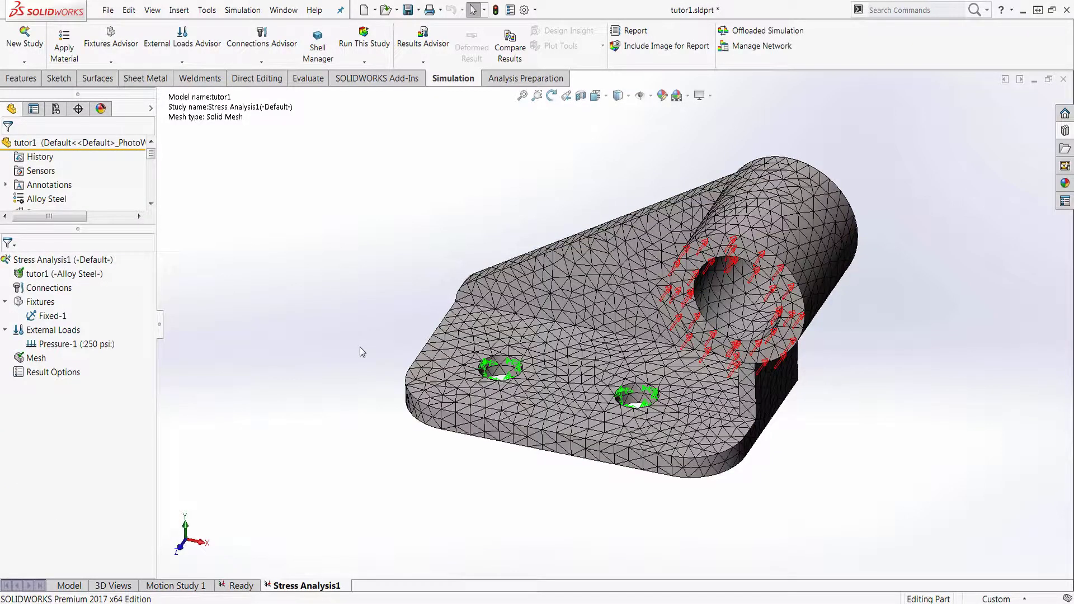
# Run the Stress Analysis1 study and bring up its von Mises stress plot
pyautogui.rightClick(89, 264)
pyautogui.click(104, 274)
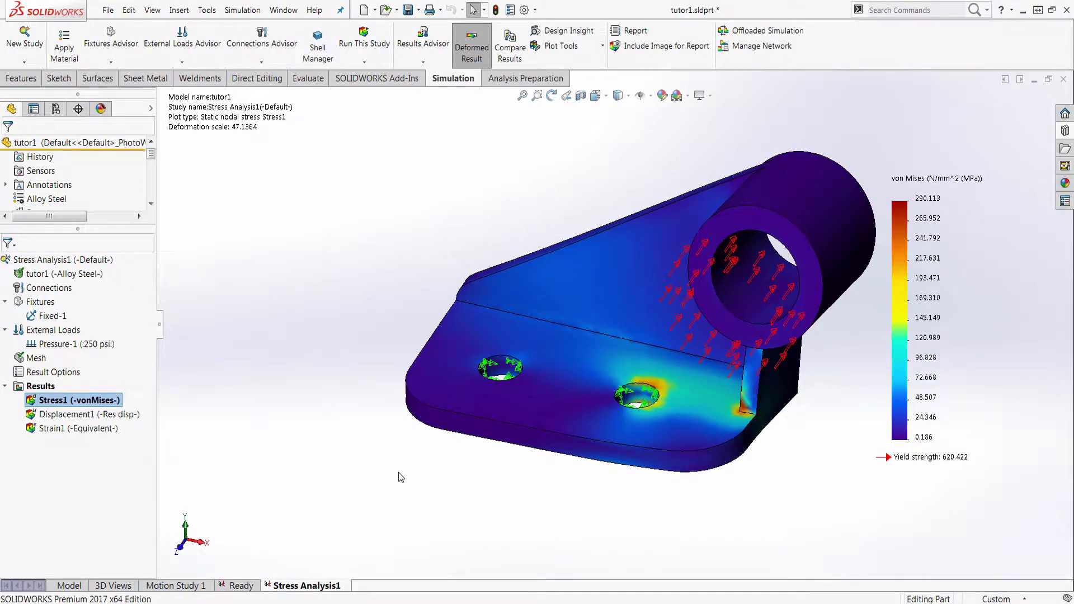
pyautogui.moveTo(398, 473); pyautogui.dragTo(359, 454, button='middle')
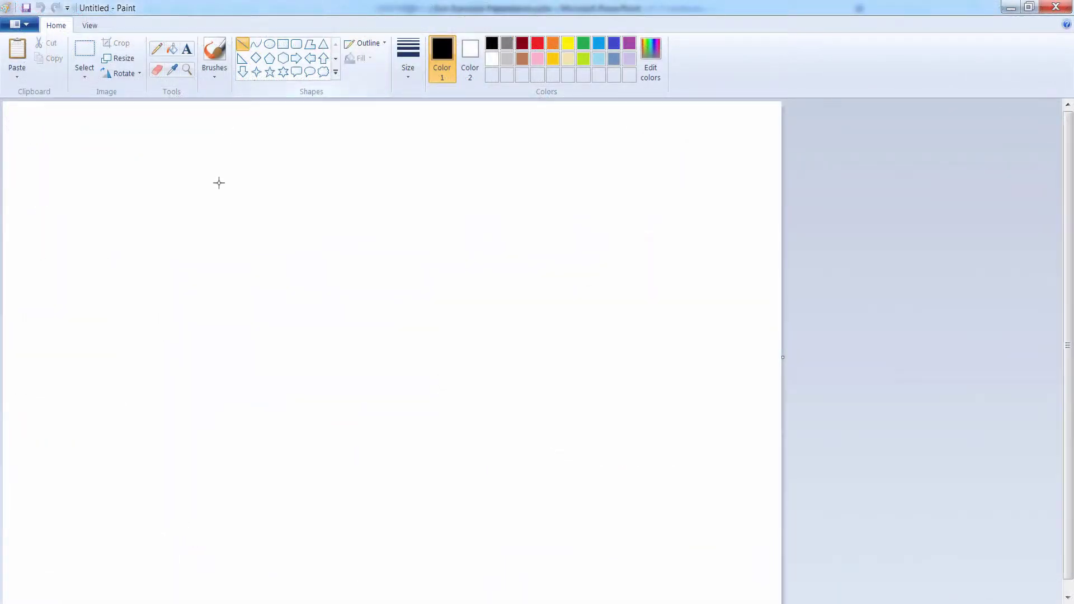
# In Paint, draw a vertical wall line and a long, thin rectangular bar extending horizontally from it
pyautogui.moveTo(221, 186); pyautogui.dragTo(219, 287)
pyautogui.click(283, 43)
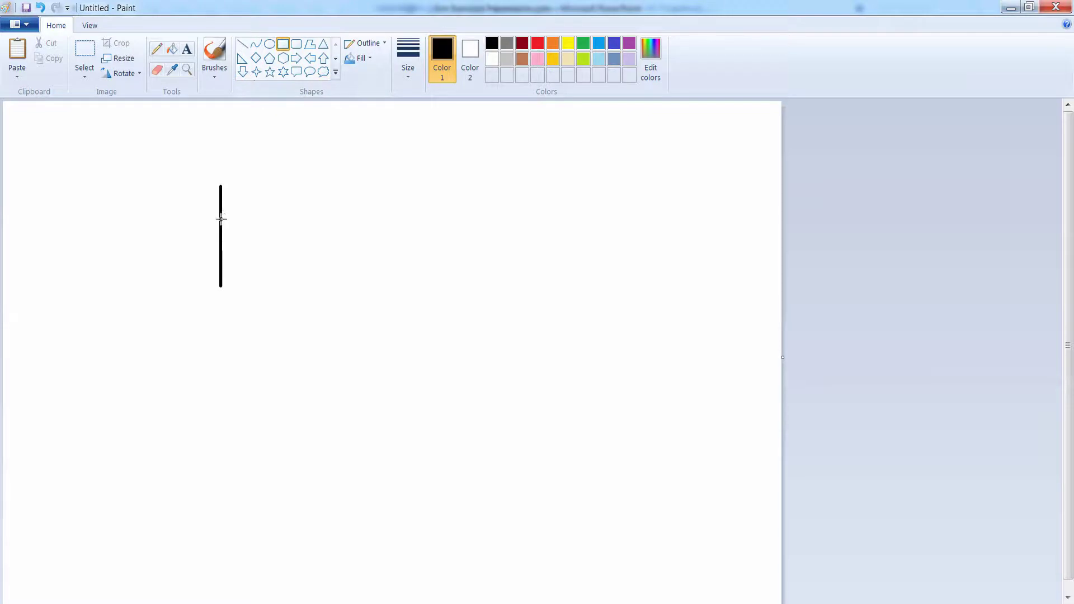
pyautogui.moveTo(222, 219)
pyautogui.mouseDown()
pyautogui.moveTo(239, 234)
pyautogui.moveTo(395, 240)
pyautogui.mouseUp()
# Sketch short diagonal pencil strokes behind the wall line to hatch it as a fixed support
pyautogui.click(157, 48)
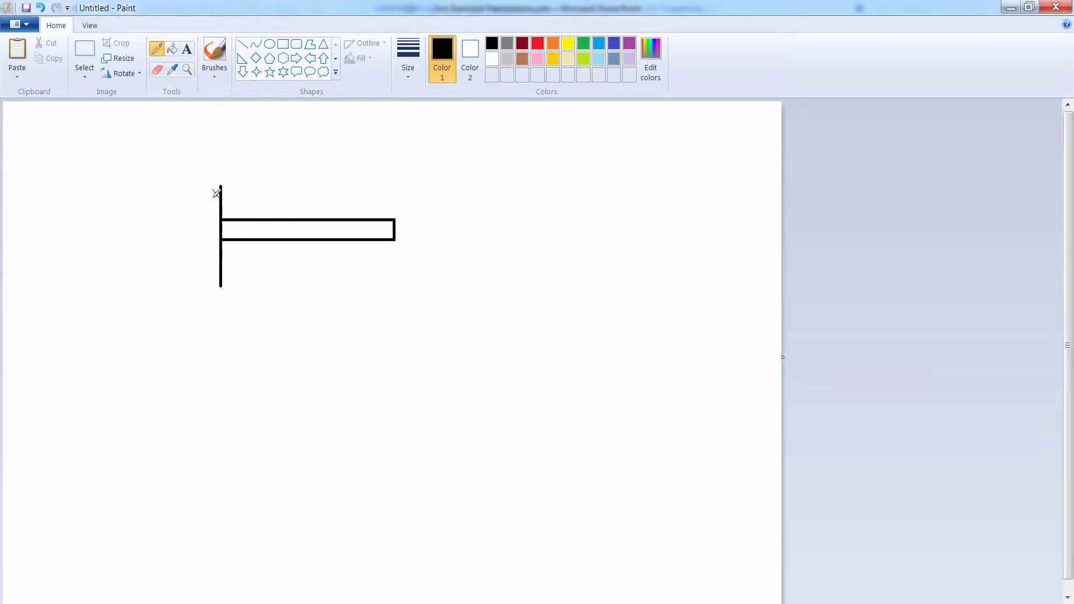
pyautogui.moveTo(214, 190); pyautogui.dragTo(219, 198)
pyautogui.moveTo(211, 196); pyautogui.dragTo(218, 204)
pyautogui.moveTo(209, 208); pyautogui.dragTo(219, 259)
pyautogui.moveTo(205, 263); pyautogui.dragTo(221, 274)
# Brush an outward load arrow labelled P at the bar's free end and a vertical section line labelled A across the bar
pyautogui.click(216, 56)
pyautogui.moveTo(396, 230); pyautogui.dragTo(450, 240)
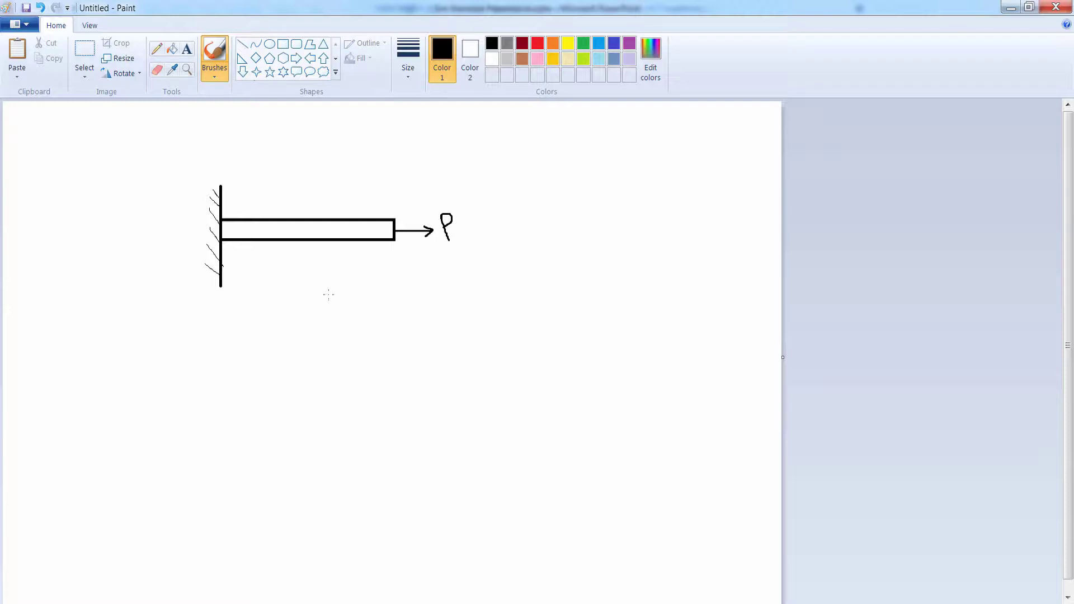
pyautogui.moveTo(351, 196)
pyautogui.mouseDown()
pyautogui.moveTo(353, 273)
pyautogui.moveTo(357, 184)
pyautogui.moveTo(366, 194)
pyautogui.mouseUp()
# Draw a double-headed length arrow beneath the full bar and label it l
pyautogui.moveTo(223, 254); pyautogui.dragTo(395, 253)
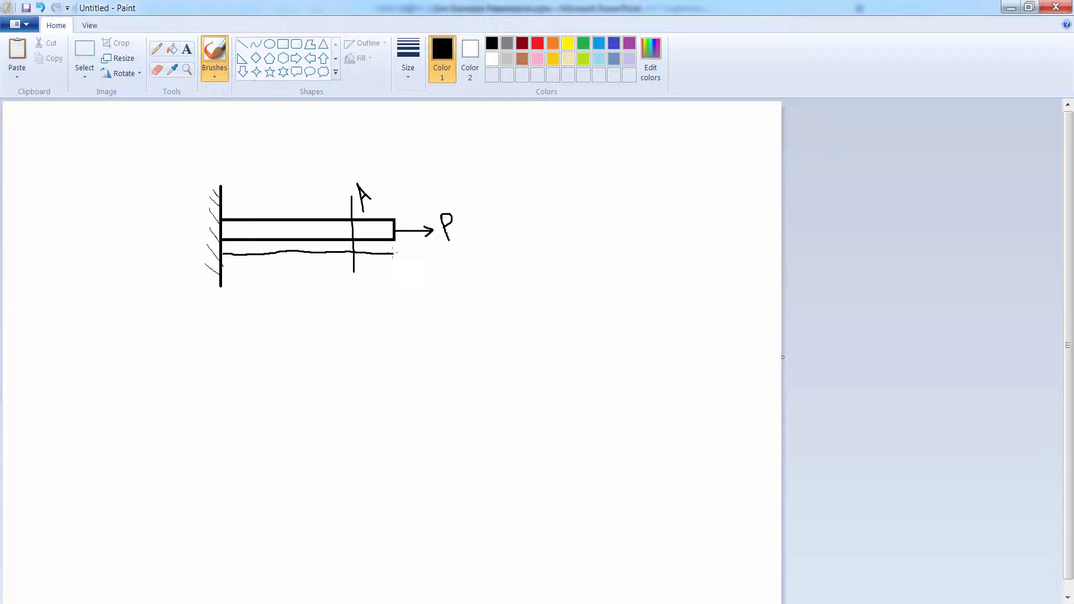
pyautogui.moveTo(223, 255); pyautogui.dragTo(294, 274)
pyautogui.moveTo(290, 278); pyautogui.dragTo(300, 274)
# Draw a curved leader from the bar labelled E and add the text "Elastic modulus or Youngs Modulus" above it
pyautogui.moveTo(263, 229)
pyautogui.mouseDown()
pyautogui.moveTo(263, 200)
pyautogui.moveTo(290, 174)
pyautogui.mouseUp()
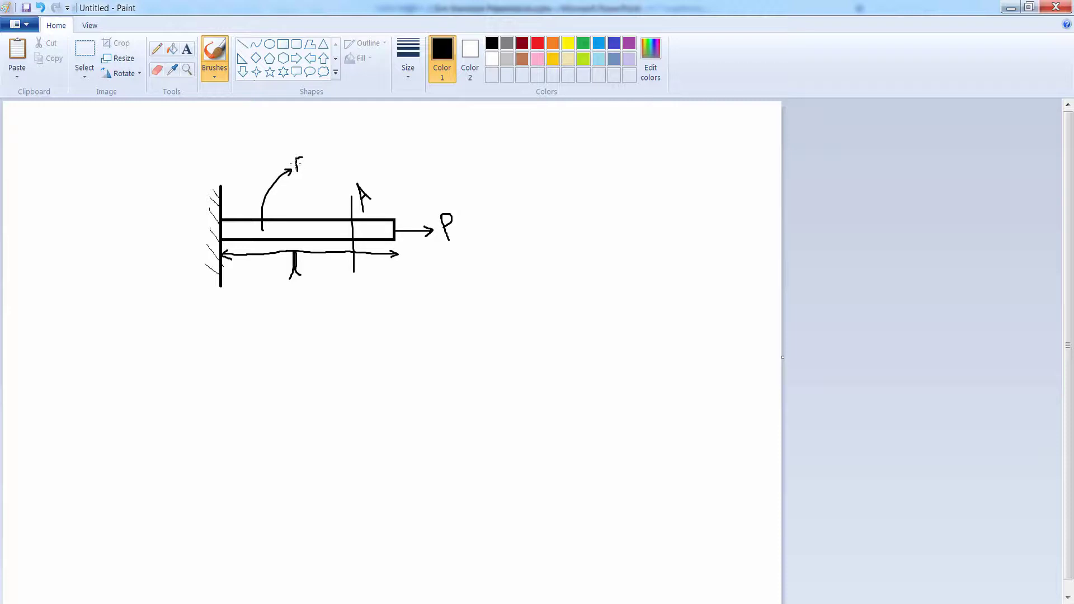
pyautogui.click(187, 48)
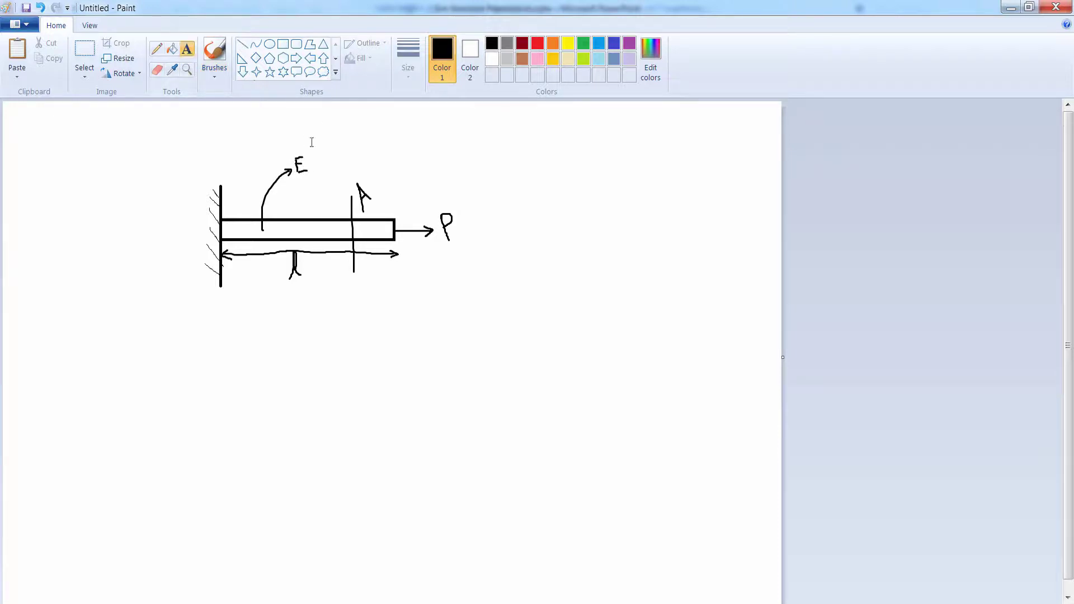
pyautogui.moveTo(305, 138); pyautogui.dragTo(433, 166)
pyautogui.write('Elastic modulu')
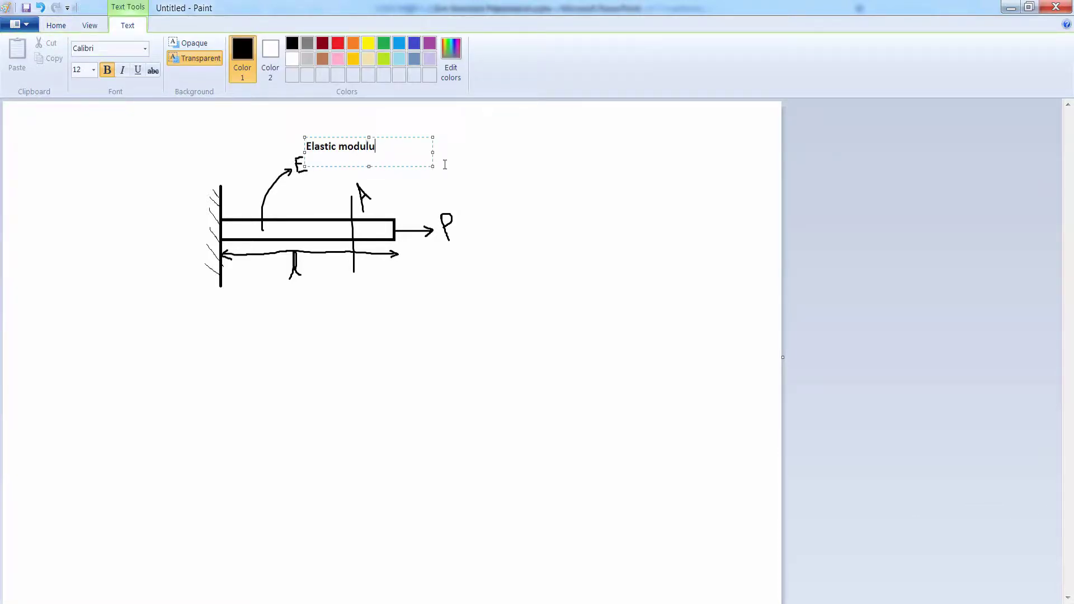
pyautogui.write('s or Youngs Modulus')
pyautogui.moveTo(434, 152); pyautogui.dragTo(477, 151)
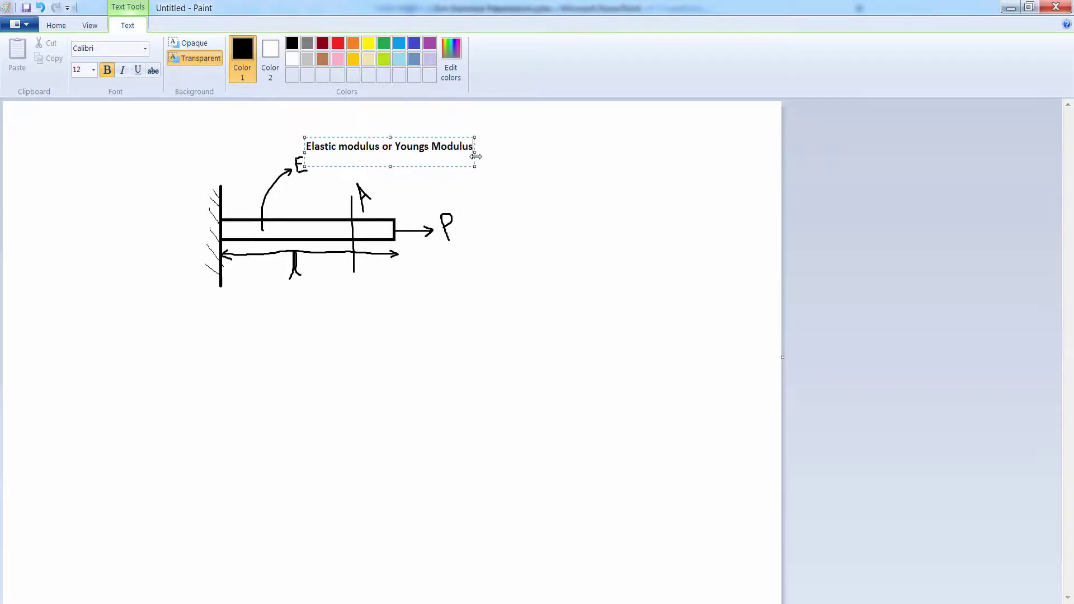
pyautogui.click(513, 223)
# Draw a pair of graph axes beside the bar sketch and pencil a stress-strain curve rising from their origin
pyautogui.click(243, 43)
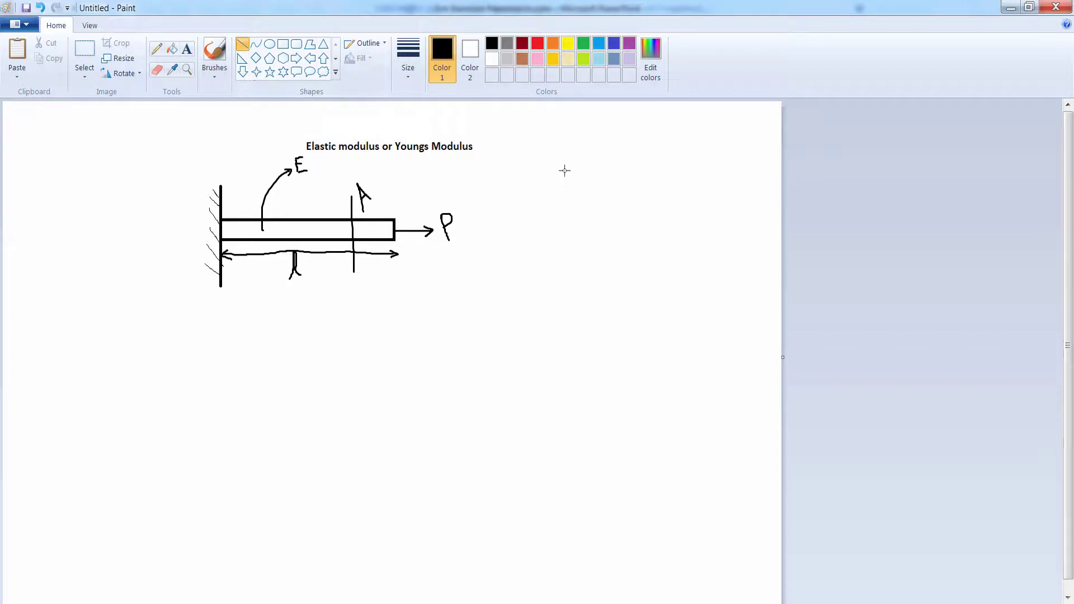
pyautogui.moveTo(564, 170)
pyautogui.mouseDown()
pyautogui.moveTo(564, 267)
pyautogui.moveTo(676, 254)
pyautogui.mouseUp()
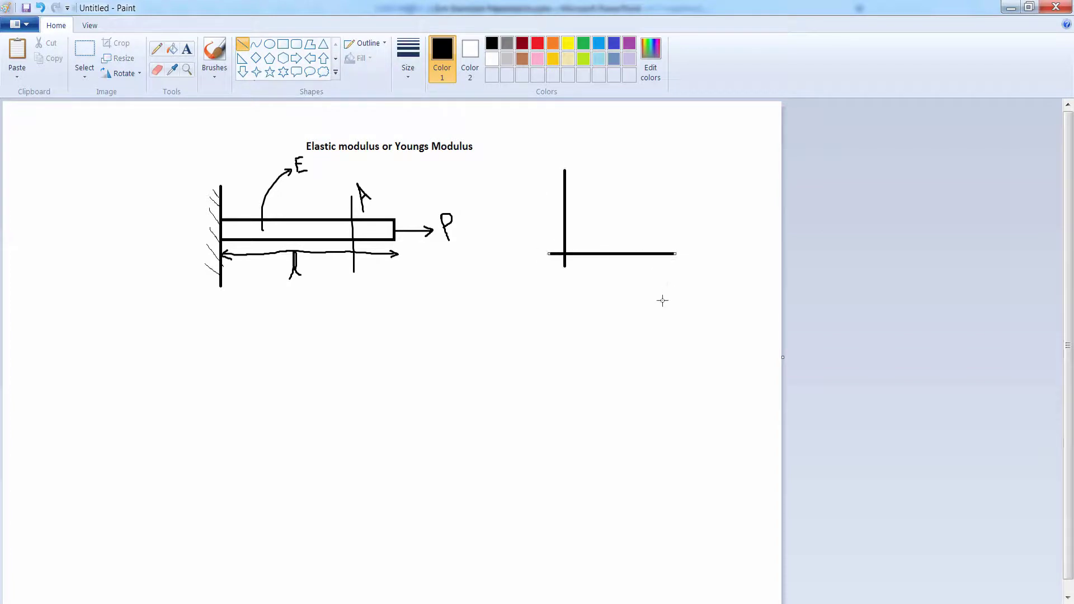
pyautogui.click(157, 49)
pyautogui.moveTo(568, 249)
pyautogui.mouseDown()
pyautogui.moveTo(616, 177)
pyautogui.moveTo(681, 165)
pyautogui.mouseUp()
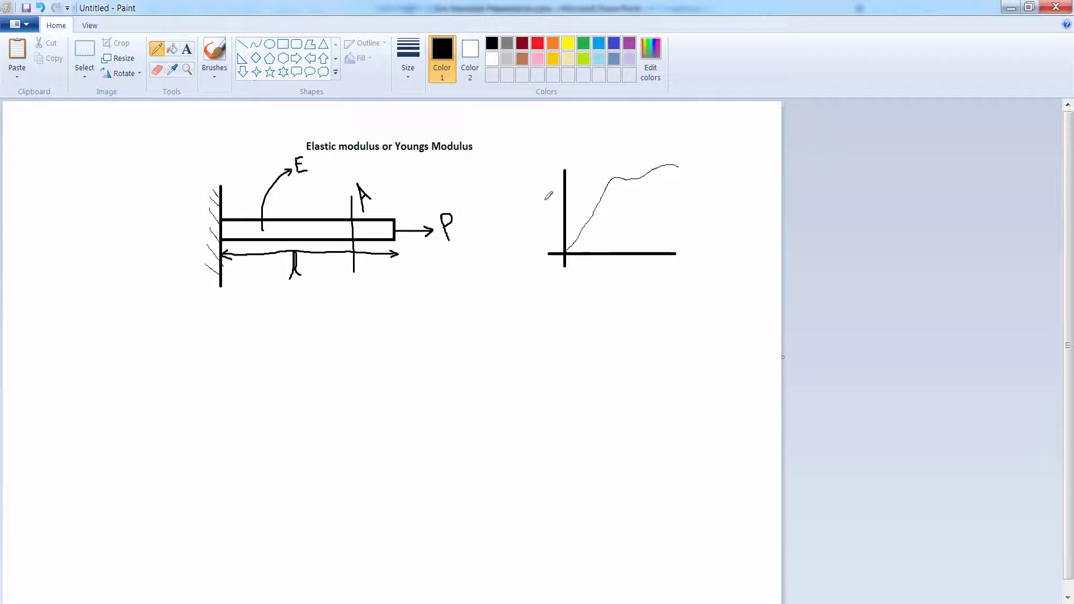
# Label the graph's vertical axis "Stress" and its horizontal axis "Strain"
pyautogui.click(187, 49)
pyautogui.moveTo(513, 199); pyautogui.dragTo(548, 215)
pyautogui.write('Stress')
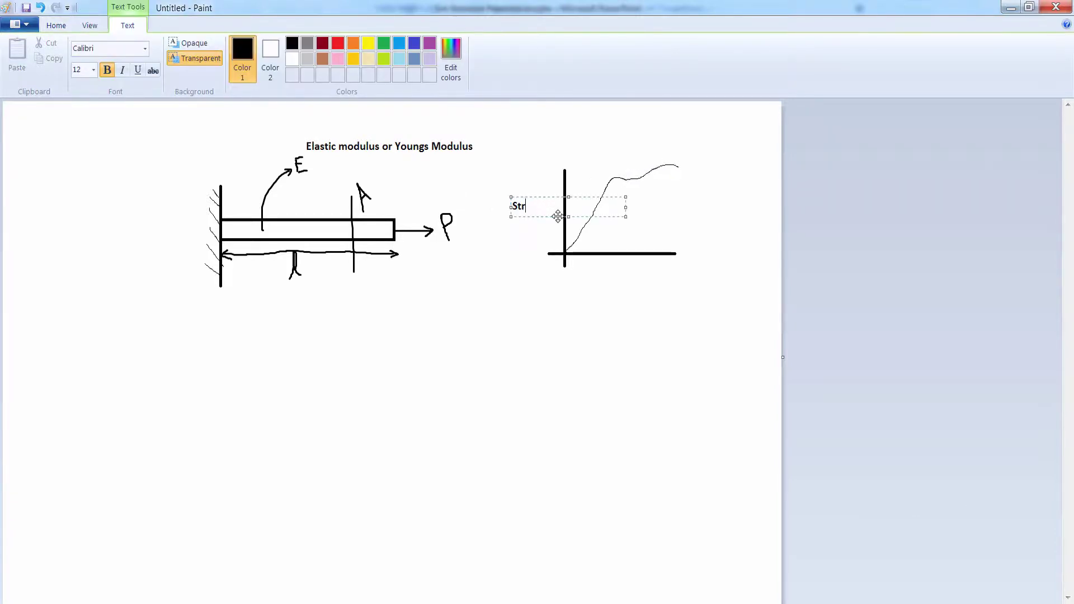
pyautogui.click(589, 259)
pyautogui.moveTo(589, 259); pyautogui.dragTo(703, 280)
pyautogui.write('Strain')
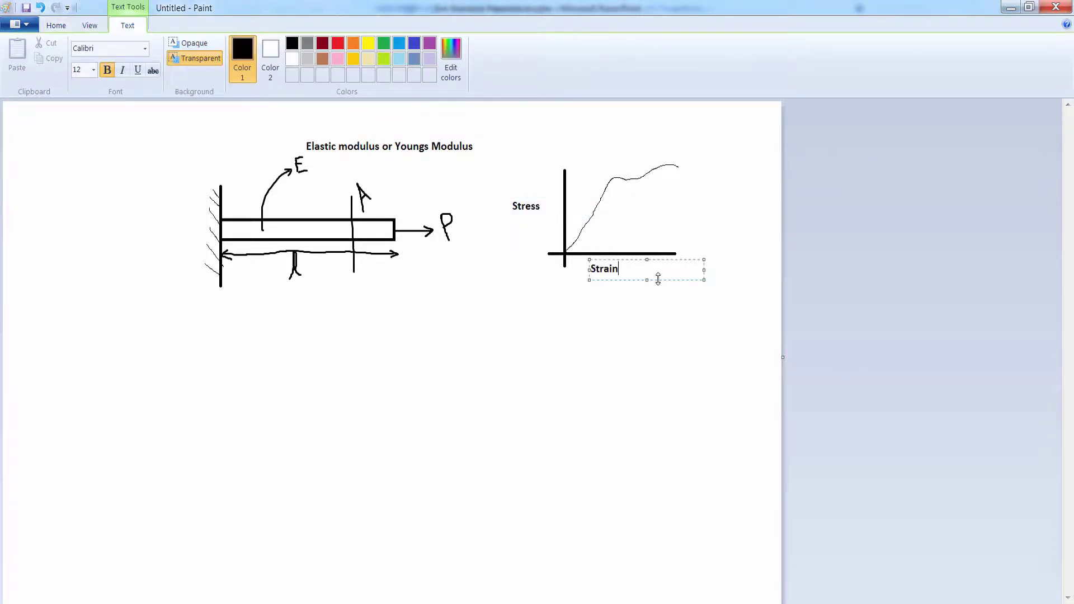
pyautogui.click(640, 364)
# Brush σ and ε beside the axis labels, a slope mark labelled E on the curve, and an arrow labelled σy at its first peak
pyautogui.click(158, 51)
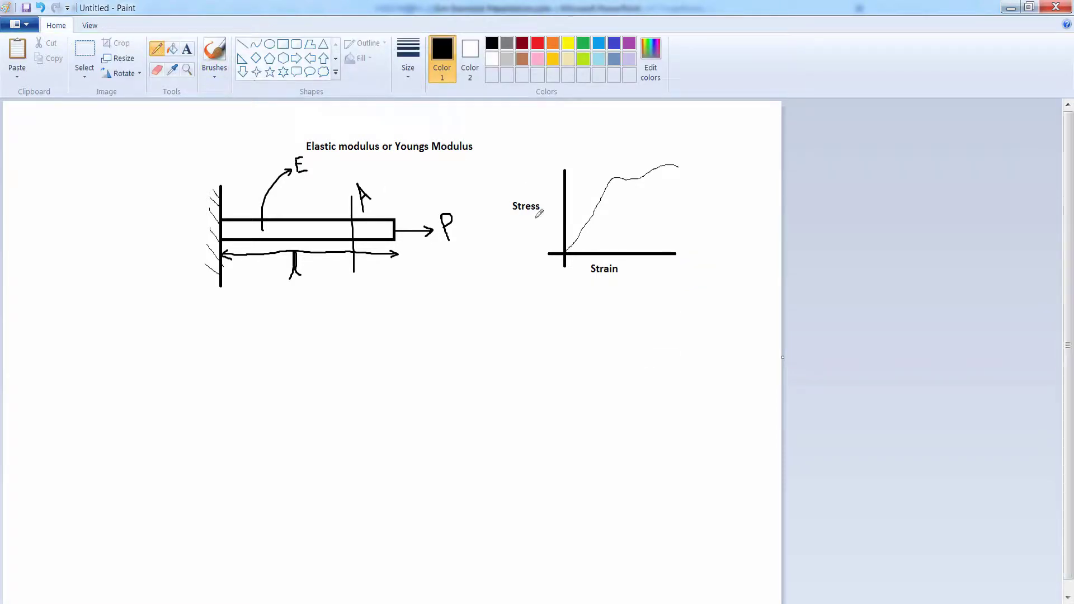
pyautogui.click(214, 53)
pyautogui.moveTo(544, 222); pyautogui.dragTo(528, 225)
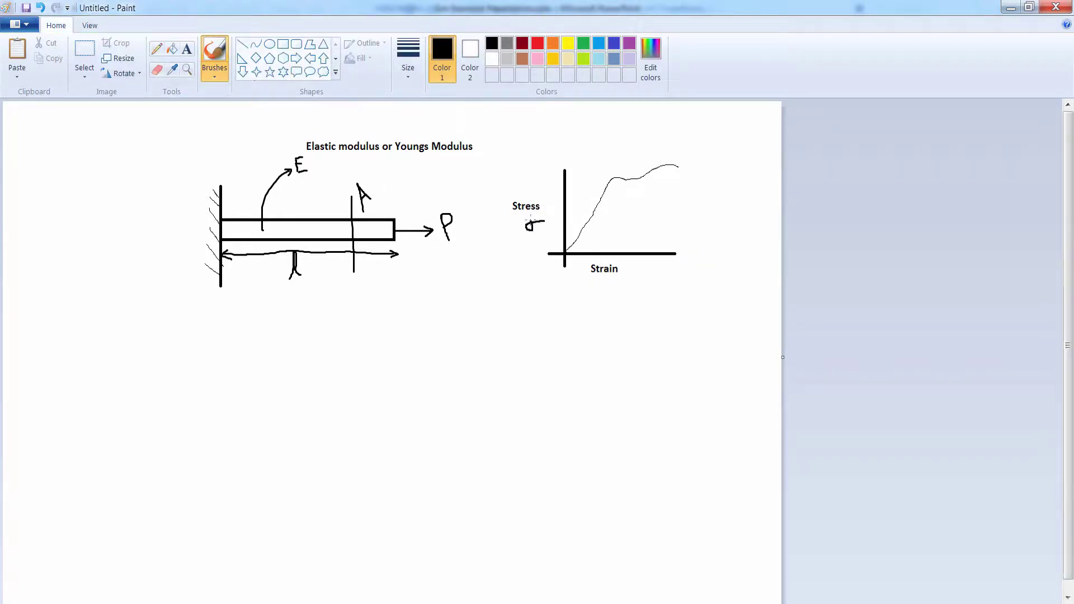
pyautogui.moveTo(638, 265); pyautogui.dragTo(645, 276)
pyautogui.moveTo(600, 203); pyautogui.dragTo(605, 225)
pyautogui.moveTo(596, 161)
pyautogui.mouseDown()
pyautogui.moveTo(610, 178)
pyautogui.moveTo(598, 152)
pyautogui.mouseUp()
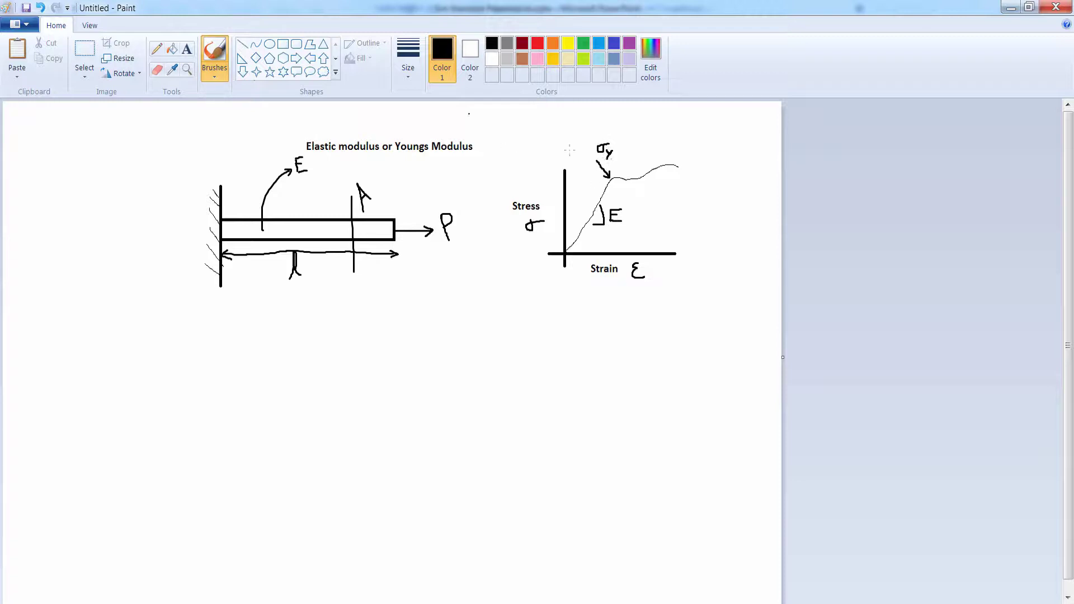
# Add the text "Yield Point" beside the σy symbol above the curve
pyautogui.click(187, 49)
pyautogui.moveTo(614, 136); pyautogui.dragTo(727, 159)
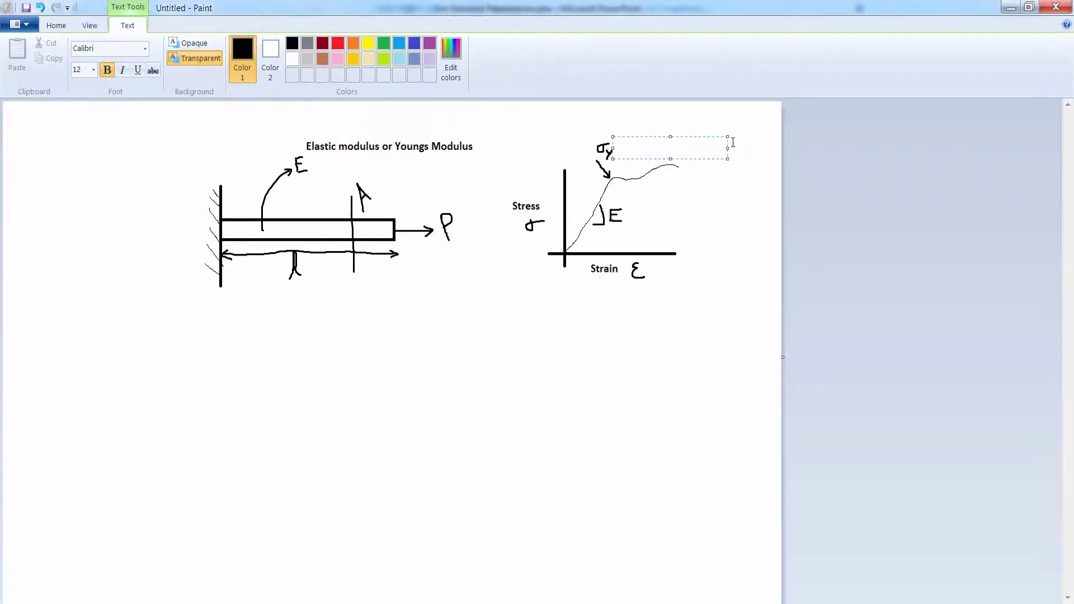
pyautogui.write('Yield Point')
pyautogui.click(748, 306)
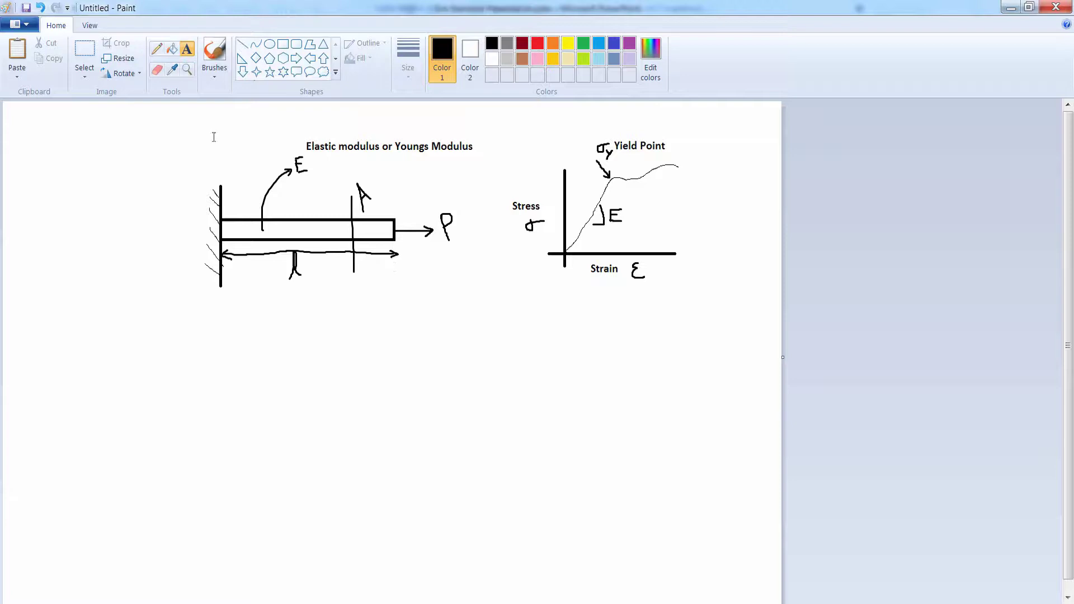
# Brush the equation σA = P/A < σy below the bar and mark inward stress arrows at section A
pyautogui.click(214, 52)
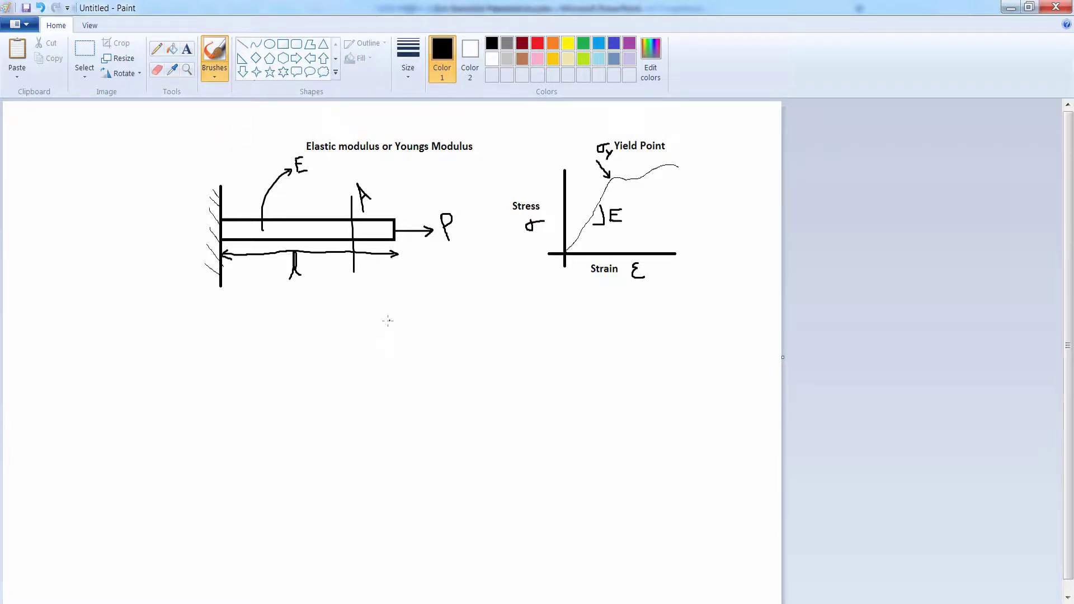
pyautogui.moveTo(388, 321)
pyautogui.mouseDown()
pyautogui.moveTo(369, 324)
pyautogui.moveTo(378, 328)
pyautogui.mouseUp()
pyautogui.moveTo(352, 222)
pyautogui.mouseDown()
pyautogui.moveTo(342, 235)
pyautogui.moveTo(352, 236)
pyautogui.mouseUp()
pyautogui.moveTo(352, 230); pyautogui.dragTo(340, 230)
pyautogui.moveTo(399, 331); pyautogui.dragTo(409, 330)
pyautogui.moveTo(422, 309)
pyautogui.mouseDown()
pyautogui.moveTo(421, 333)
pyautogui.moveTo(423, 318)
pyautogui.moveTo(438, 339)
pyautogui.moveTo(416, 361)
pyautogui.moveTo(431, 361)
pyautogui.mouseUp()
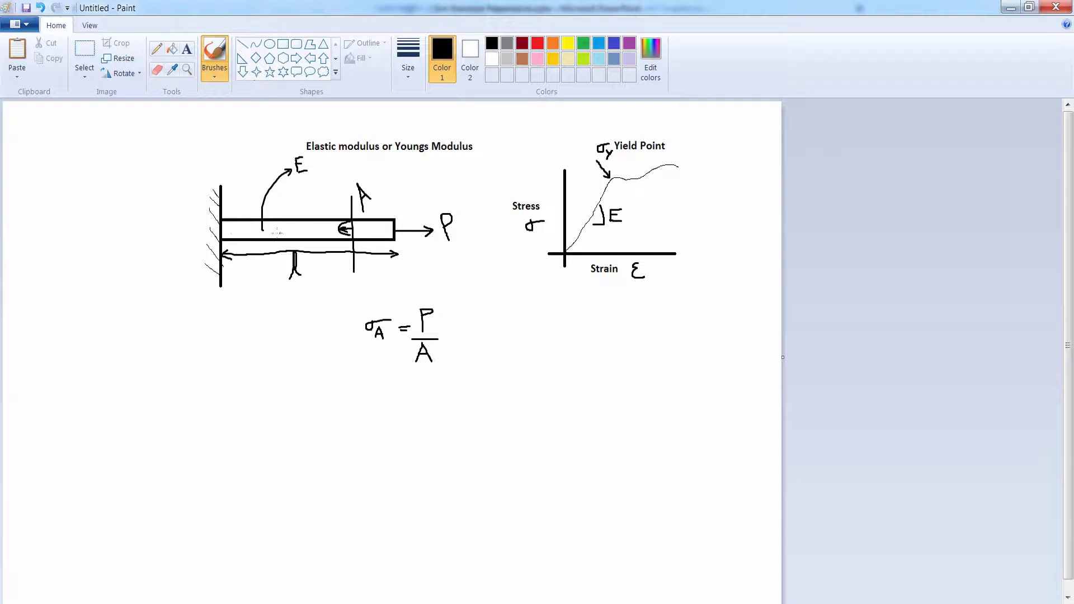
pyautogui.moveTo(457, 327); pyautogui.dragTo(443, 333)
pyautogui.moveTo(481, 331); pyautogui.dragTo(472, 343)
# Brush the equation FOS = σy/σA below the graph and caption it "factor of safety"
pyautogui.moveTo(540, 314); pyautogui.dragTo(541, 337)
pyautogui.moveTo(539, 314); pyautogui.dragTo(547, 324)
pyautogui.moveTo(553, 323); pyautogui.dragTo(553, 323)
pyautogui.moveTo(565, 323)
pyautogui.mouseDown()
pyautogui.moveTo(559, 336)
pyautogui.moveTo(578, 323)
pyautogui.mouseUp()
pyautogui.moveTo(573, 330)
pyautogui.mouseDown()
pyautogui.moveTo(610, 311)
pyautogui.moveTo(597, 319)
pyautogui.moveTo(604, 325)
pyautogui.mouseUp()
pyautogui.moveTo(609, 318)
pyautogui.mouseDown()
pyautogui.moveTo(602, 330)
pyautogui.moveTo(618, 332)
pyautogui.moveTo(608, 341)
pyautogui.mouseUp()
pyautogui.moveTo(597, 343); pyautogui.dragTo(607, 353)
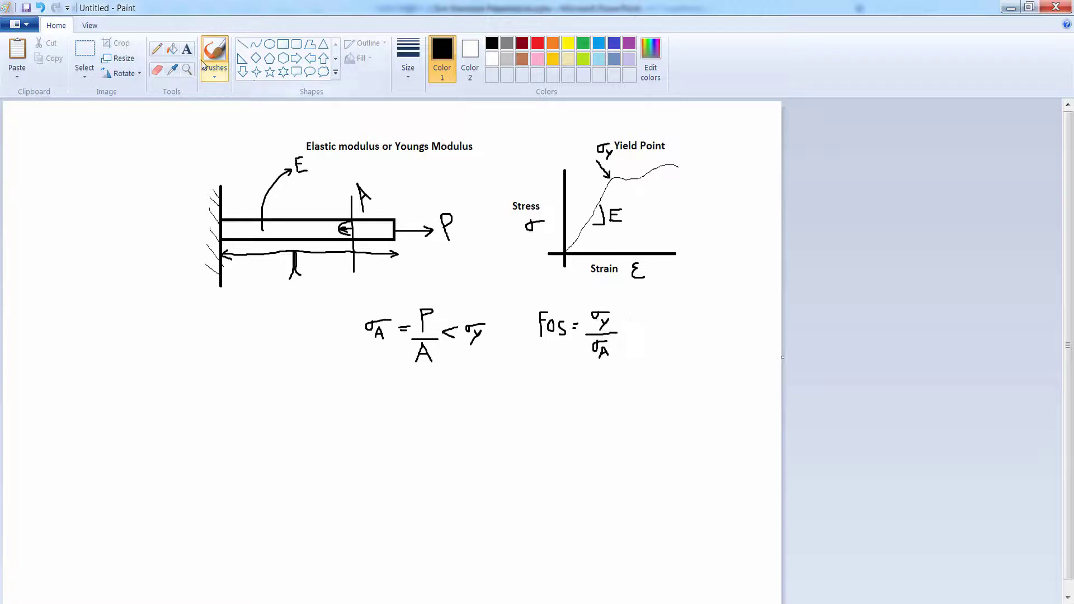
pyautogui.click(187, 48)
pyautogui.moveTo(536, 362); pyautogui.dragTo(657, 402)
pyautogui.write('factor of safety')
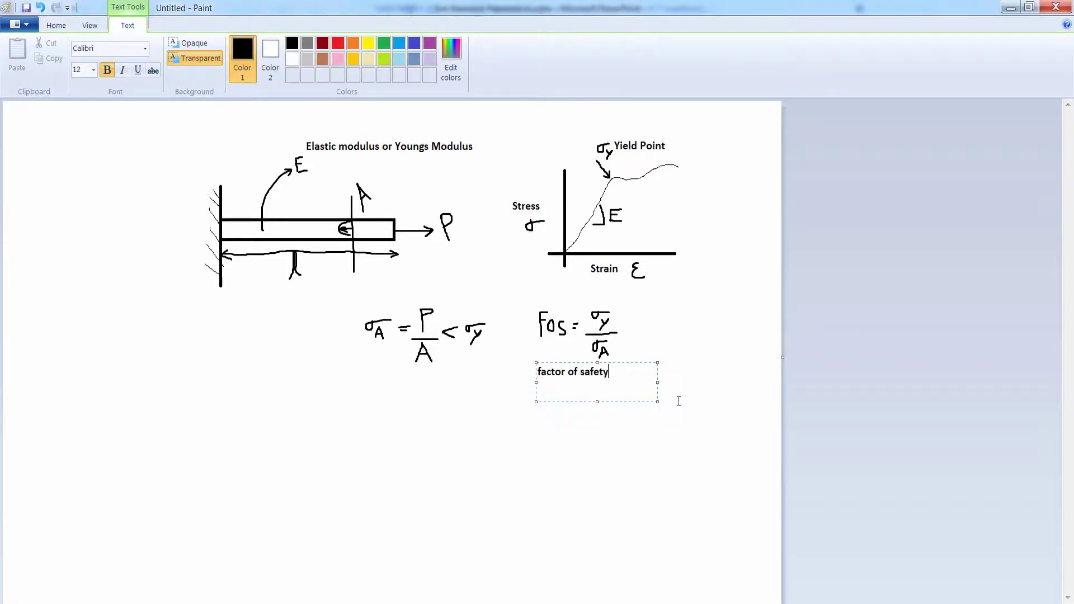
pyautogui.click(747, 448)
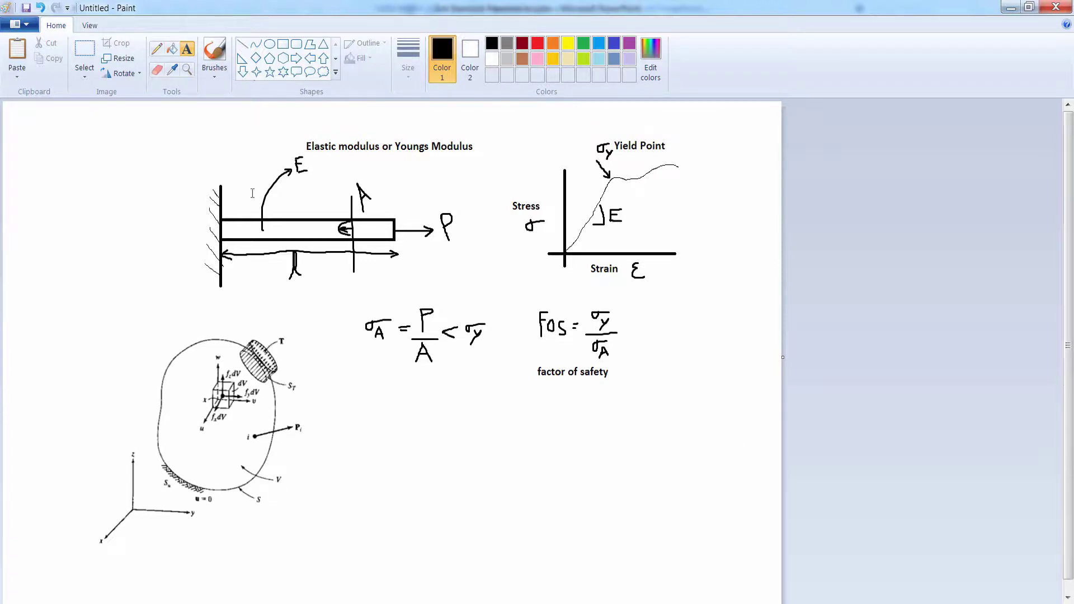
# Brush the criterion σv < σy beside the general body diagram and caption it "von-mises stress"
pyautogui.click(214, 53)
pyautogui.moveTo(390, 434)
pyautogui.mouseDown()
pyautogui.moveTo(370, 435)
pyautogui.moveTo(373, 445)
pyautogui.moveTo(414, 449)
pyautogui.mouseUp()
pyautogui.moveTo(460, 435); pyautogui.dragTo(442, 457)
pyautogui.click(187, 49)
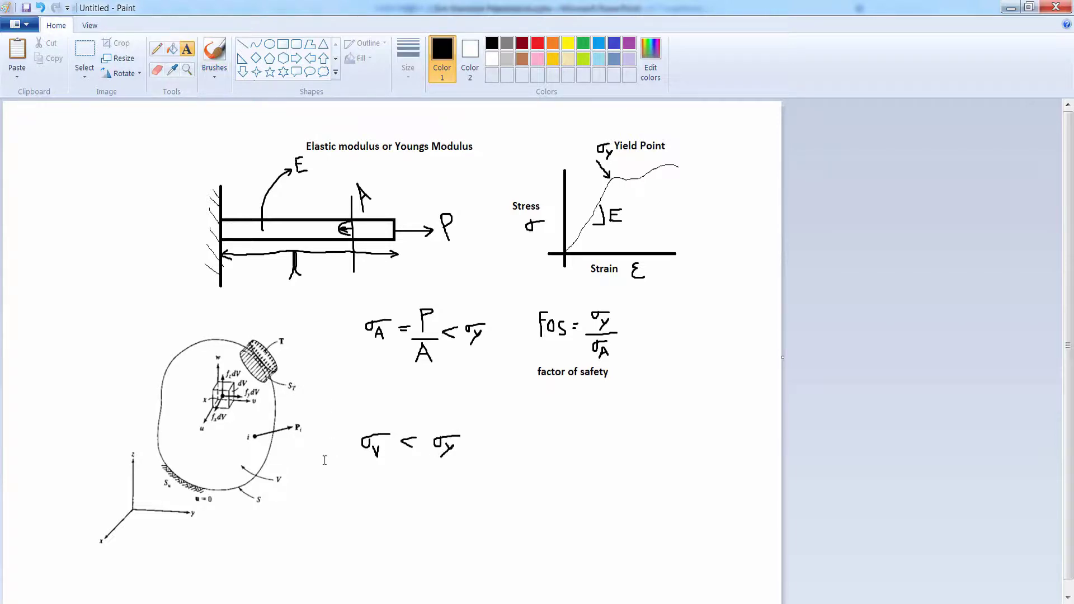
pyautogui.moveTo(324, 458); pyautogui.dragTo(437, 499)
pyautogui.write('von-mises')
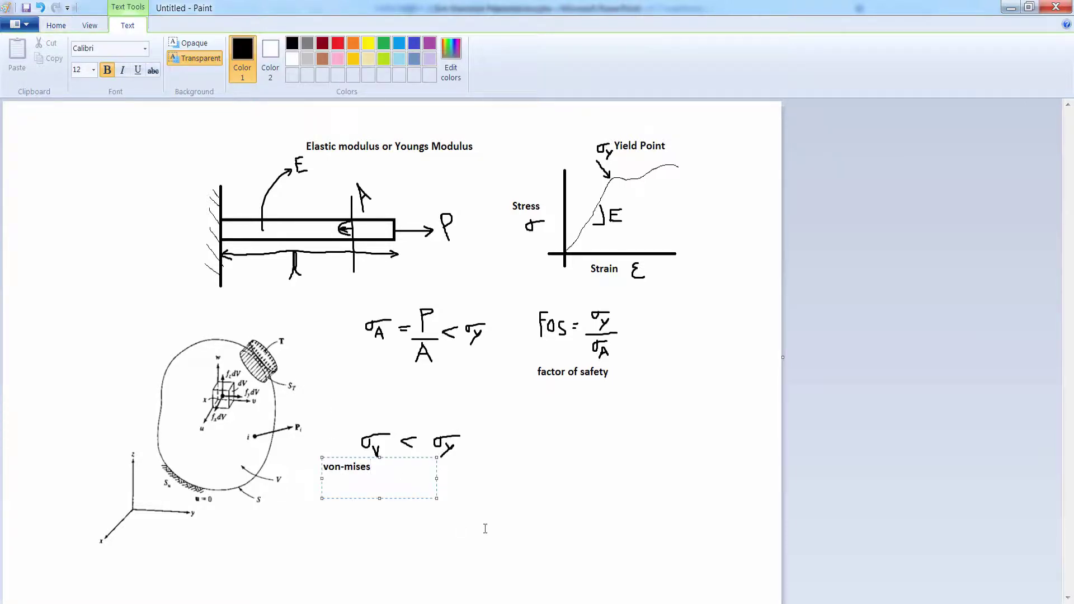
pyautogui.write(' stress')
pyautogui.click(568, 551)
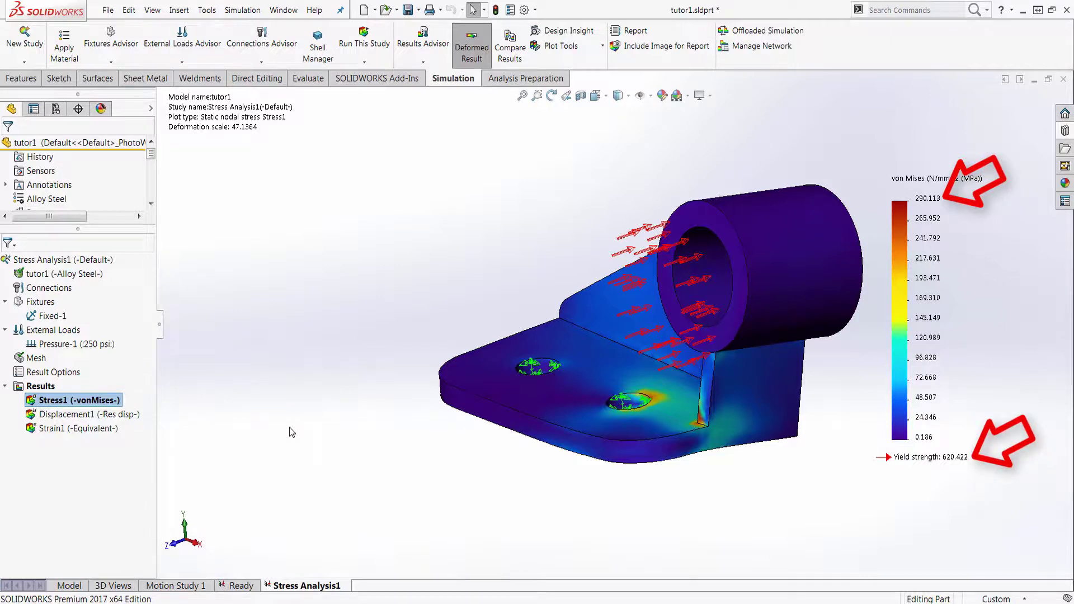
# Apply iso clipping to the von Mises stress plot in SOLIDWORKS with an iso value of 100 N/mm^2
pyautogui.rightClick(106, 402)
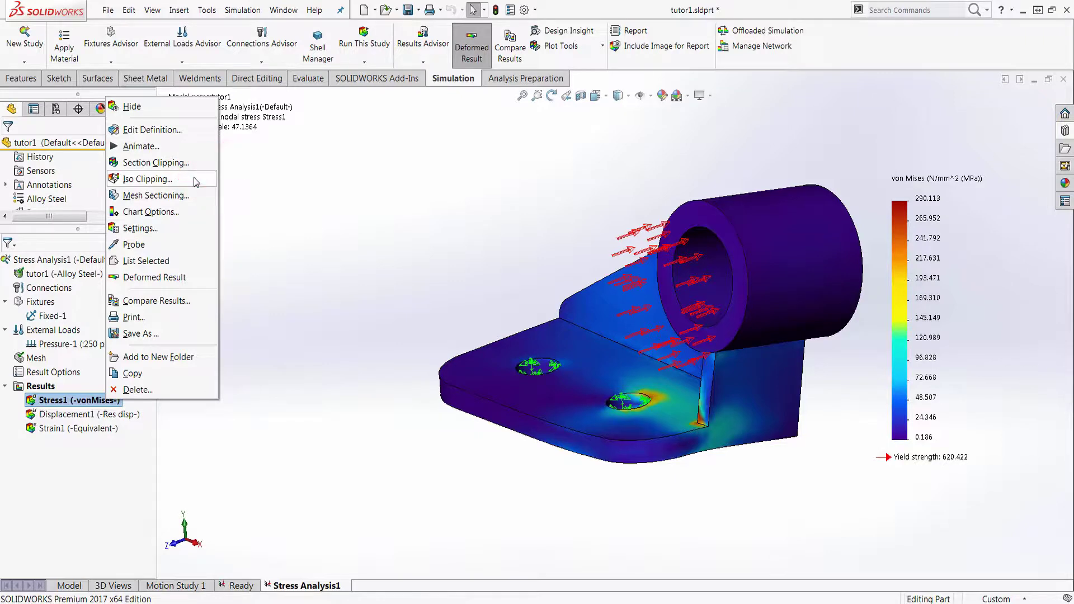
pyautogui.click(147, 179)
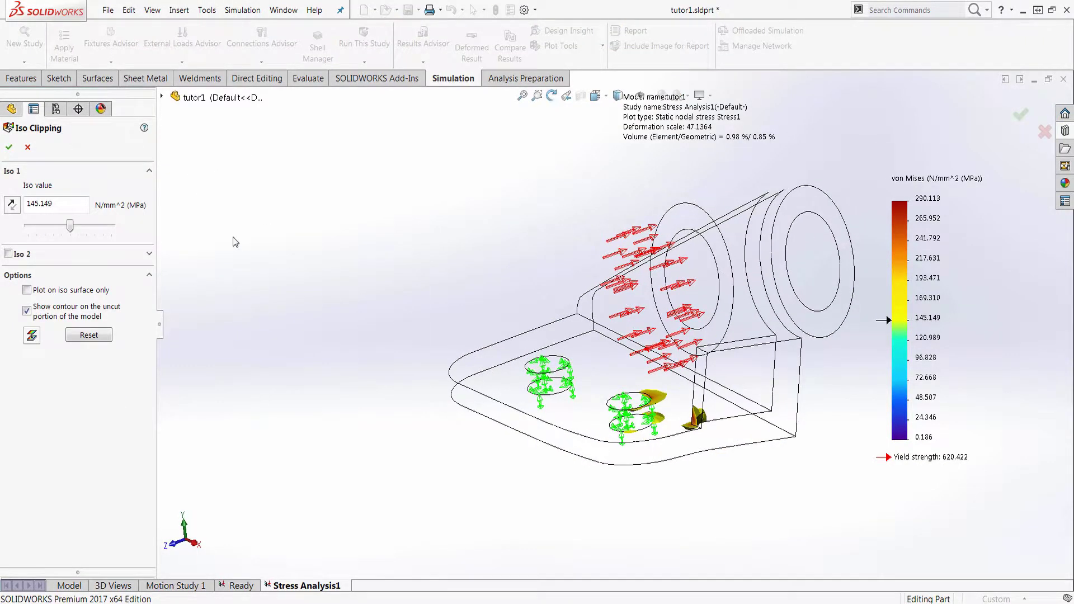
pyautogui.click(64, 207)
pyautogui.write('100')
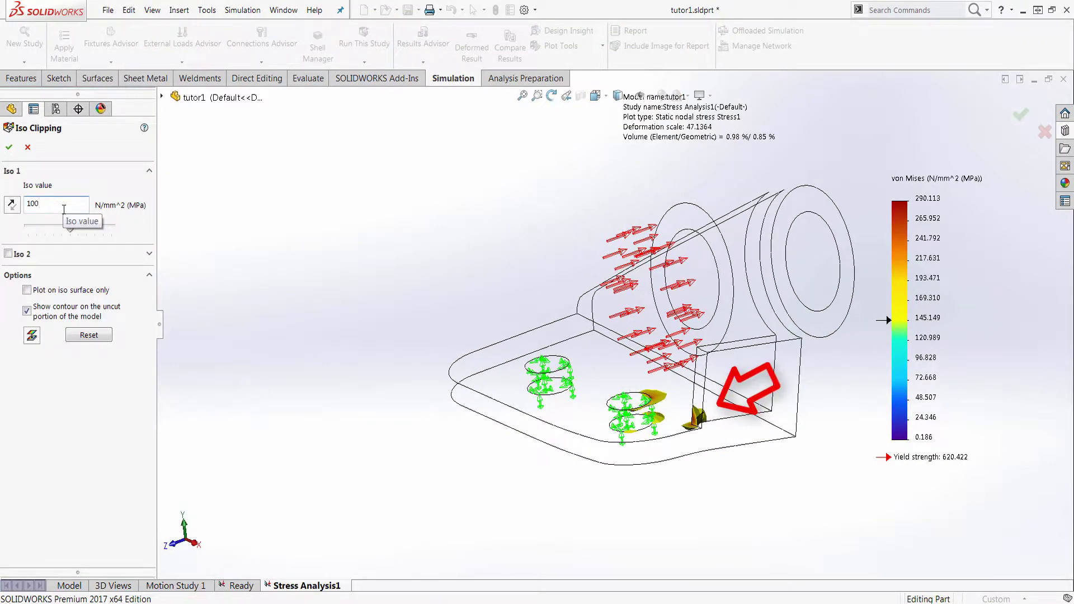
pyautogui.press('Return')
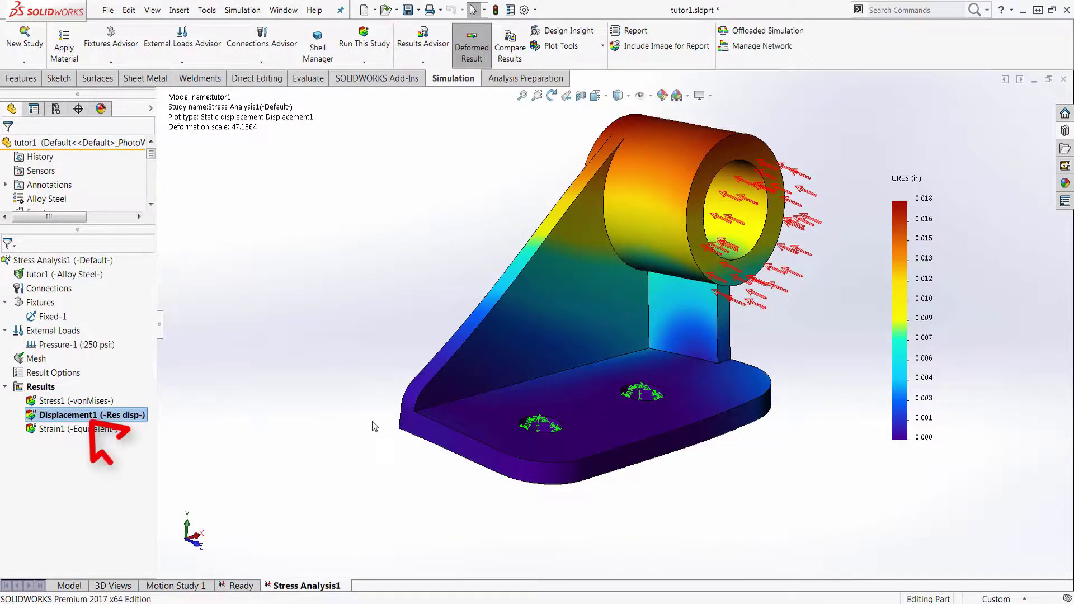
# Change the displacement plot's displayed component to UZ: Z Displacement
pyautogui.press('Escape')
pyautogui.hotkey('ctrl', '7')
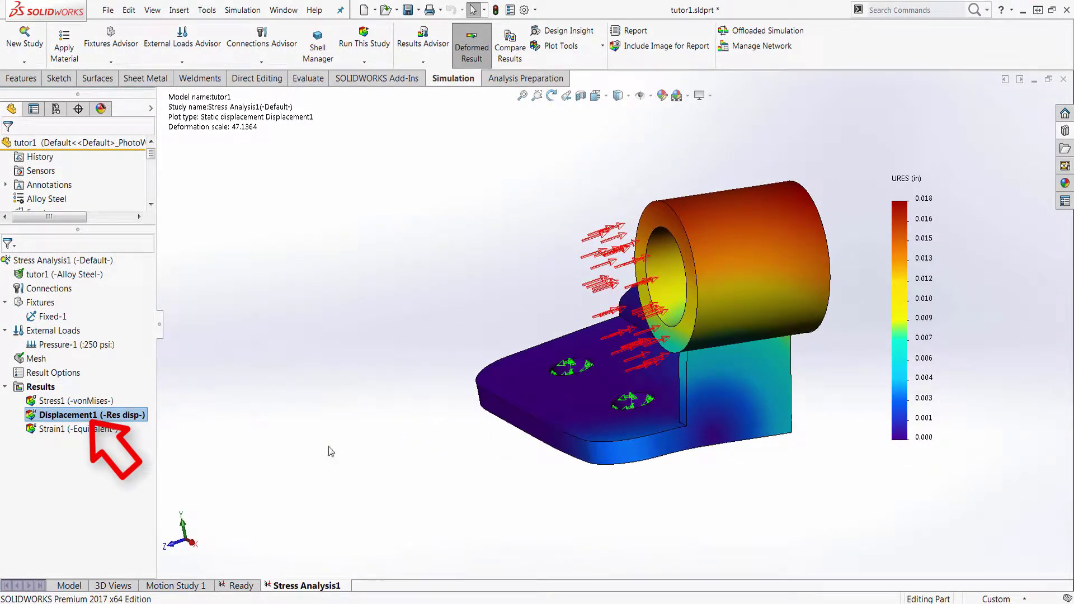
pyautogui.rightClick(113, 418)
pyautogui.click(193, 145)
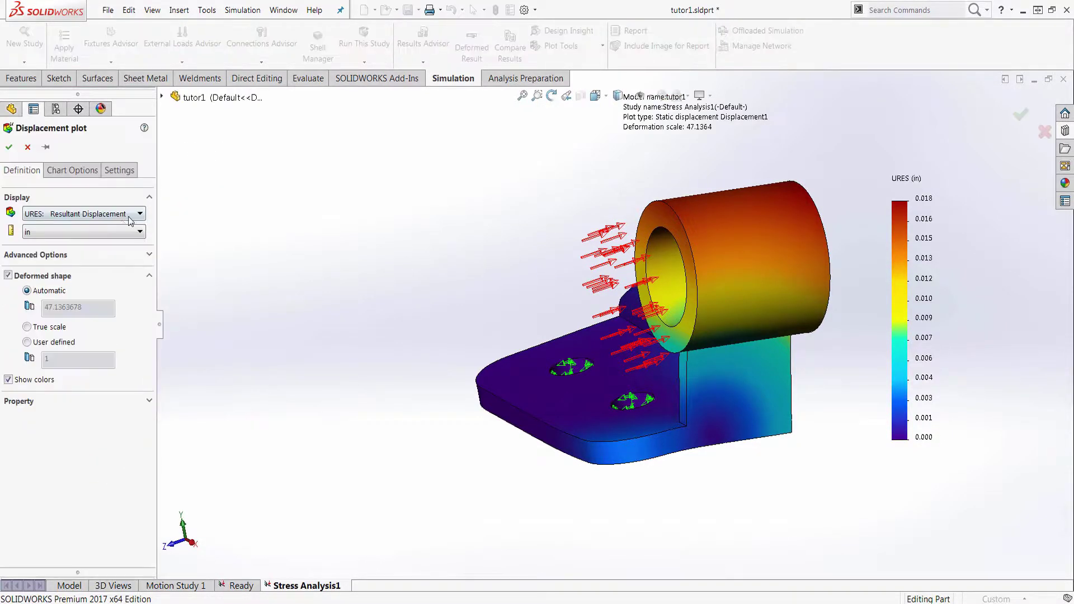
pyautogui.click(124, 217)
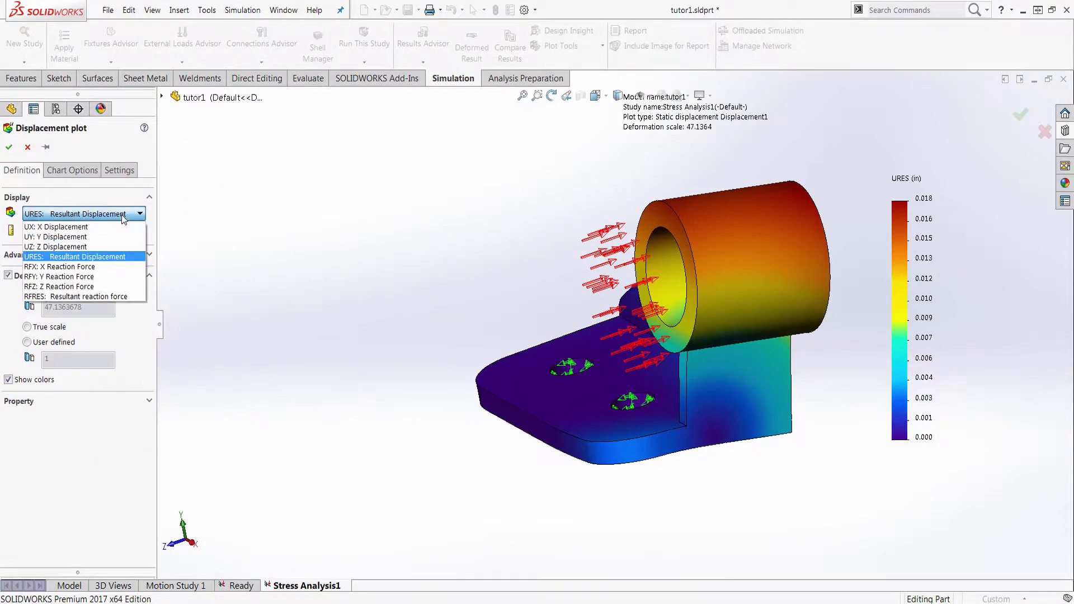
pyautogui.click(112, 247)
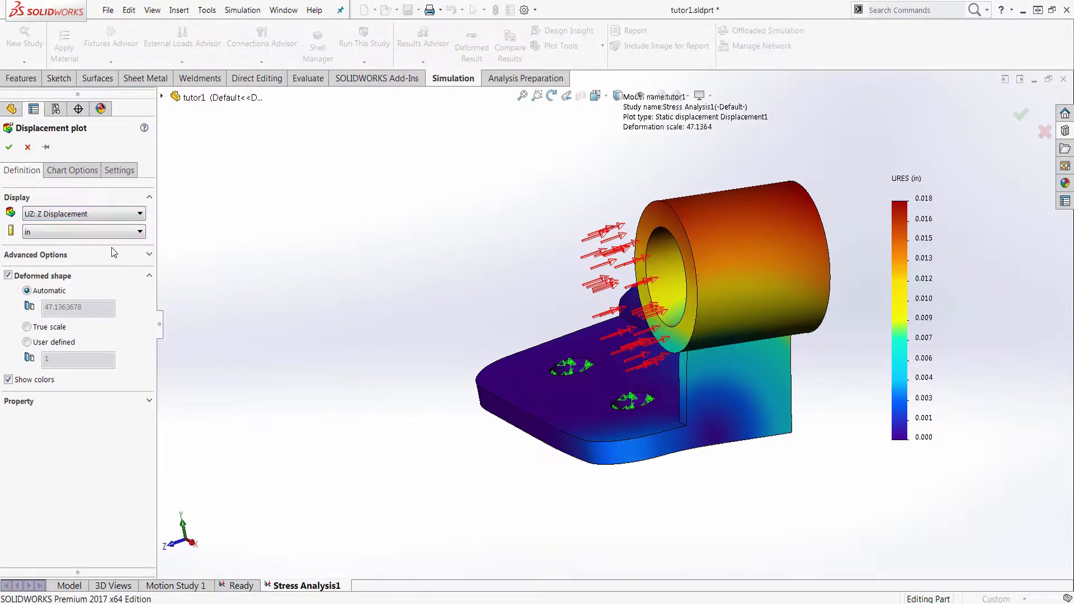
pyautogui.click(9, 147)
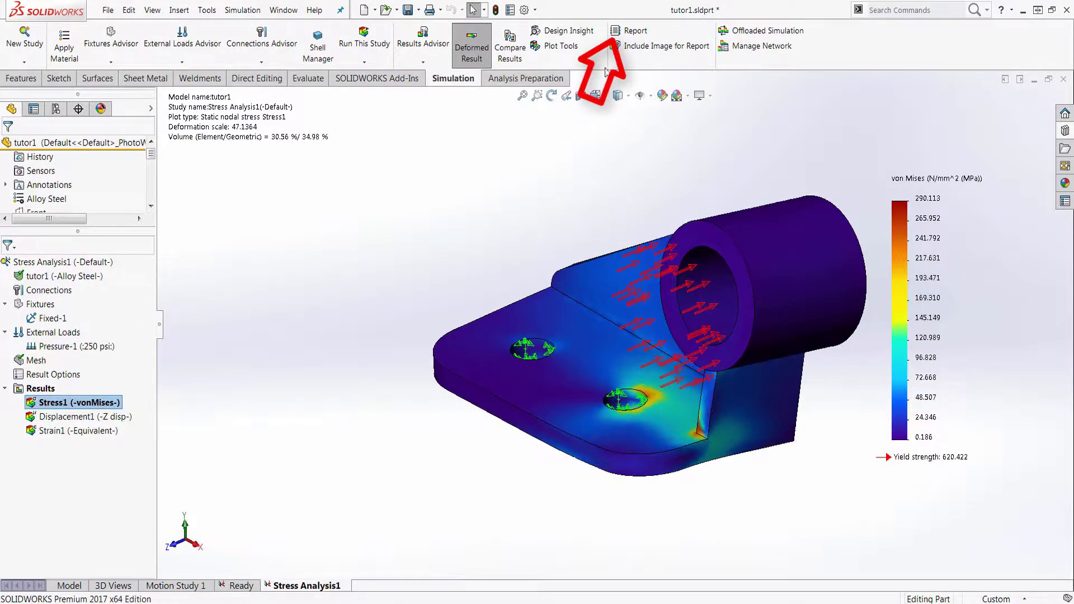
# Publish the static study report under the document name tutor1-Stress Analysis1-1
pyautogui.click(640, 33)
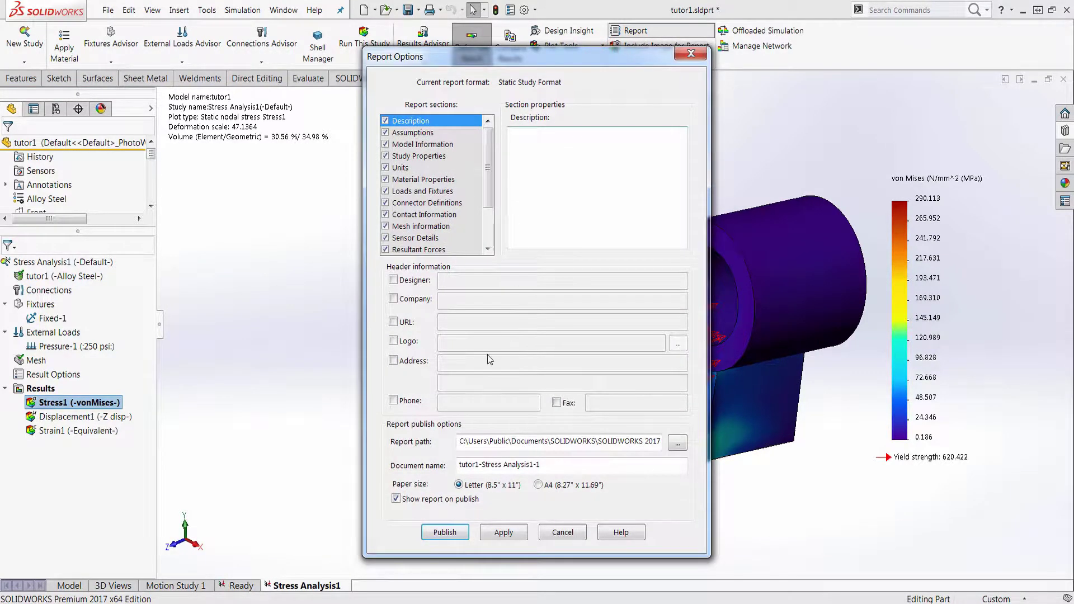
pyautogui.click(453, 523)
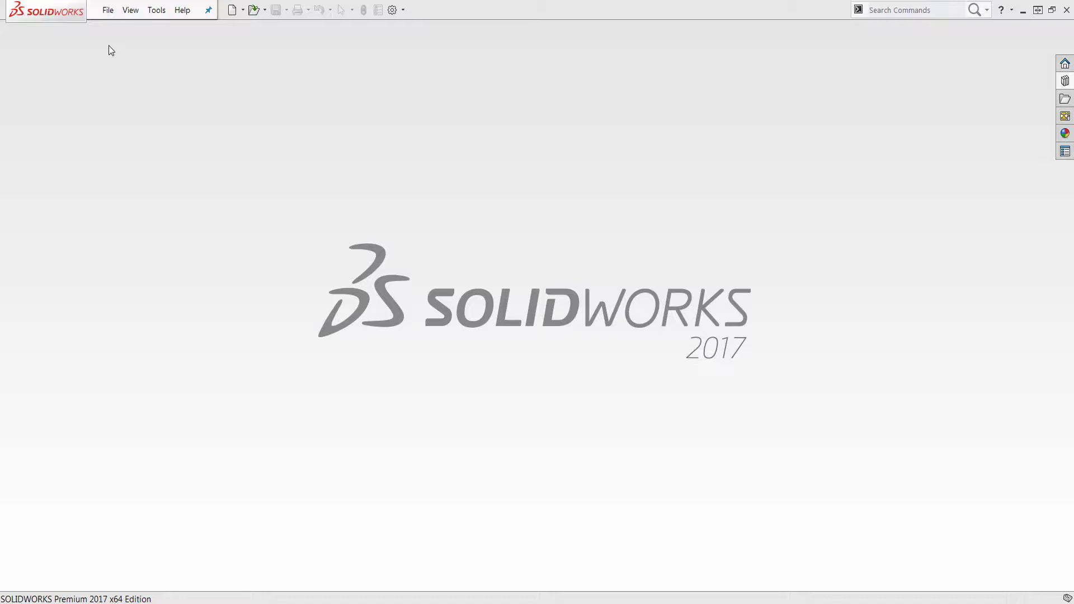
# Create a new part document
pyautogui.click(108, 10)
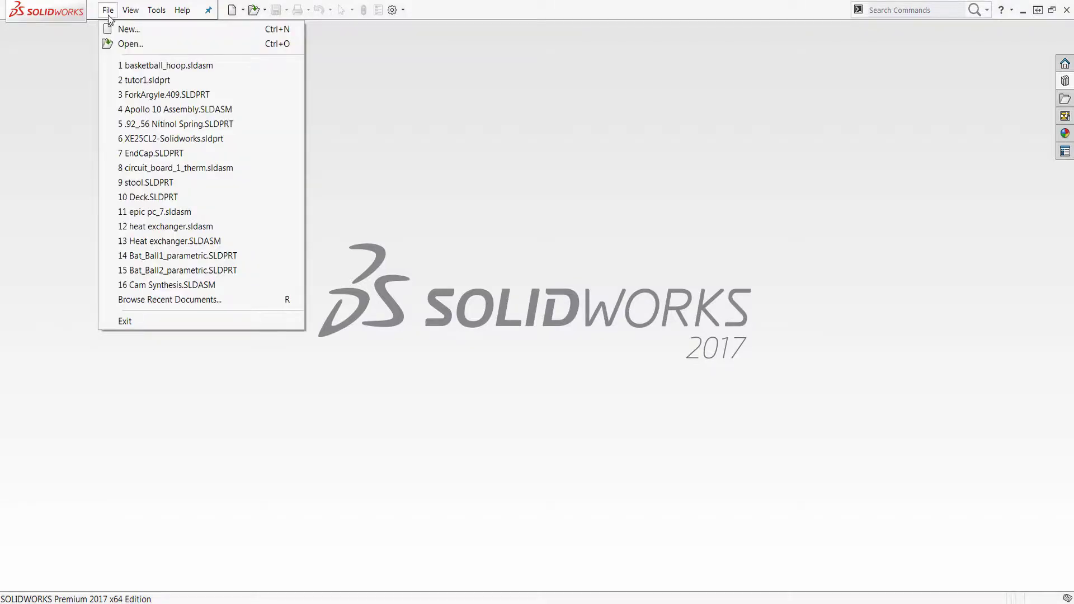
pyautogui.click(115, 28)
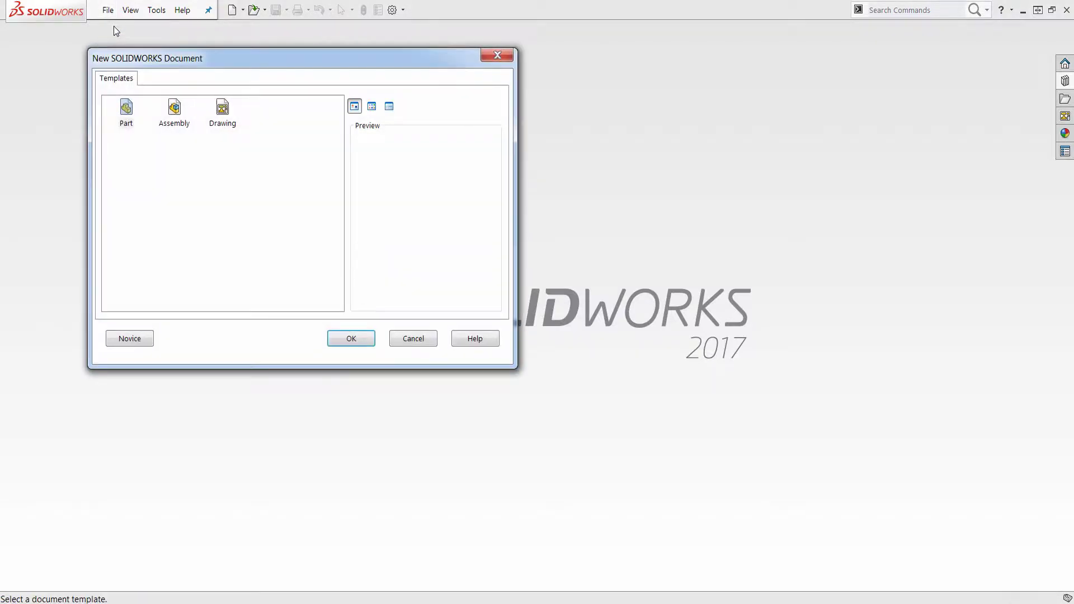
pyautogui.click(354, 334)
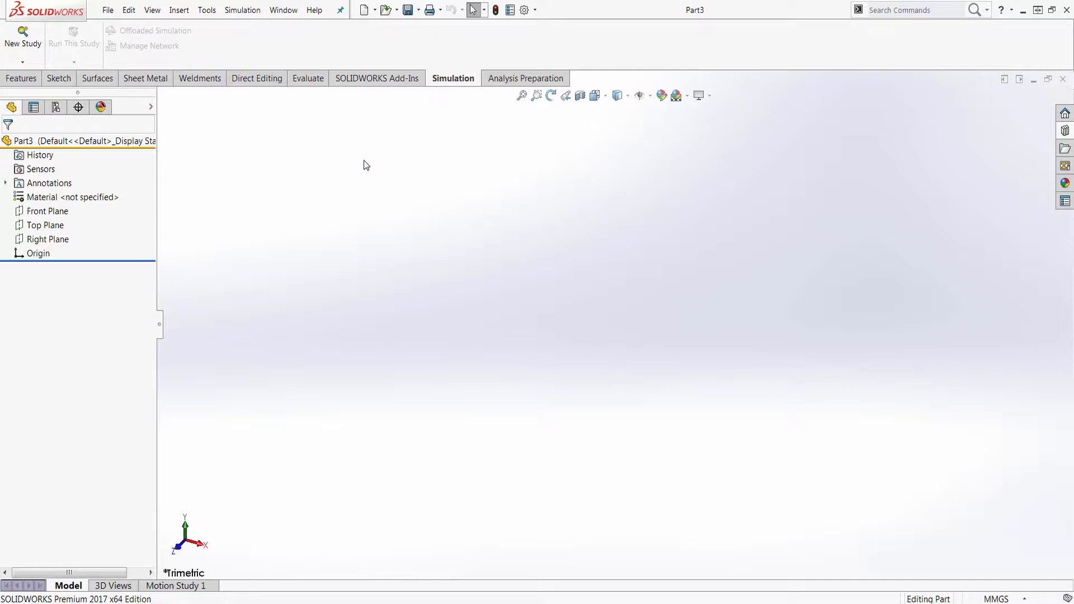
# Show the available SOLIDWORKS add-ins and open the SOLIDWORKS Simulation tutorials
pyautogui.click(386, 80)
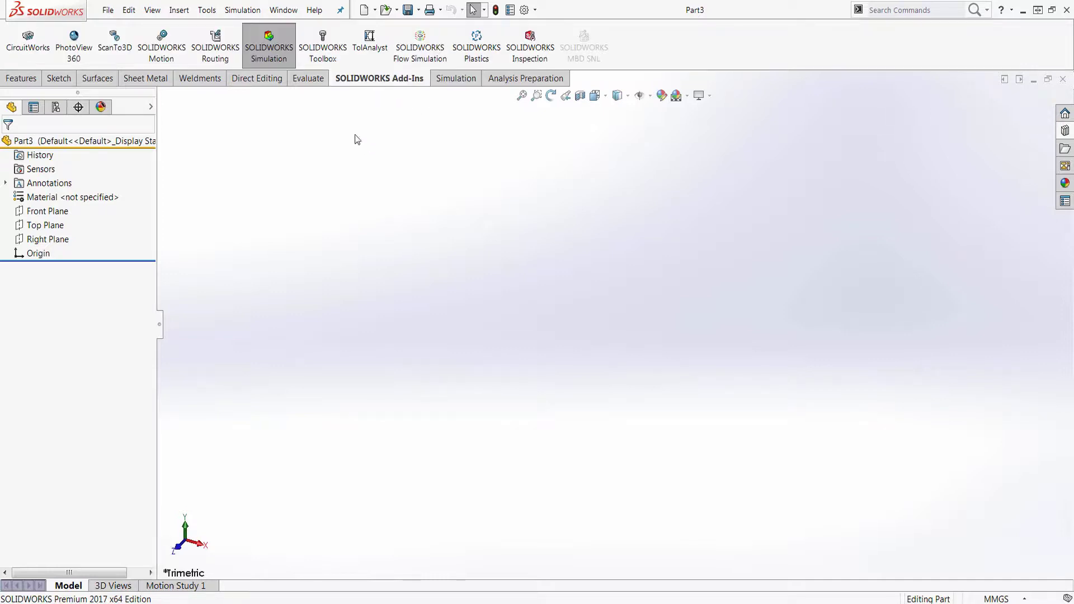
pyautogui.click(313, 10)
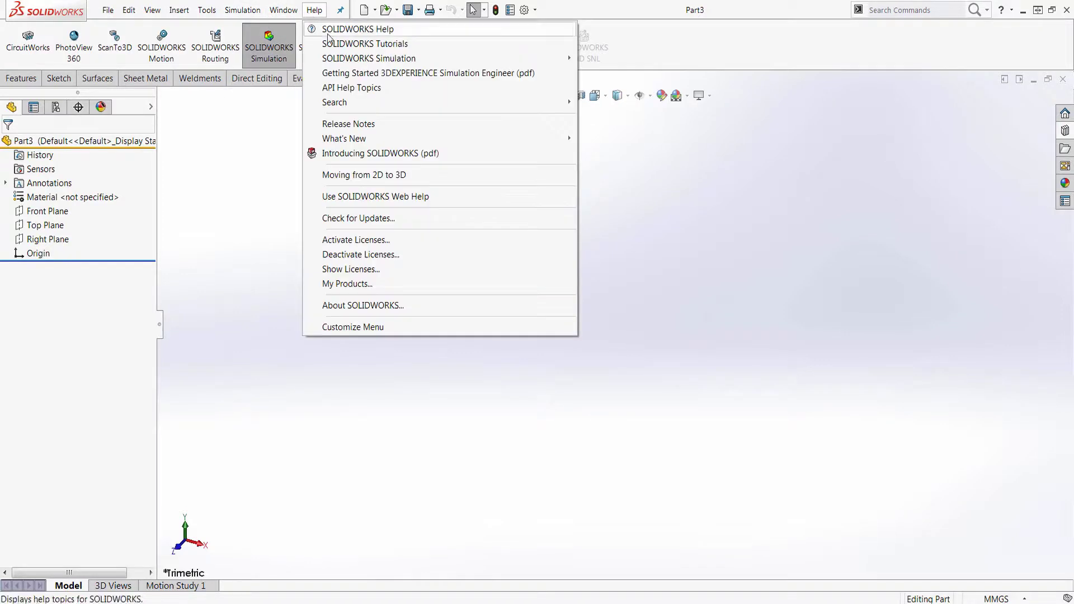
pyautogui.moveTo(351, 56)
pyautogui.click(591, 73)
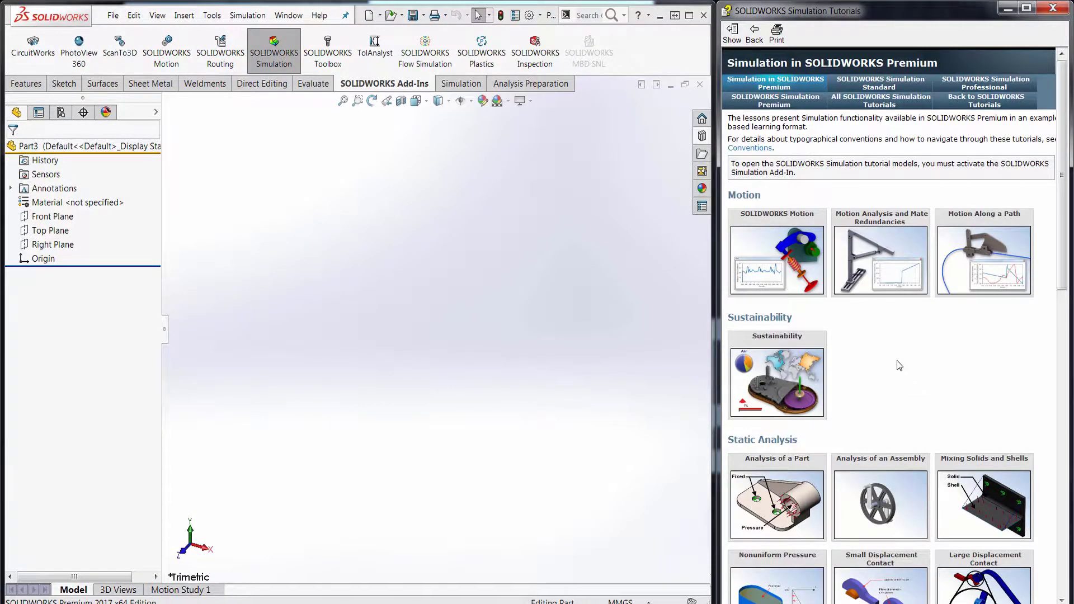
# Open the Bolt Connectors tutorial and go to its Opening the Assembly topic
pyautogui.scroll(-3, 898, 360)
pyautogui.scroll(-15, 900, 367)
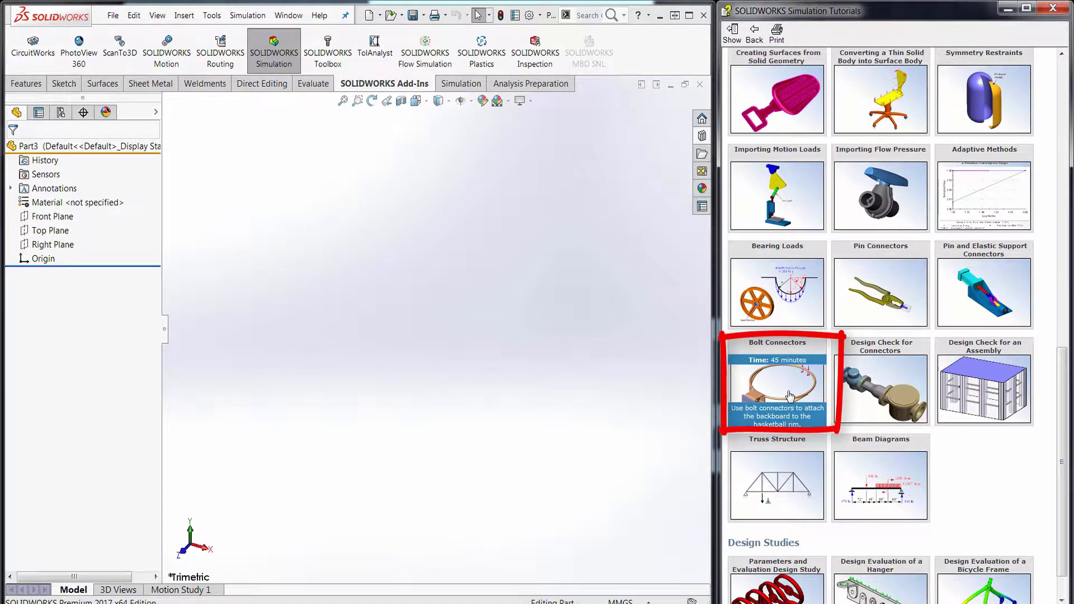
pyautogui.click(790, 396)
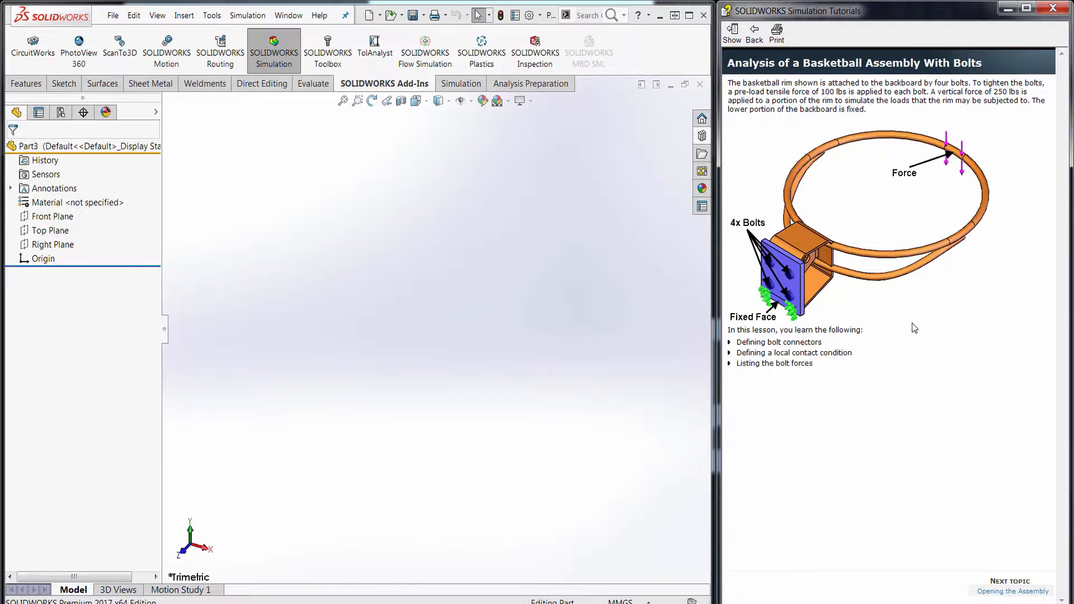
pyautogui.click(1013, 591)
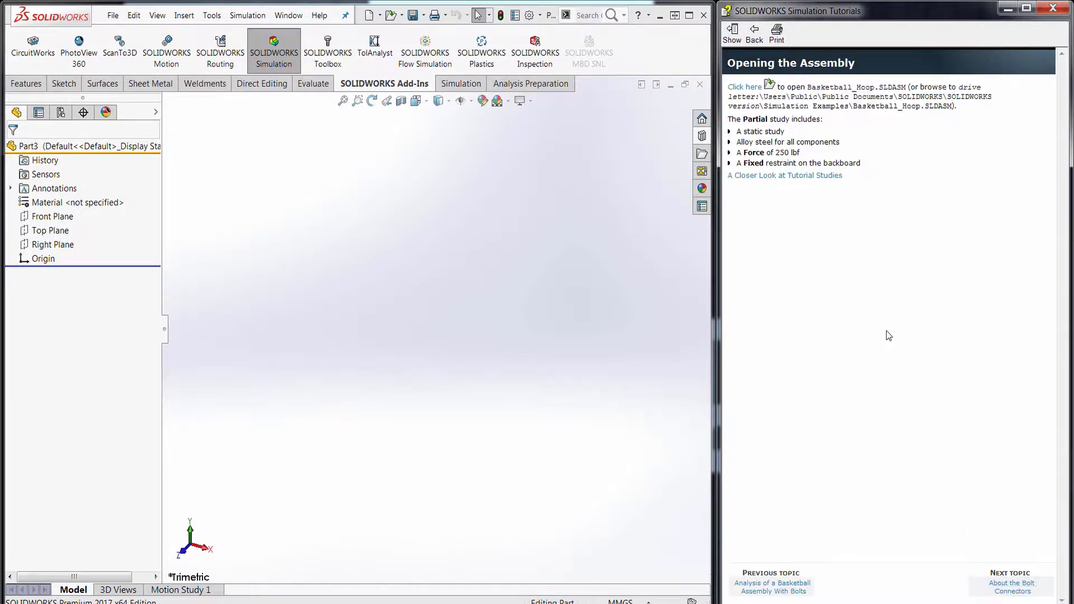
# Open the tutorial's Basketball_Hoop.SLDASM assembly, allowing the ActiveX interaction, and maximize the SOLIDWORKS window
pyautogui.click(749, 88)
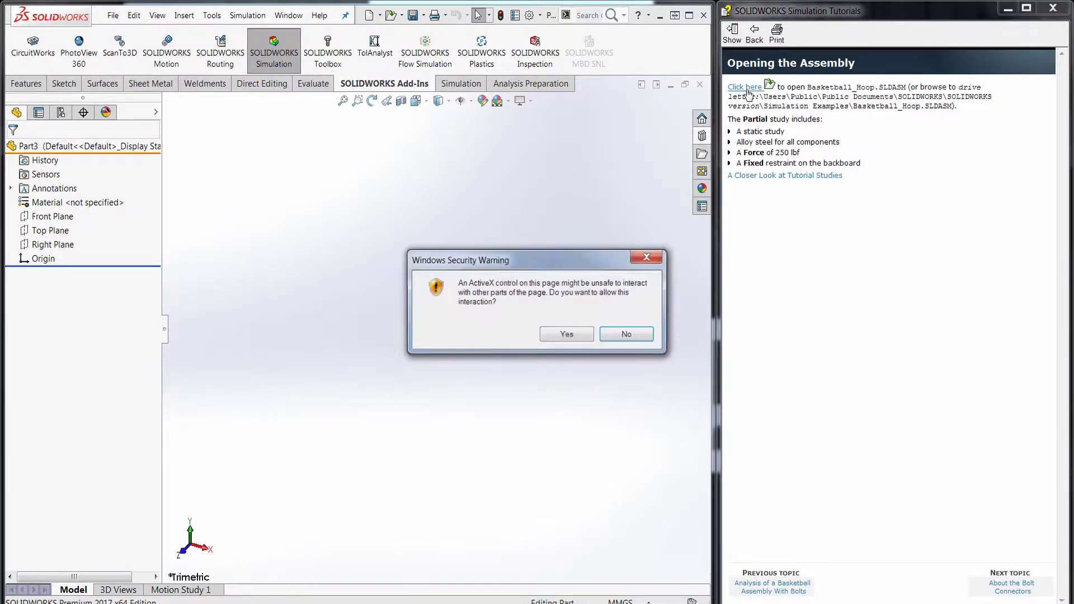
pyautogui.click(569, 335)
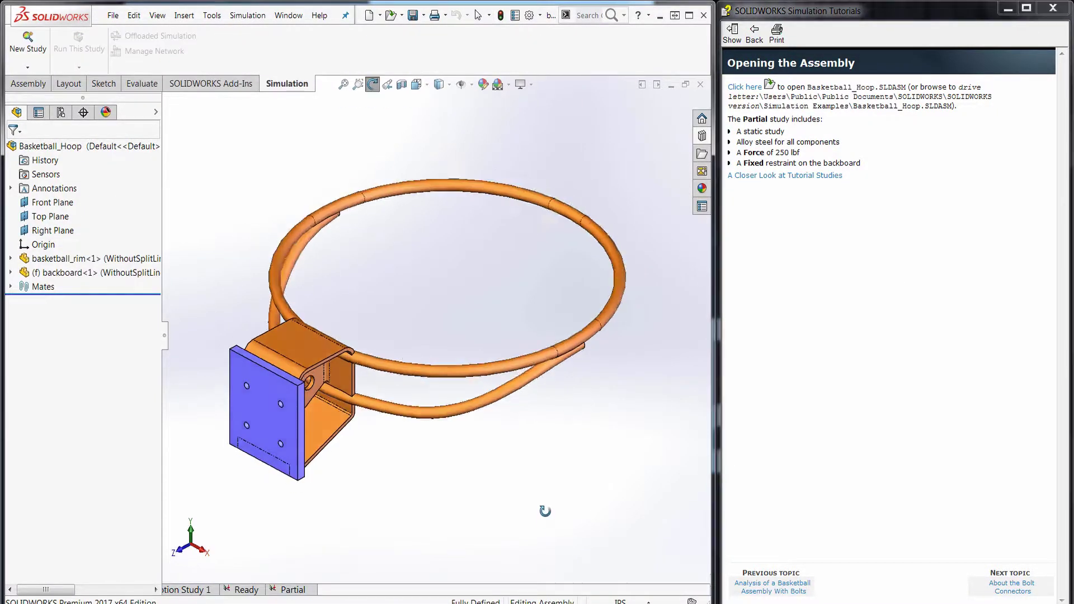
pyautogui.click(690, 15)
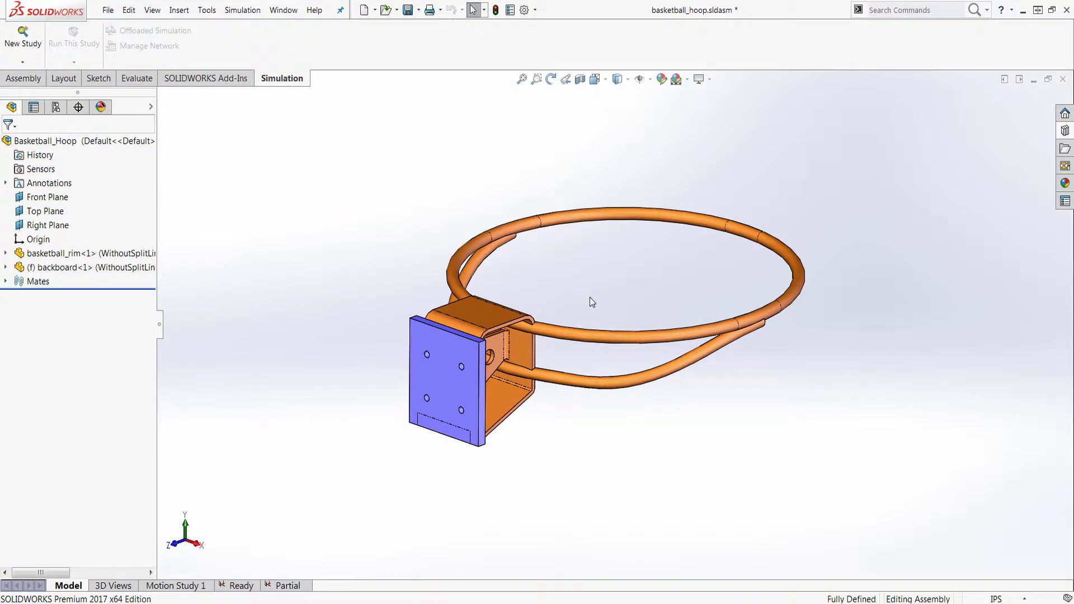
# Set the Simulation default unit system to English (IPS) and review the default load/fixture, mesh and results options
pyautogui.click(242, 10)
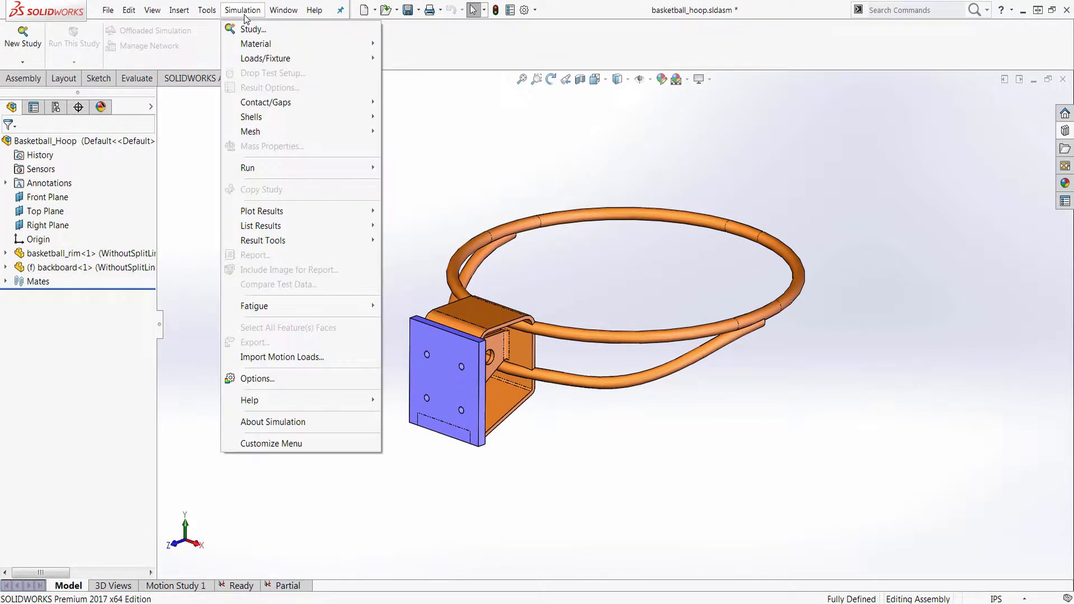
pyautogui.click(265, 382)
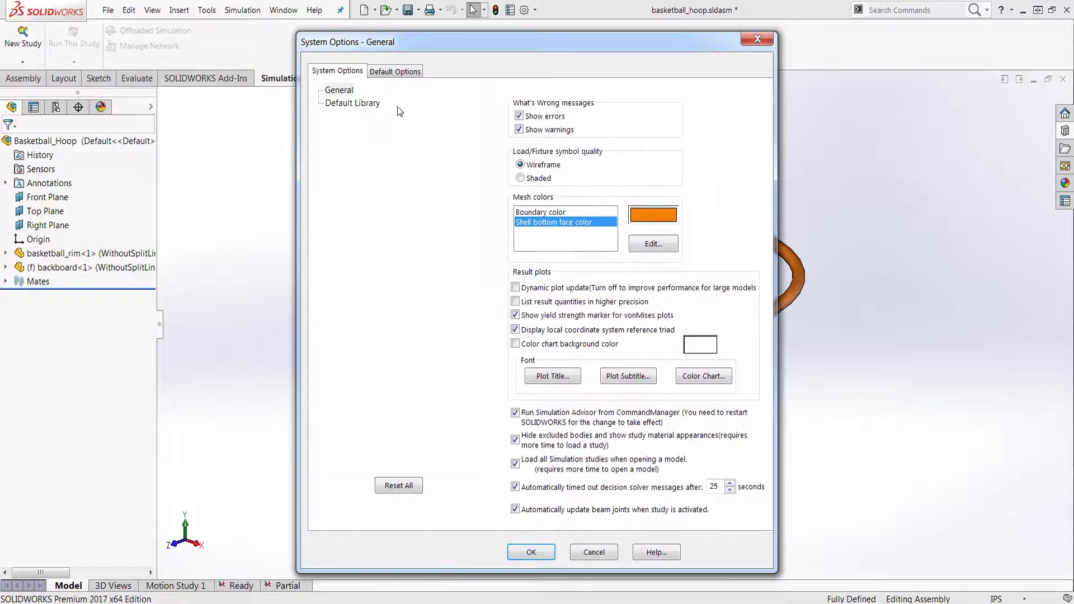
pyautogui.click(403, 74)
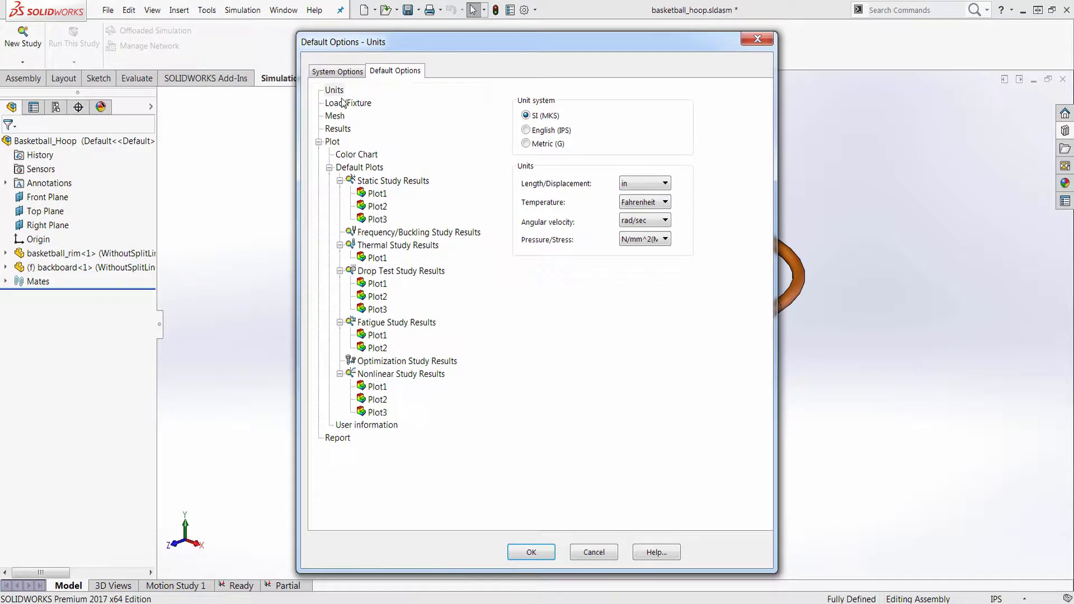
pyautogui.click(526, 130)
pyautogui.click(350, 104)
pyautogui.click(336, 117)
pyautogui.click(347, 129)
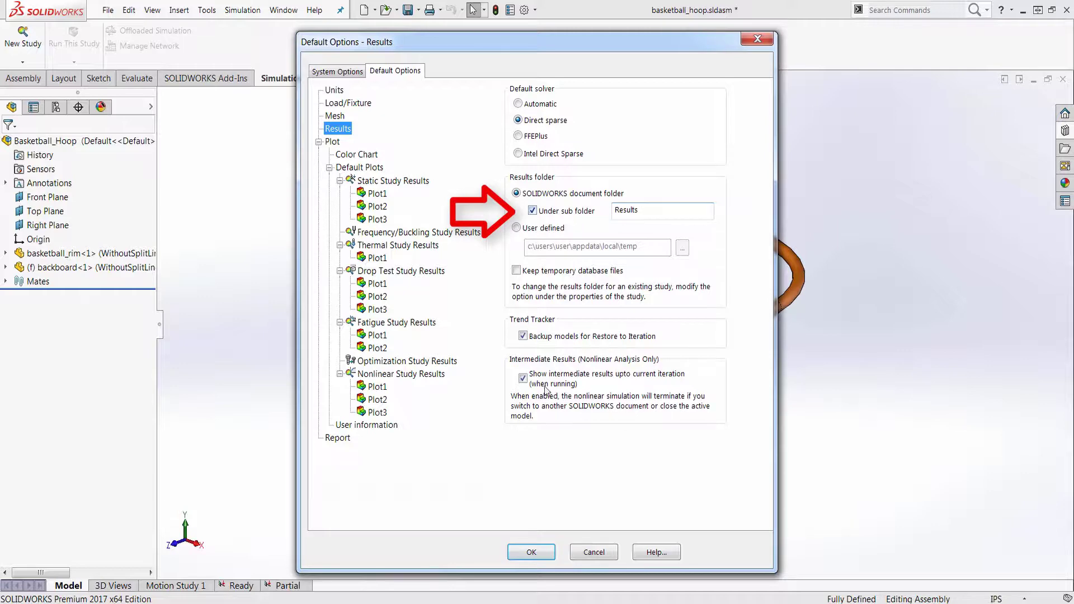
pyautogui.click(533, 551)
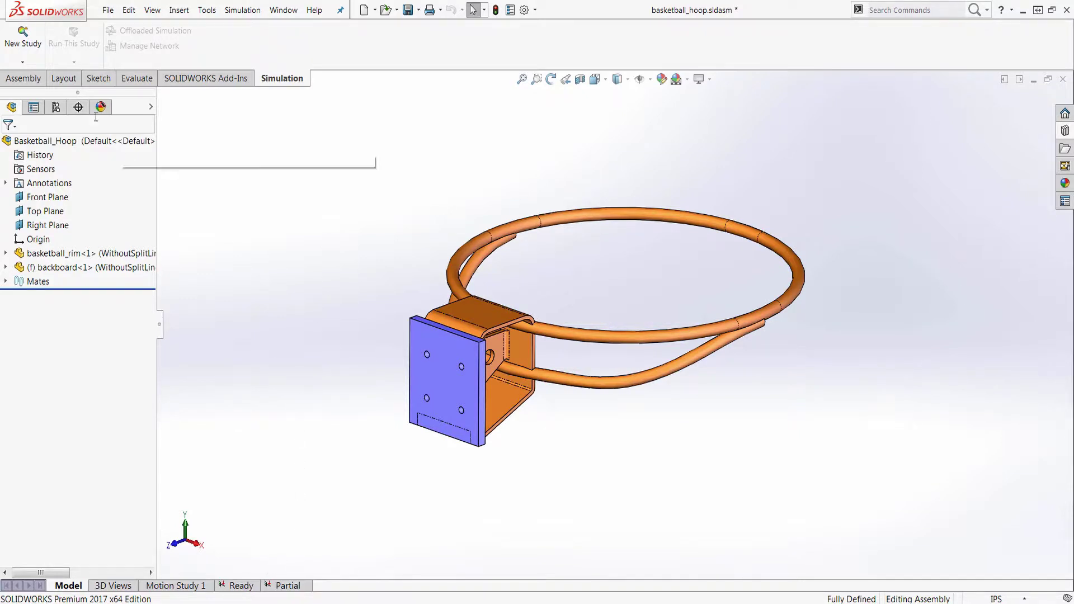
# Create a new static study named Structural Analysis2
pyautogui.click(32, 49)
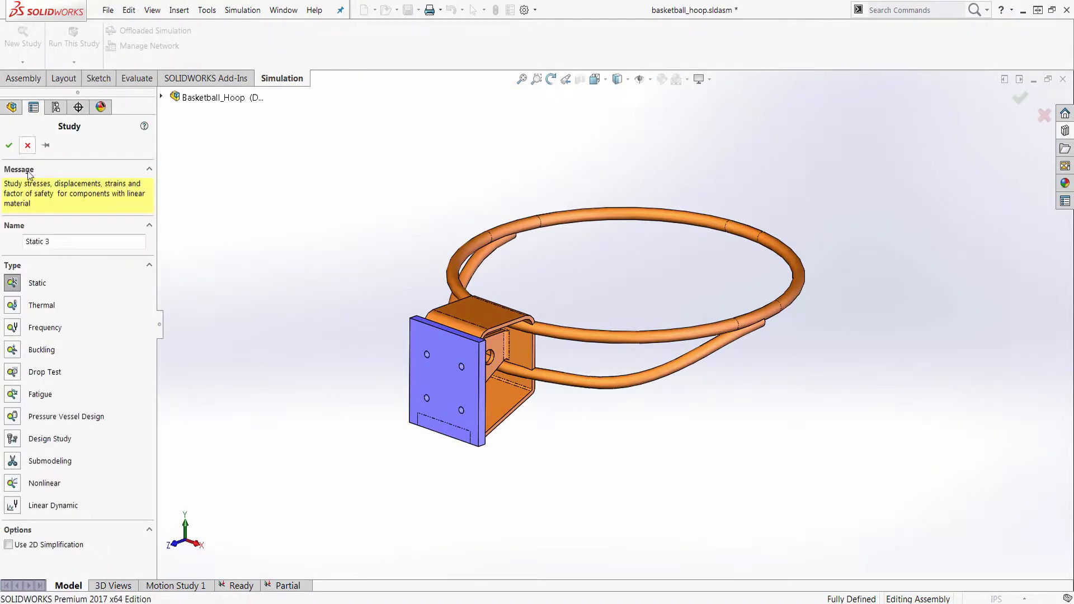
pyautogui.tripleClick(60, 245)
pyautogui.write('Structural Analysis2')
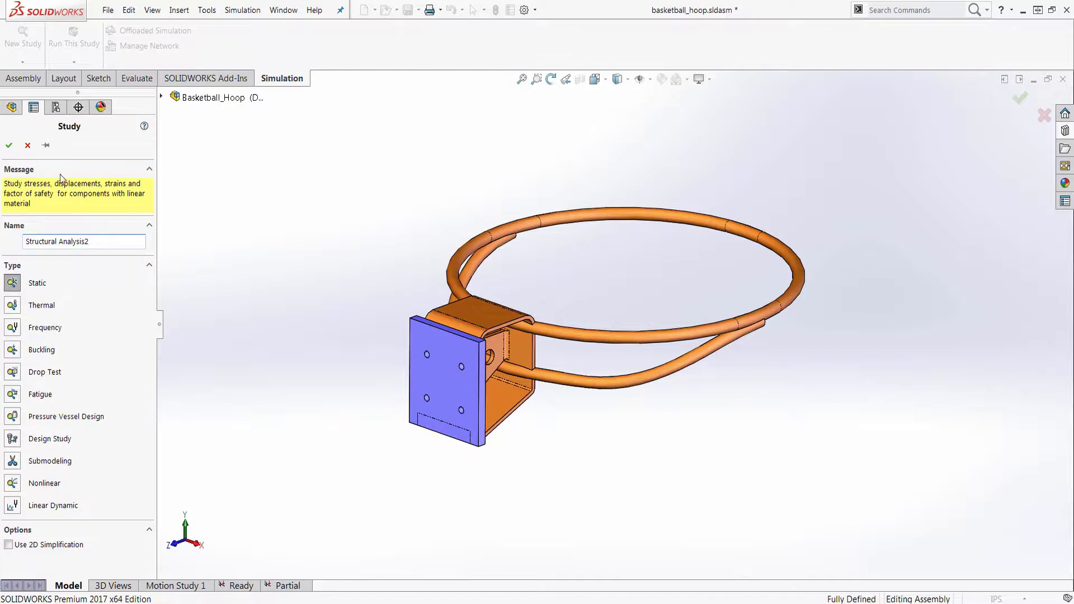
pyautogui.click(9, 145)
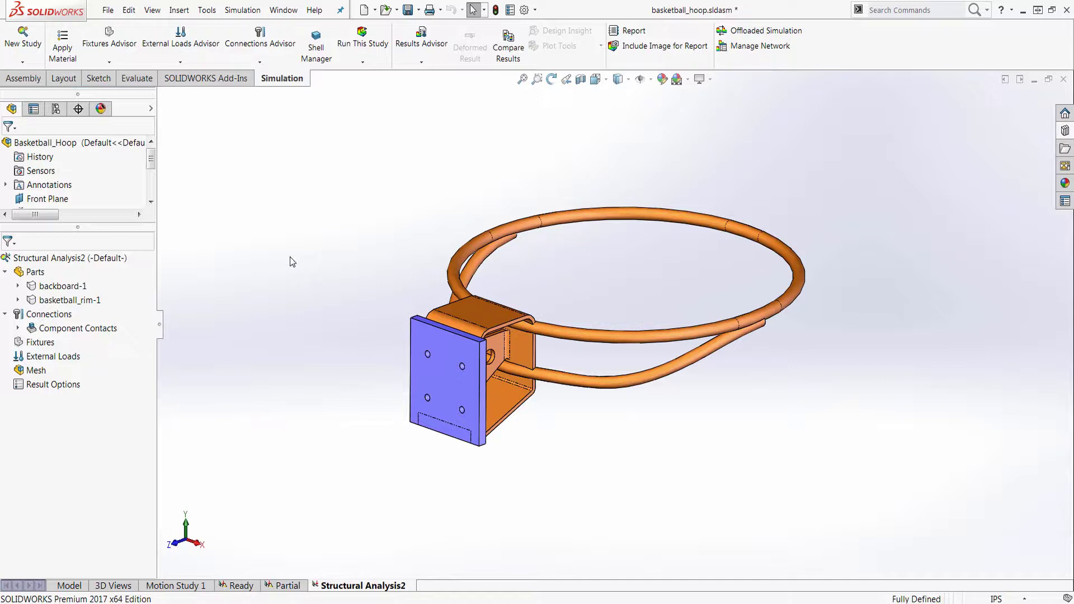
# Apply Alloy Steel (SS) to all parts of the study and widen the study tree to show the full part entries
pyautogui.rightClick(39, 275)
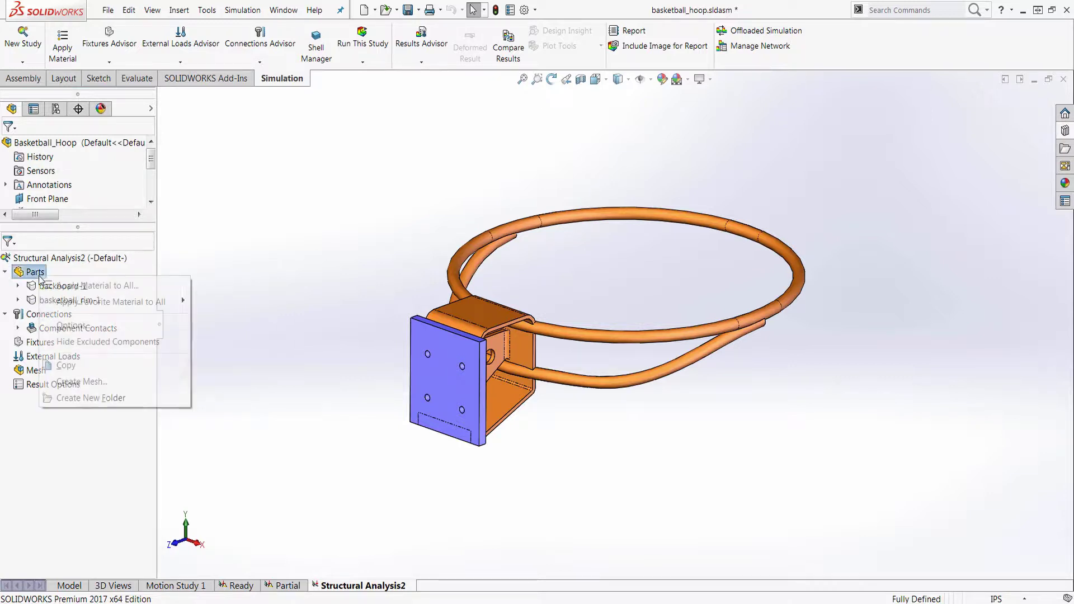
pyautogui.click(77, 290)
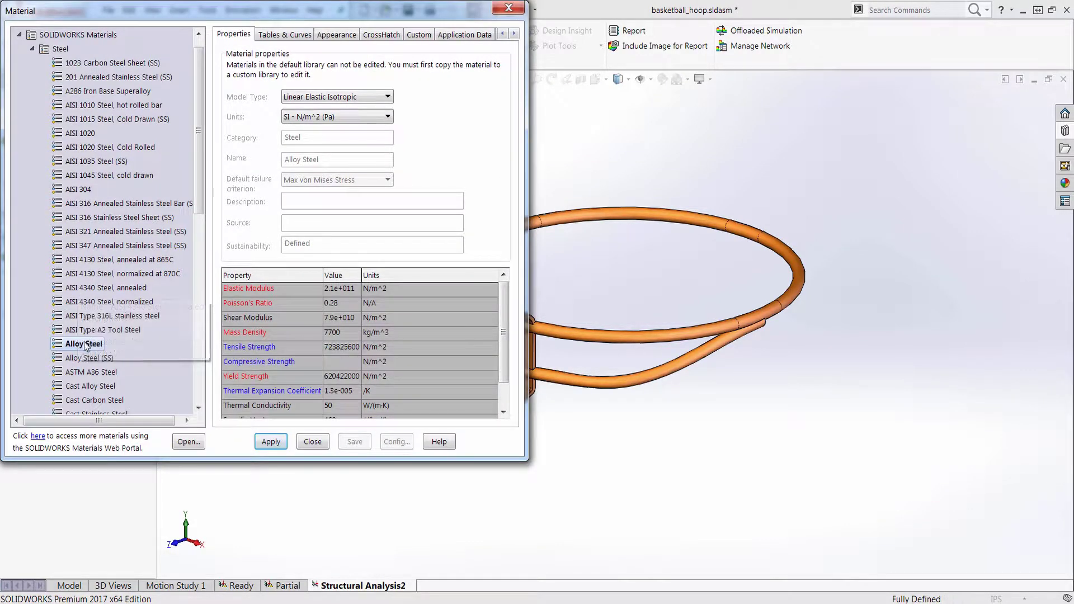
pyautogui.click(85, 358)
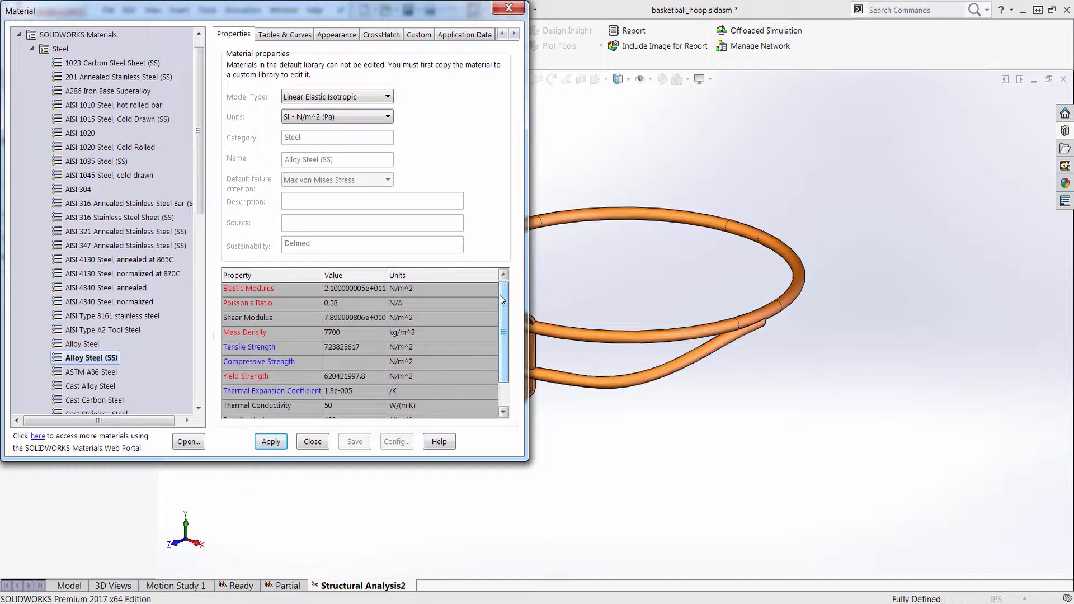
pyautogui.click(271, 443)
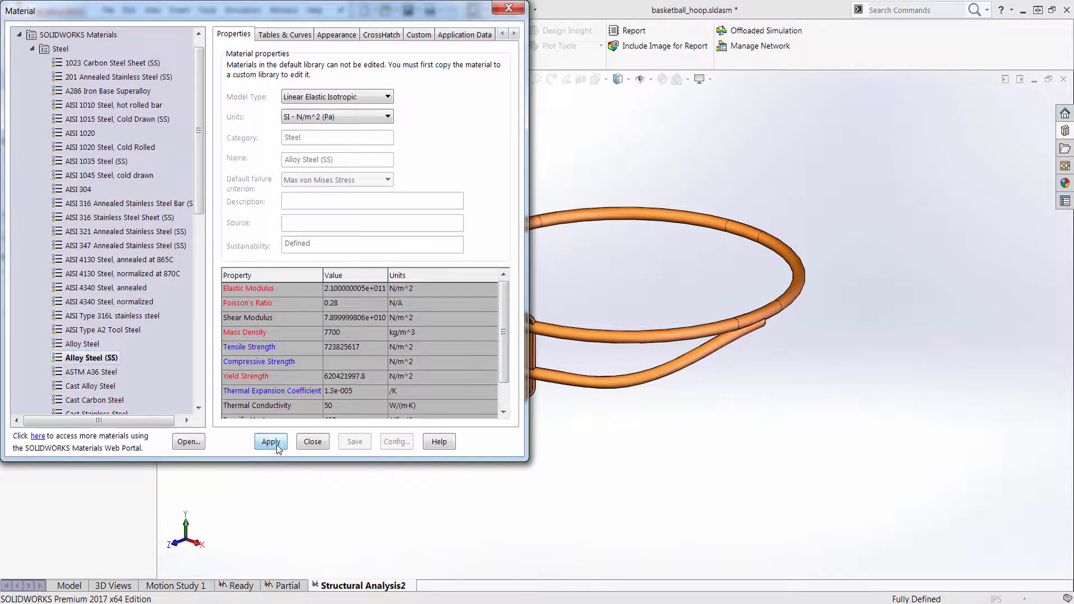
pyautogui.click(311, 447)
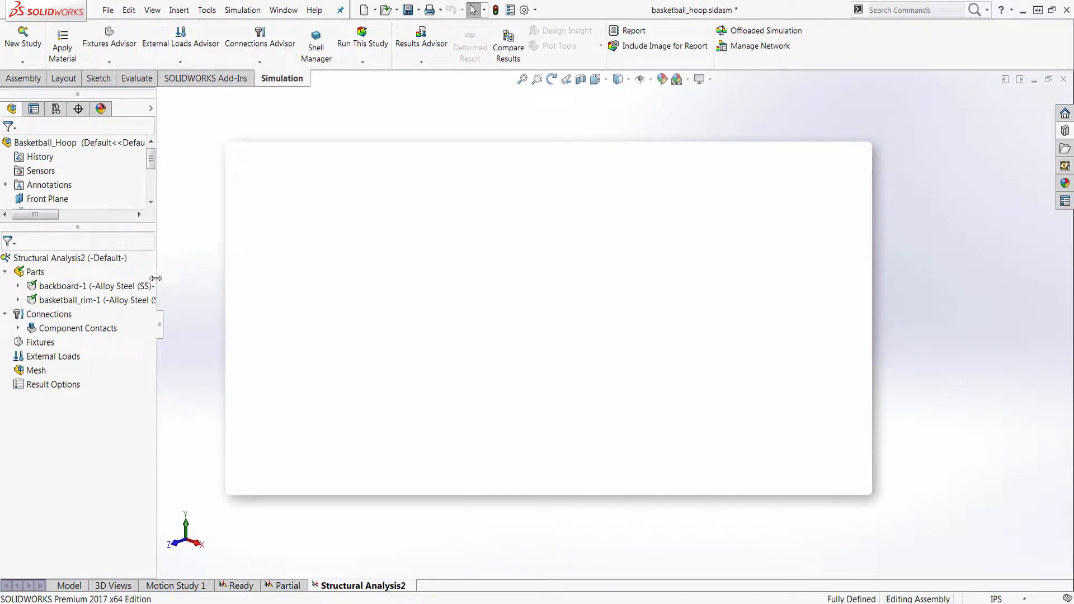
pyautogui.moveTo(162, 282); pyautogui.dragTo(183, 283)
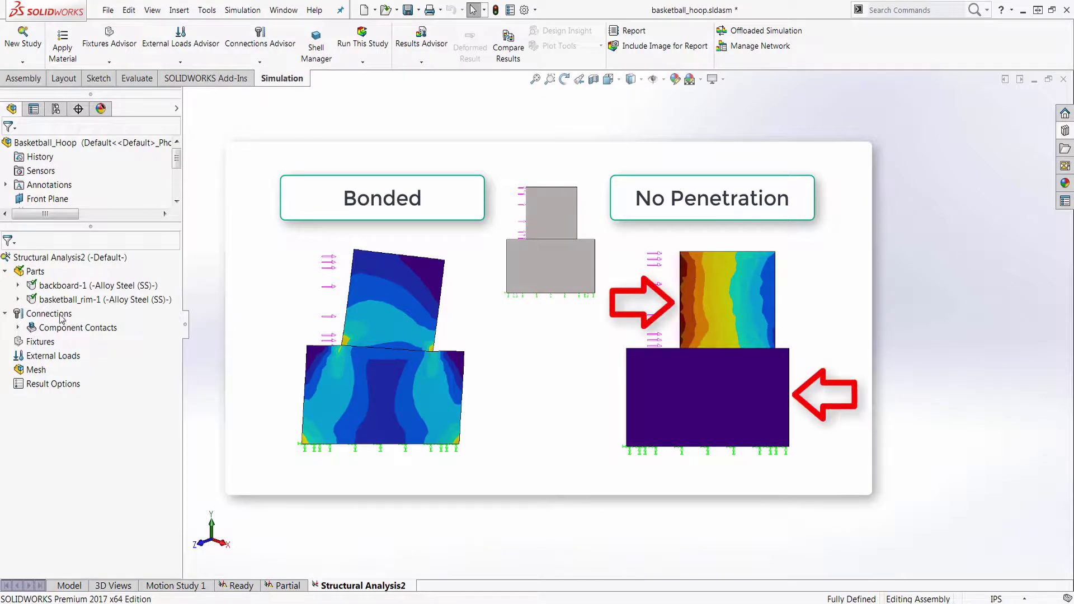
# Inspect the study's global component contact and calculate a contact visualization plot for the whole assembly
pyautogui.click(19, 328)
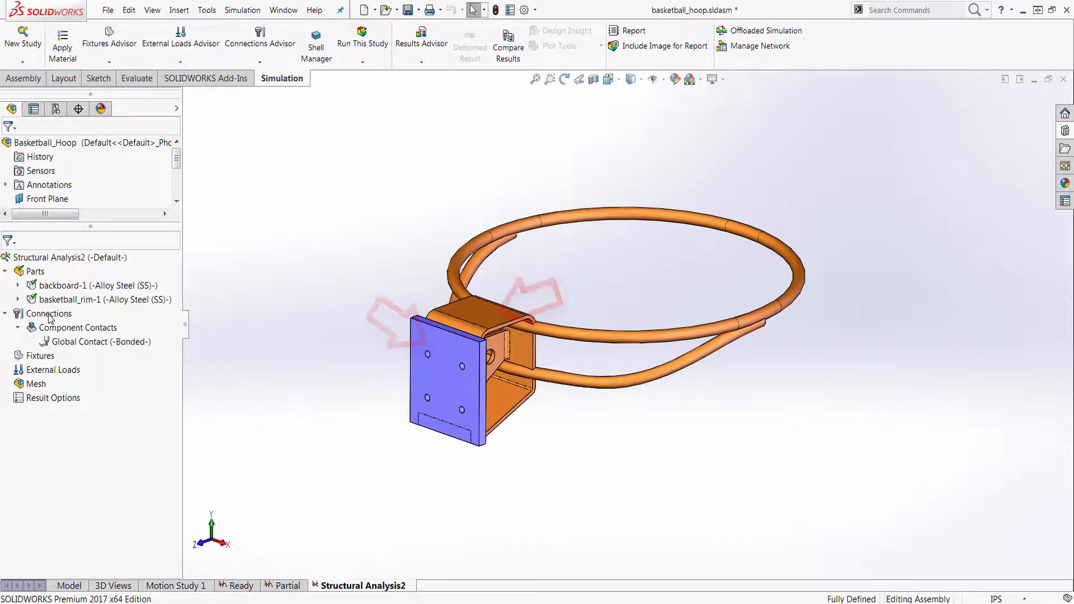
pyautogui.rightClick(49, 317)
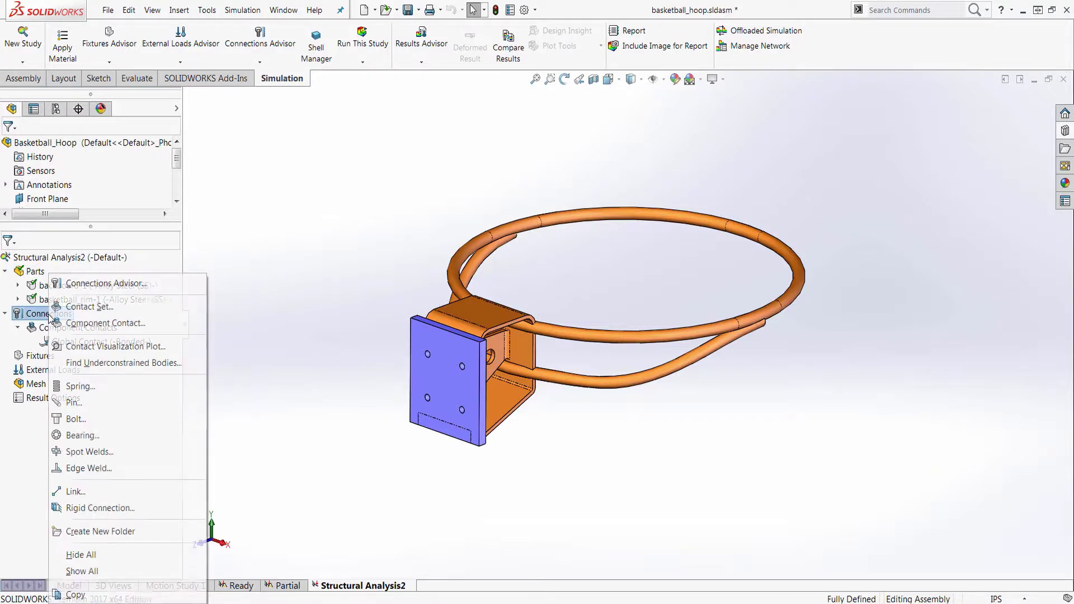
pyautogui.click(84, 347)
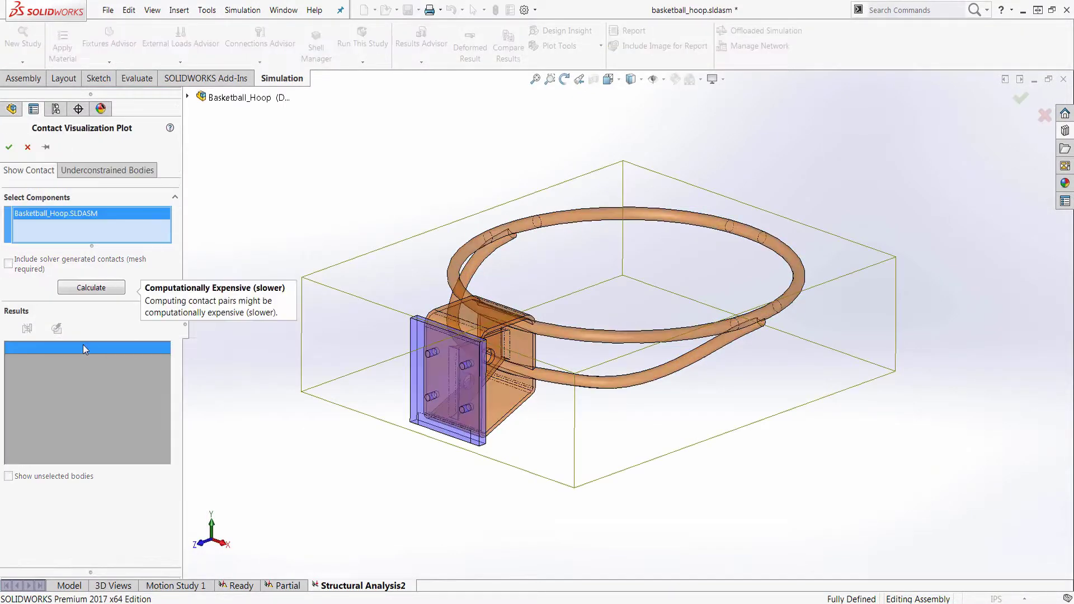
pyautogui.click(100, 287)
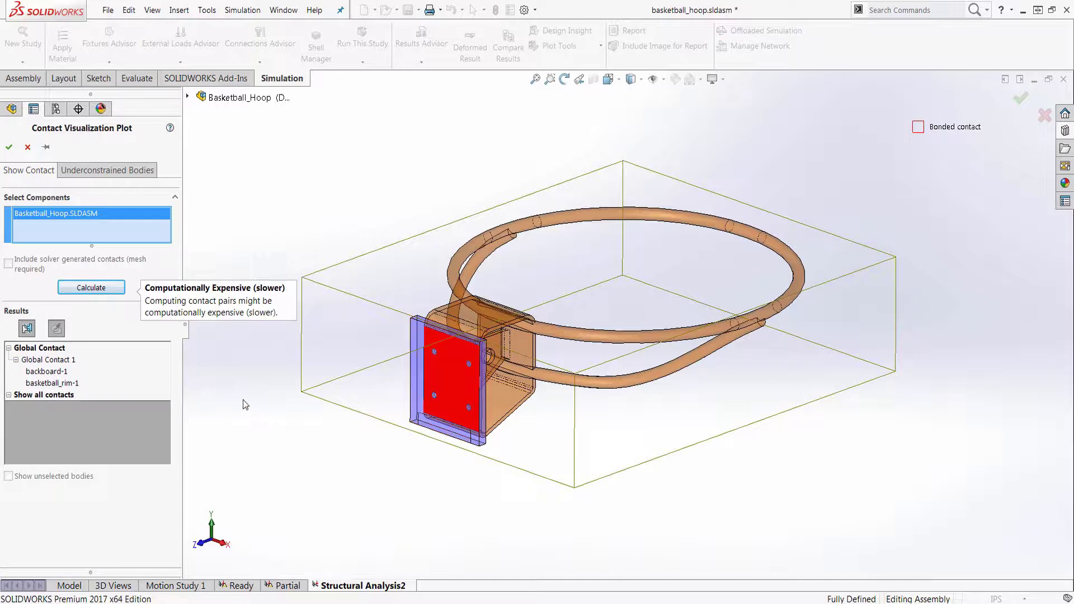
pyautogui.click(28, 147)
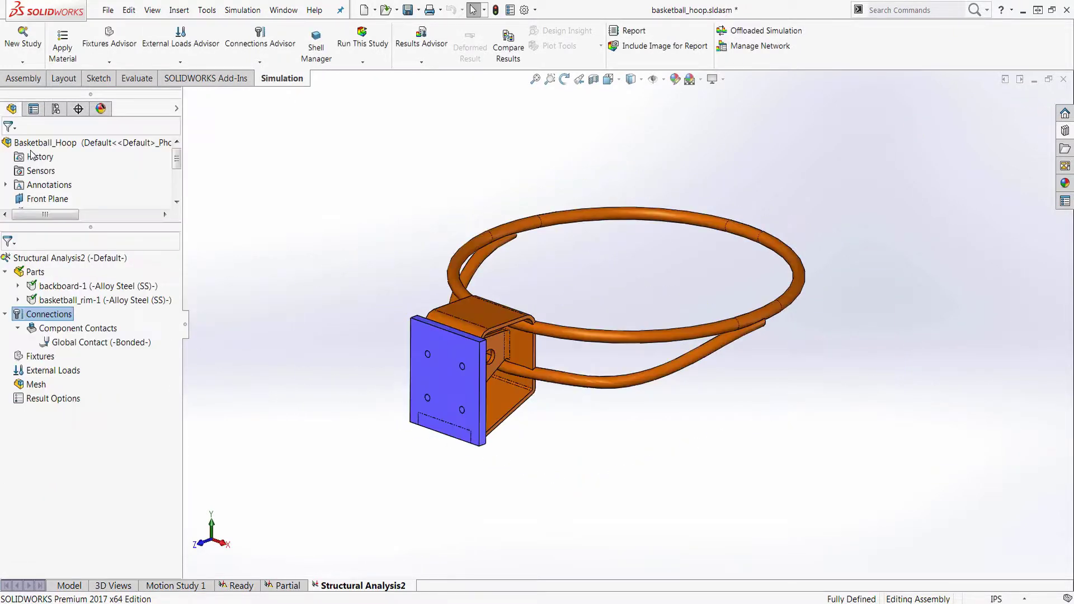
pyautogui.click(264, 333)
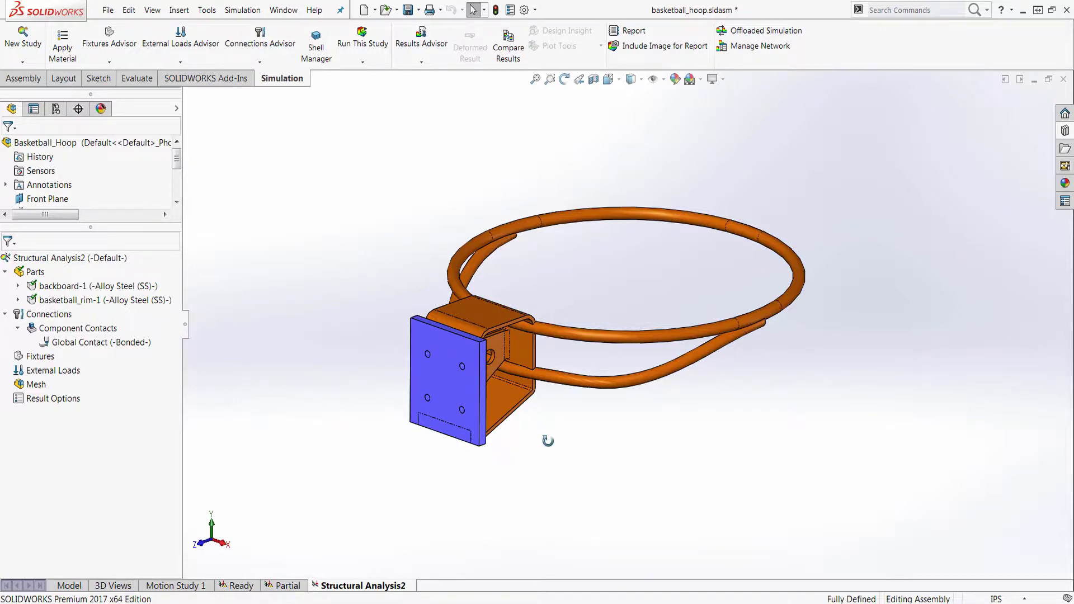
# Define a No Penetration contact set between the backboard's front face and the mating back face of the rim bracket
pyautogui.moveTo(547, 441); pyautogui.dragTo(447, 442, button='middle')
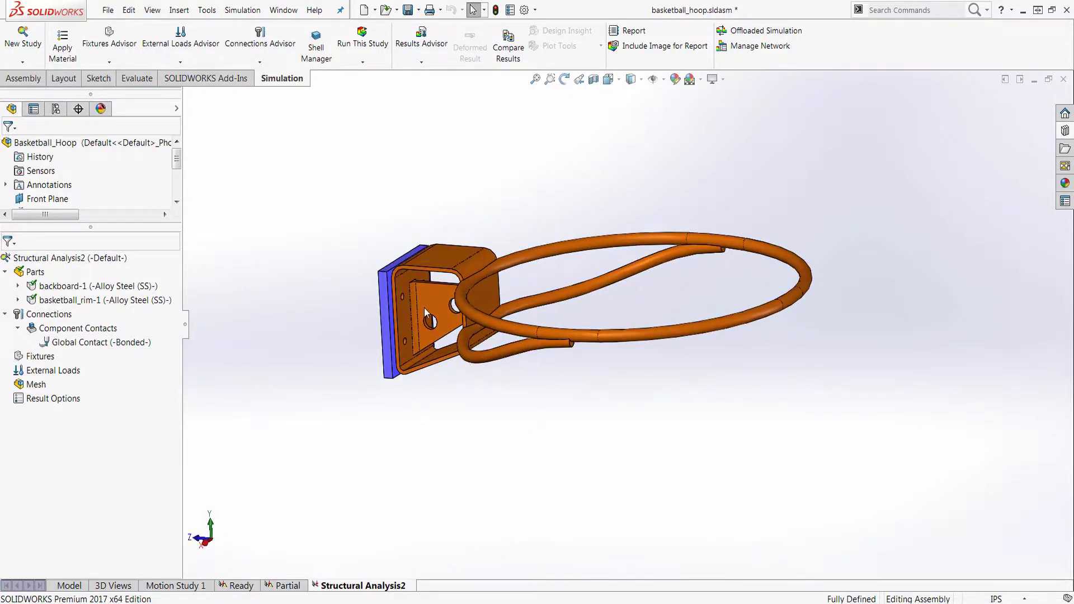
pyautogui.scroll(-5, 424, 310)
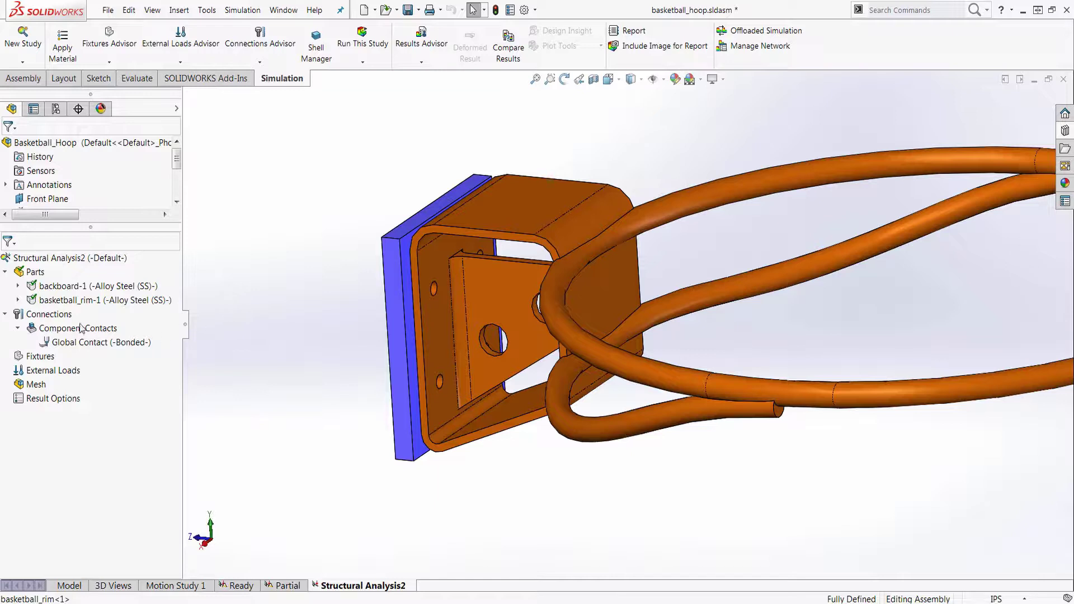
pyautogui.rightClick(57, 320)
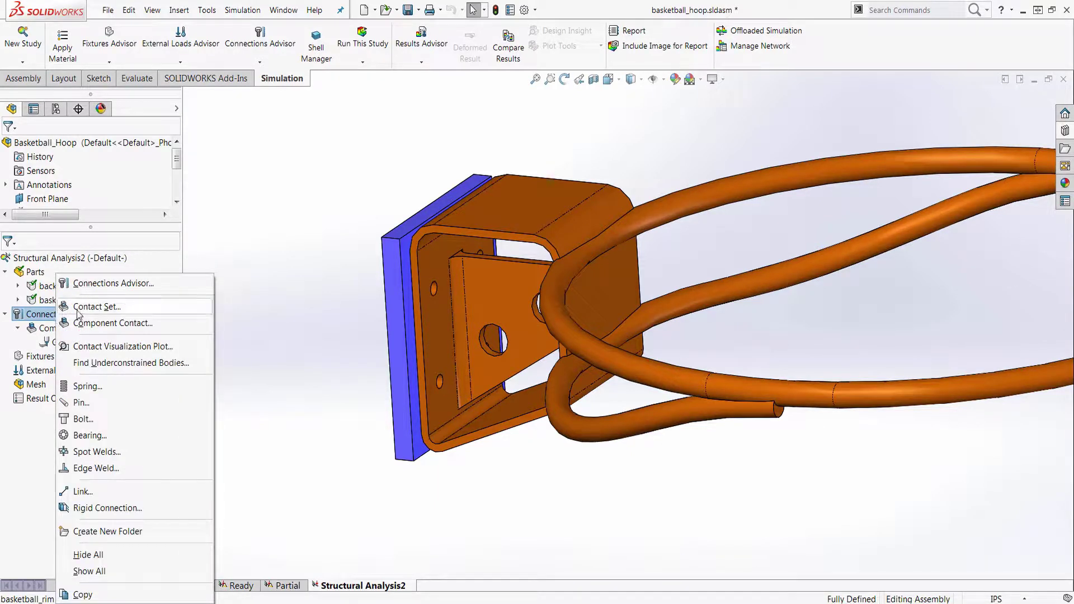
pyautogui.click(77, 312)
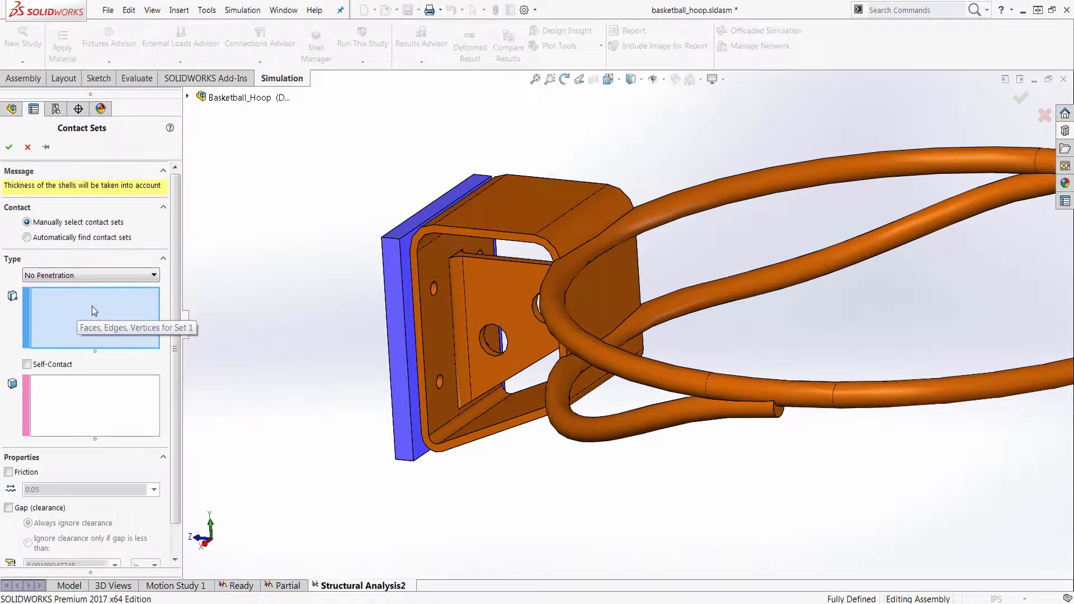
pyautogui.click(405, 274)
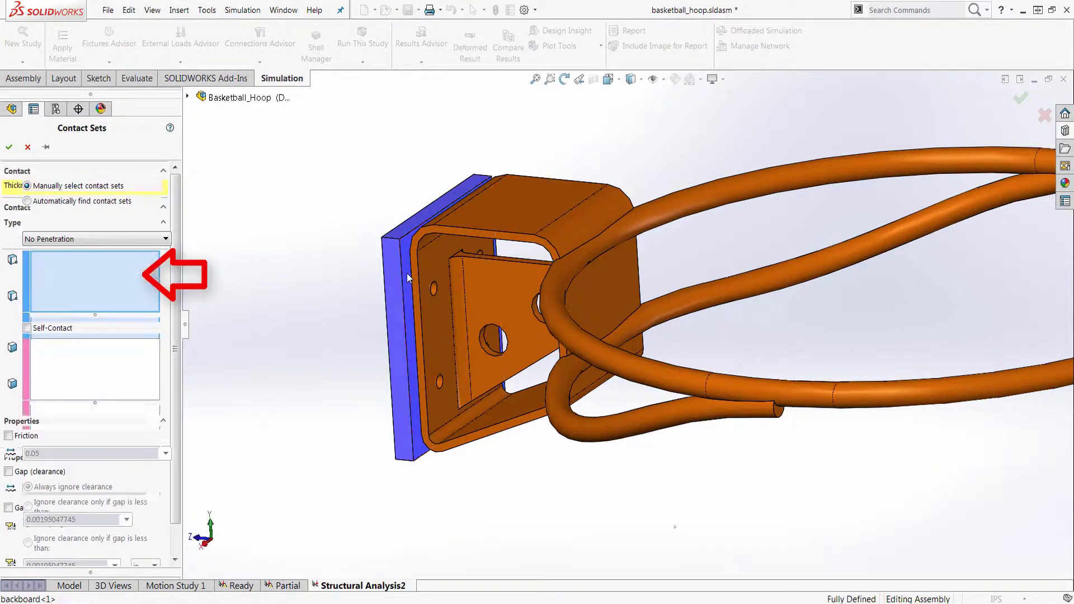
pyautogui.click(145, 398)
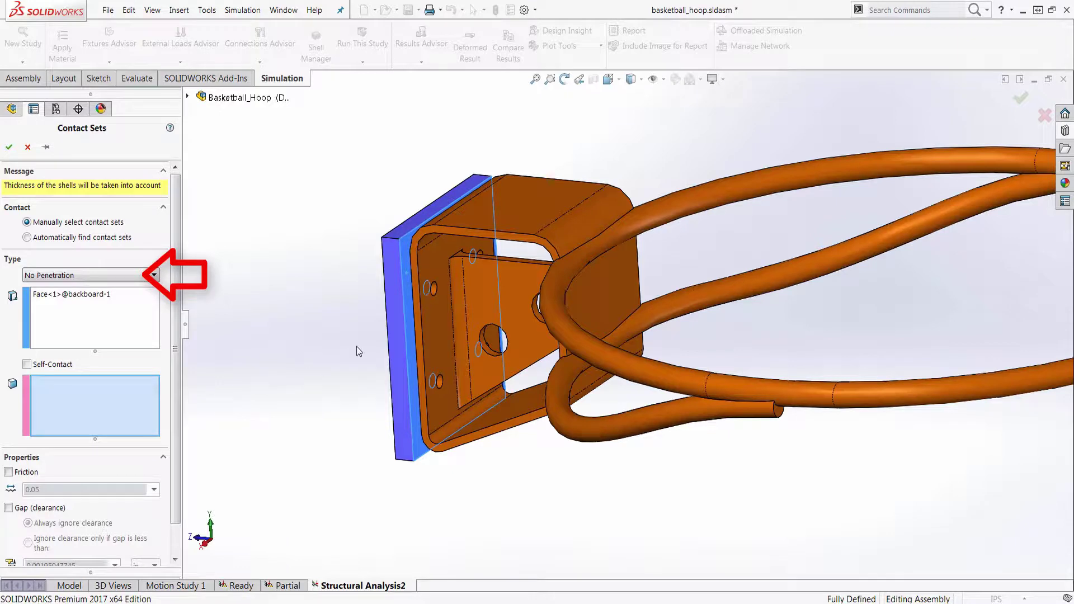
pyautogui.rightClick(436, 331)
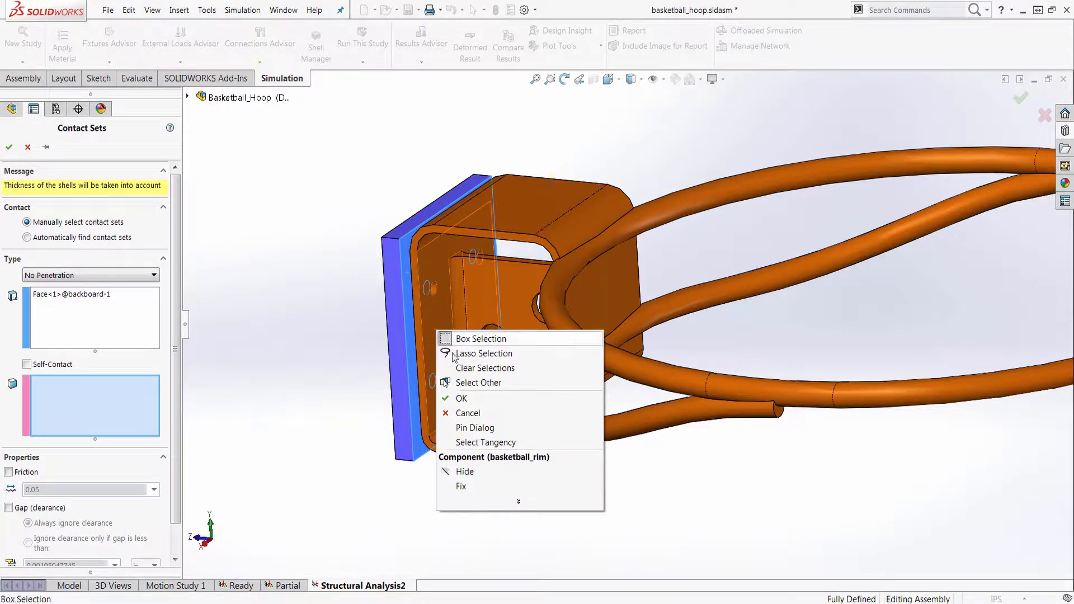
pyautogui.click(463, 383)
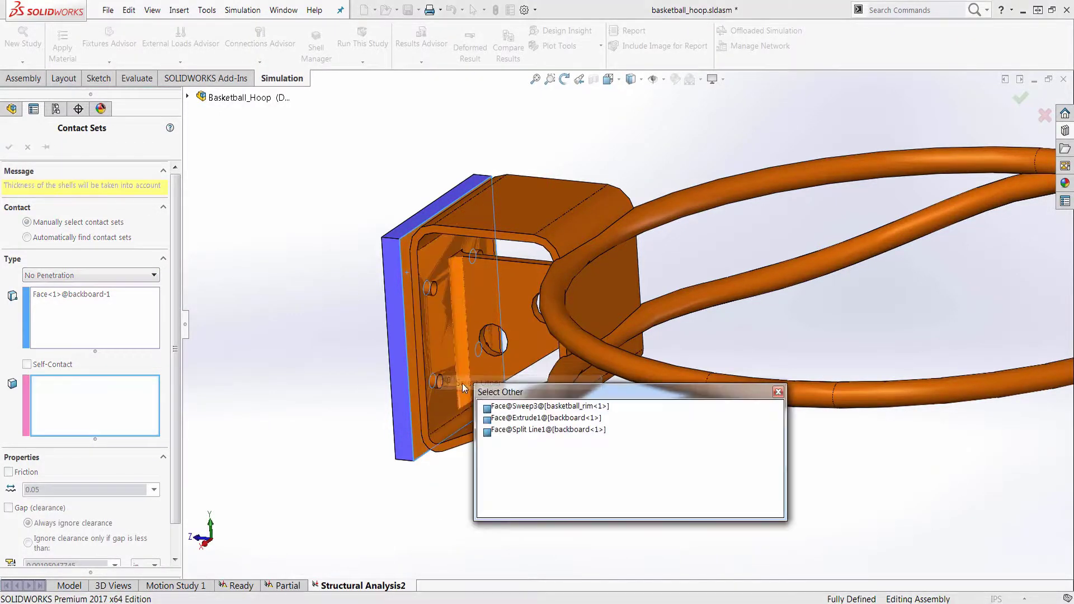
pyautogui.click(503, 407)
pyautogui.moveTo(263, 425); pyautogui.dragTo(266, 402, button='middle')
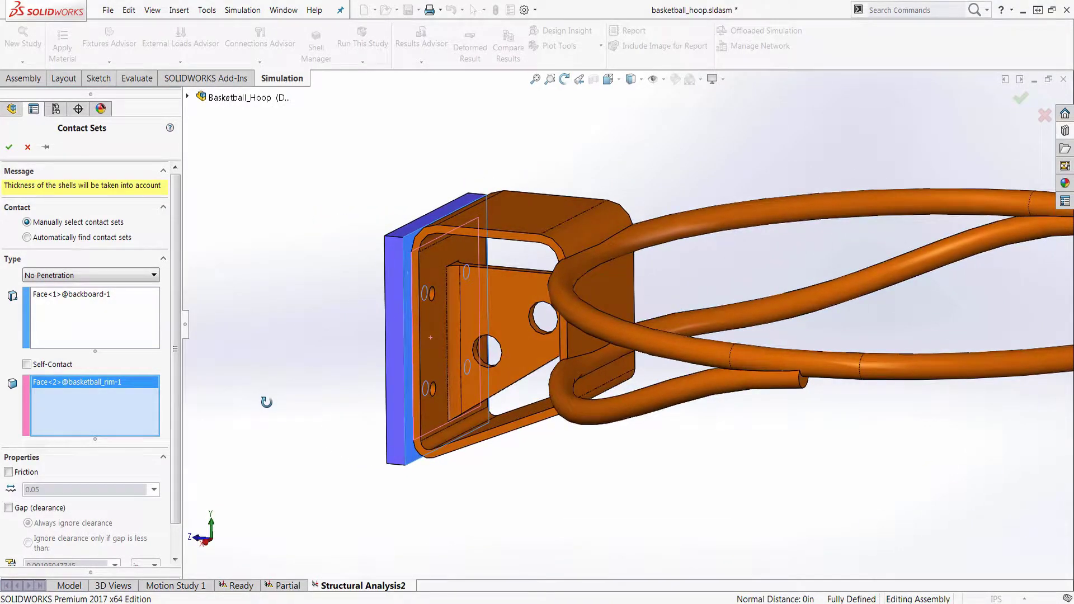
pyautogui.scroll(-2, 35, 429)
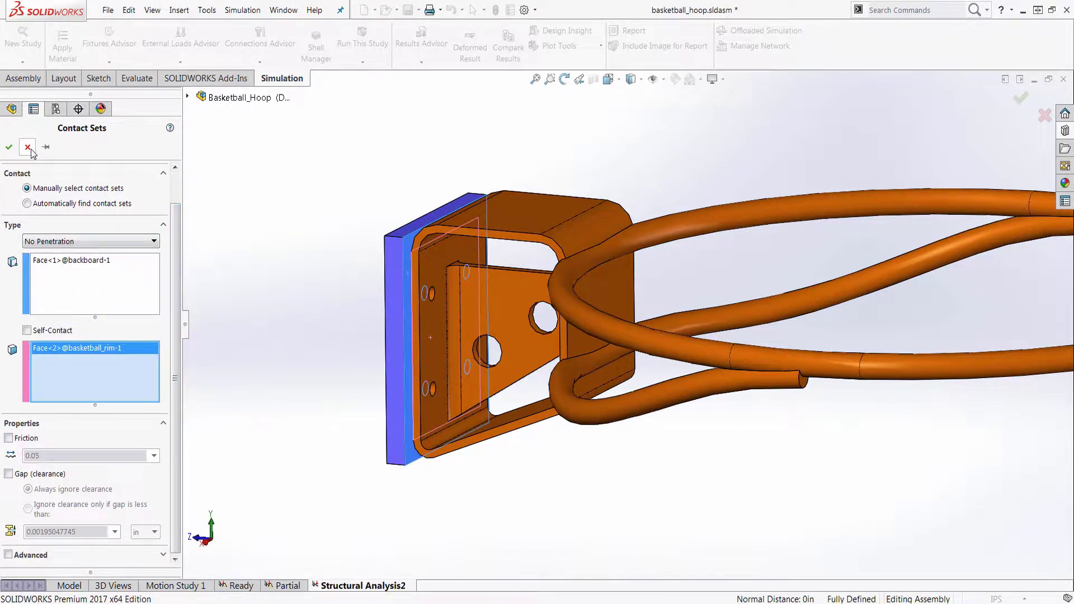
pyautogui.click(10, 148)
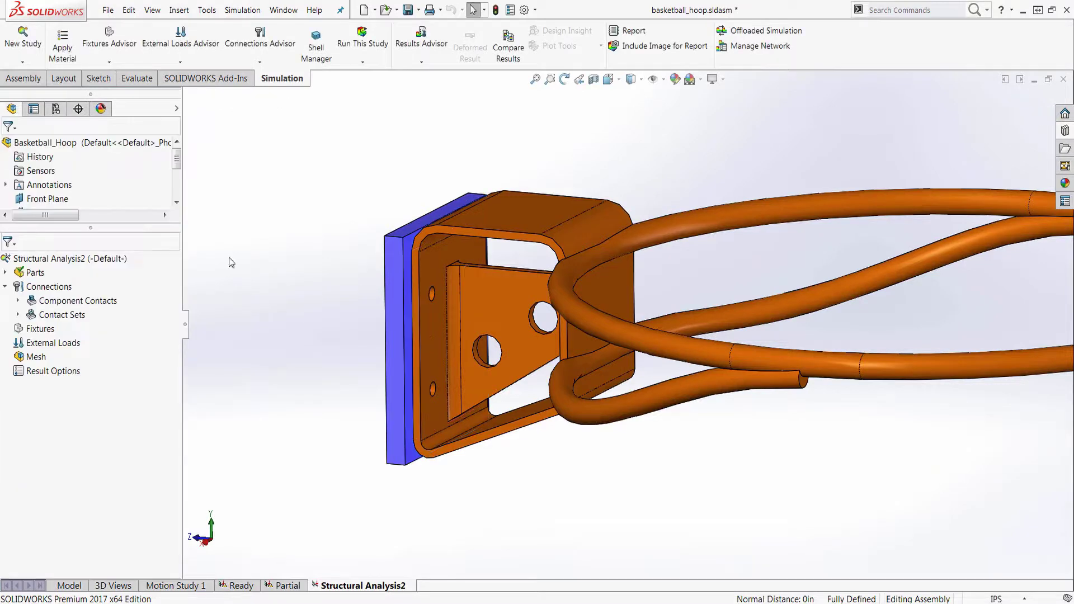
# Add a bolt connector between the matching upper hole edges of the rim bracket and backboard, with a 0.75 in head diameter
pyautogui.rightClick(61, 293)
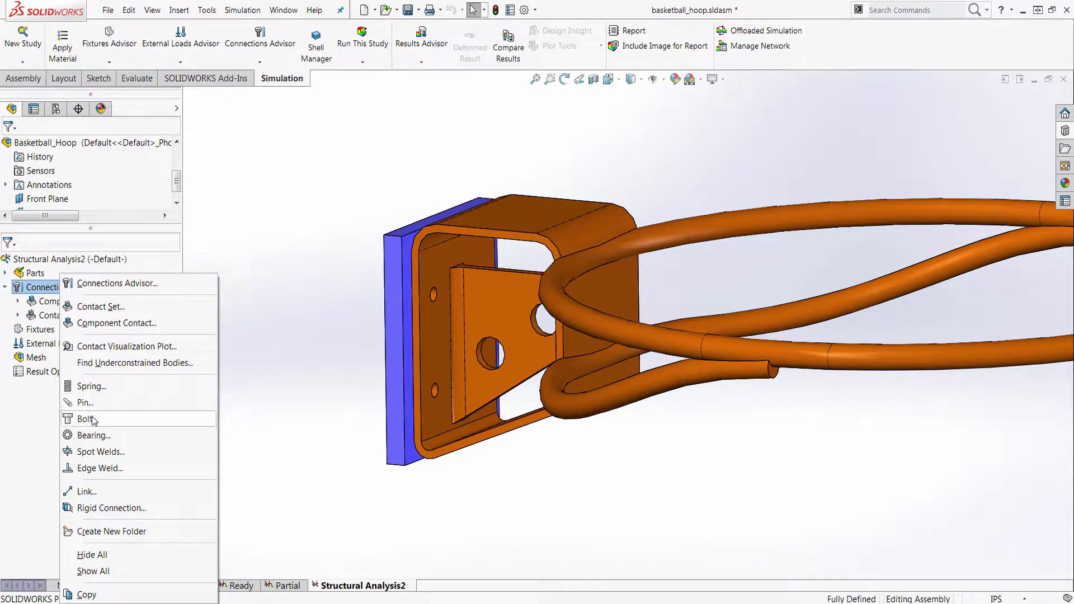
pyautogui.click(134, 422)
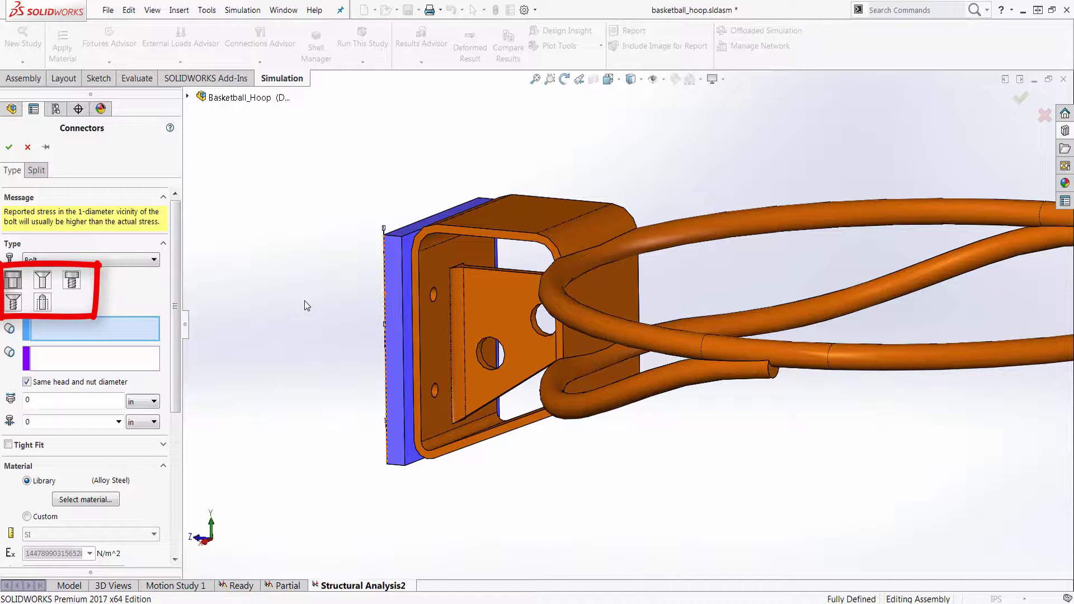
pyautogui.click(436, 298)
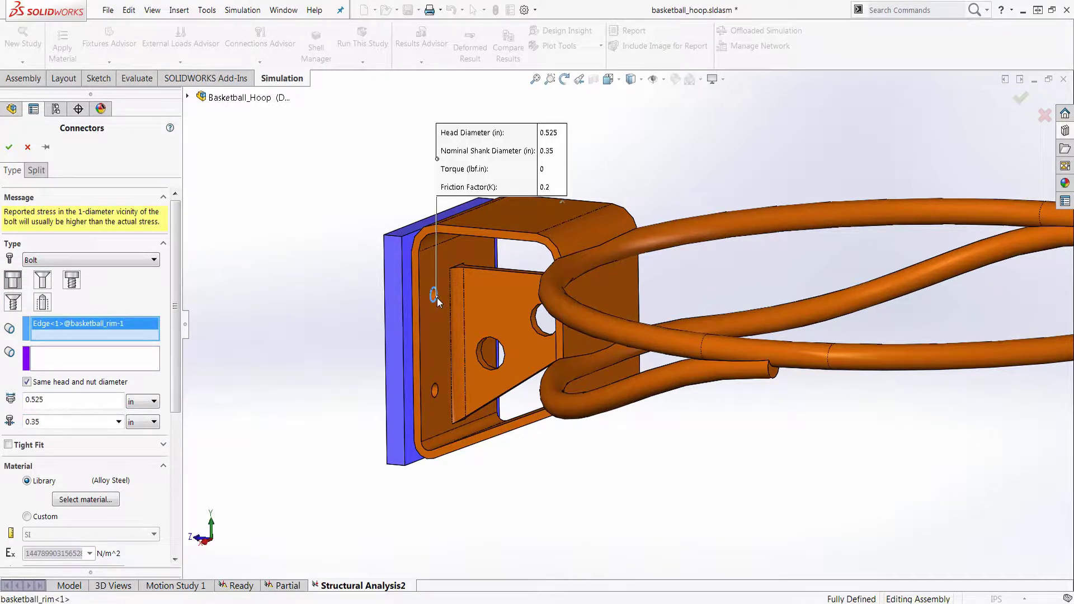
pyautogui.moveTo(345, 347)
pyautogui.mouseDown(button='middle')
pyautogui.moveTo(366, 333)
pyautogui.moveTo(377, 291)
pyautogui.mouseUp(button='middle')
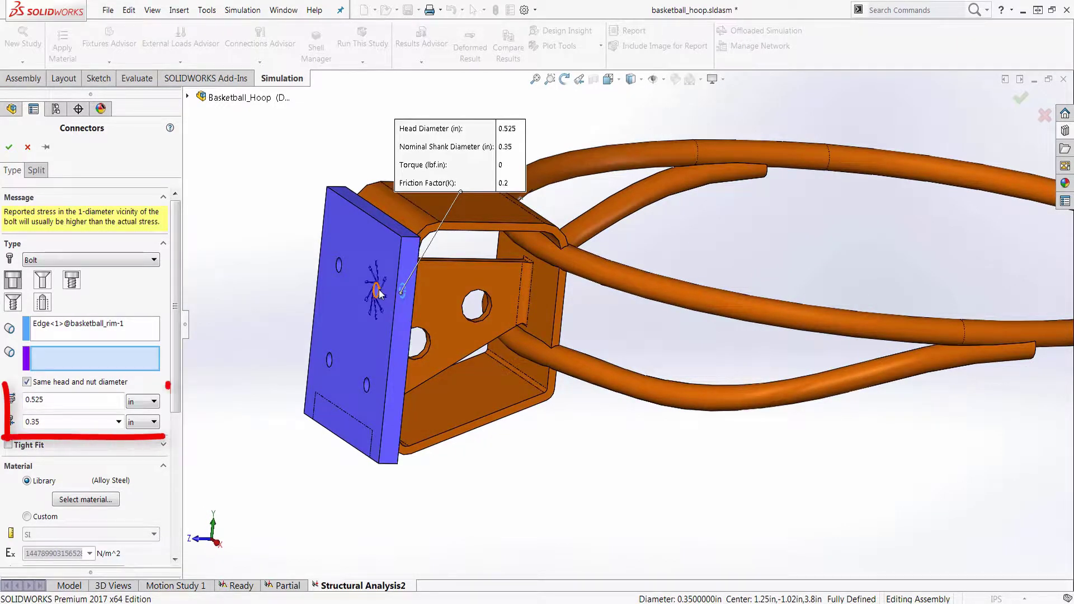
pyautogui.click(377, 291)
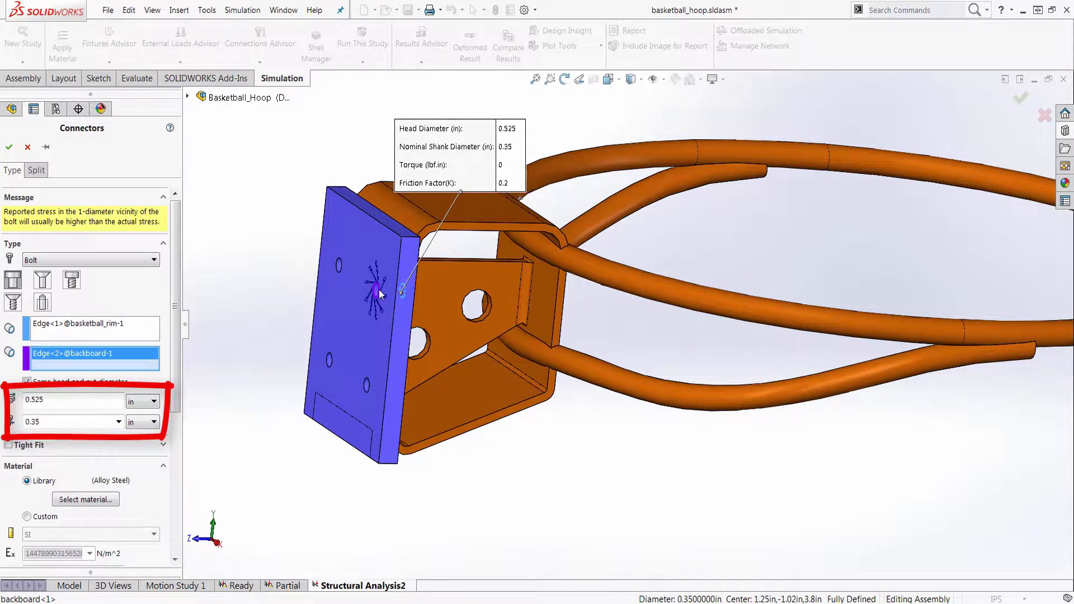
pyautogui.moveTo(266, 407); pyautogui.dragTo(217, 399, button='middle')
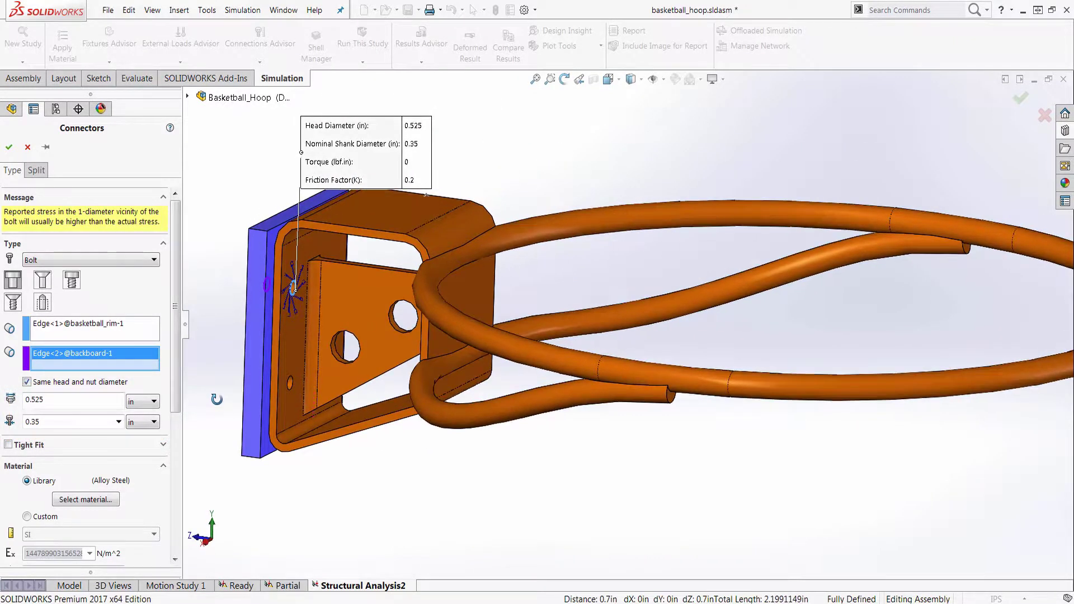
pyautogui.click(66, 404)
pyautogui.write('0.')
# Give the bolt a custom material in English (IPS) units with a Young's modulus of 3e7 psi and Poisson's ratio of 0.3
pyautogui.scroll(-5, 179, 418)
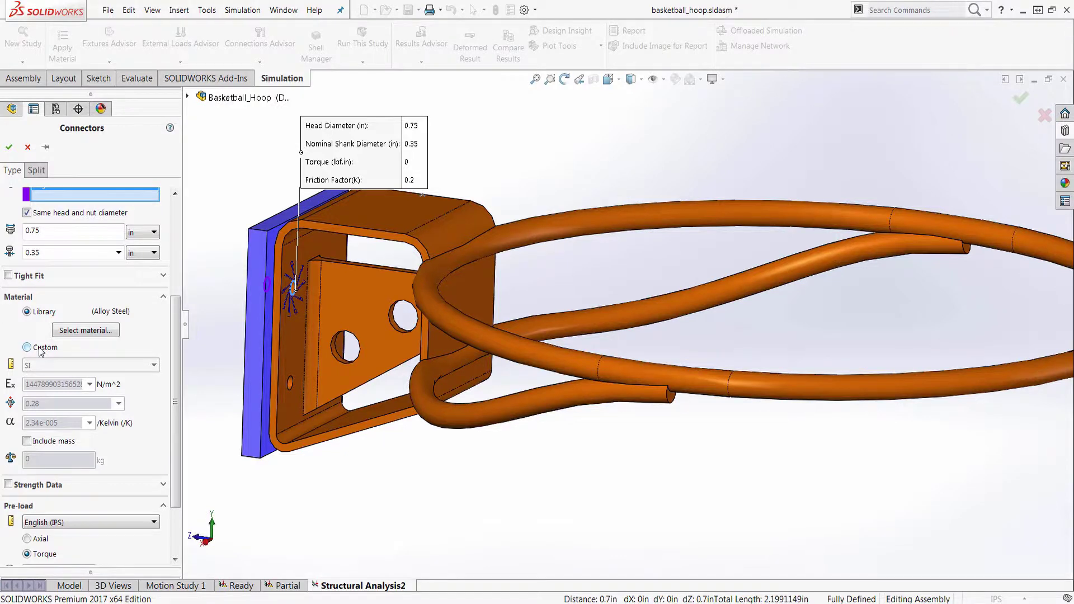
pyautogui.click(41, 348)
pyautogui.click(63, 367)
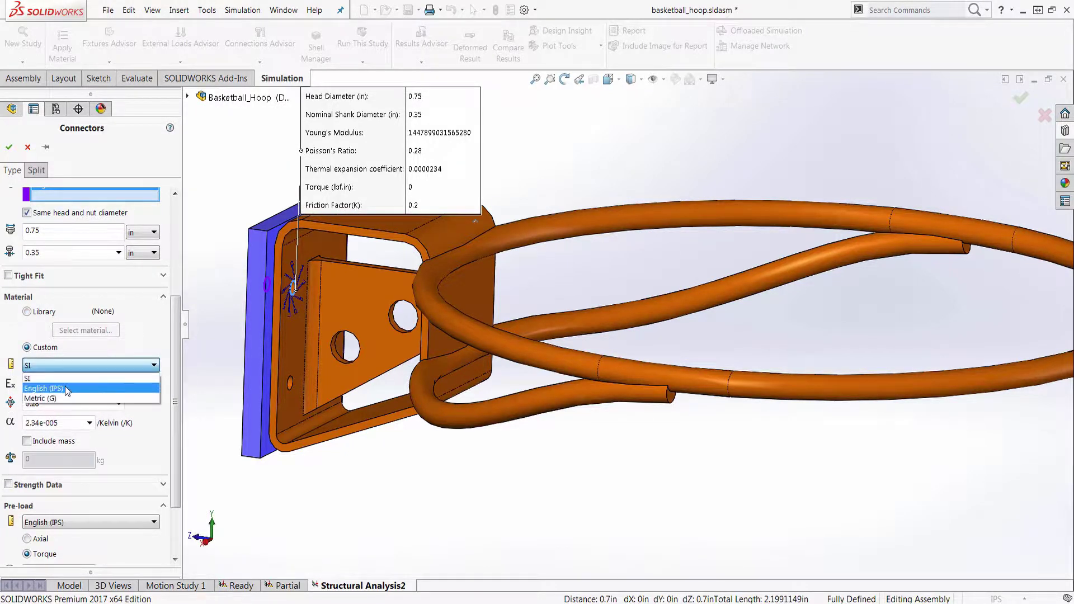
pyautogui.click(66, 389)
pyautogui.doubleClick(57, 385)
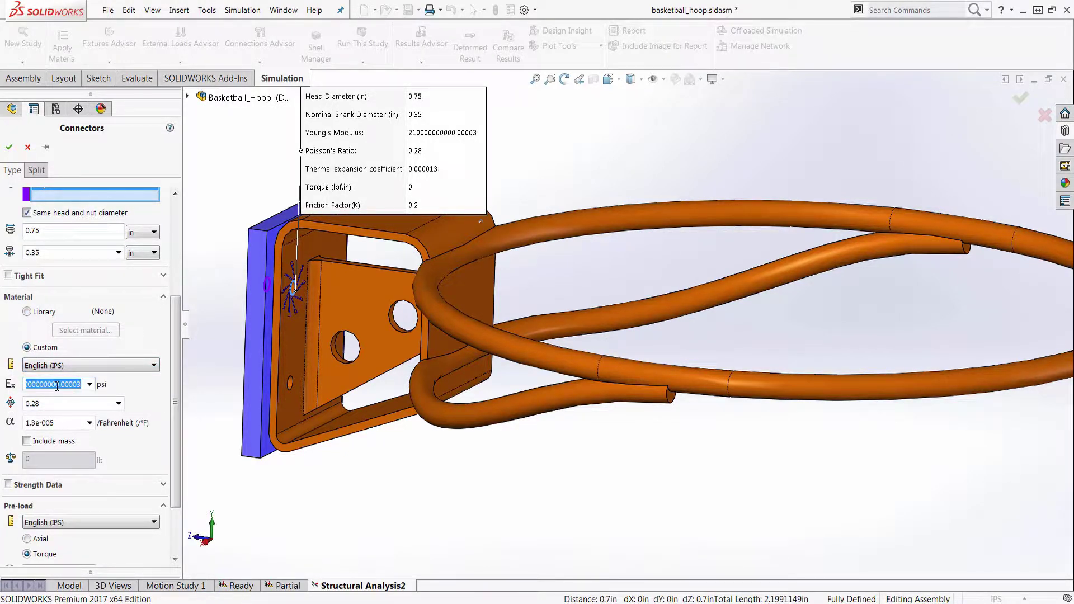
pyautogui.write('3e7')
pyautogui.doubleClick(71, 403)
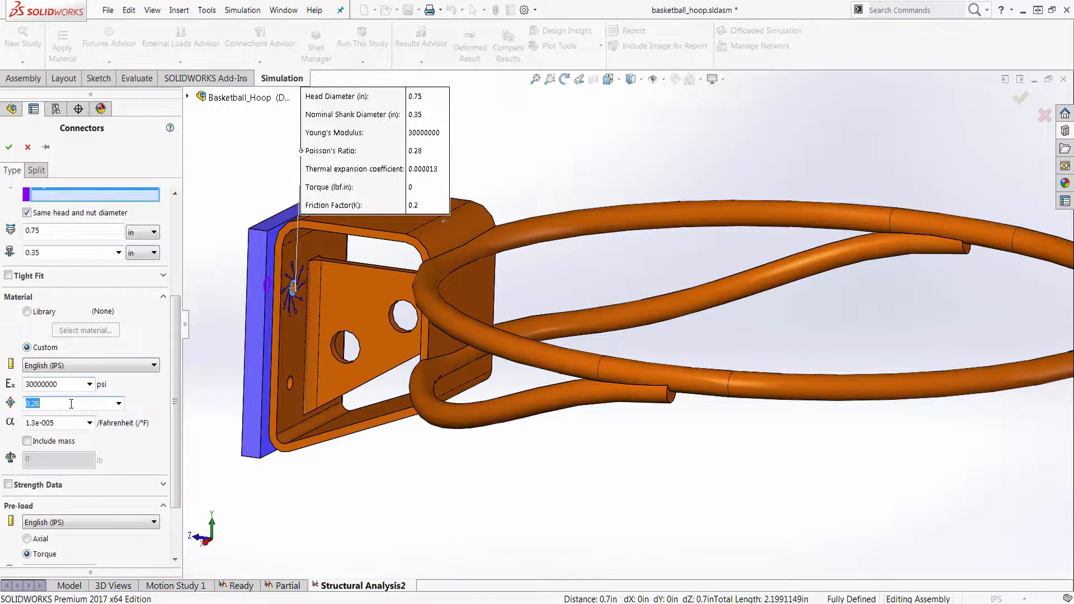
pyautogui.write('0')
# Apply an axial pre-load of 100 lbf to the bolt and finish the connector
pyautogui.scroll(-1, 176, 446)
pyautogui.scroll(-3, 176, 444)
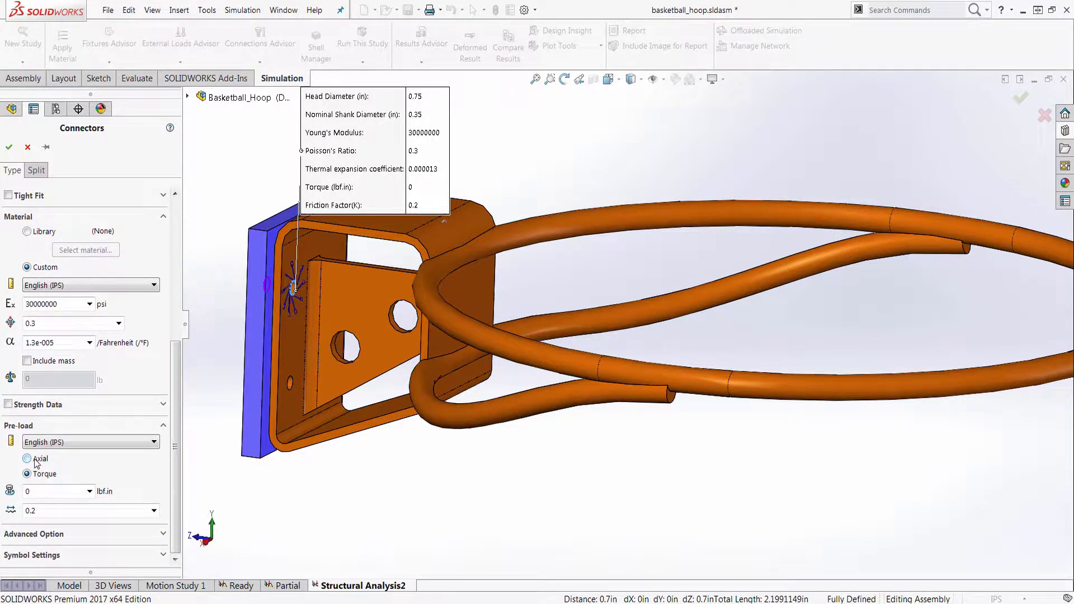
pyautogui.click(27, 459)
pyautogui.scroll(-1, 174, 520)
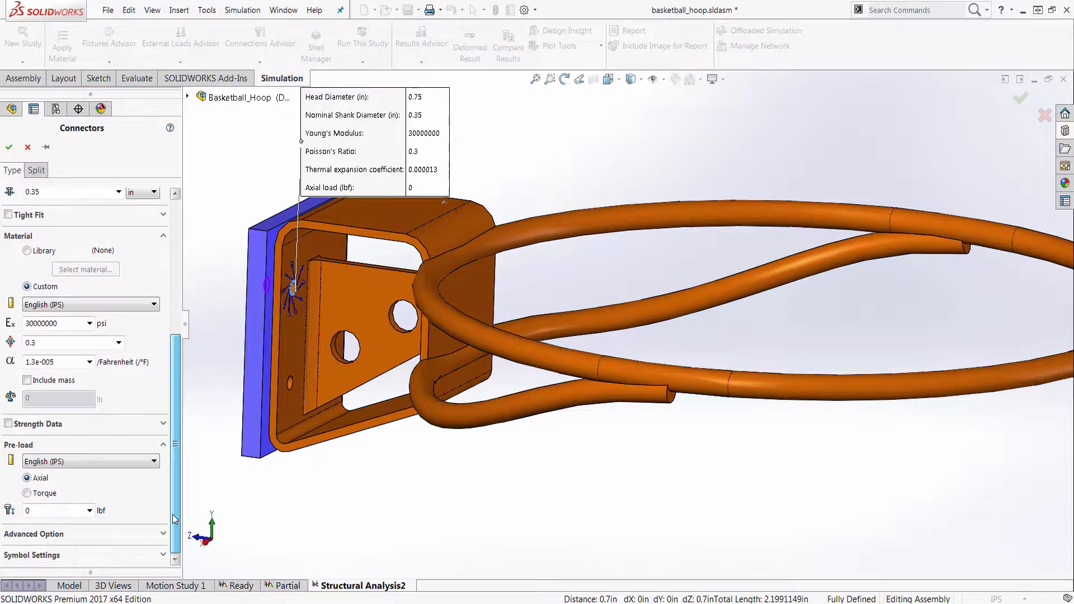
pyautogui.click(23, 511)
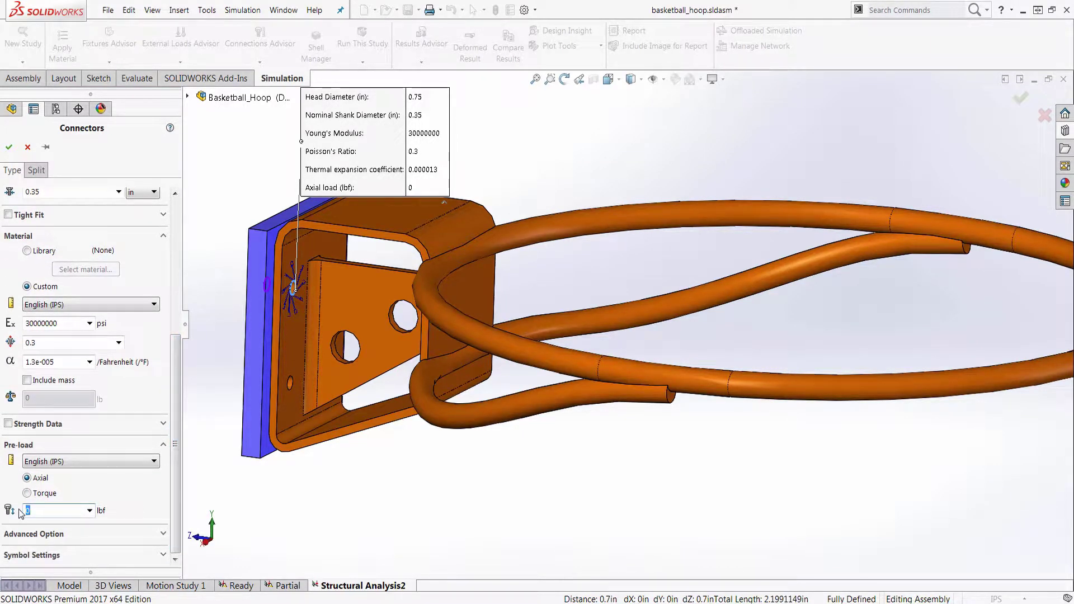
pyautogui.write('100')
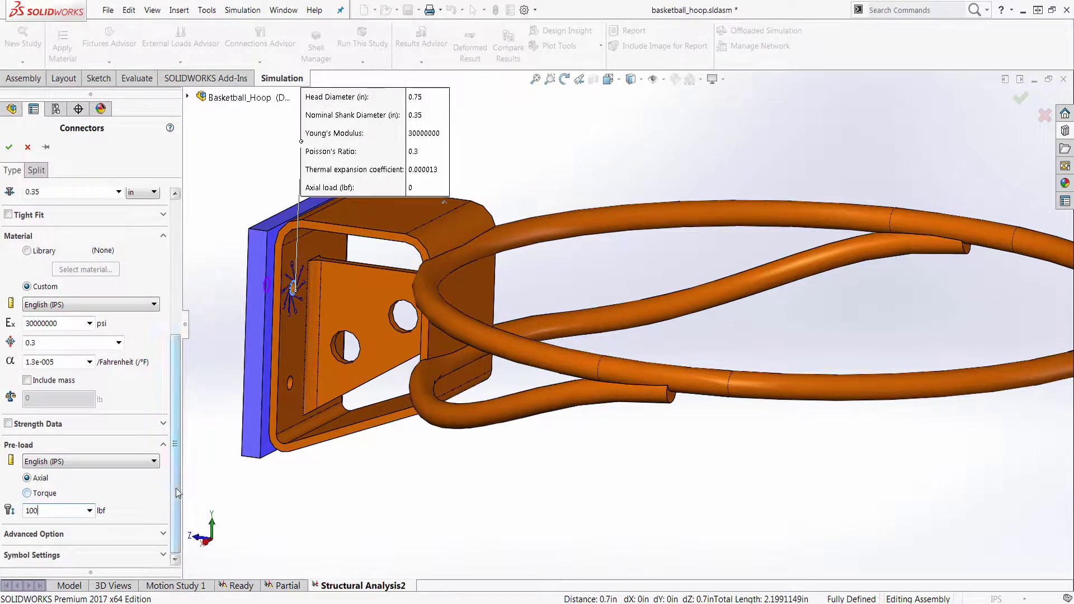
pyautogui.click(9, 147)
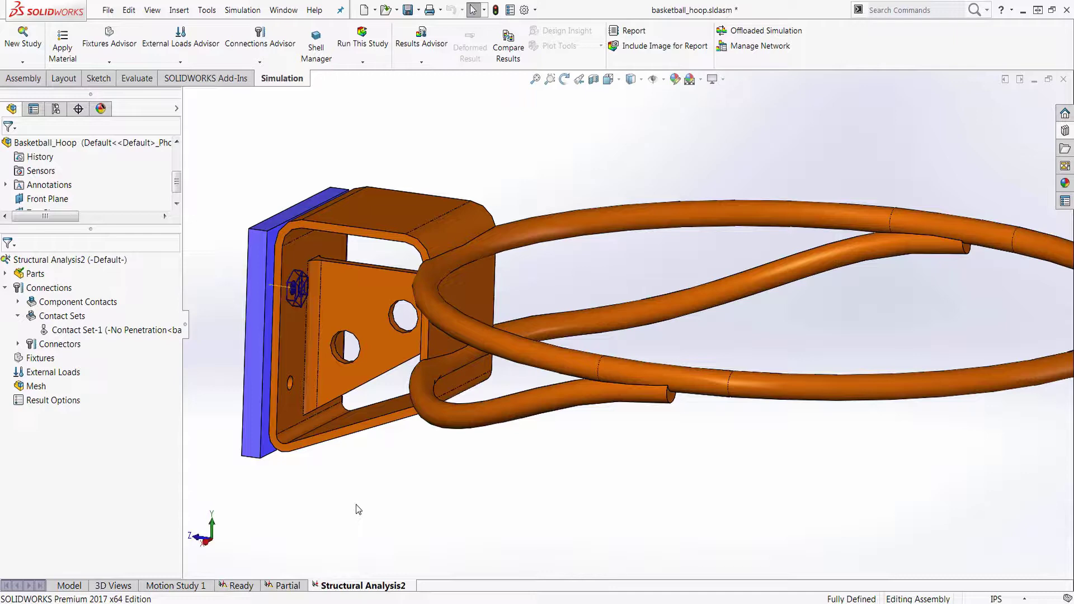
# Start a second bolt connector through the hole directly below the first bolt, from rim bracket edge to backboard edge, with a 0.75 in head diameter
pyautogui.press('f')
pyautogui.moveTo(355, 506); pyautogui.dragTo(479, 449, button='middle')
pyautogui.scroll(-6, 515, 338)
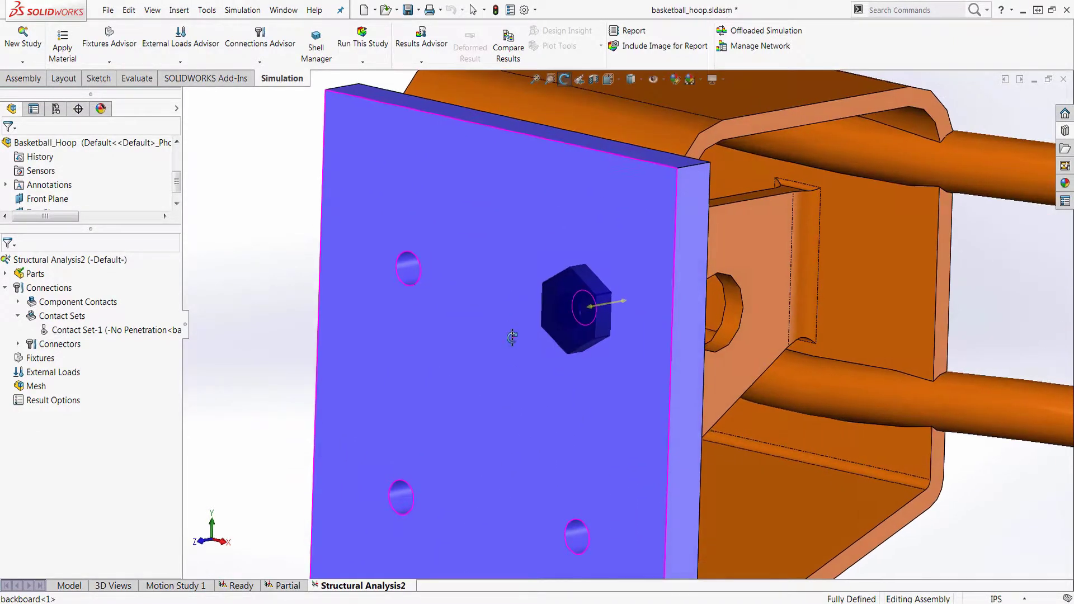
pyautogui.moveTo(511, 336); pyautogui.dragTo(414, 360, button='middle')
pyautogui.scroll(5, 504, 338)
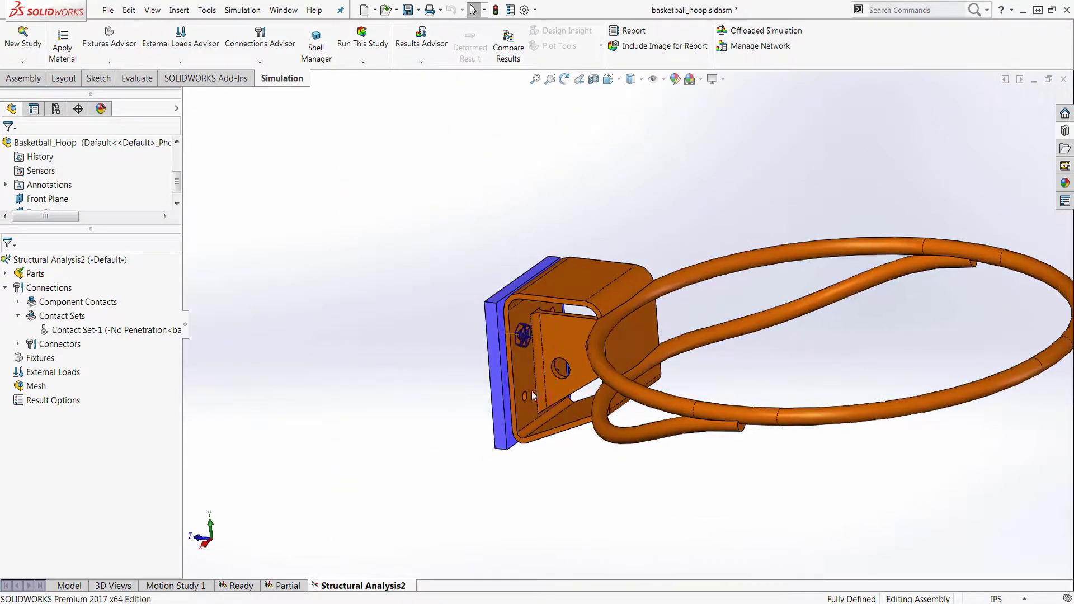
pyautogui.scroll(-5, 537, 393)
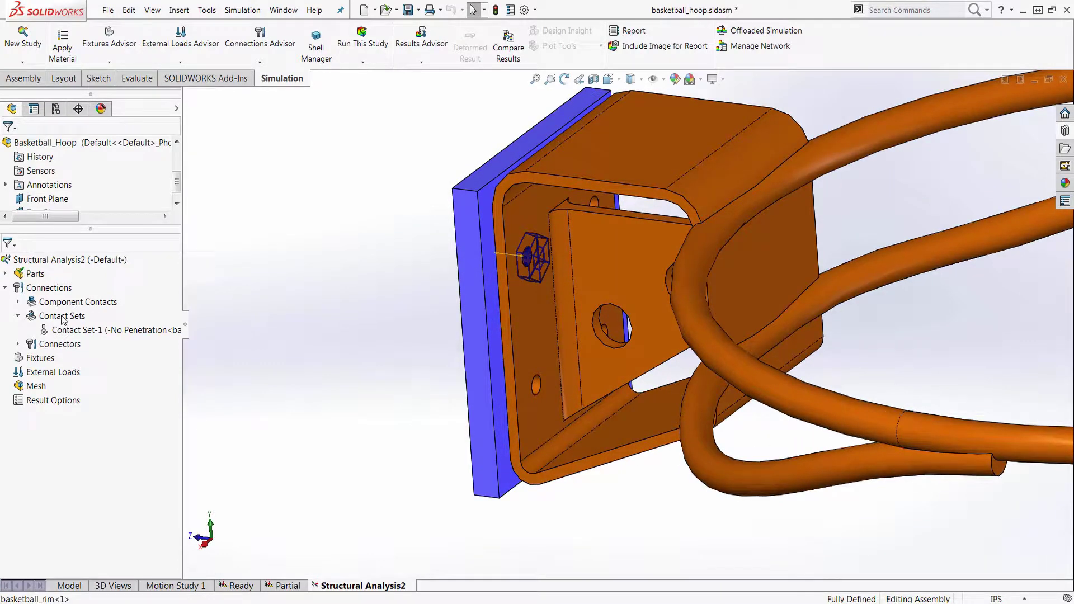
pyautogui.rightClick(46, 345)
pyautogui.click(81, 382)
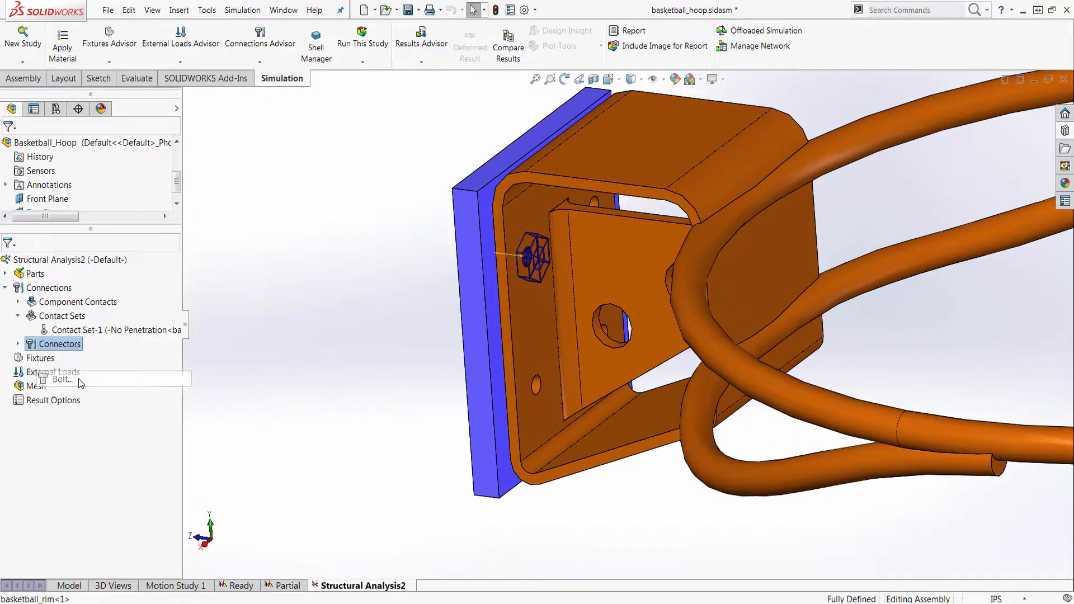
pyautogui.click(538, 386)
pyautogui.moveTo(540, 388); pyautogui.dragTo(593, 388, button='middle')
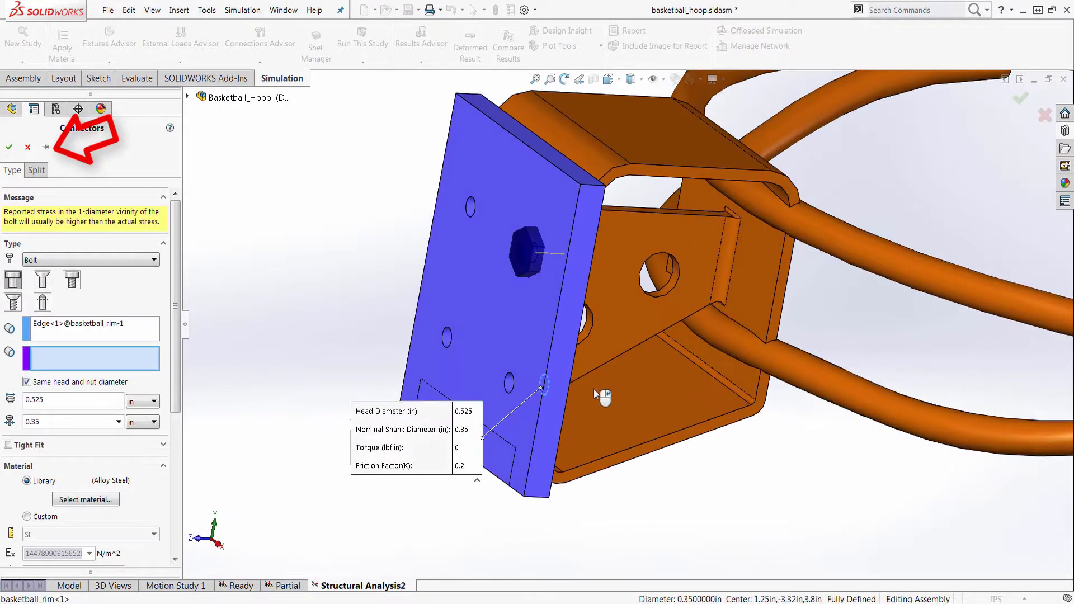
pyautogui.click(515, 383)
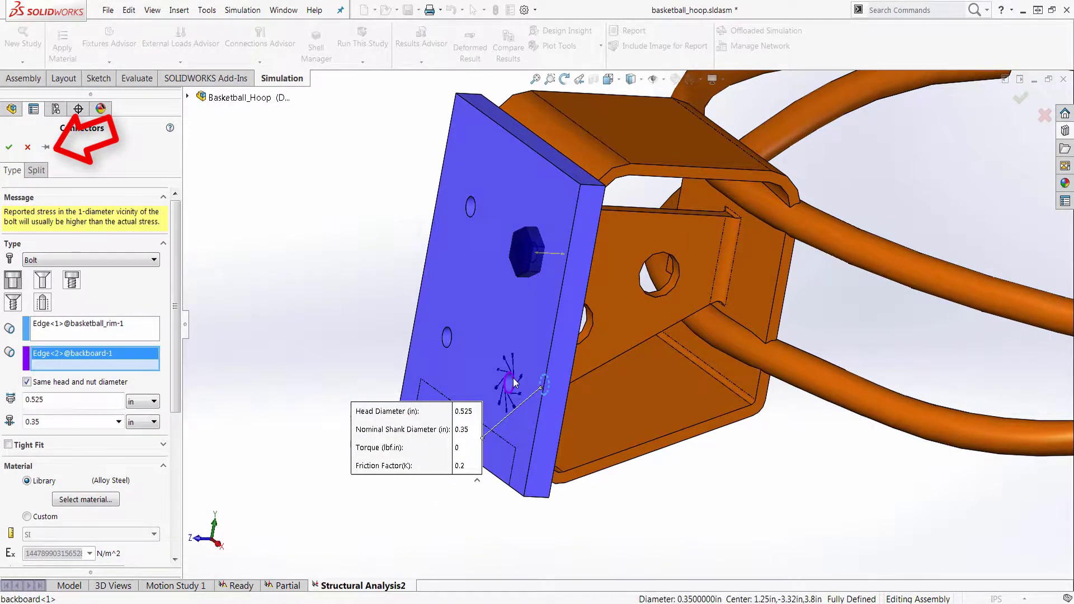
pyautogui.doubleClick(35, 399)
pyautogui.write('0.75')
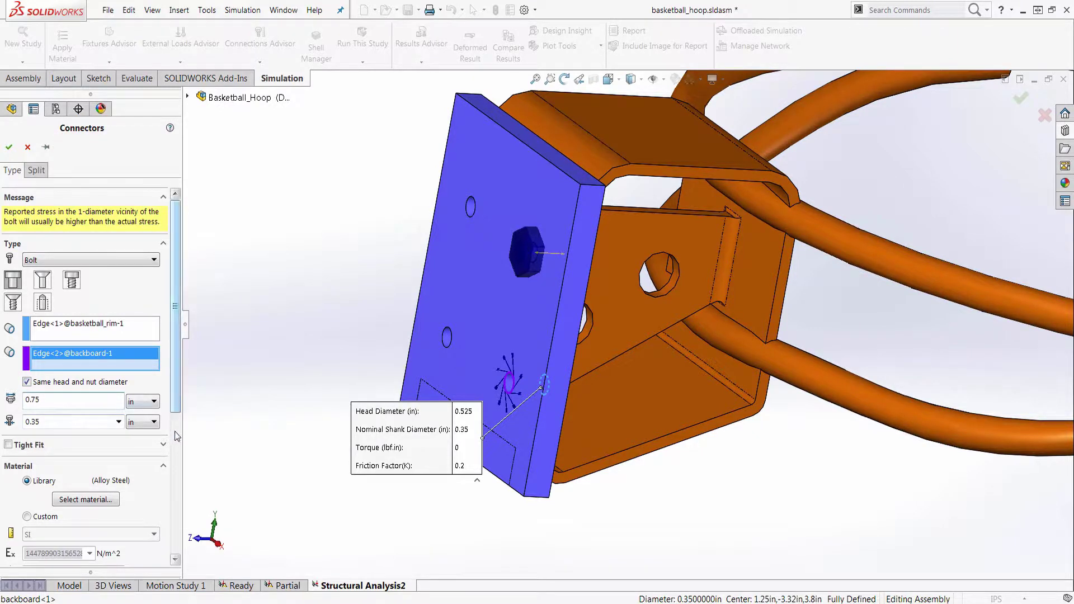
# Give the second bolt a custom material in English (IPS) units with a Young's modulus of 3e7 psi and Poisson's ratio of 0.3
pyautogui.scroll(-5, 178, 436)
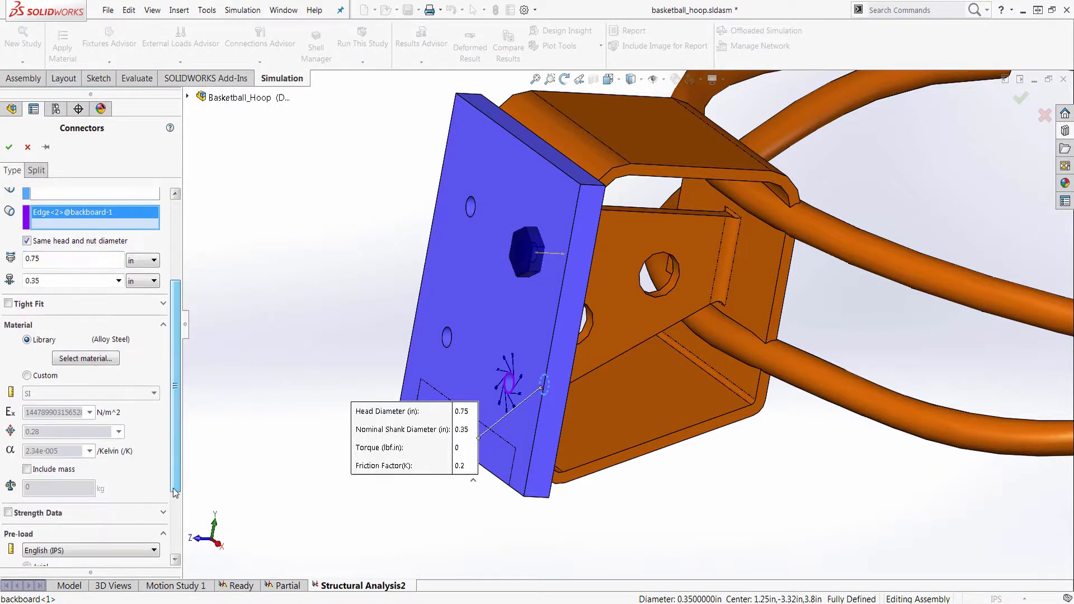
pyautogui.click(45, 376)
pyautogui.click(91, 393)
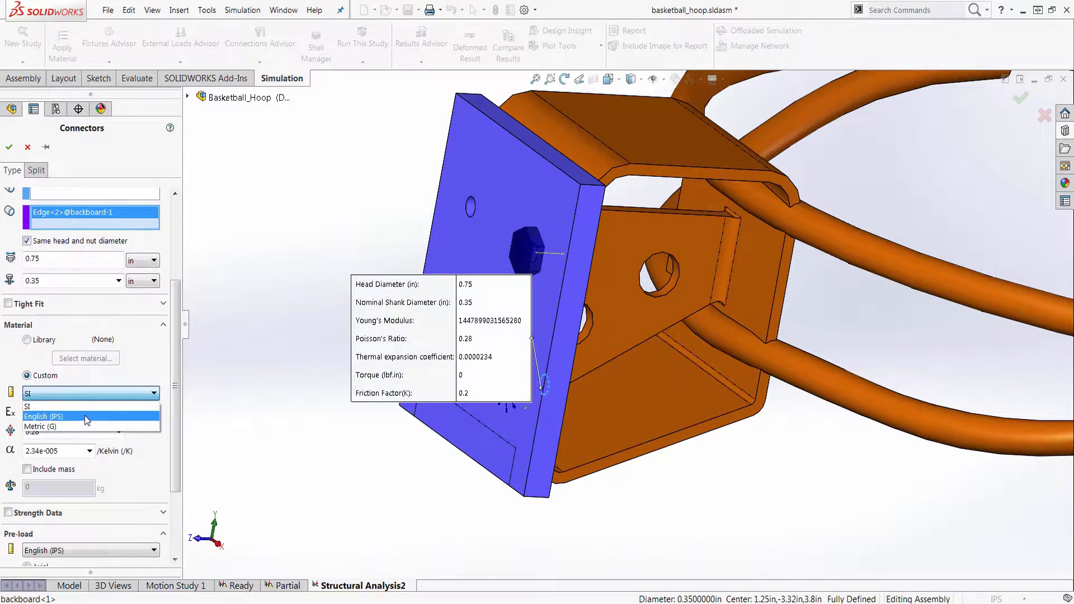
pyautogui.click(85, 416)
pyautogui.doubleClick(68, 414)
pyautogui.write('3e7')
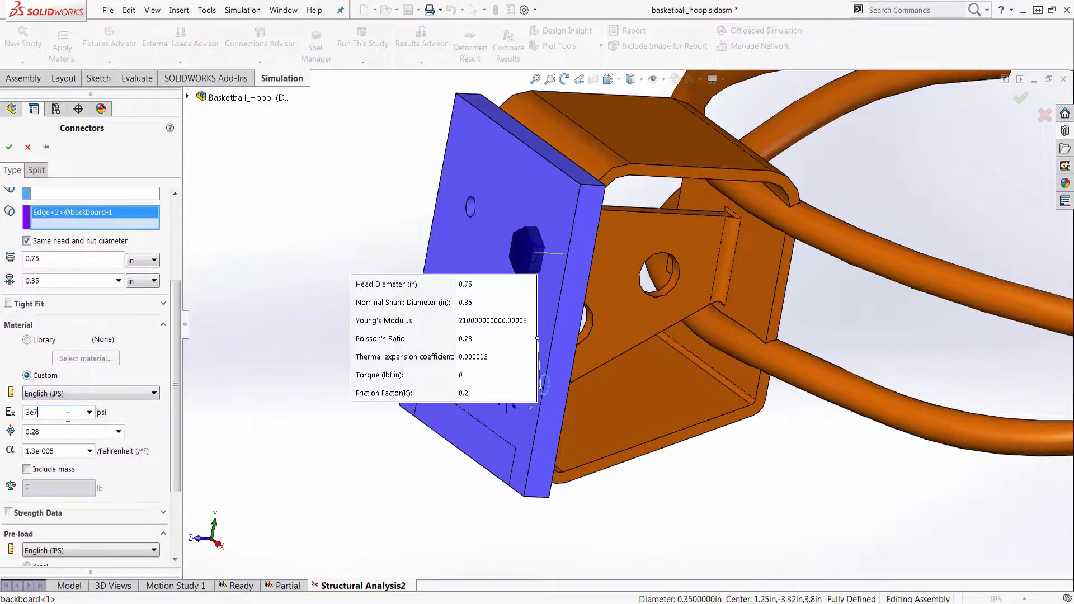
pyautogui.doubleClick(74, 435)
pyautogui.write('0')
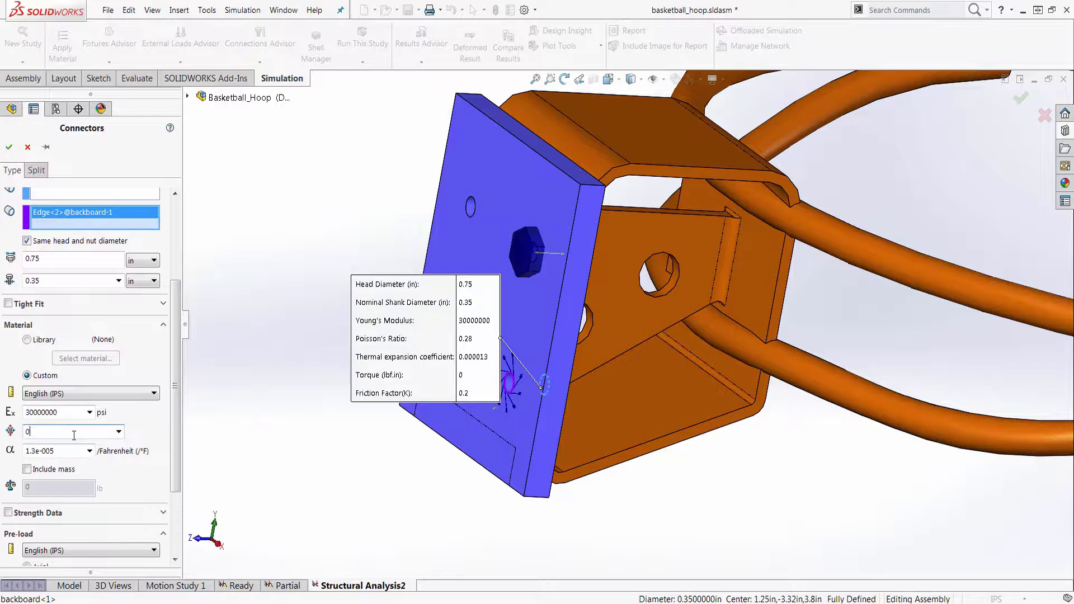
# Apply an axial pre-load of 100 lbf and finish the second bolt, keeping the connector definition open for further bolts
pyautogui.scroll(-3, 177, 451)
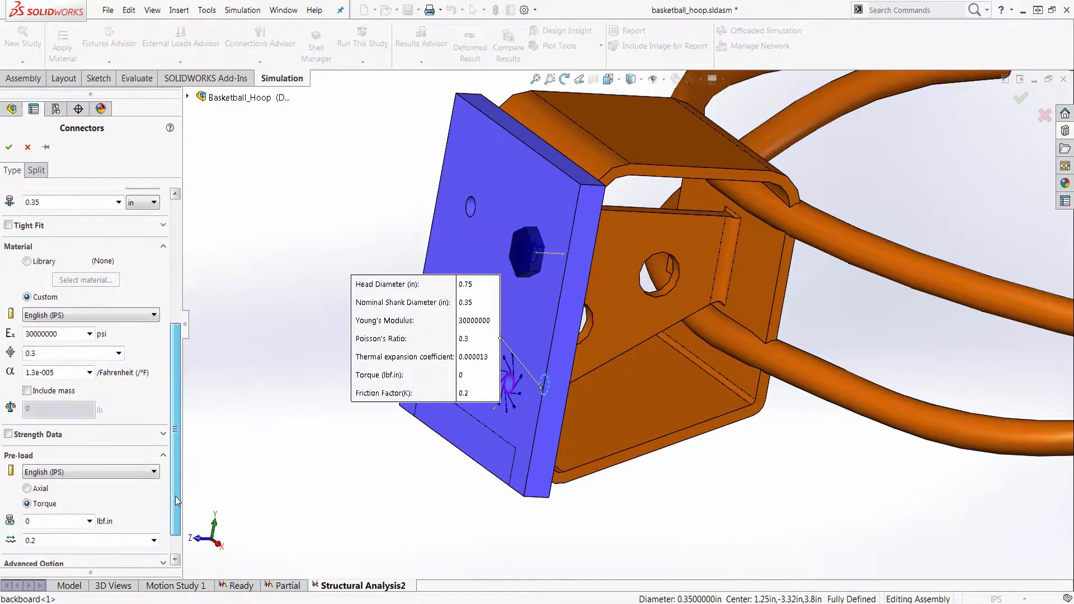
pyautogui.click(47, 486)
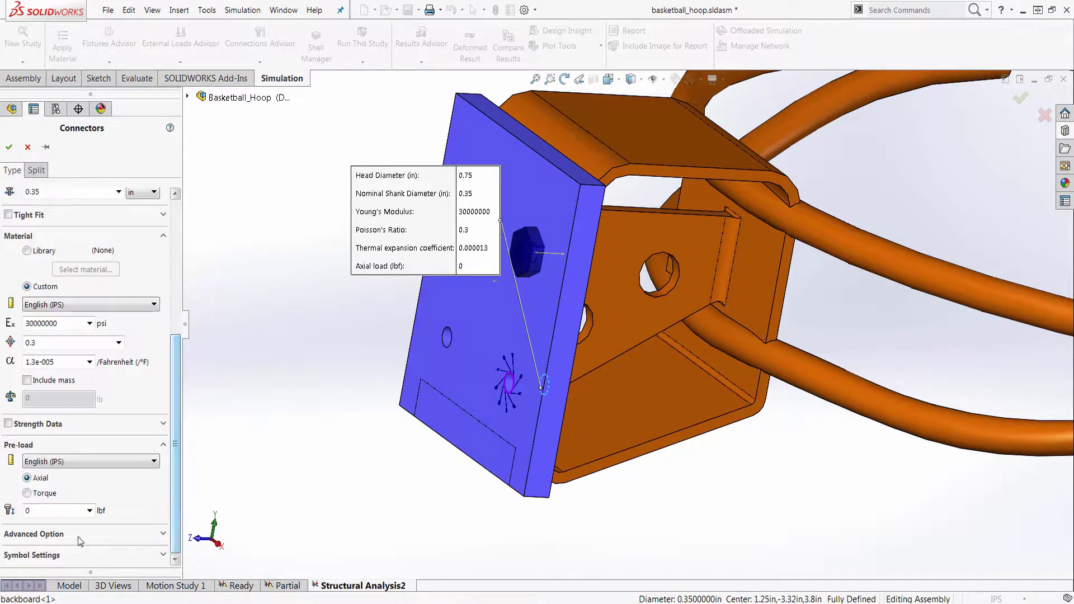
pyautogui.doubleClick(26, 510)
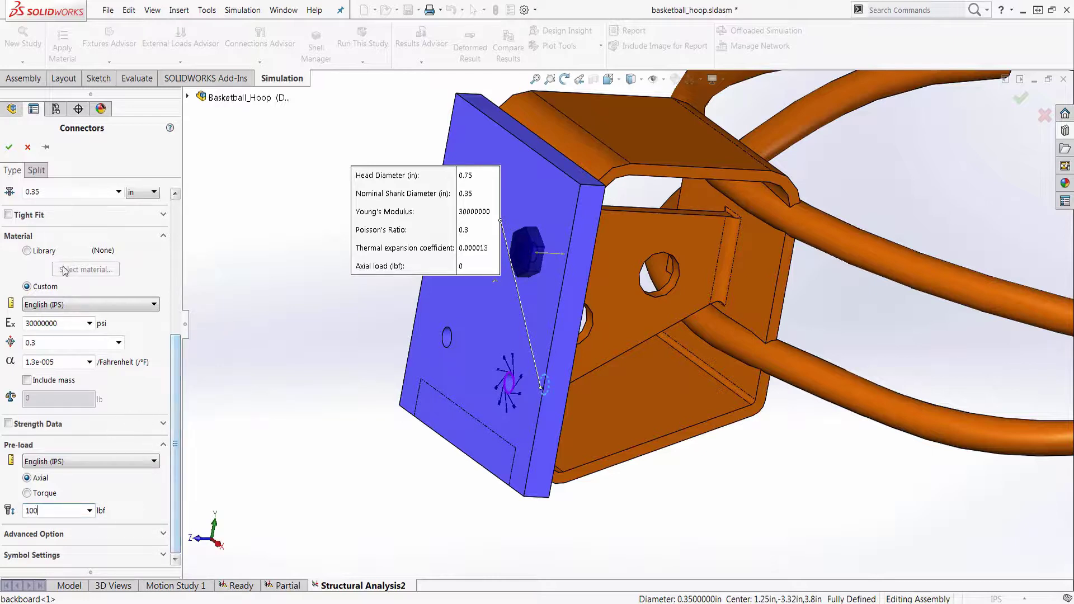
pyautogui.write('100')
pyautogui.click(46, 149)
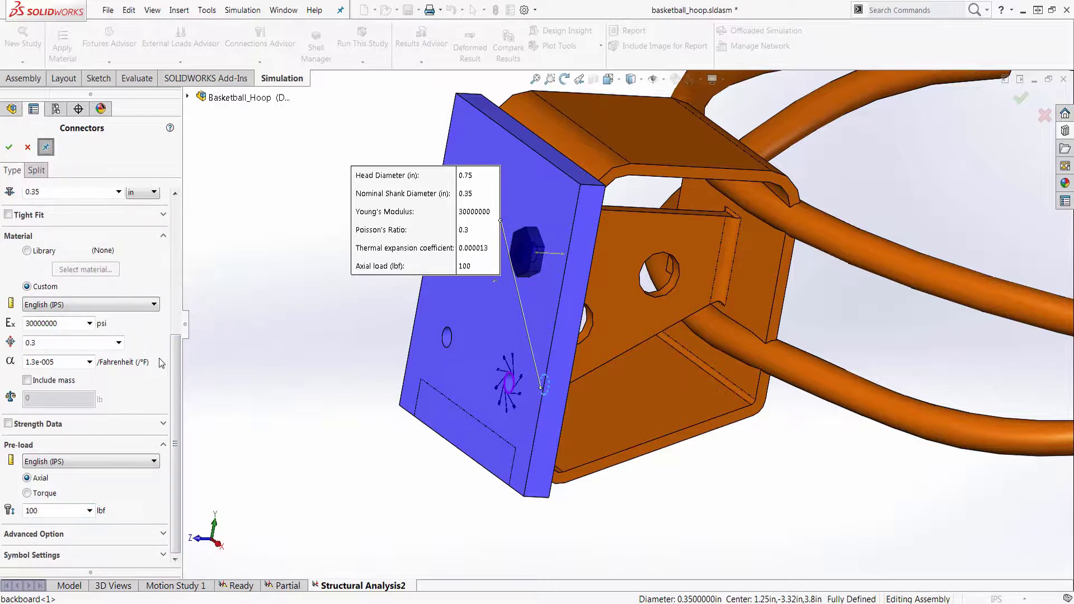
pyautogui.moveTo(176, 358); pyautogui.dragTo(180, 224)
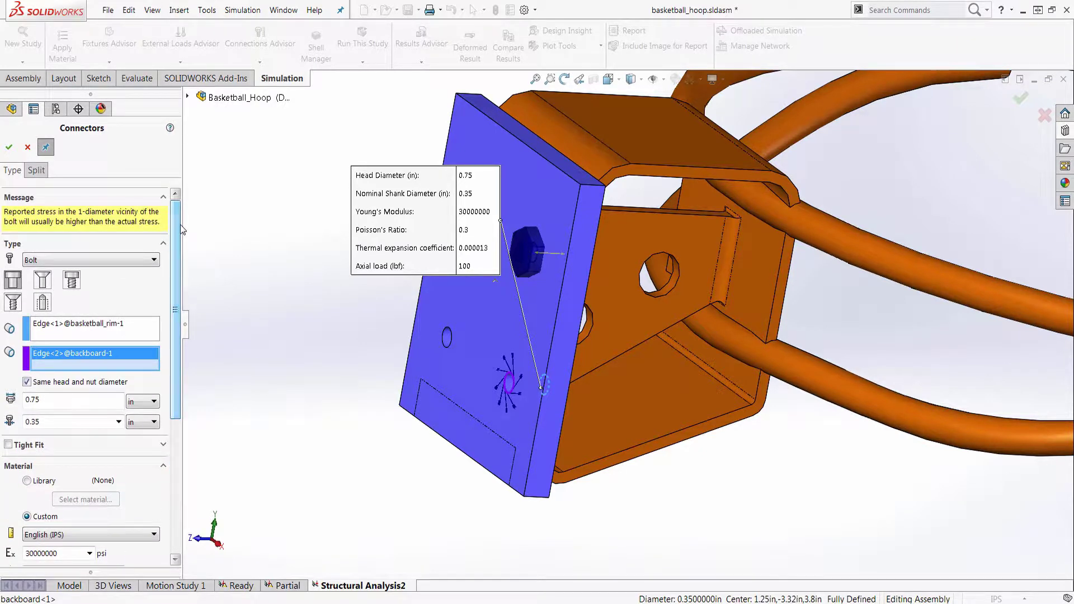
pyautogui.click(10, 149)
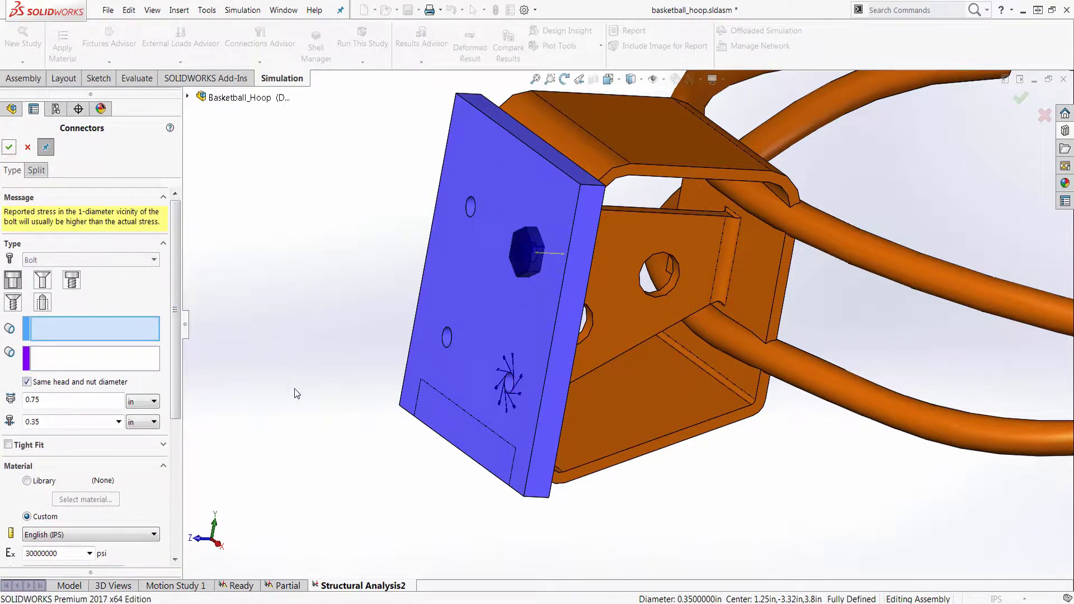
# Add bolt connectors with the same settings through the two remaining hole pairs of the rim bracket and backboard, and close the connector definition
pyautogui.moveTo(714, 482); pyautogui.dragTo(761, 491, button='middle')
pyautogui.click(859, 324)
pyautogui.click(937, 329)
pyautogui.click(938, 329)
pyautogui.click(708, 486)
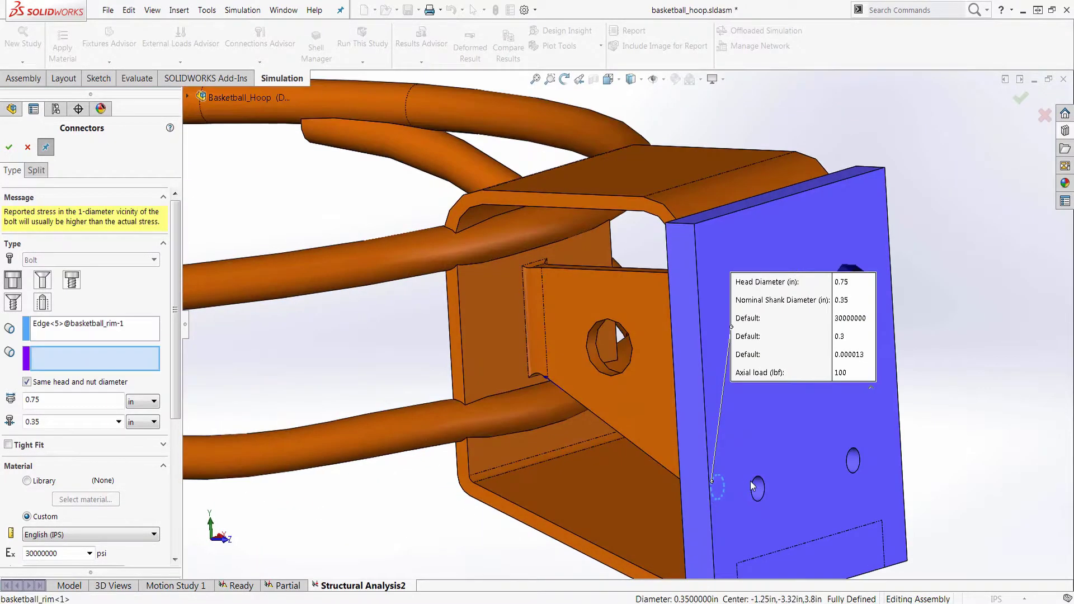
pyautogui.click(758, 490)
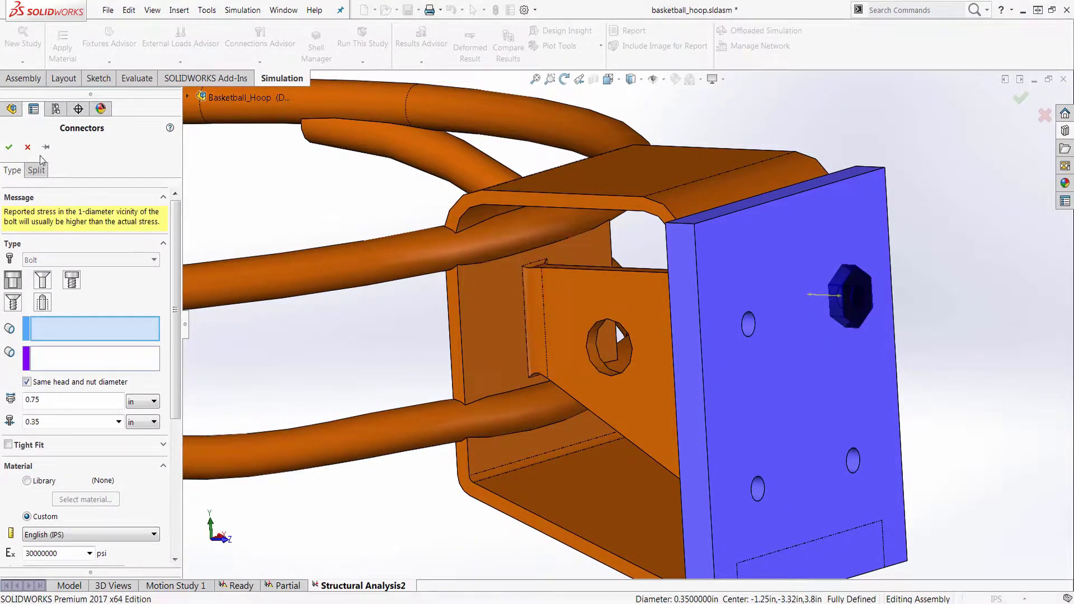
pyautogui.click(9, 149)
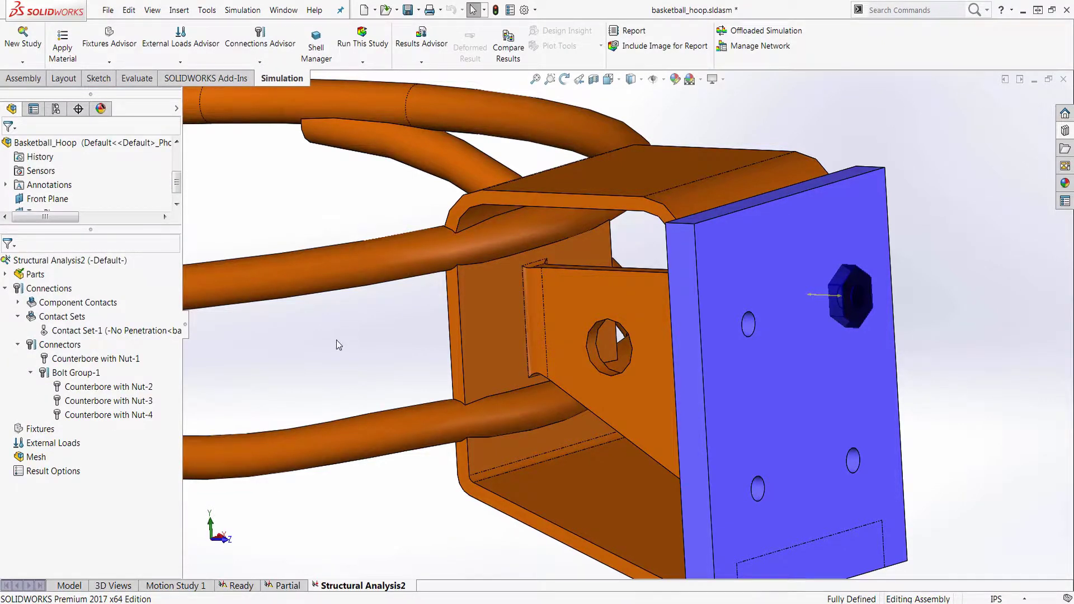
# Apply a Fixed Geometry fixture to the small split face at the lower edge of the backboard's rear side
pyautogui.scroll(-5, 335, 343)
pyautogui.moveTo(335, 343); pyautogui.dragTo(395, 425, button='middle')
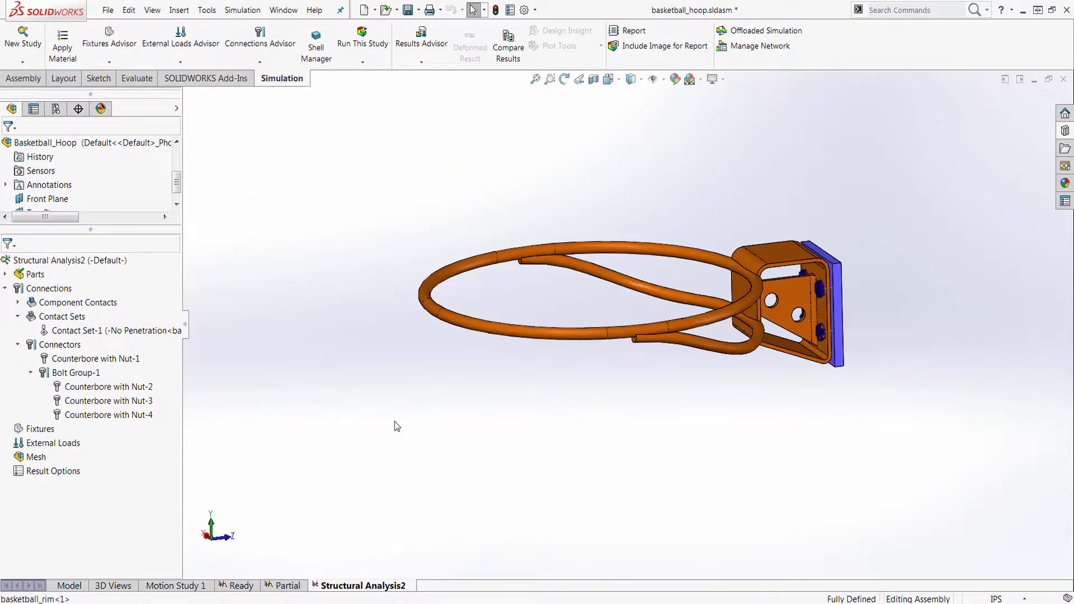
pyautogui.moveTo(914, 379); pyautogui.dragTo(712, 386, button='middle')
pyautogui.click(480, 419)
pyautogui.click(434, 461)
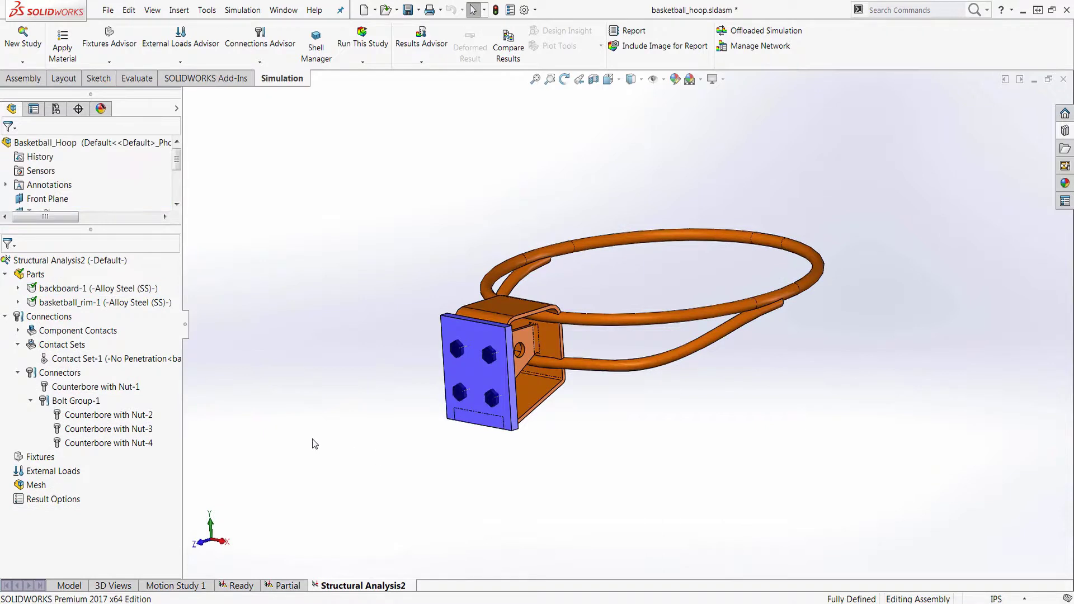
pyautogui.rightClick(31, 459)
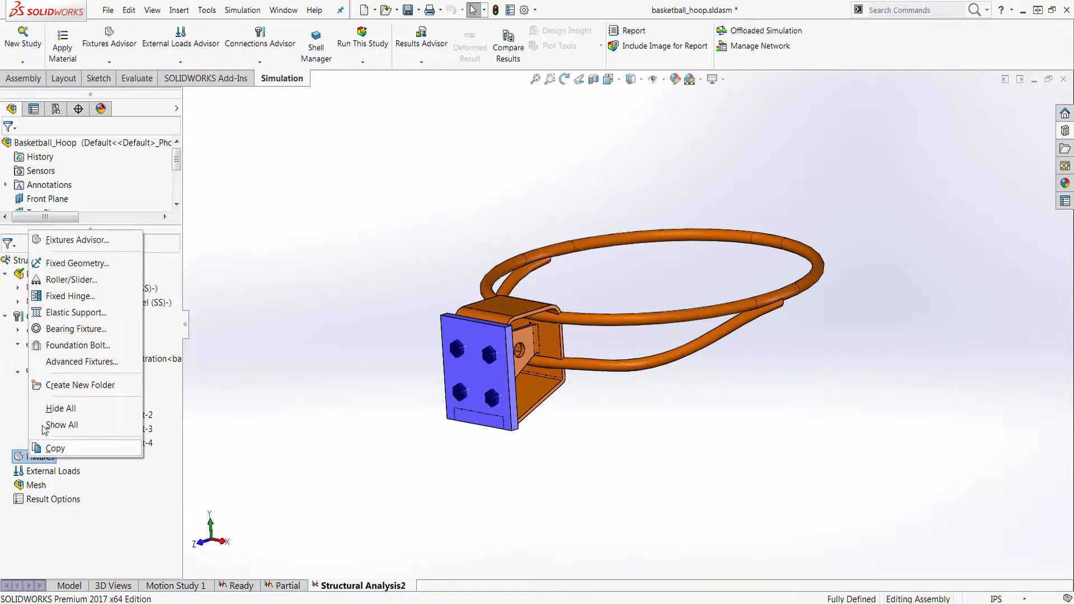
pyautogui.click(117, 268)
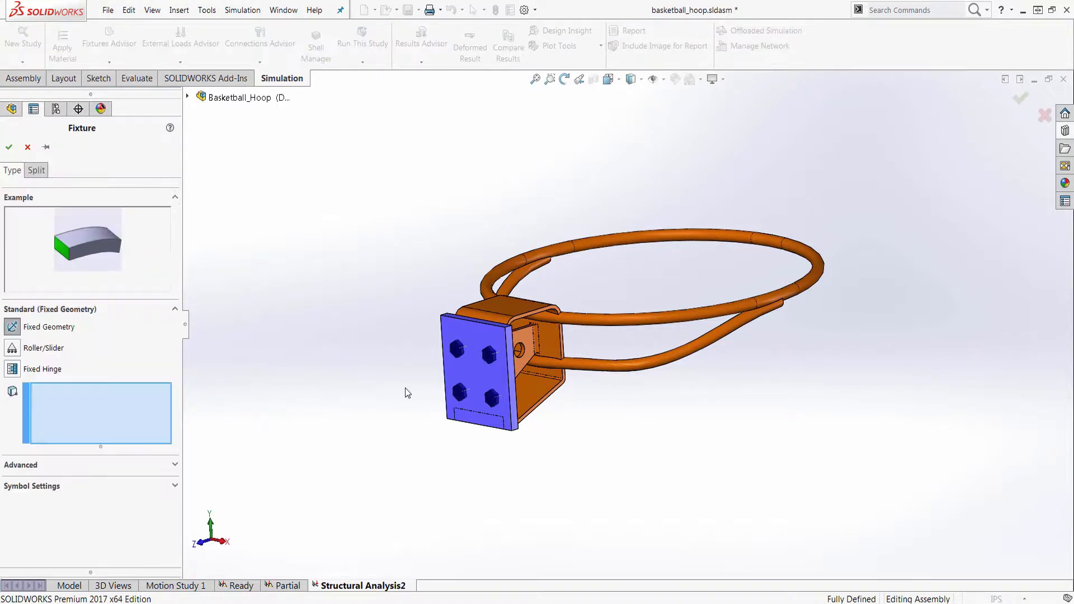
pyautogui.click(468, 419)
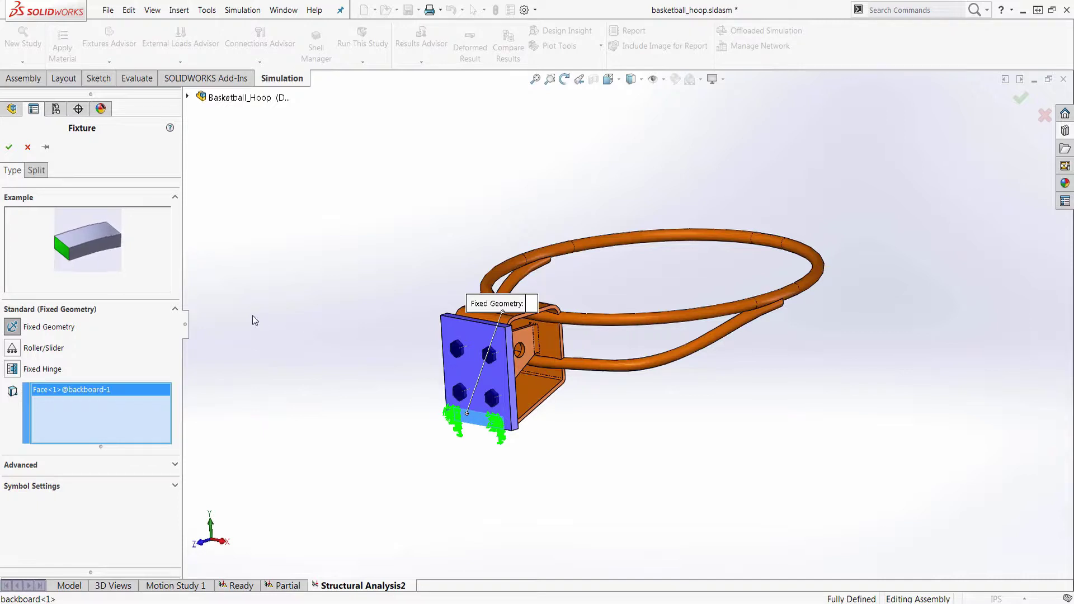
pyautogui.click(9, 147)
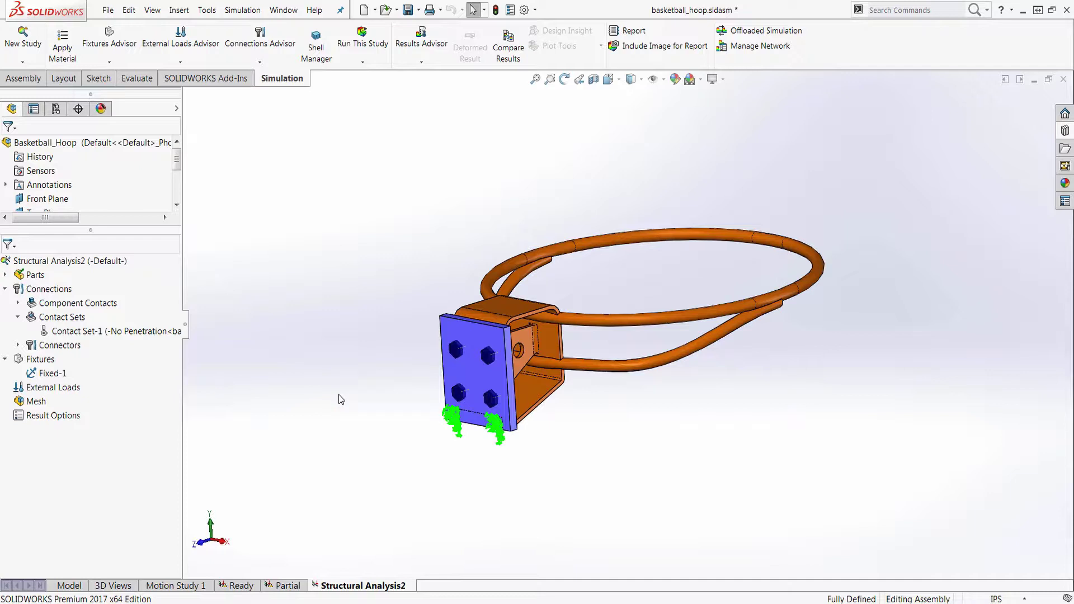
# Start a force on the short split face at the front of the rim, in English (IPS) units, with the Front Plane as direction reference
pyautogui.moveTo(341, 399); pyautogui.dragTo(343, 425, button='middle')
pyautogui.click(764, 224)
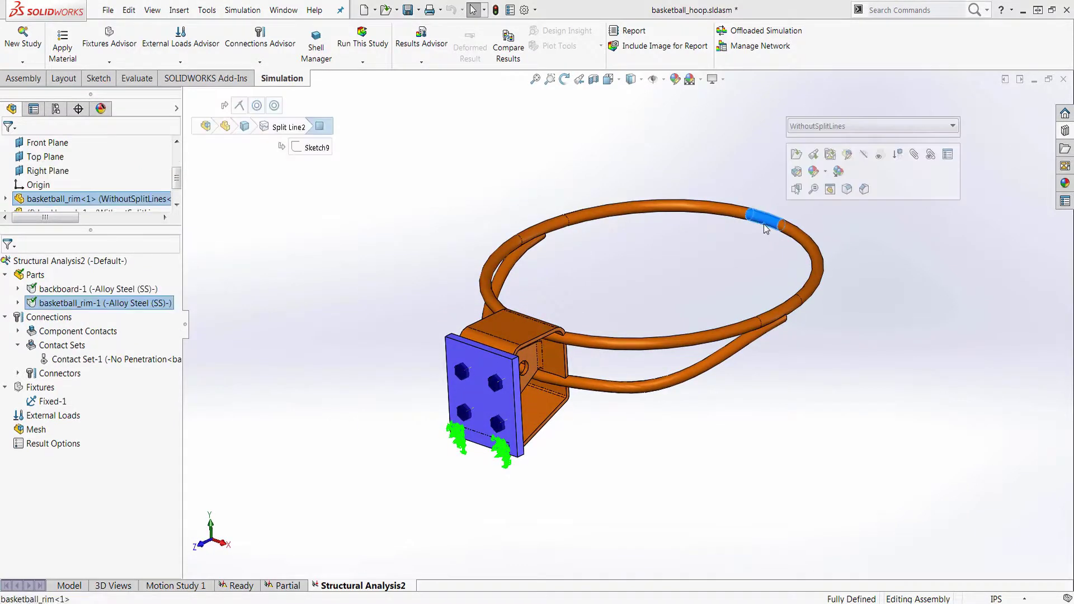
pyautogui.rightClick(64, 420)
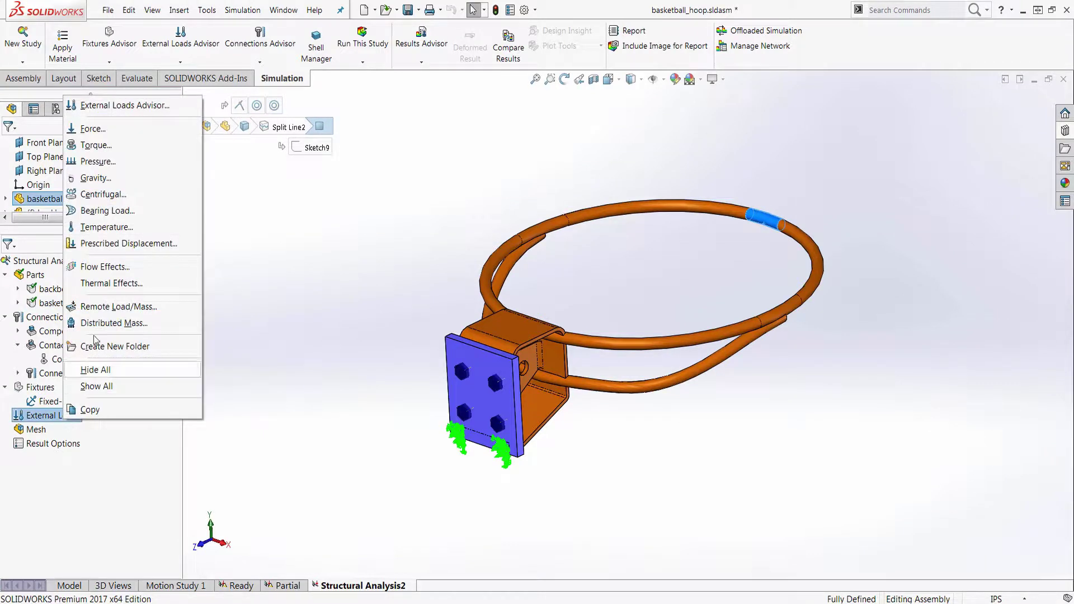
pyautogui.click(170, 131)
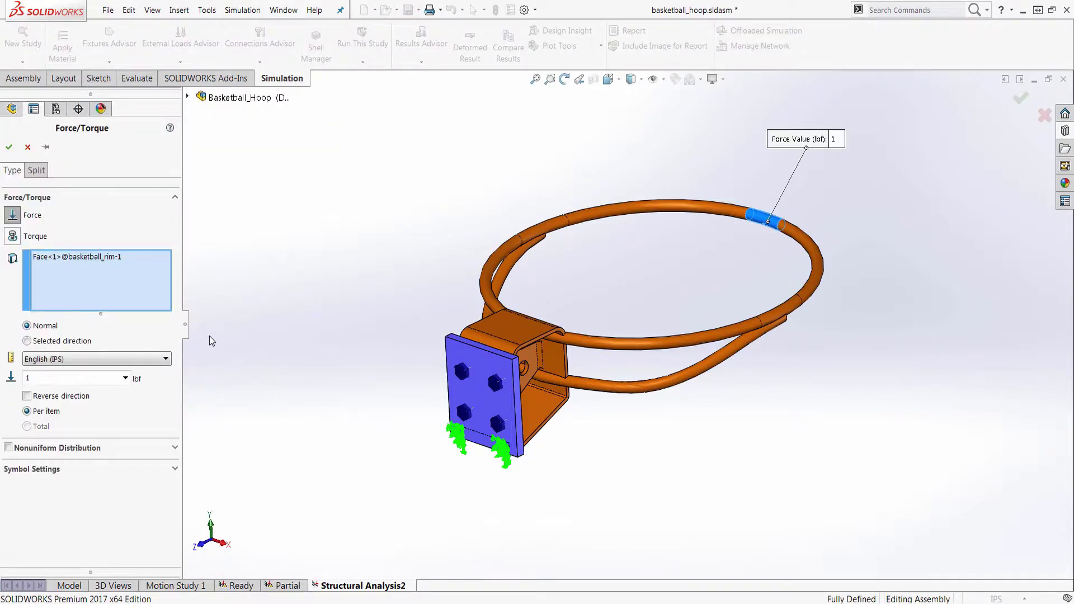
pyautogui.click(154, 360)
pyautogui.click(129, 381)
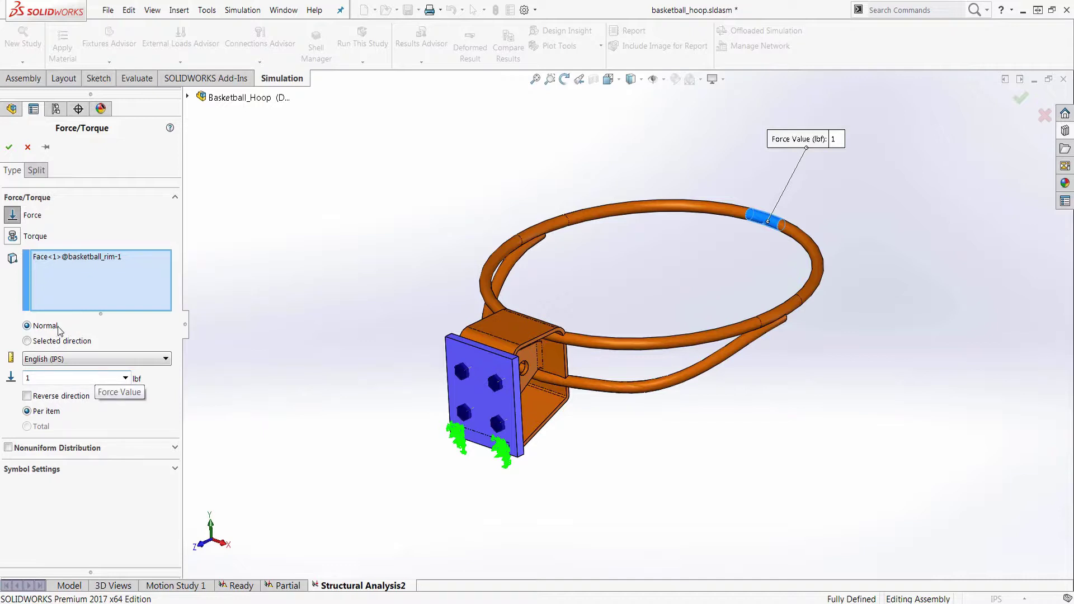
pyautogui.click(26, 342)
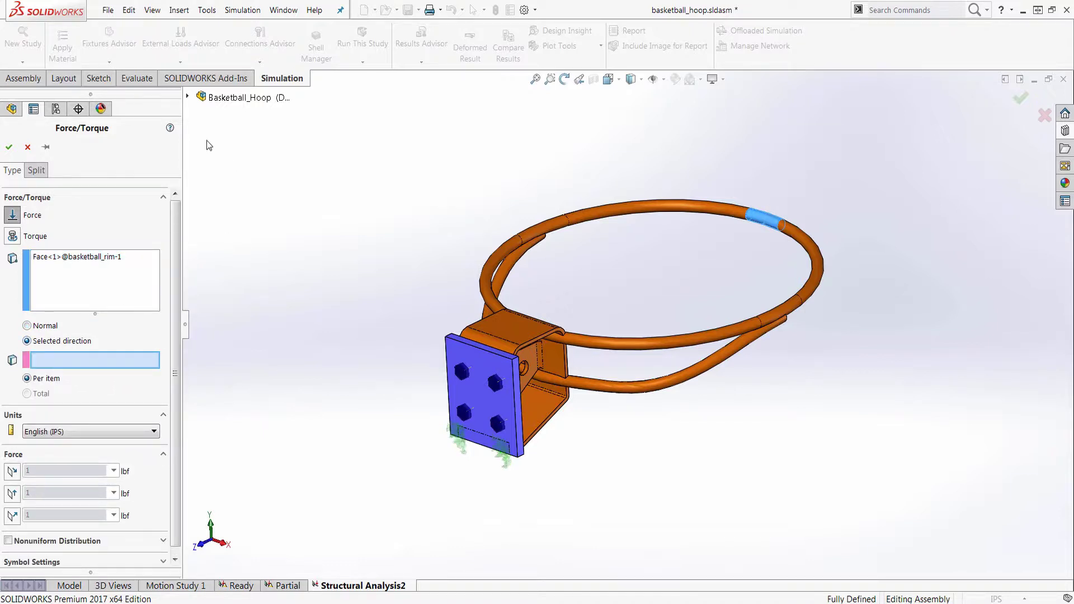
pyautogui.click(188, 98)
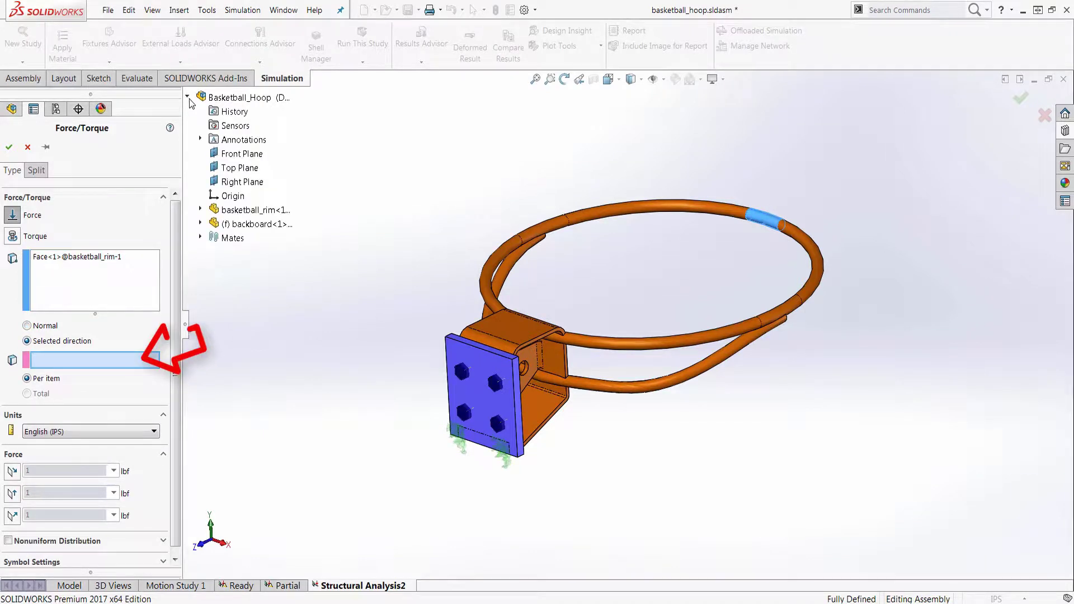
pyautogui.click(224, 156)
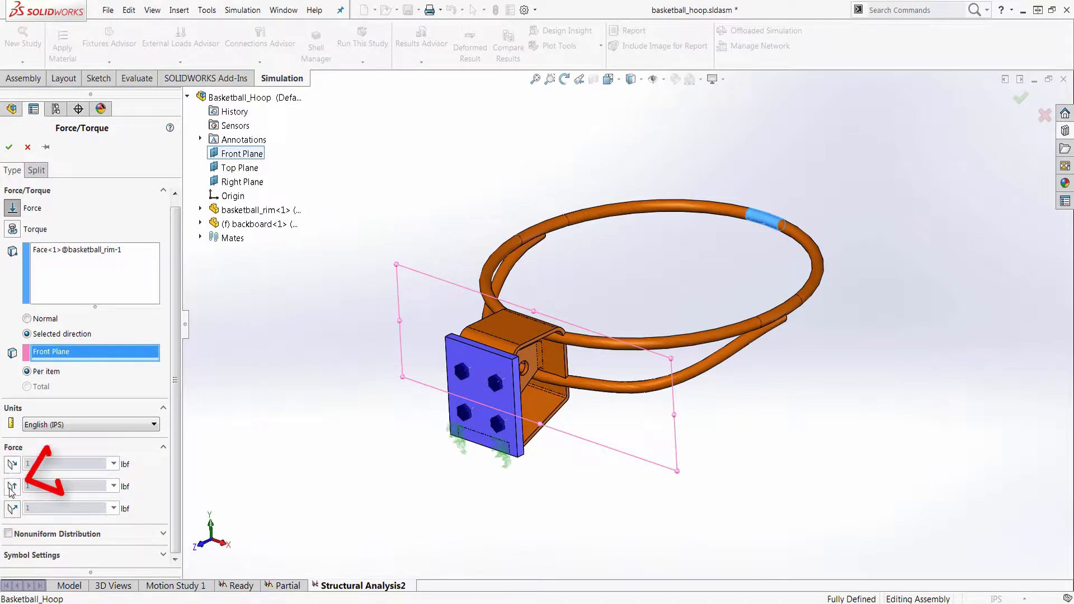
# Set the force to 250 lbf along plane direction 2, reverse it to act downward, and finish the load
pyautogui.click(12, 486)
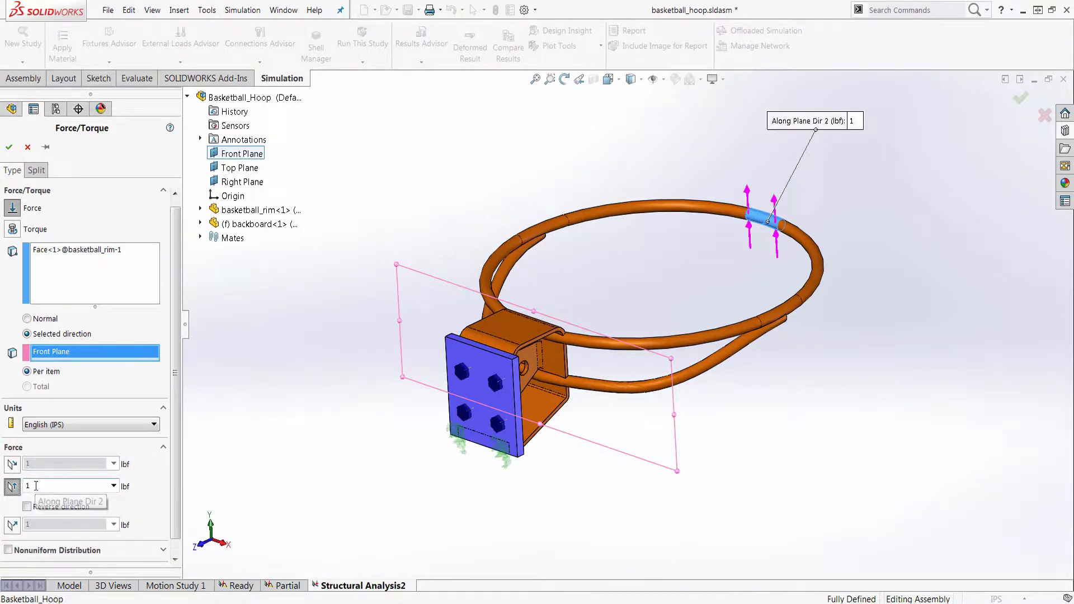
pyautogui.doubleClick(36, 485)
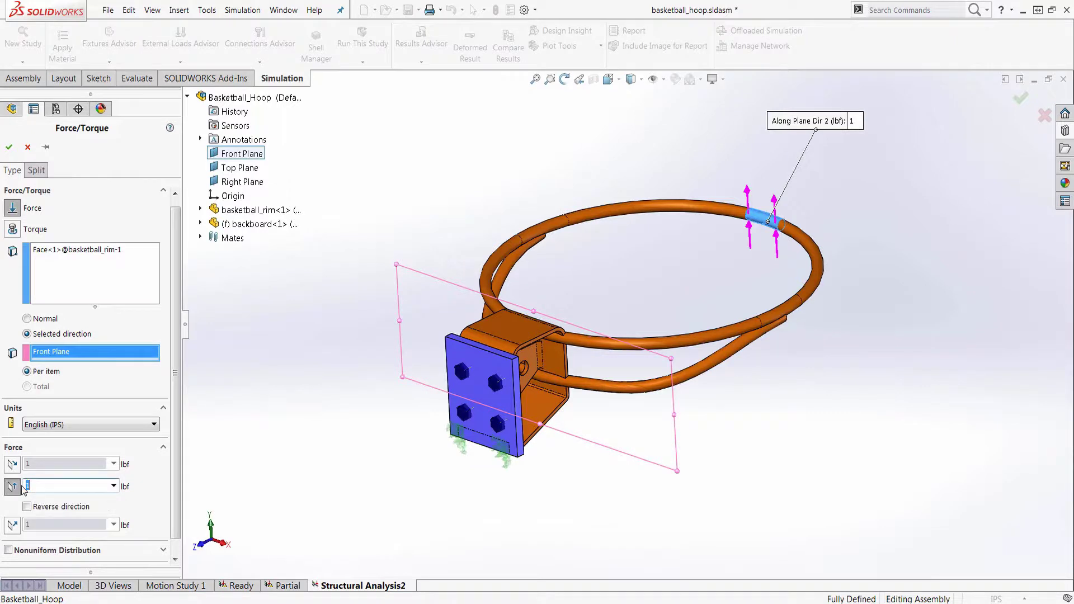
pyautogui.click(58, 507)
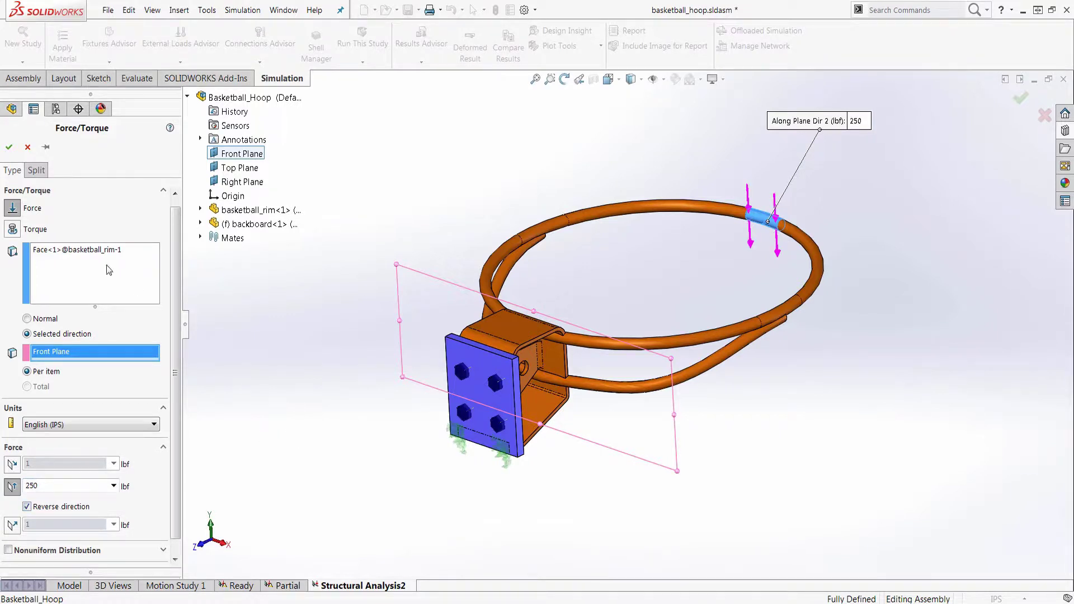
pyautogui.click(9, 147)
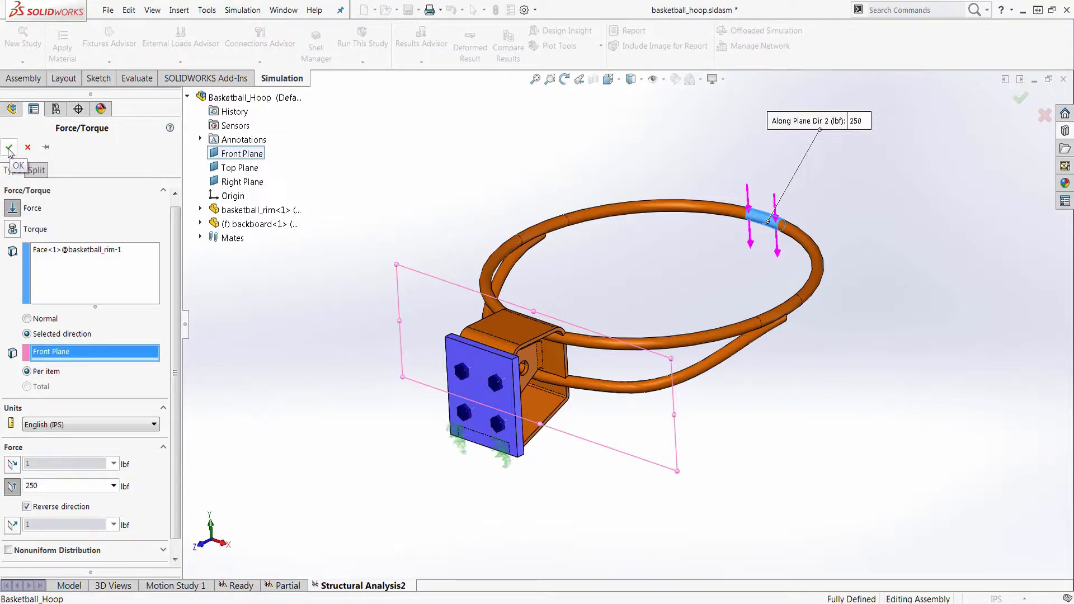
# Mesh the assembly with a curvature-based mesh, enabling the mesh parameters and keeping their default density and element sizes
pyautogui.moveTo(439, 489); pyautogui.dragTo(403, 413, button='middle')
pyautogui.rightClick(29, 418)
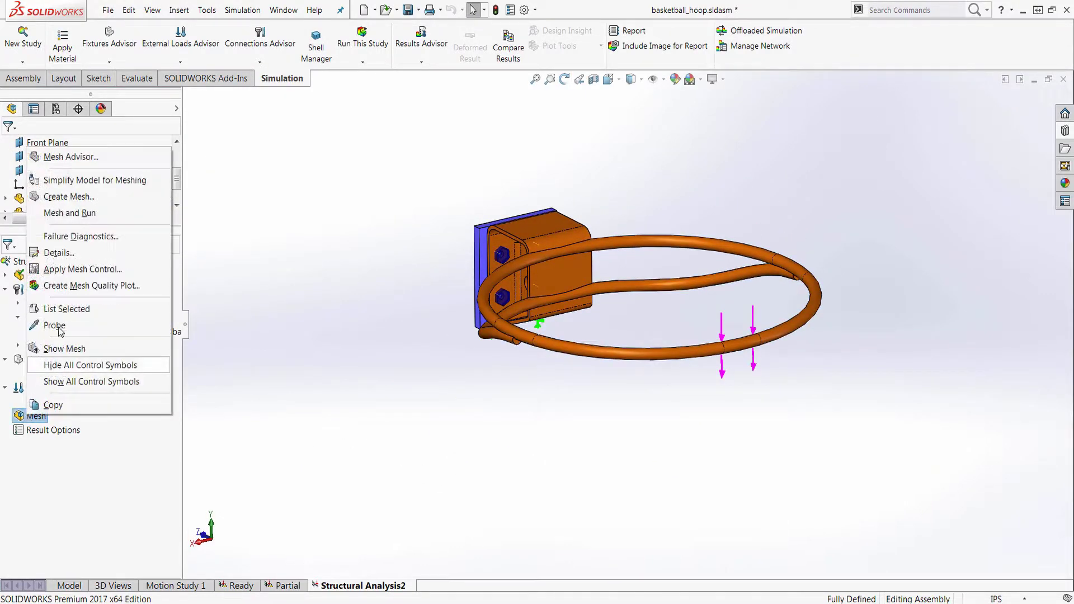
pyautogui.click(123, 194)
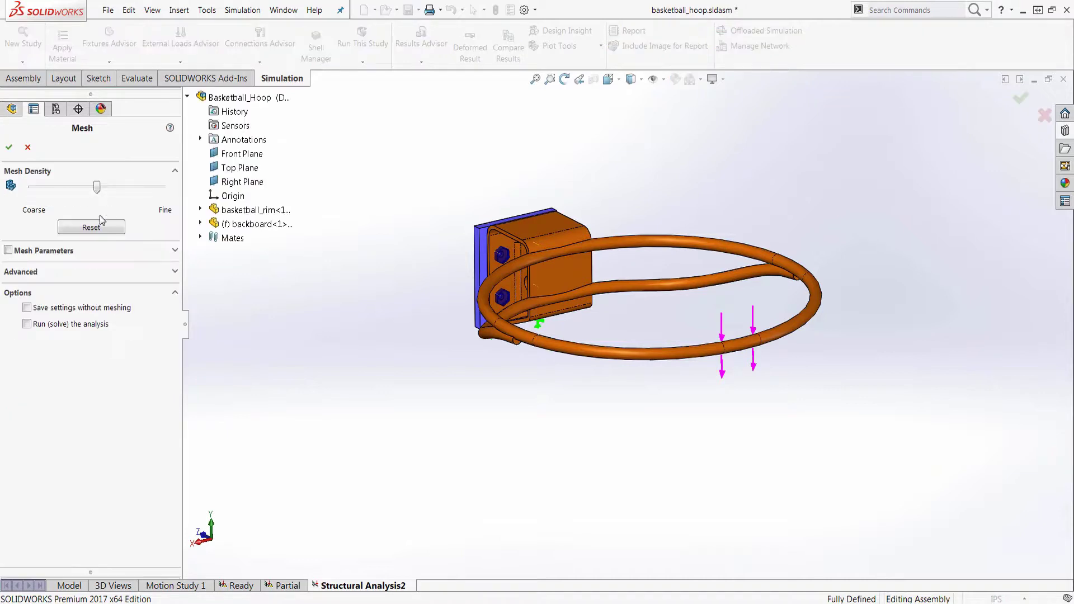
pyautogui.click(57, 252)
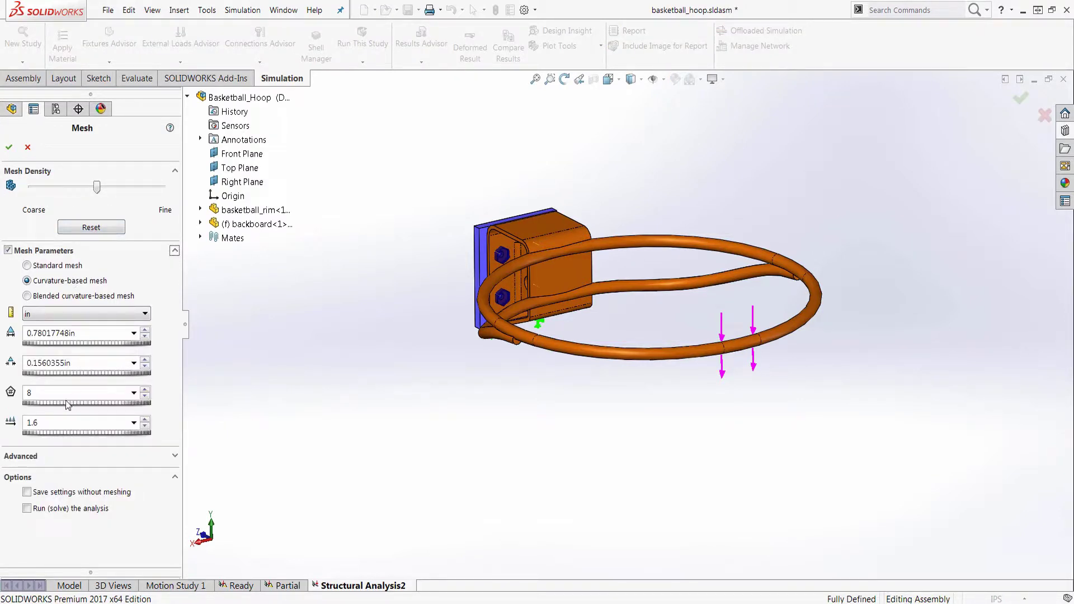
pyautogui.click(10, 145)
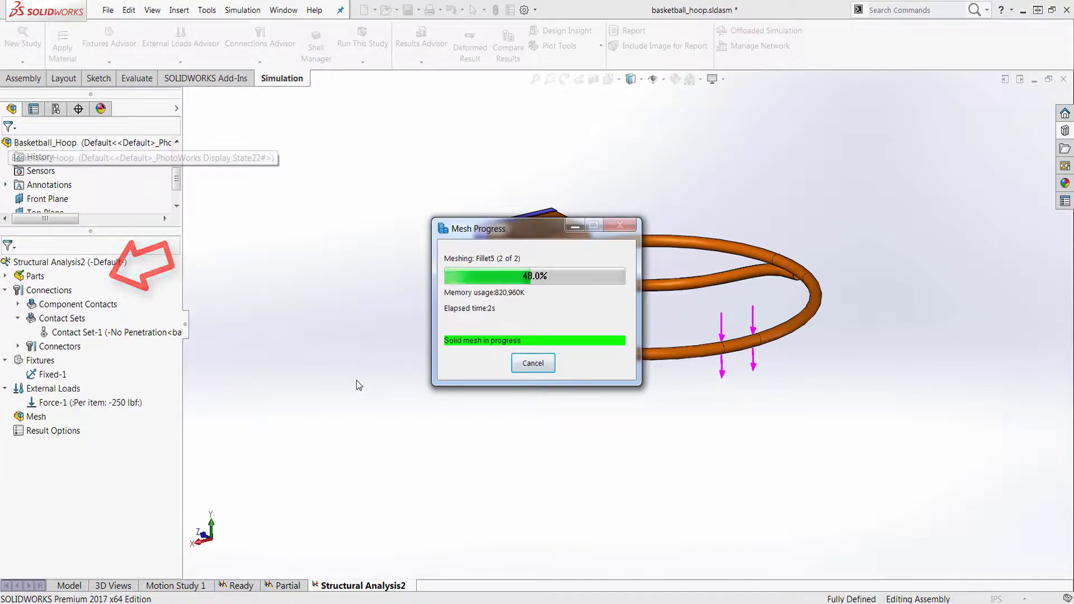
# Run the Structural Analysis2 study and inspect the von Mises stress around the rim and its bracket
pyautogui.rightClick(106, 263)
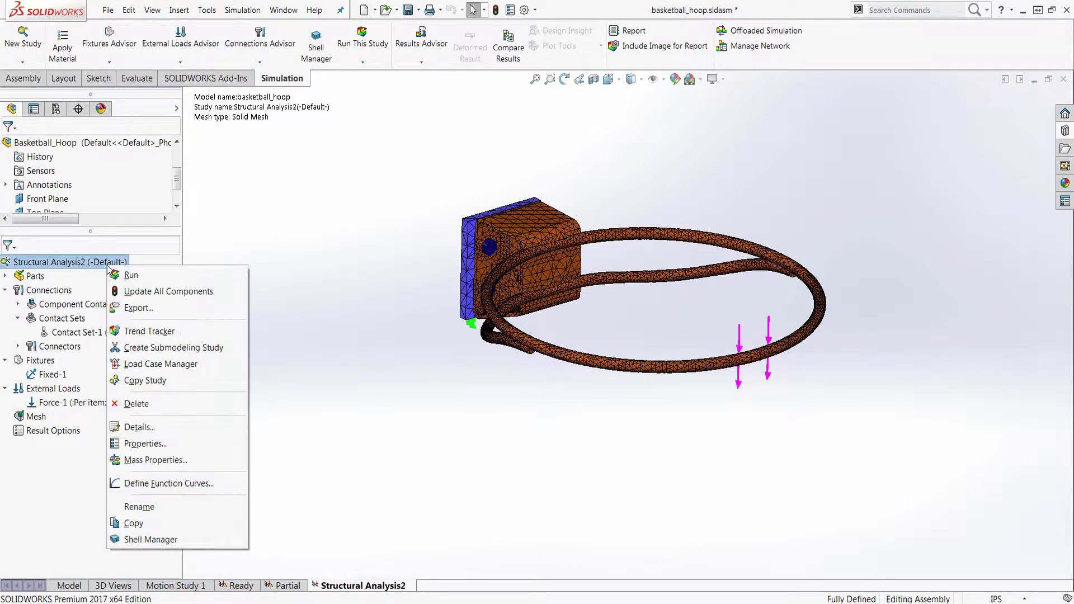
pyautogui.click(124, 278)
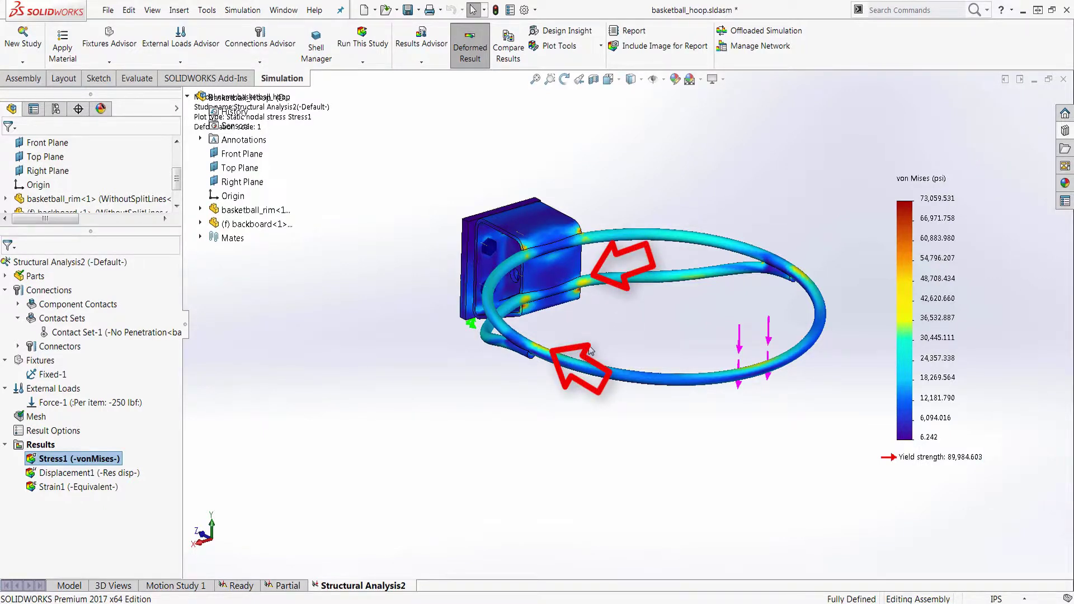
pyautogui.moveTo(591, 350); pyautogui.dragTo(612, 297, button='middle')
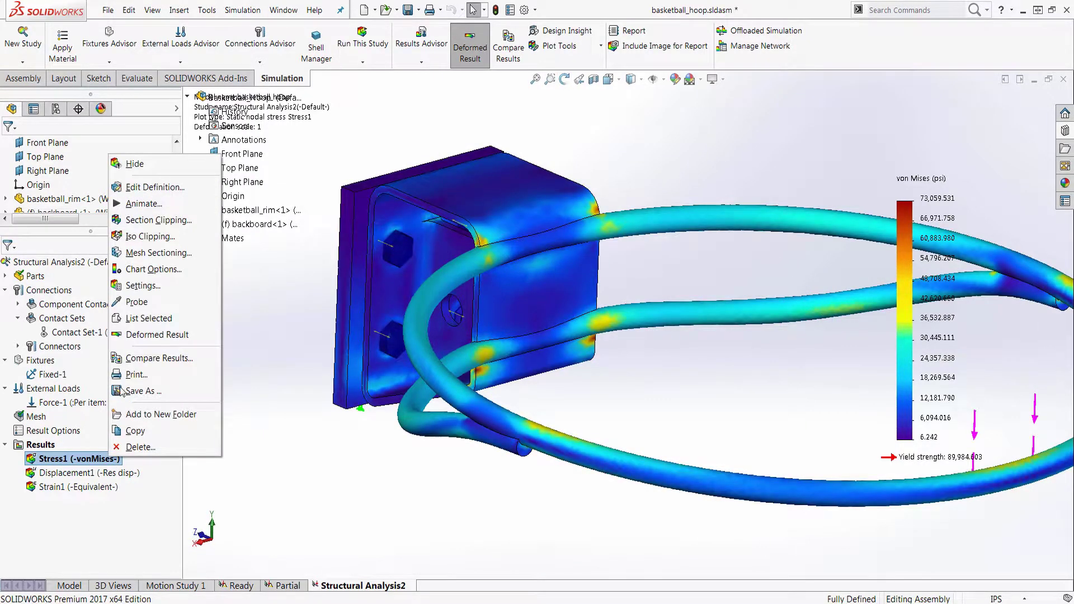
# Edit the von Mises stress plot's definition to show results only on the selected basketball_rim body
pyautogui.click(153, 188)
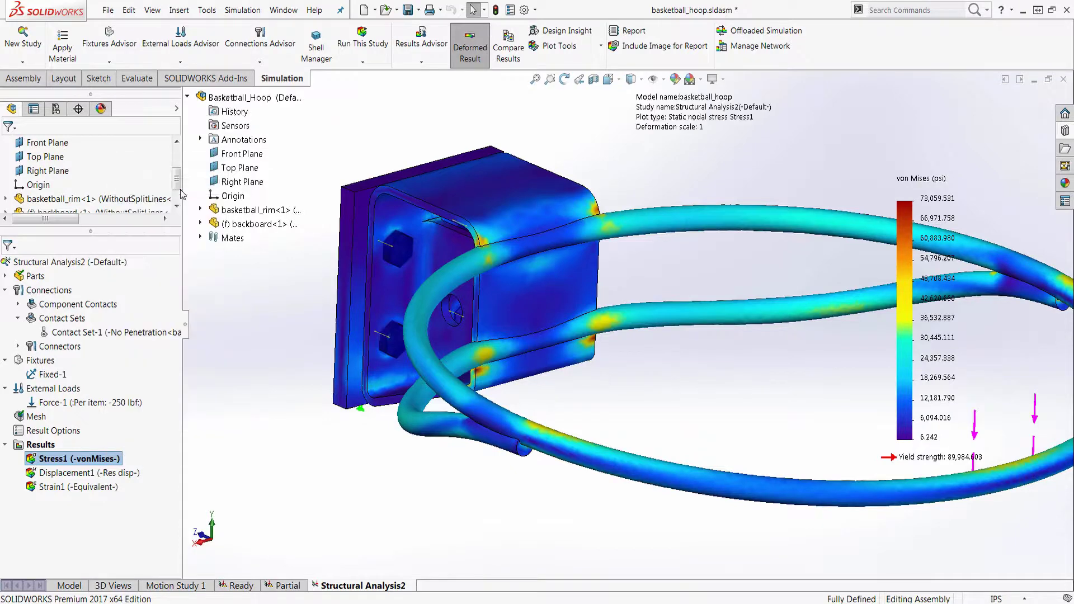
pyautogui.click(100, 257)
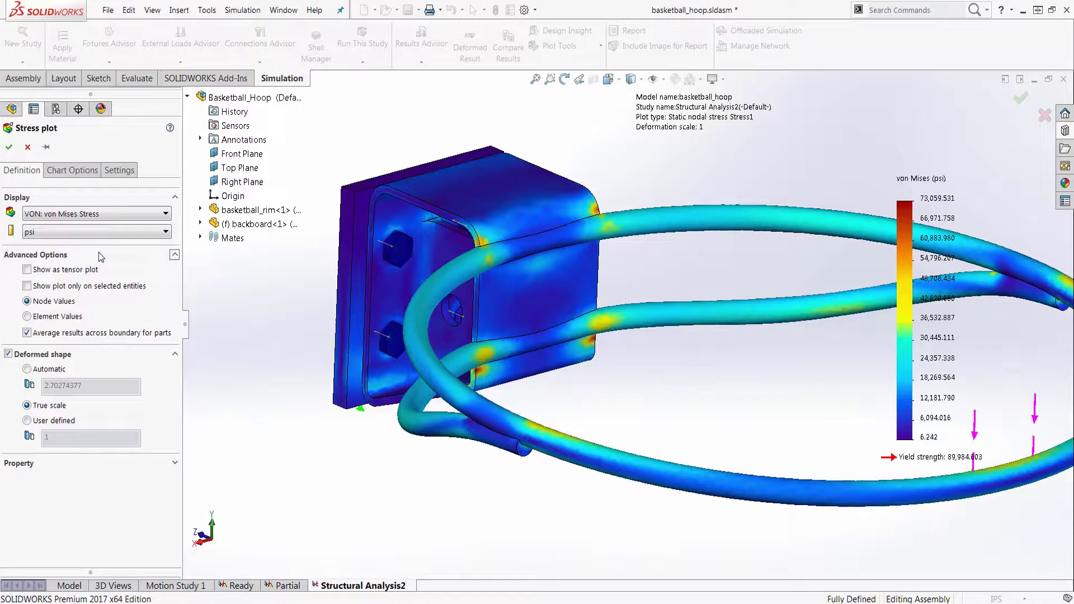
pyautogui.click(71, 289)
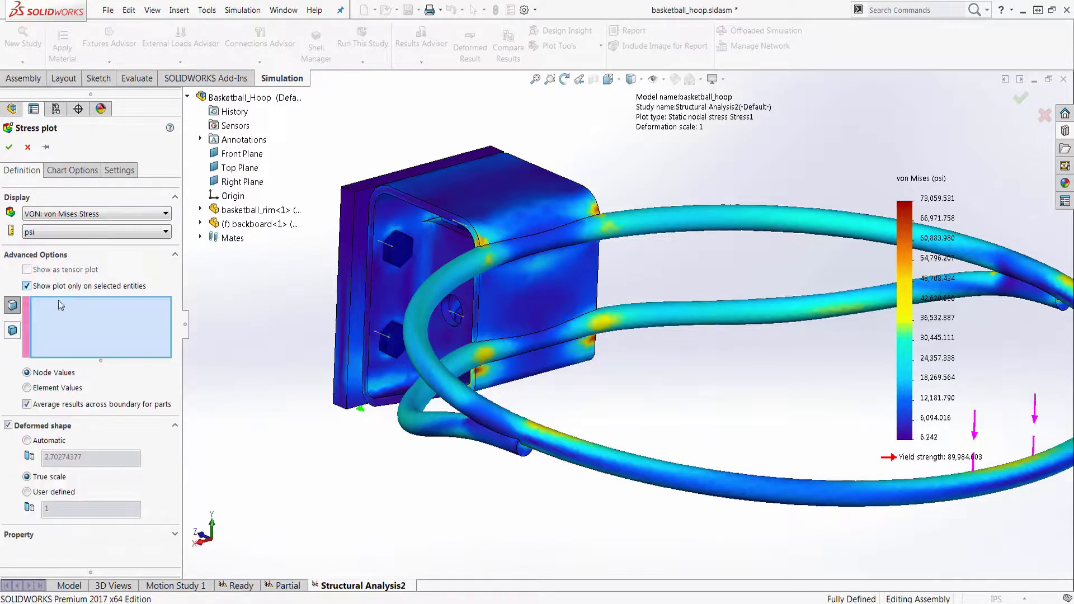
pyautogui.click(13, 331)
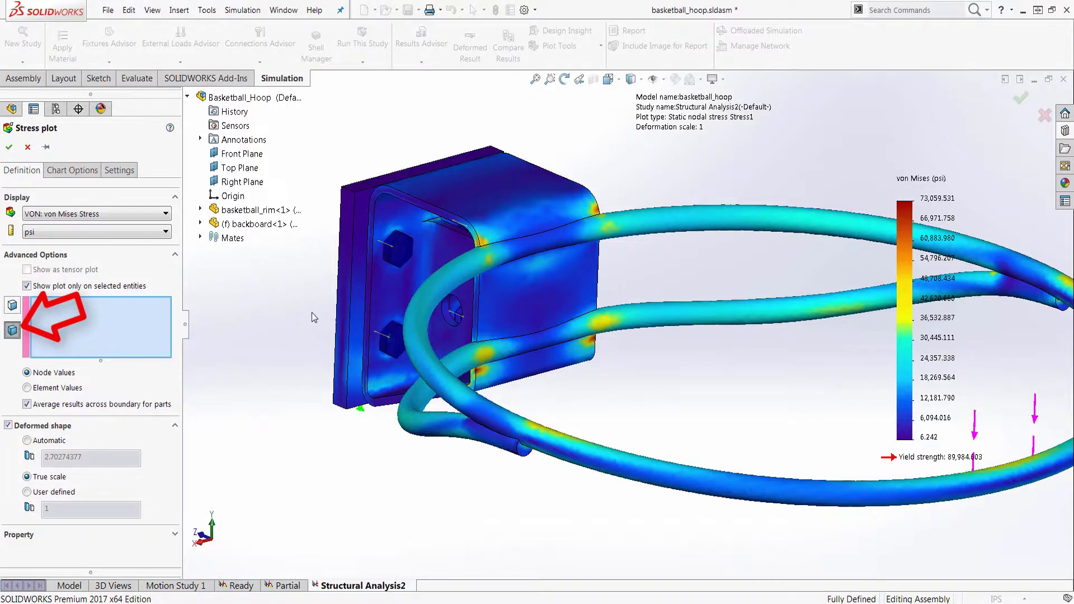
pyautogui.click(466, 222)
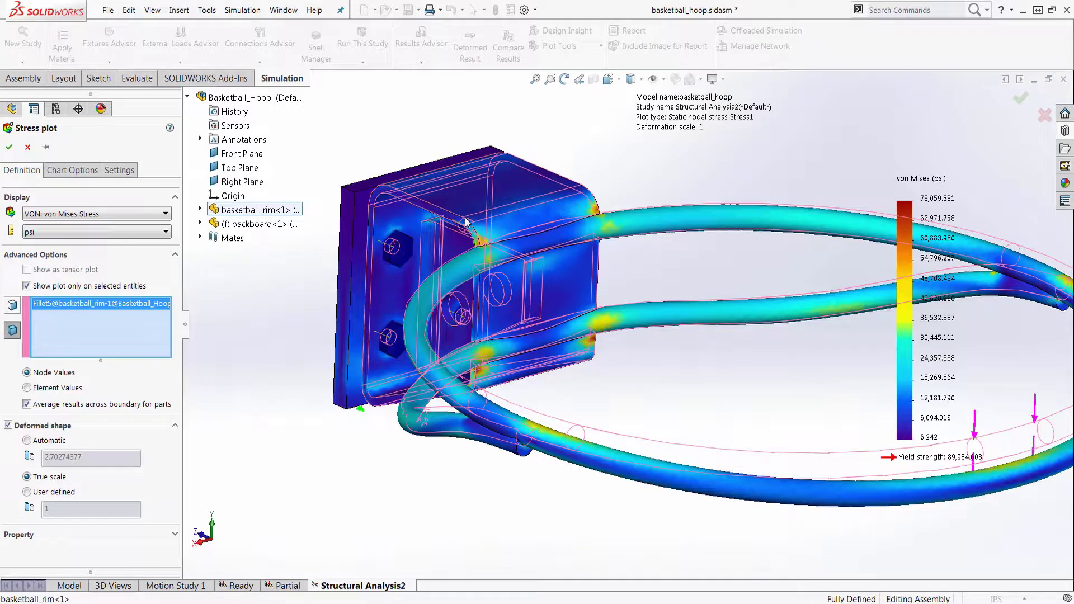
# Turn on the stress plot's min and max annotations and the Min/Max range on shown parts only, and apply the plot changes
pyautogui.click(73, 170)
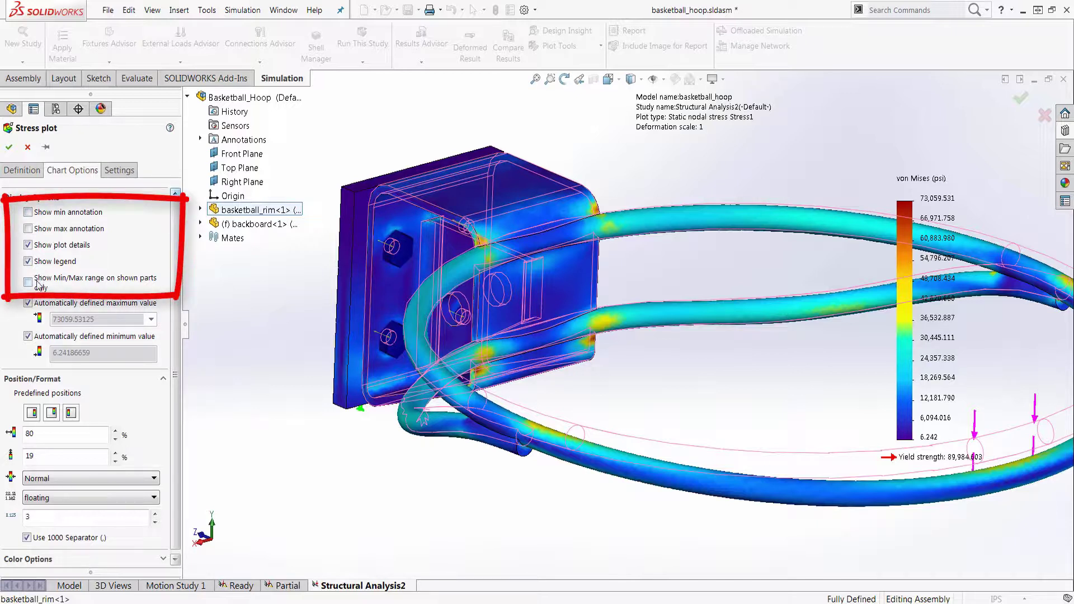
pyautogui.click(36, 282)
pyautogui.click(53, 229)
pyautogui.click(60, 213)
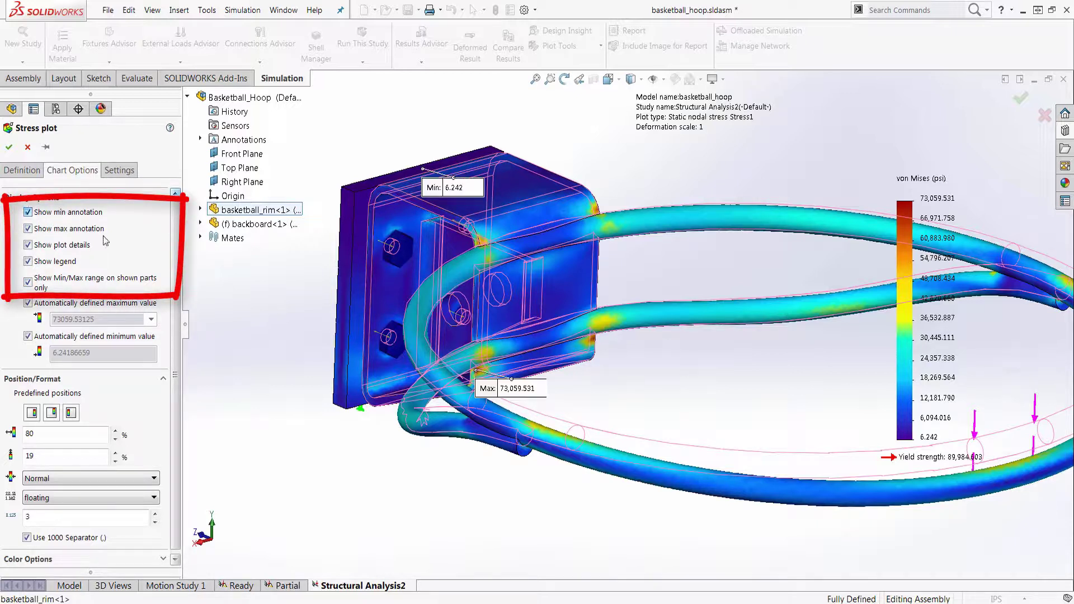
pyautogui.click(10, 151)
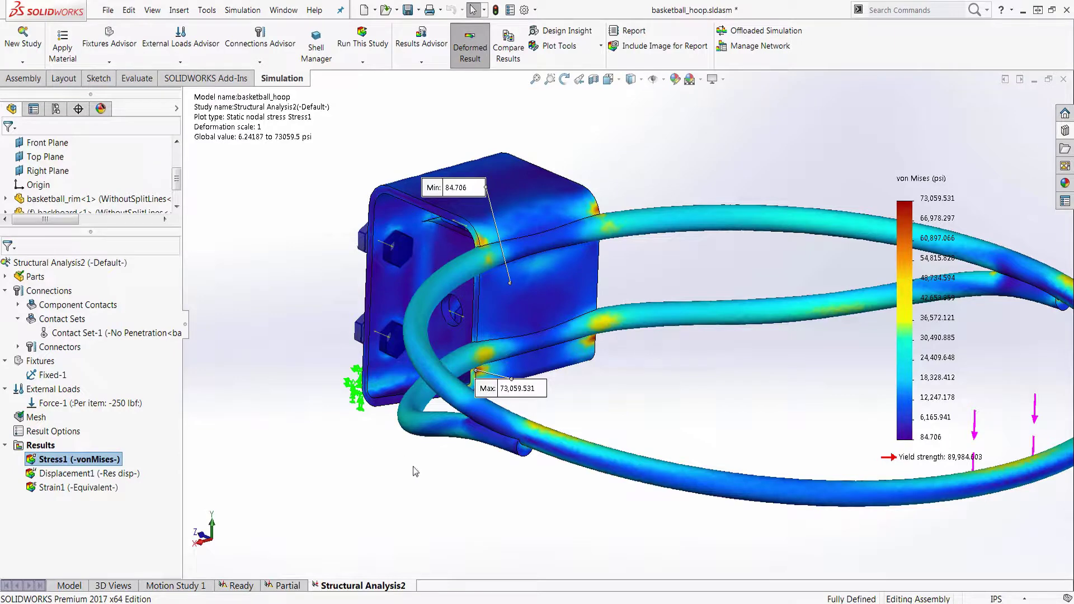
# Examine the annotated rim stress plot and hide the von Mises stress result
pyautogui.moveTo(415, 472)
pyautogui.mouseDown(button='middle')
pyautogui.moveTo(407, 465)
pyautogui.moveTo(421, 456)
pyautogui.moveTo(446, 462)
pyautogui.moveTo(419, 474)
pyautogui.mouseUp(button='middle')
pyautogui.moveTo(422, 476); pyautogui.dragTo(361, 469)
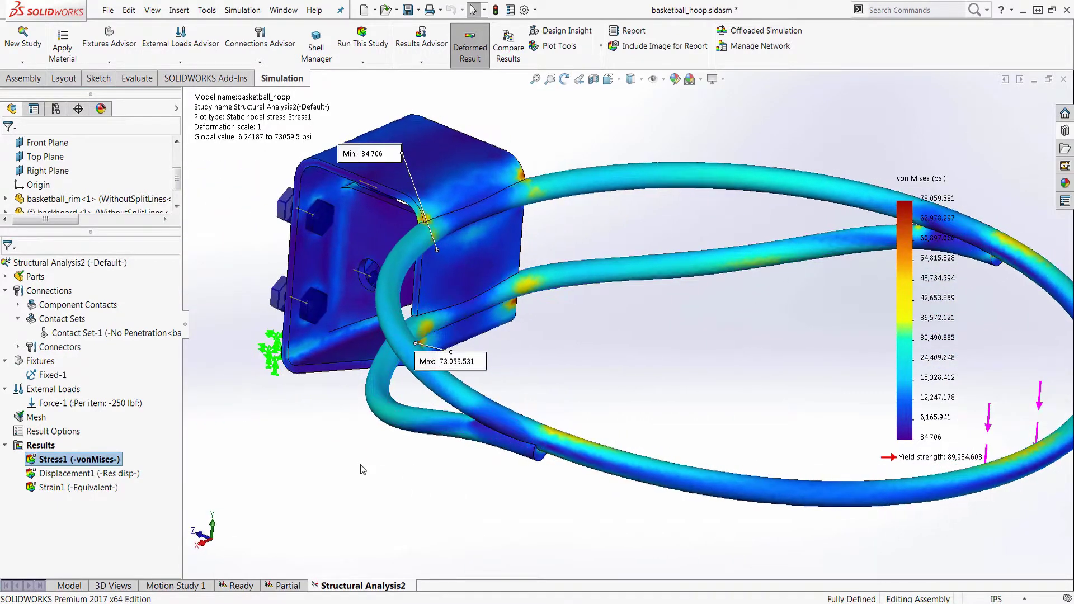
pyautogui.press('Escape')
pyautogui.rightClick(96, 462)
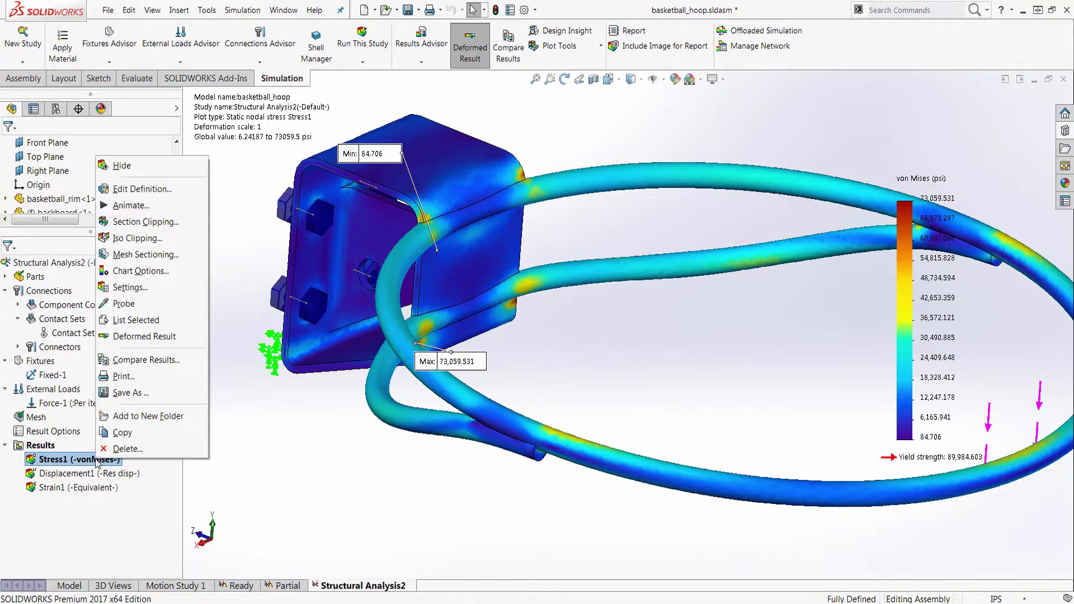
pyautogui.click(118, 162)
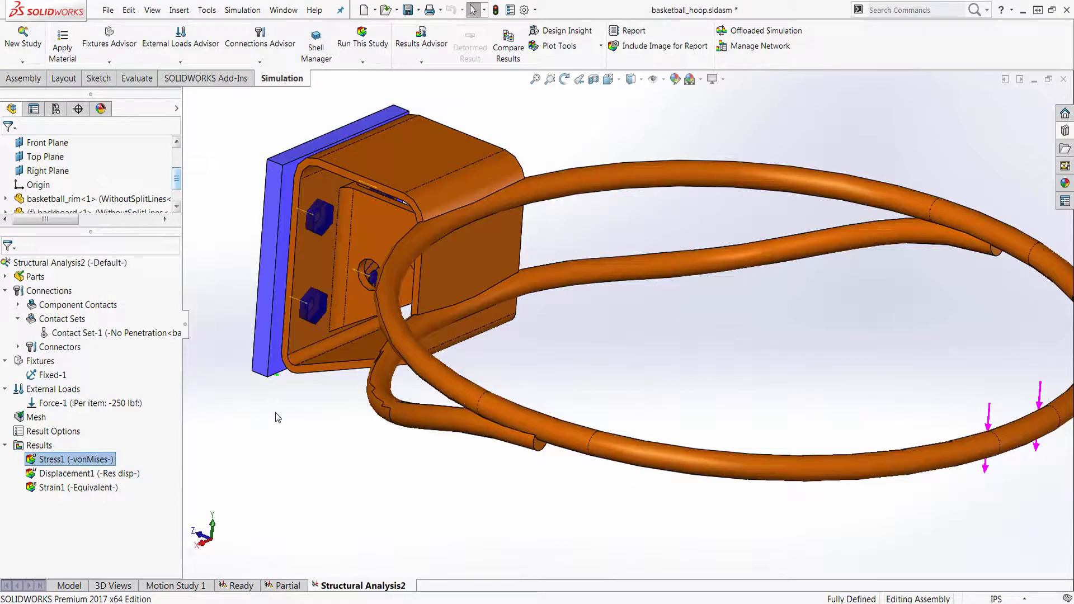
# List the connector forces of all connectors in English (IPS) units and look through the force table
pyautogui.rightClick(54, 447)
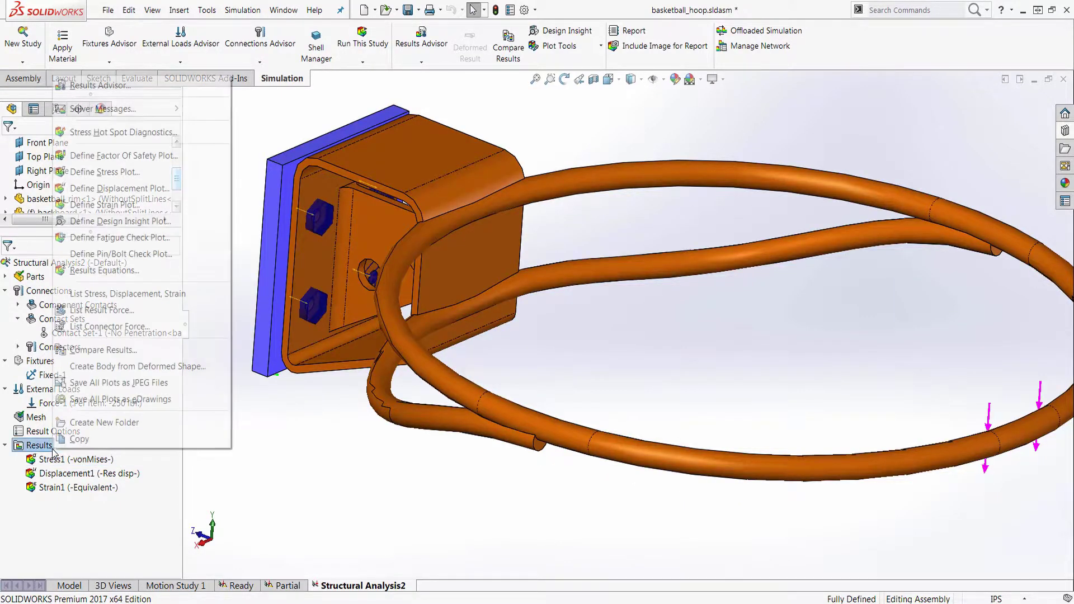
pyautogui.click(135, 327)
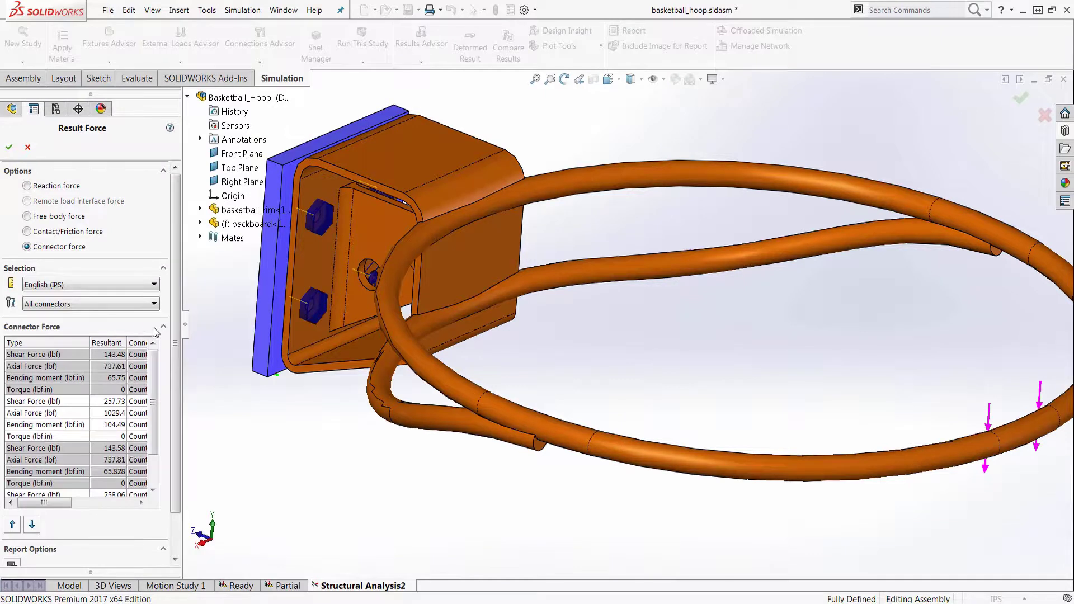
pyautogui.scroll(-2, 178, 357)
pyautogui.scroll(-1, 178, 357)
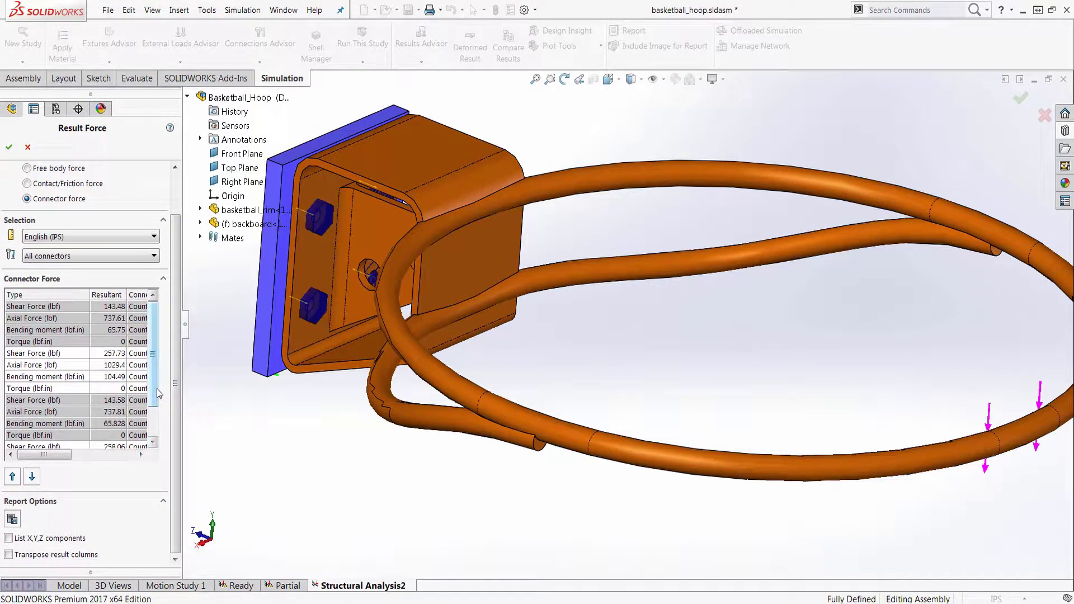
pyautogui.moveTo(156, 400); pyautogui.dragTo(154, 409)
# Show the force callouts on the model for the two lower bolts and one upper bolt from the connector force list
pyautogui.click(113, 435)
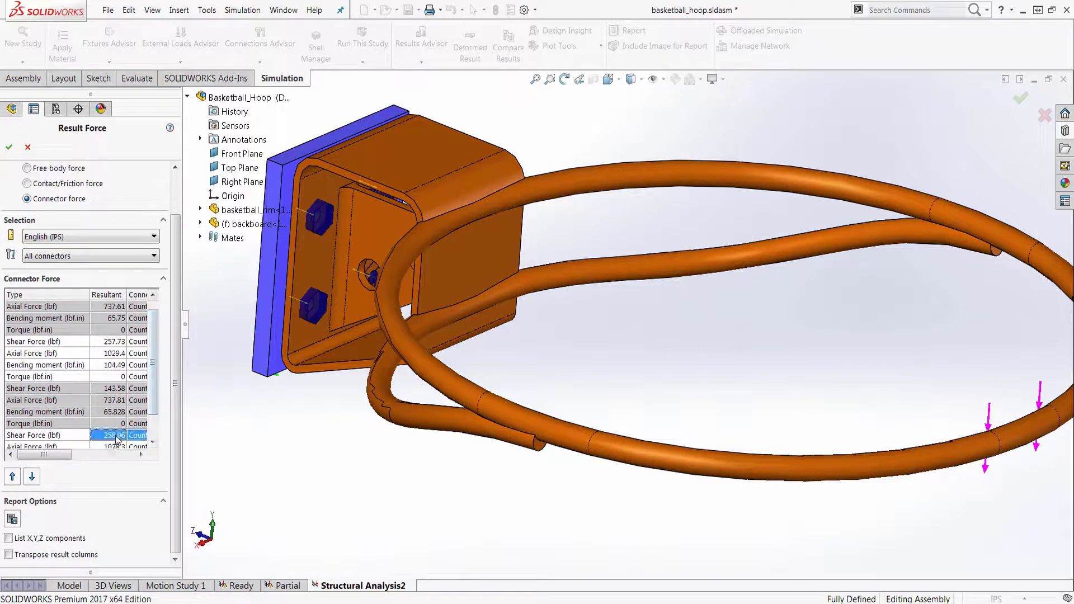
pyautogui.click(114, 342)
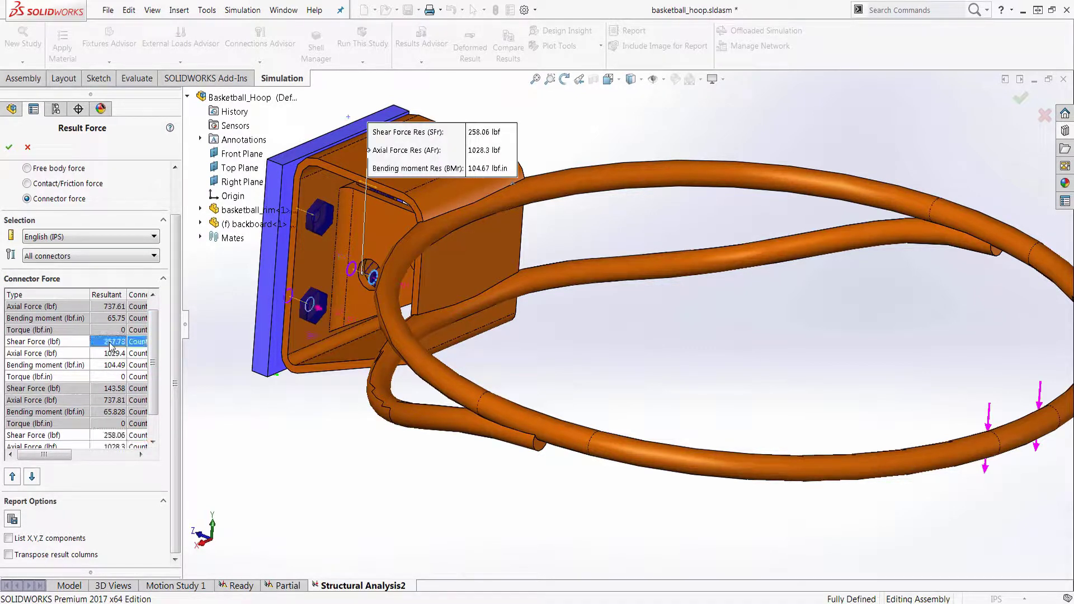
pyautogui.moveTo(314, 350); pyautogui.dragTo(330, 426)
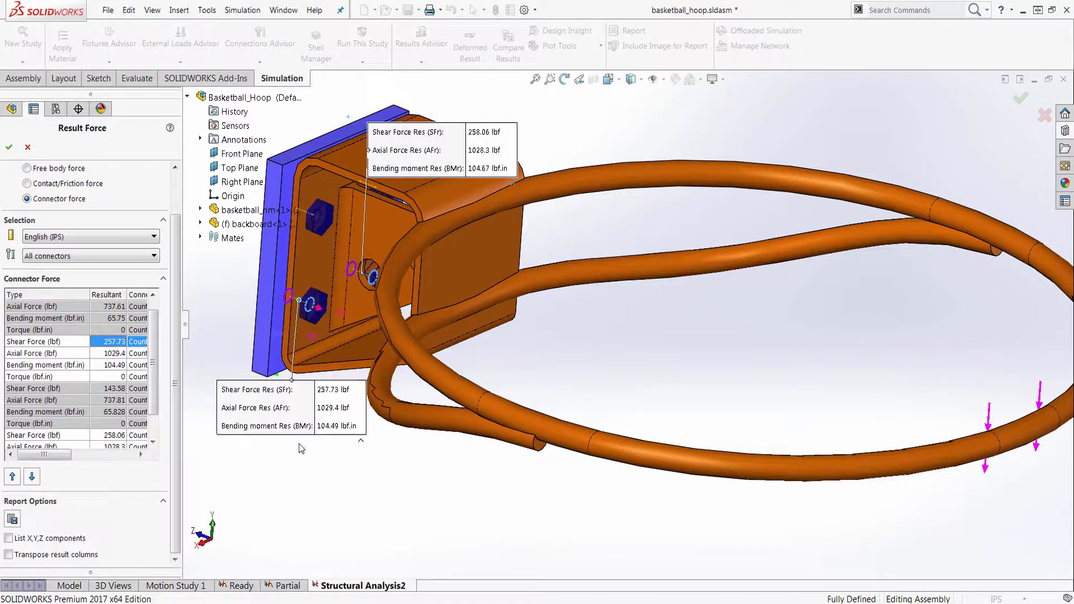
pyautogui.click(128, 343)
pyautogui.click(113, 307)
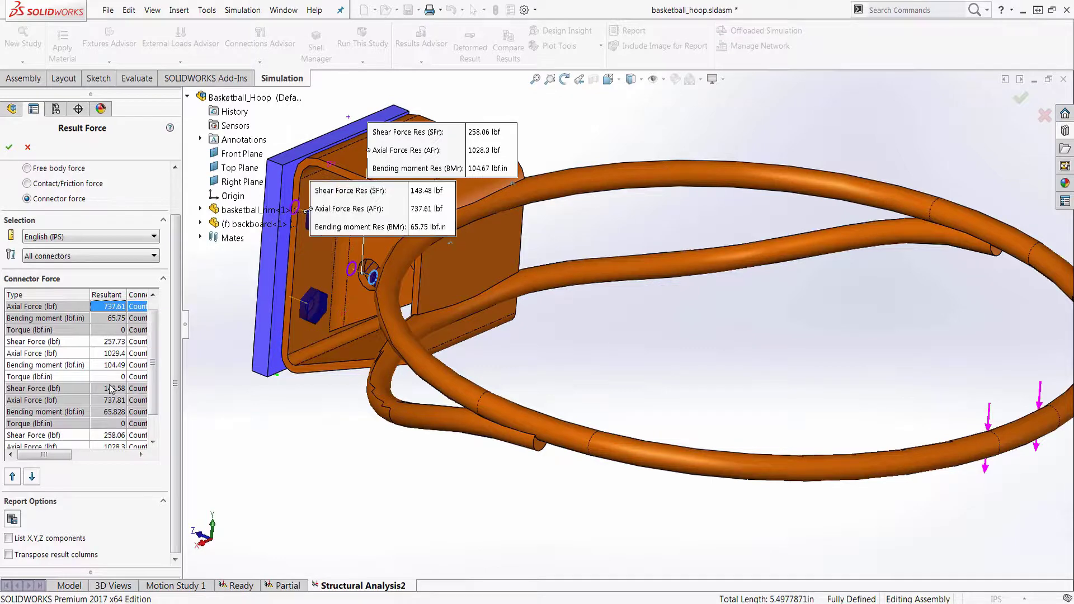
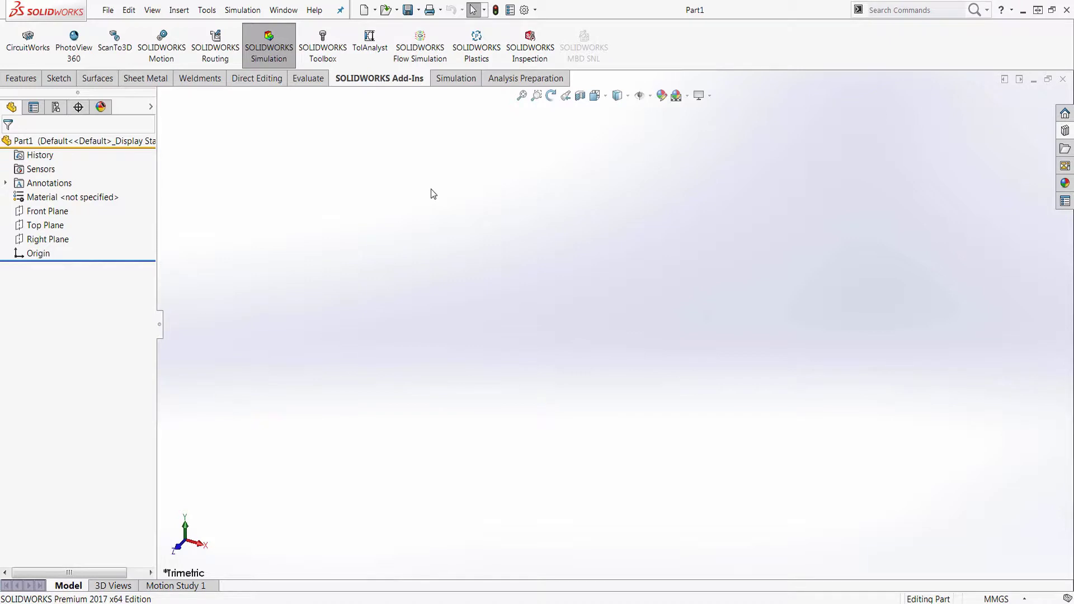
# Open the SOLIDWORKS Simulation tutorials and go to the Trend Tracker lesson in the Simulation Standard set
pyautogui.click(315, 10)
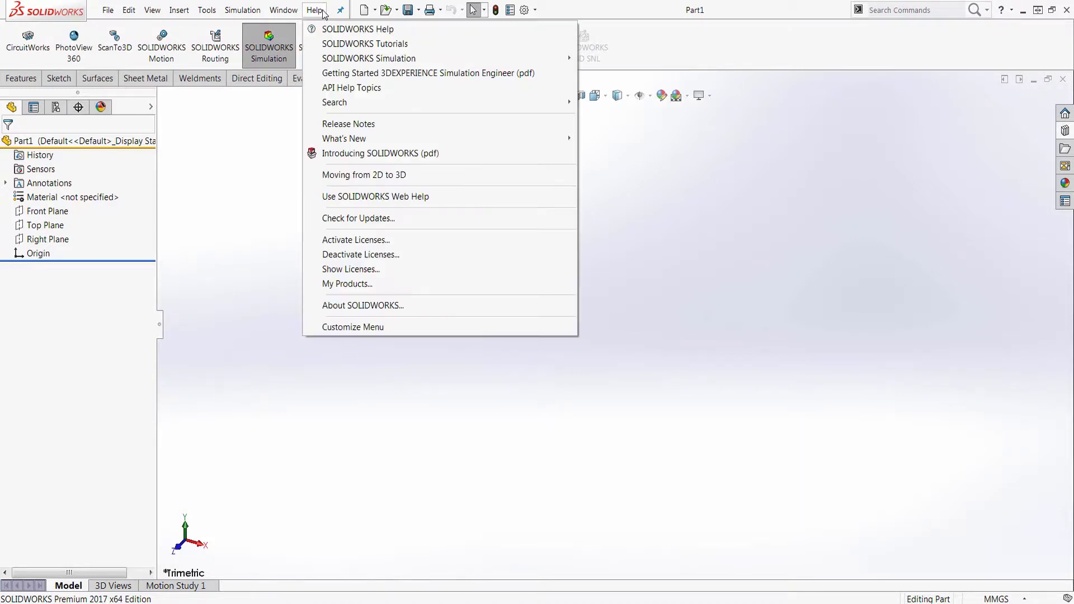
pyautogui.moveTo(456, 59)
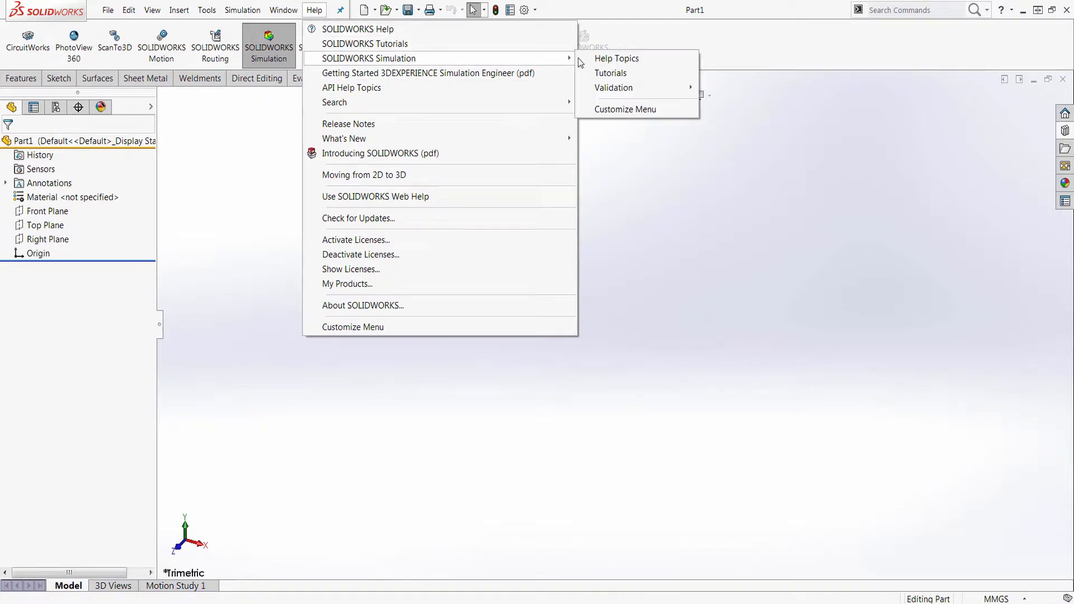
pyautogui.click(609, 74)
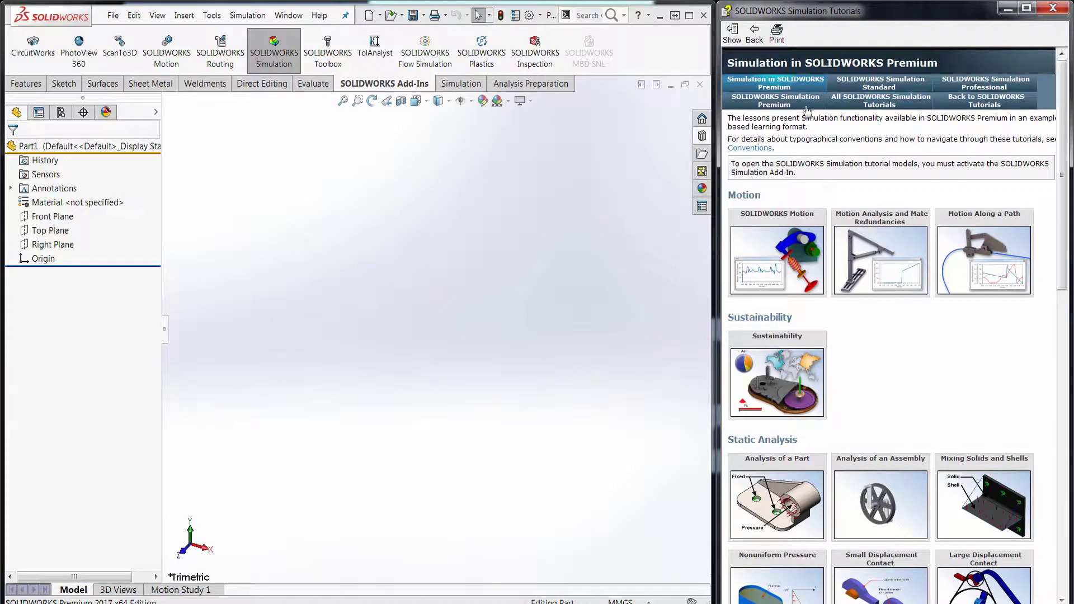
pyautogui.click(853, 95)
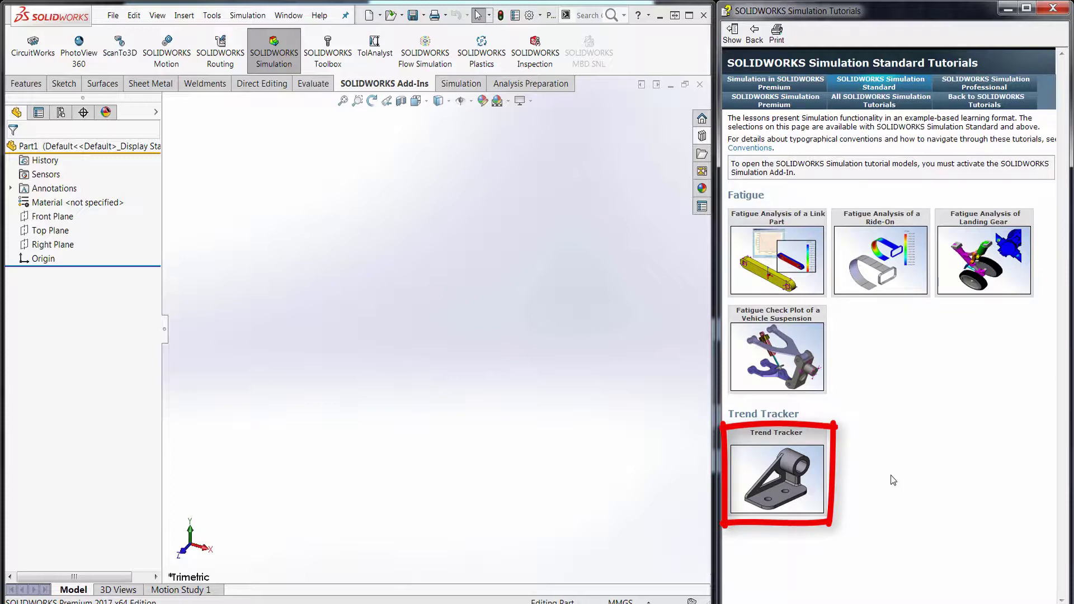
pyautogui.click(791, 486)
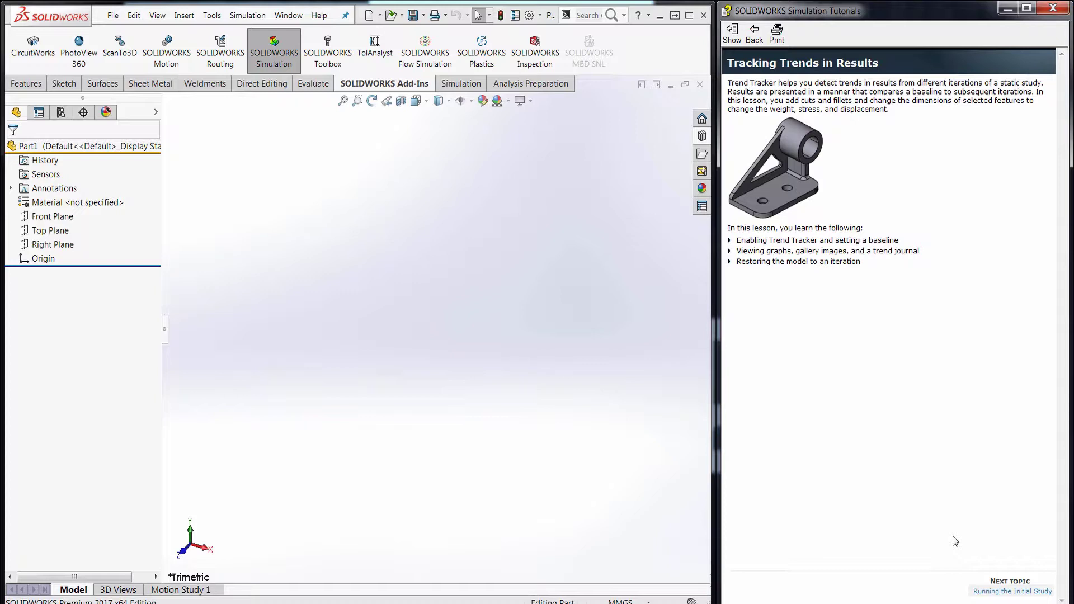
# Open TrendTracker.SLDPRT from the Running the Initial Study topic, allowing the ActiveX interaction, close the tutorials and maximize the modelling window
pyautogui.click(993, 592)
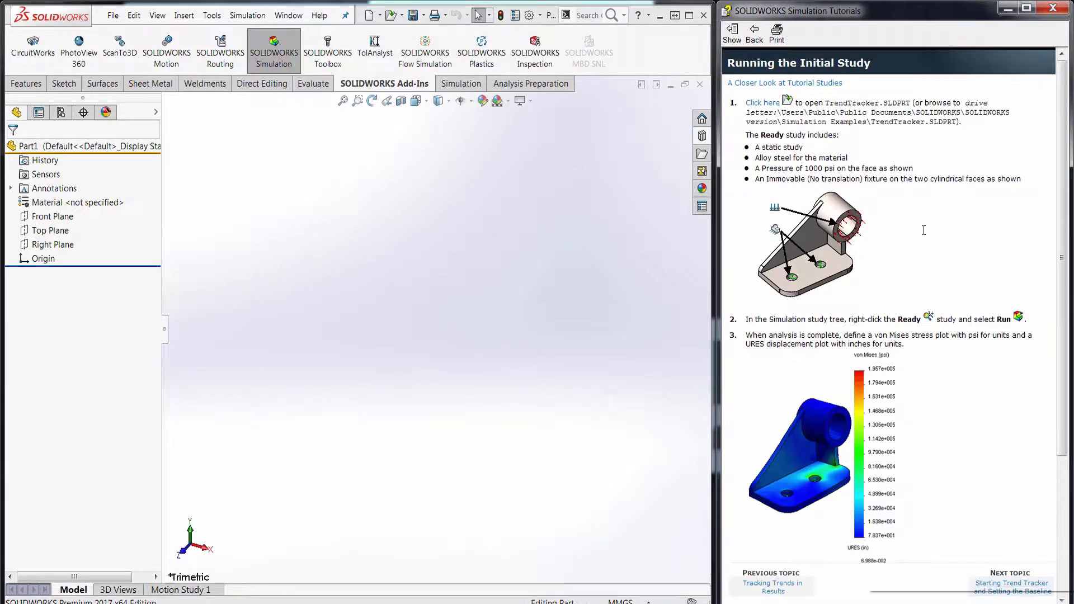
pyautogui.click(766, 107)
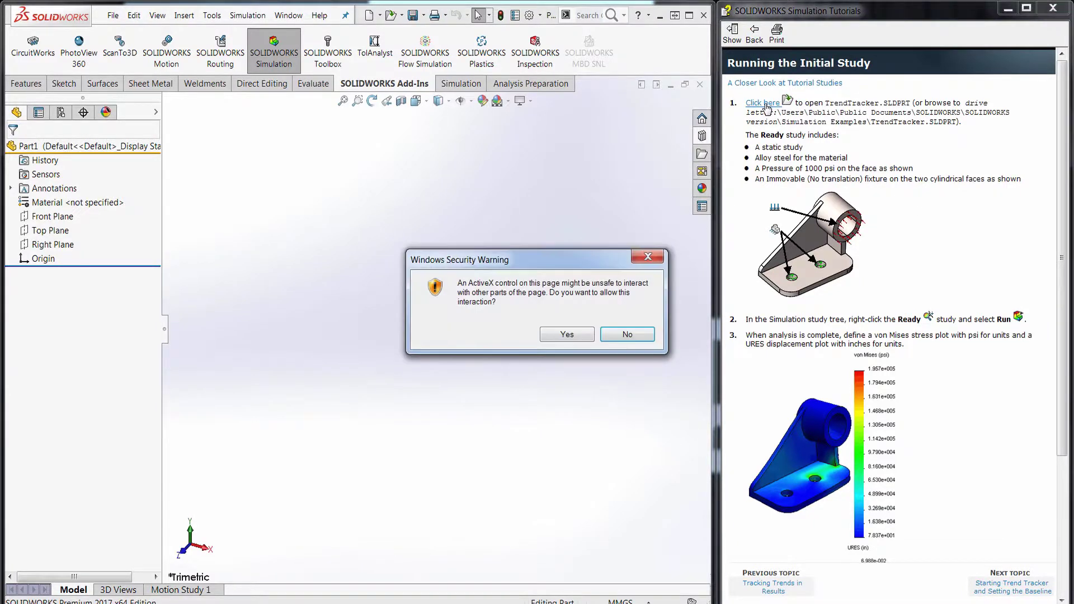
pyautogui.click(583, 334)
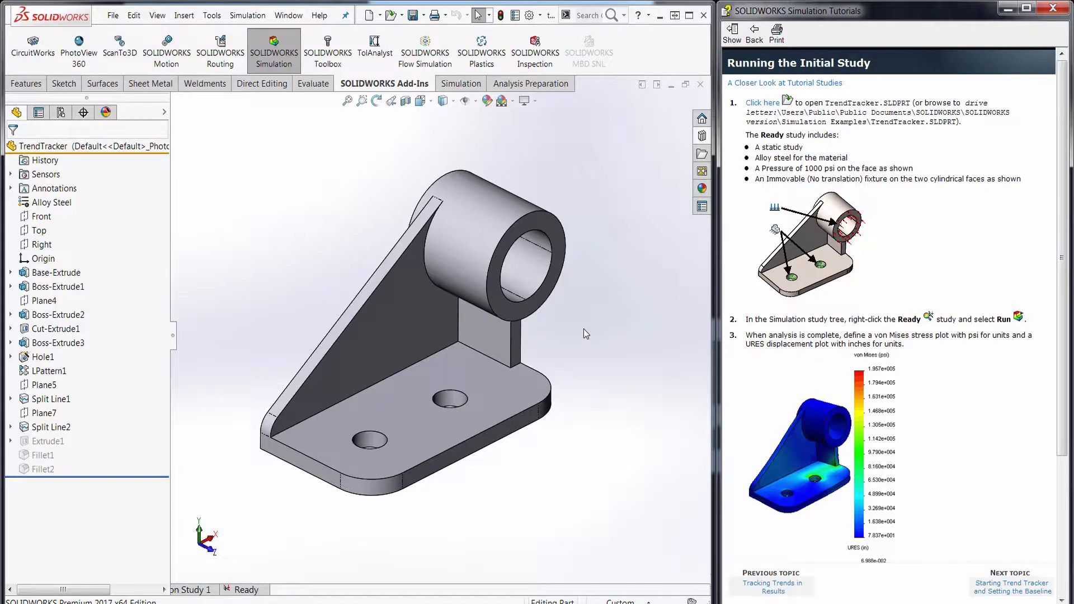
pyautogui.click(1052, 8)
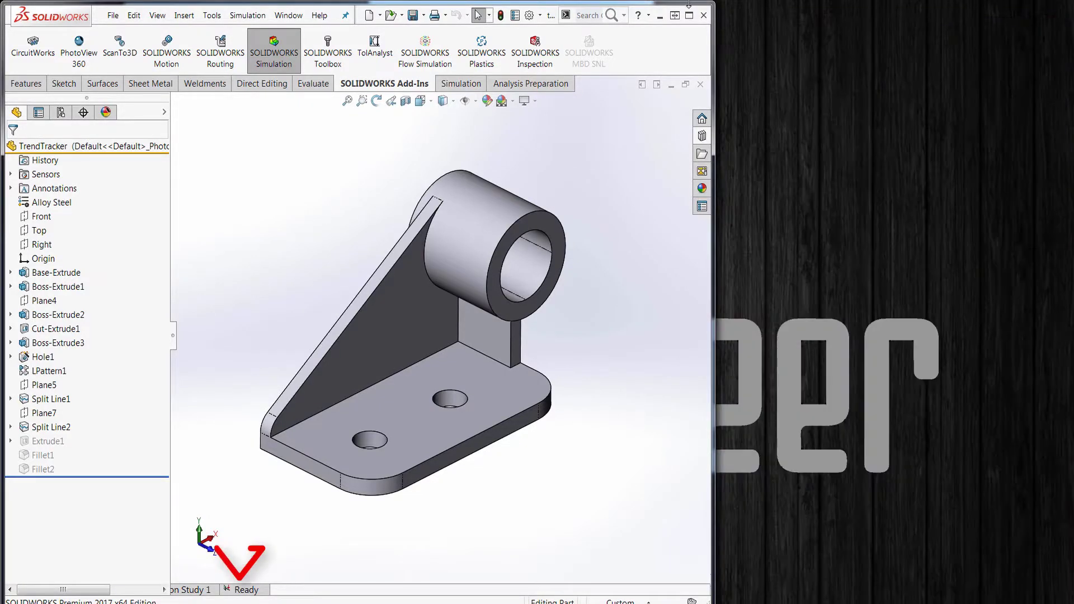
pyautogui.click(689, 15)
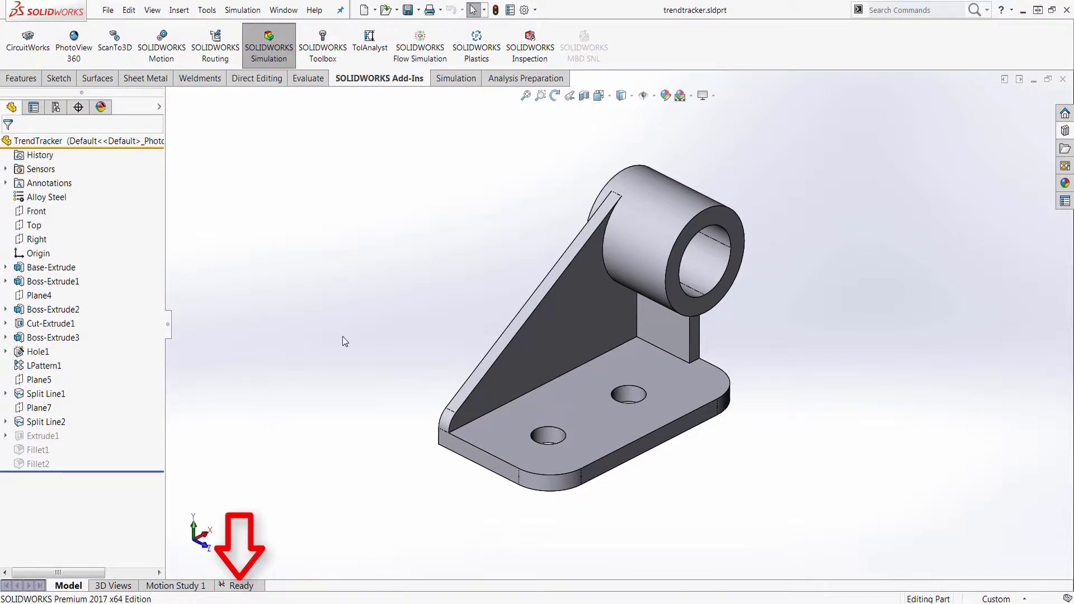
# Open the Ready study and review its part material, Restraint-1 fixture and Pressure-1 load on the model
pyautogui.click(241, 585)
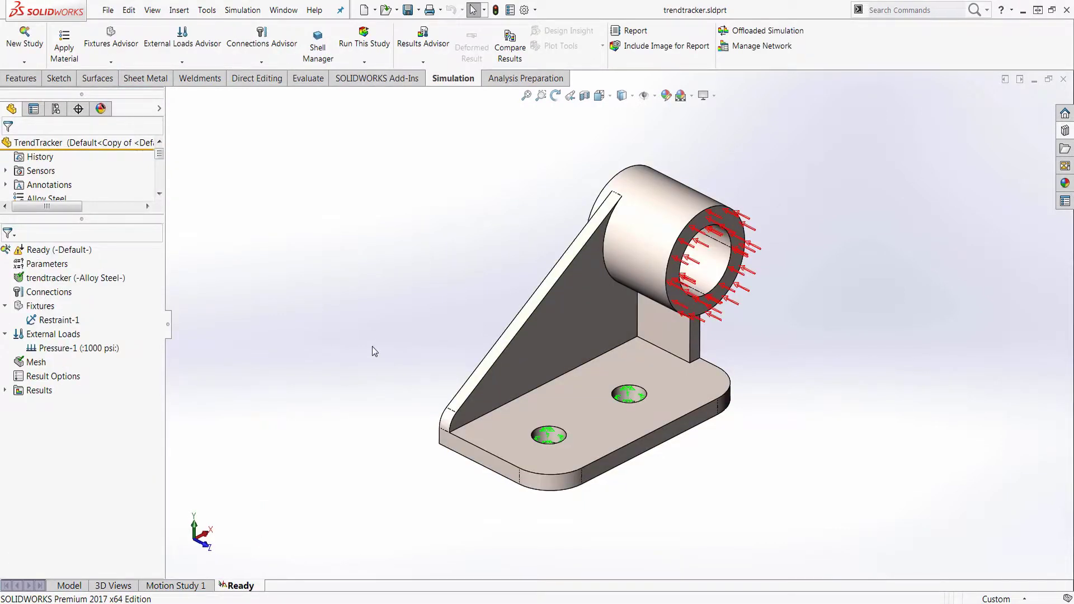
pyautogui.click(107, 282)
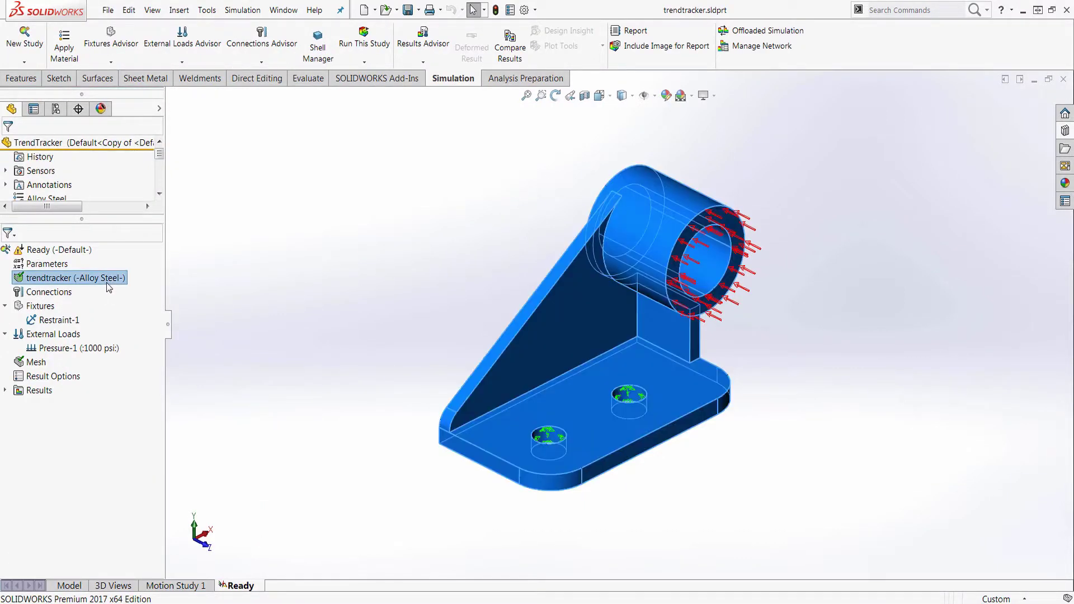
pyautogui.click(69, 322)
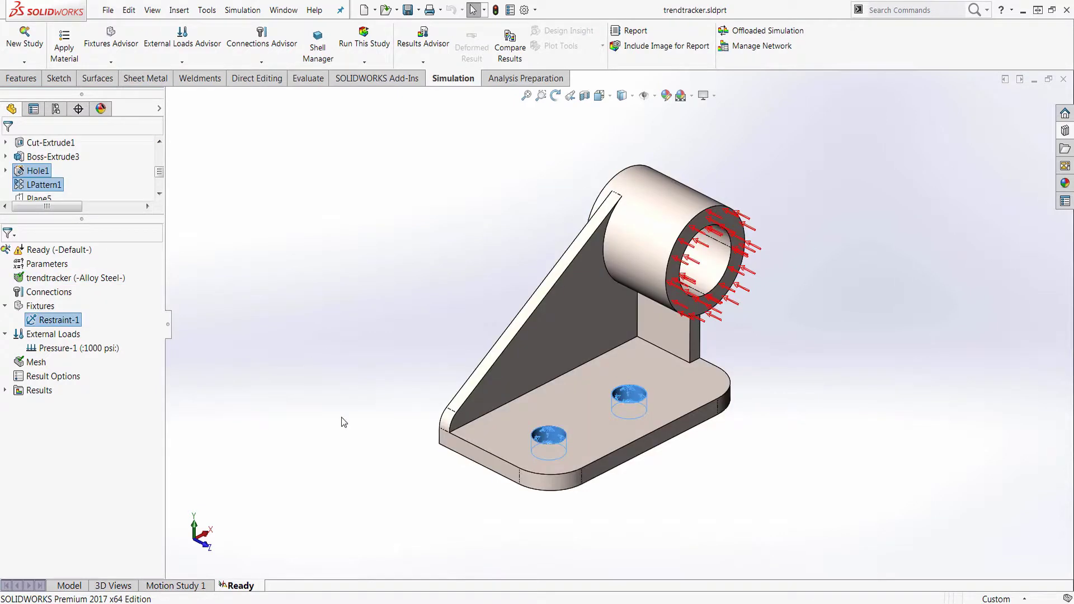
pyautogui.click(101, 349)
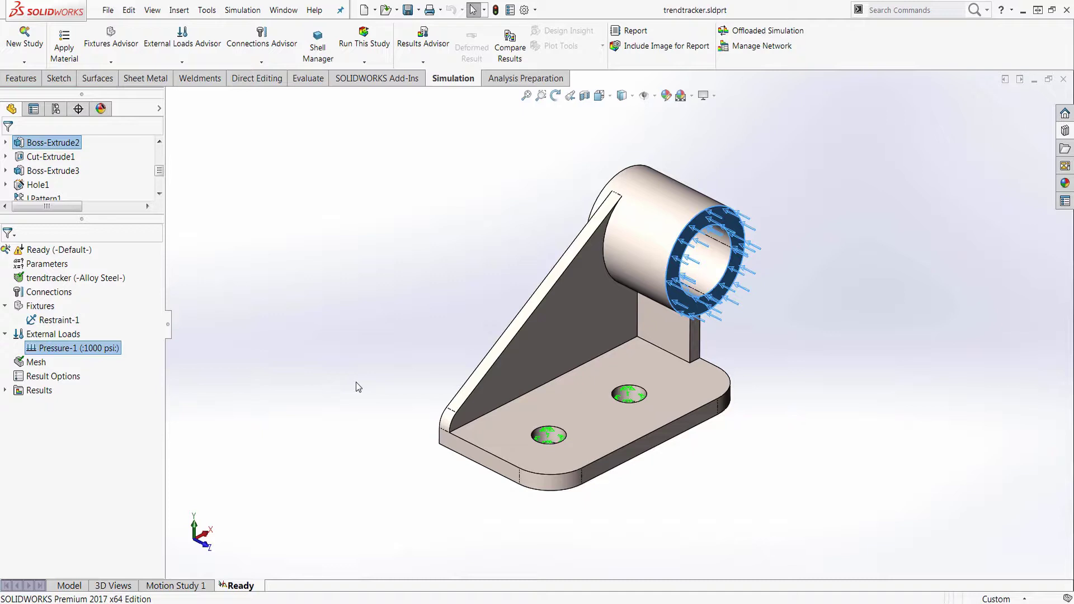
pyautogui.click(323, 385)
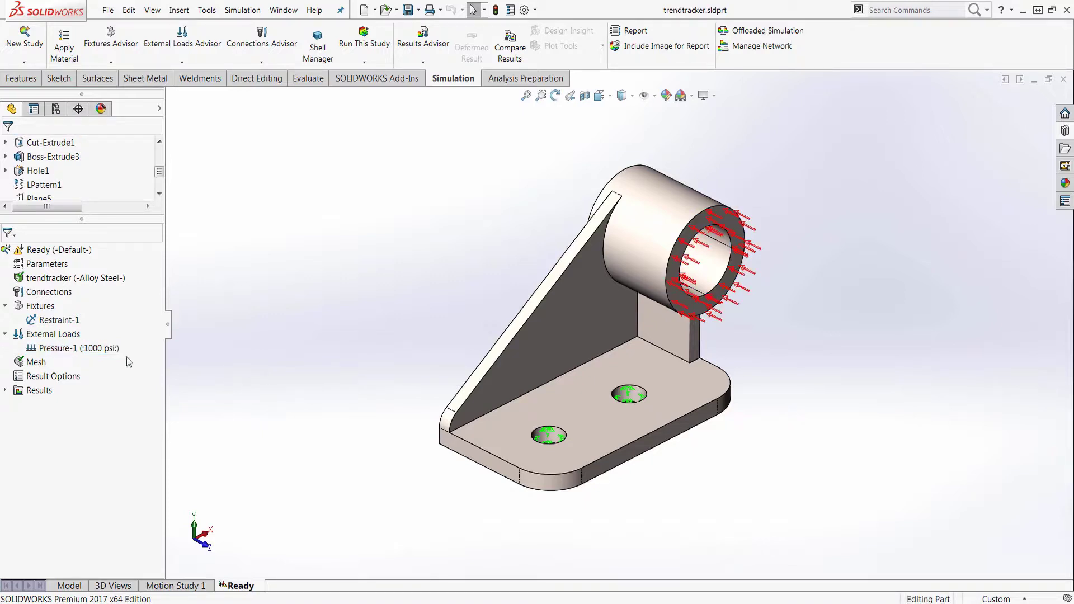
# Mesh the part with the default mesh density and run the Ready study
pyautogui.rightClick(43, 360)
pyautogui.click(113, 143)
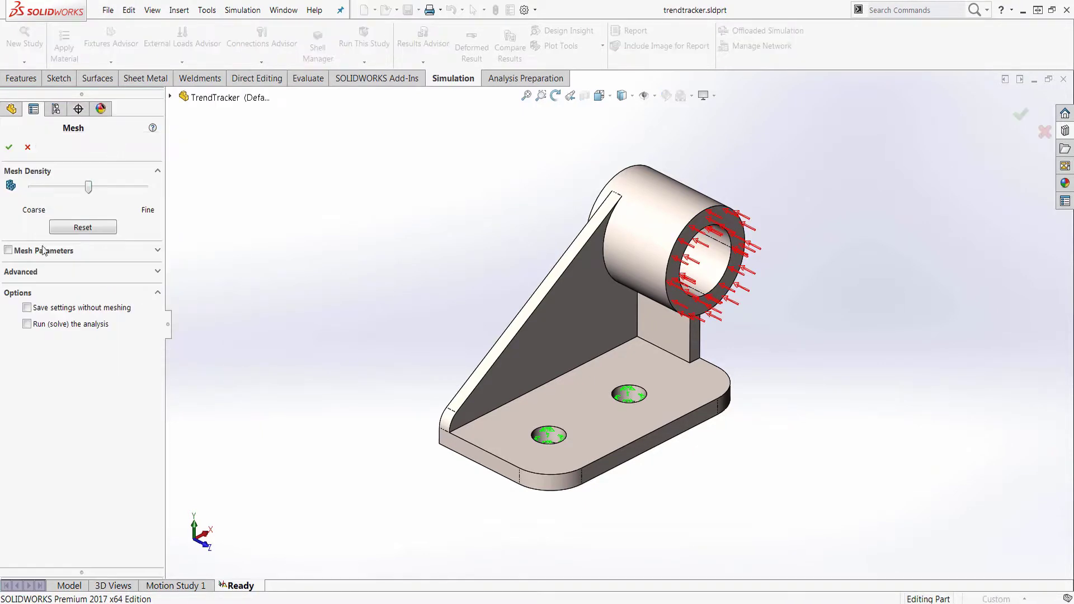
pyautogui.click(9, 147)
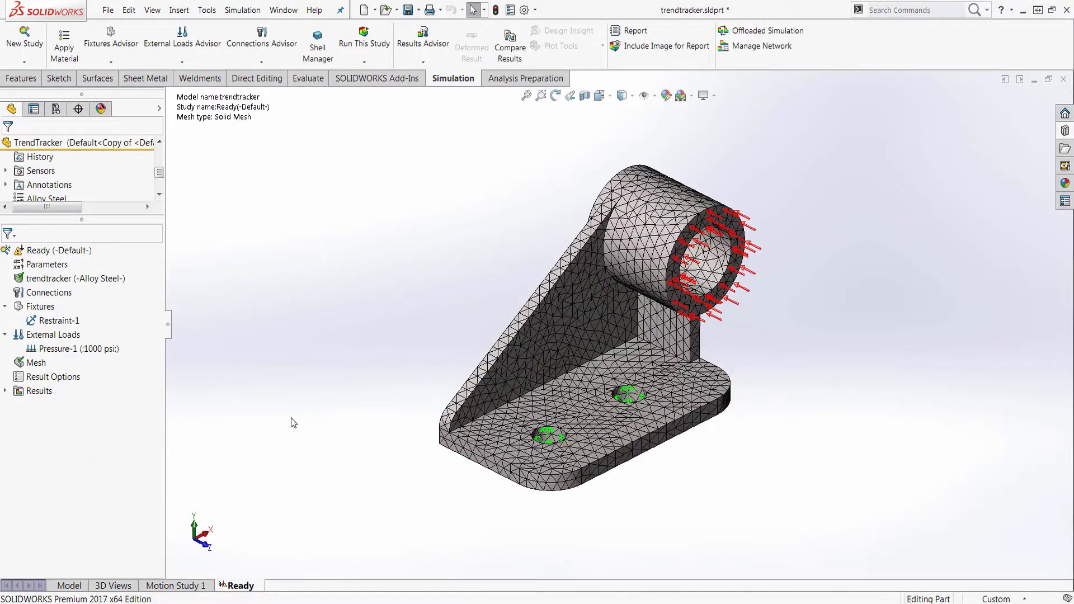
pyautogui.rightClick(78, 249)
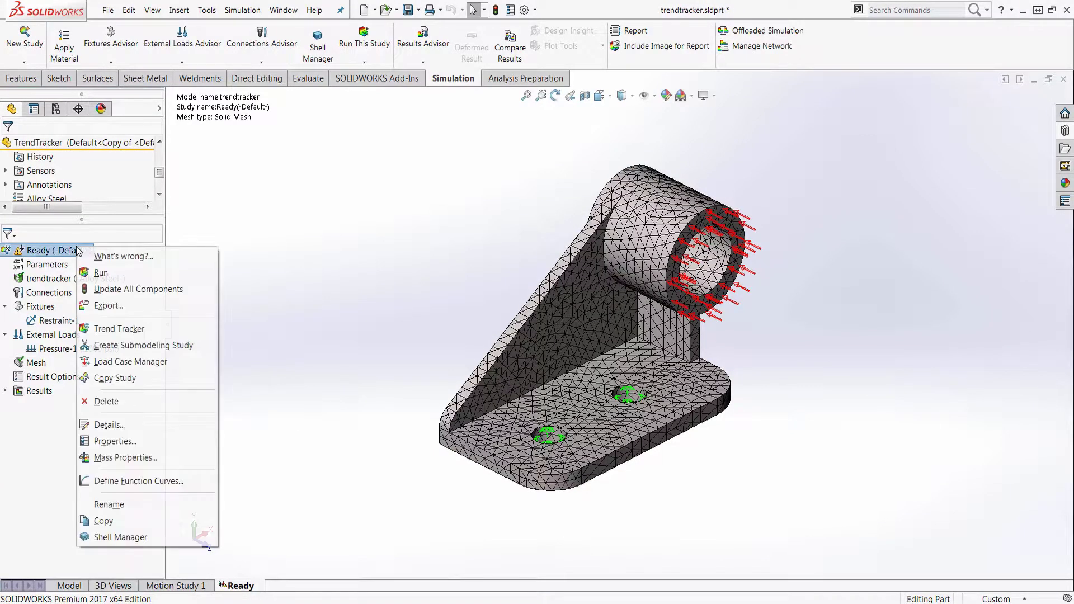
pyautogui.click(92, 273)
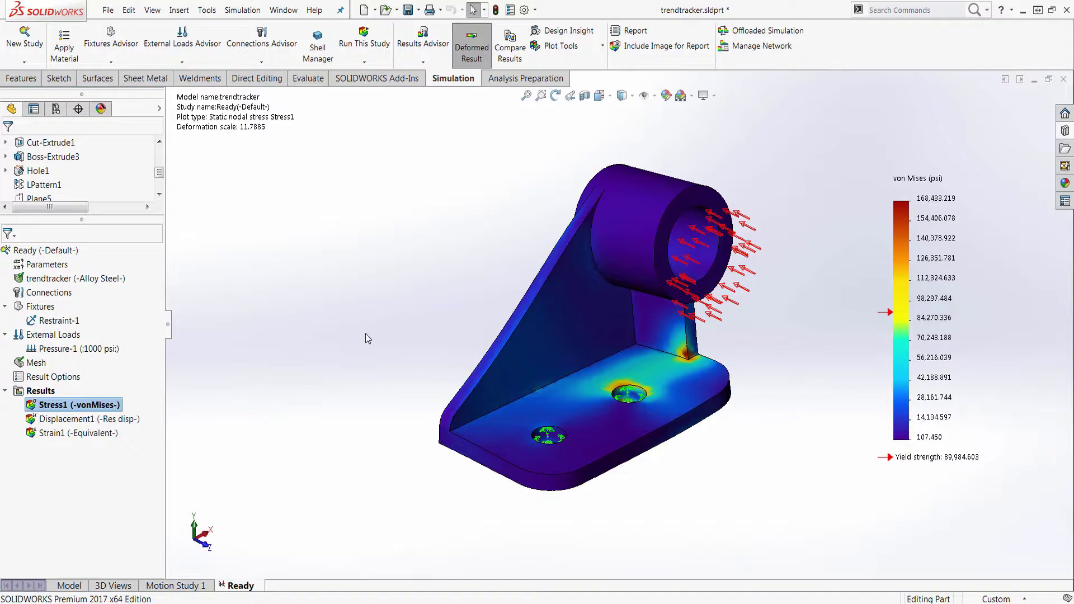
# Add a Trend Tracker to the Ready study and expand its entry in the study tree
pyautogui.rightClick(66, 253)
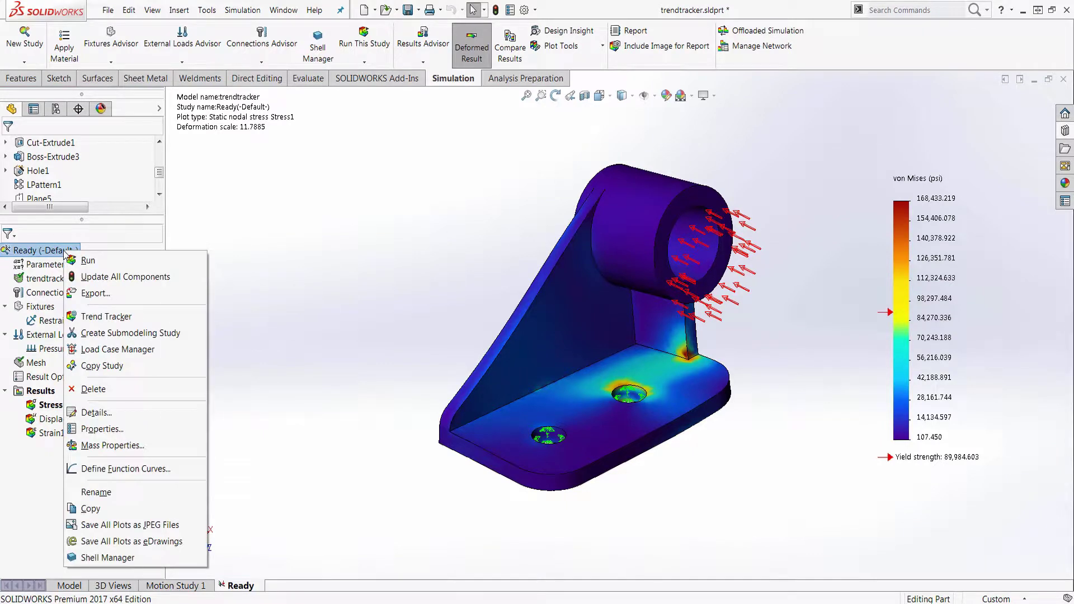
pyautogui.click(90, 317)
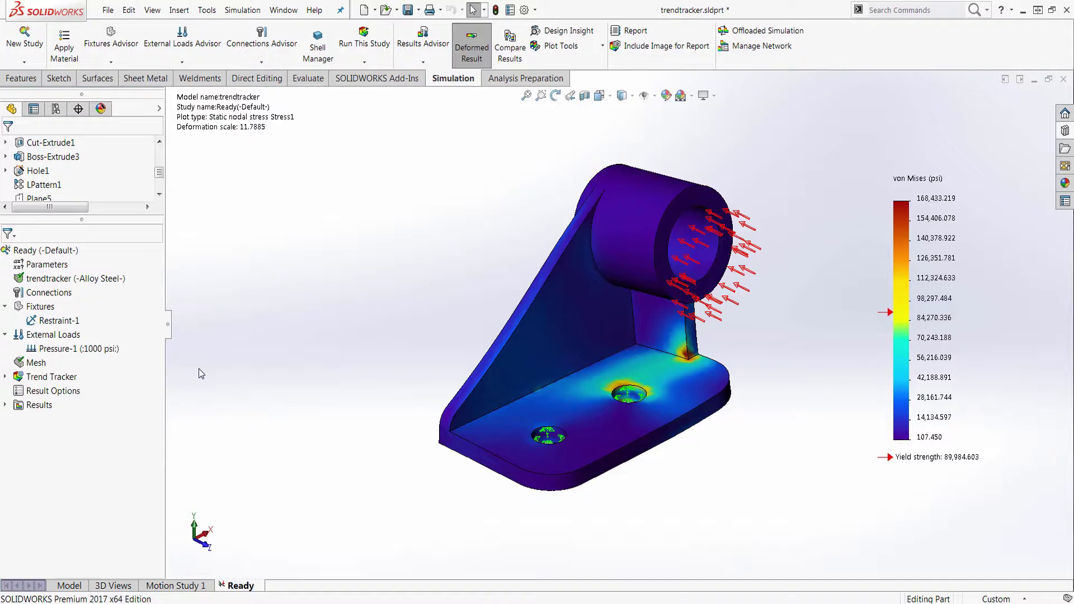
pyautogui.click(5, 376)
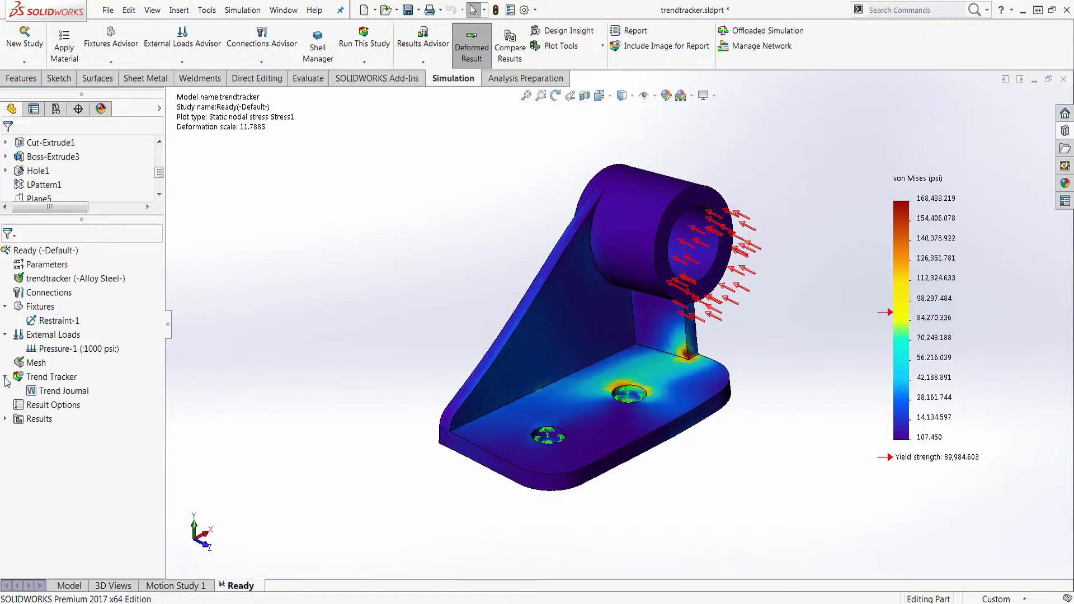
# Set the current results as the Trend Tracker baseline, allowing the model to be saved, and close the baseline plot image
pyautogui.rightClick(37, 378)
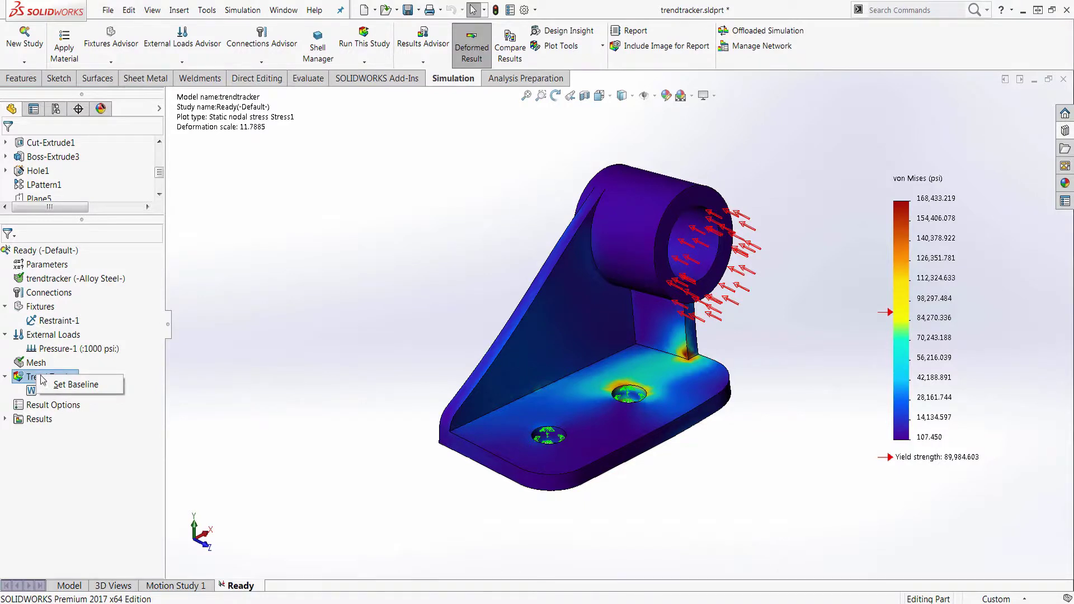
pyautogui.click(71, 386)
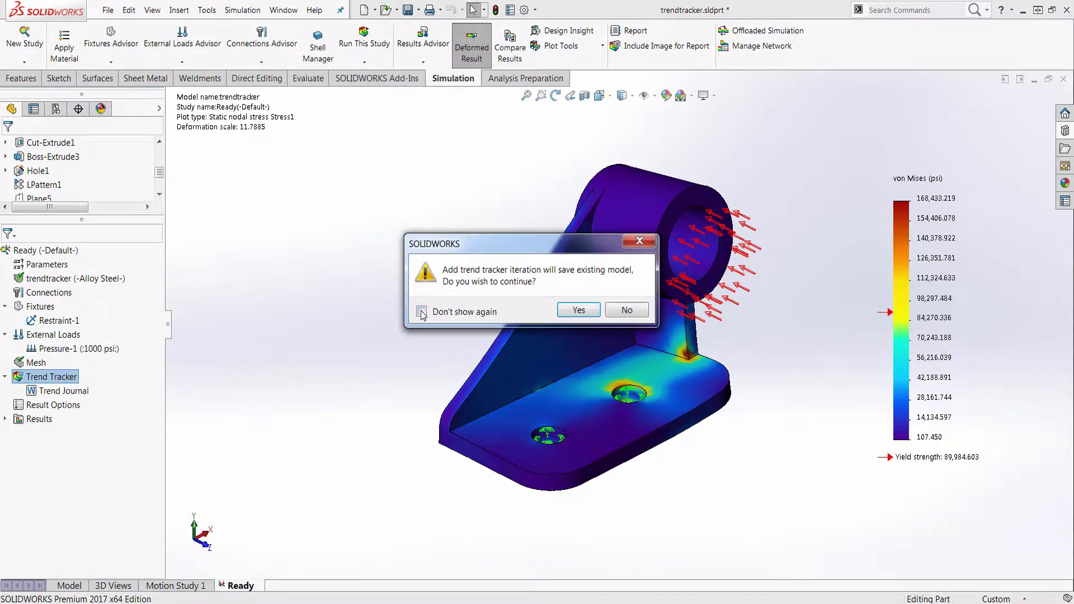
pyautogui.click(577, 310)
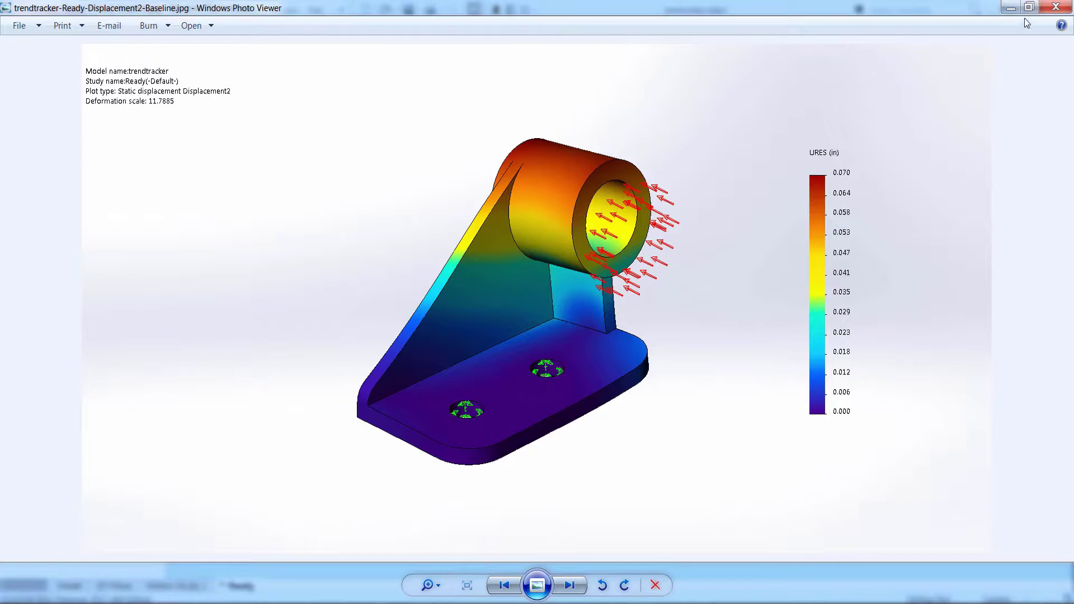
pyautogui.click(1053, 7)
pyautogui.click(1053, 7)
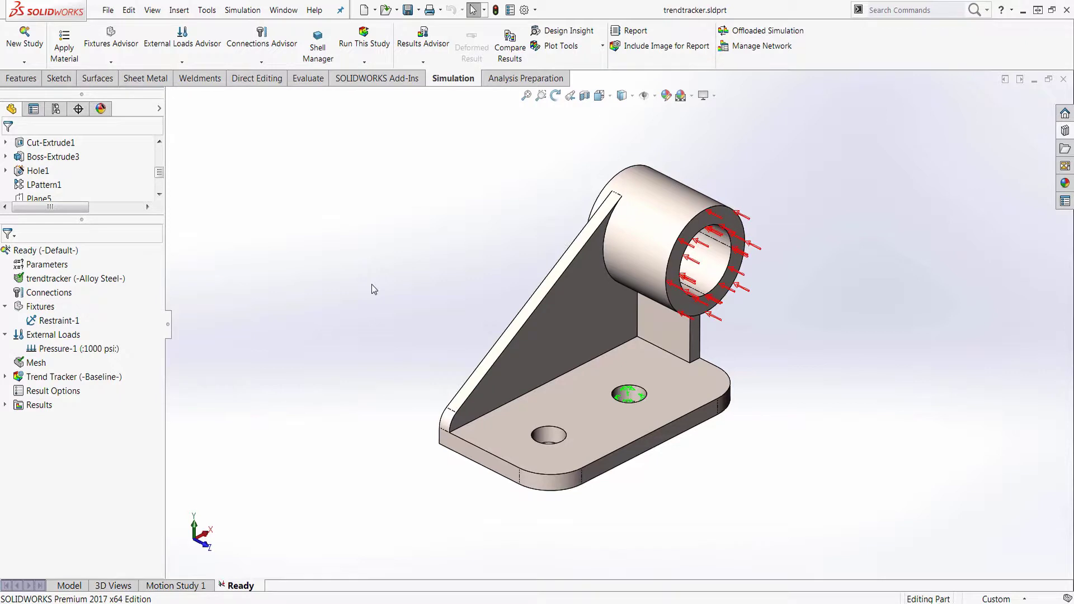
# View the Mass2 graph under the Trend Tracker and check which Trend Tracker options are available
pyautogui.click(5, 377)
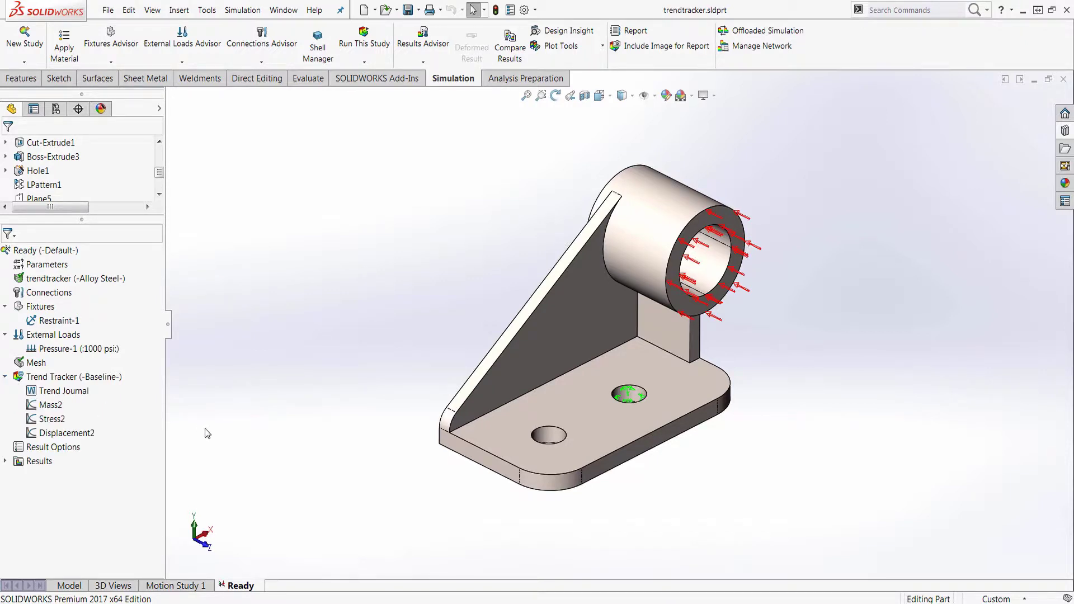
pyautogui.doubleClick(51, 405)
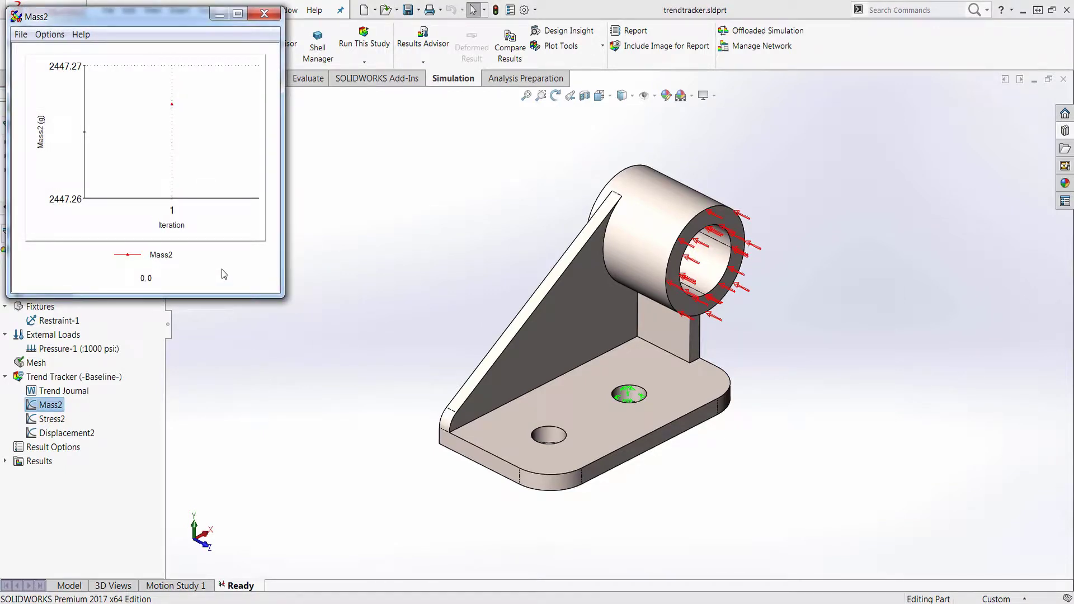
pyautogui.click(264, 13)
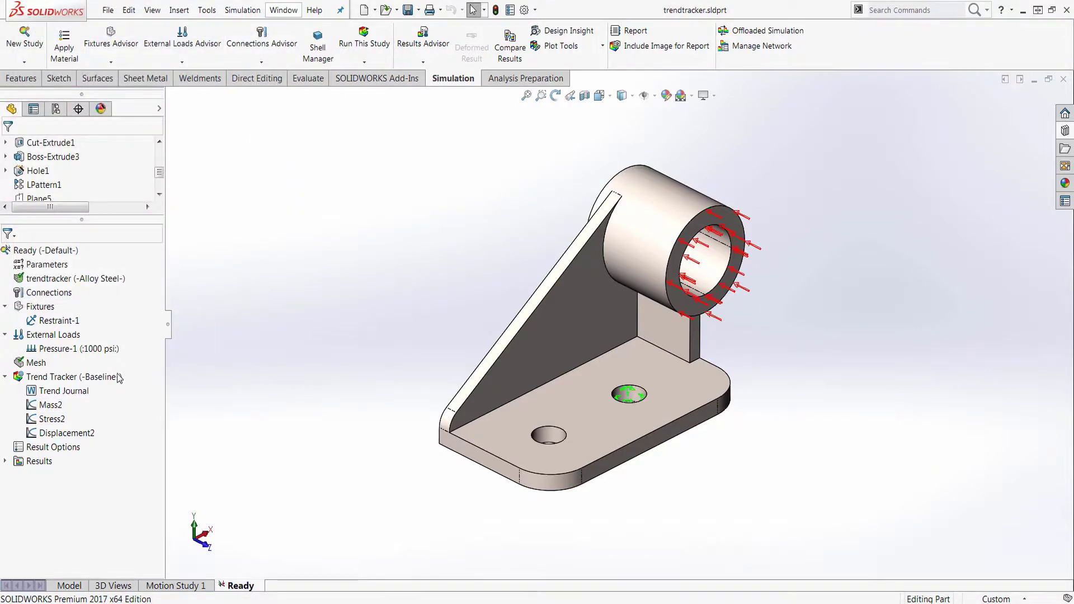
pyautogui.rightClick(91, 382)
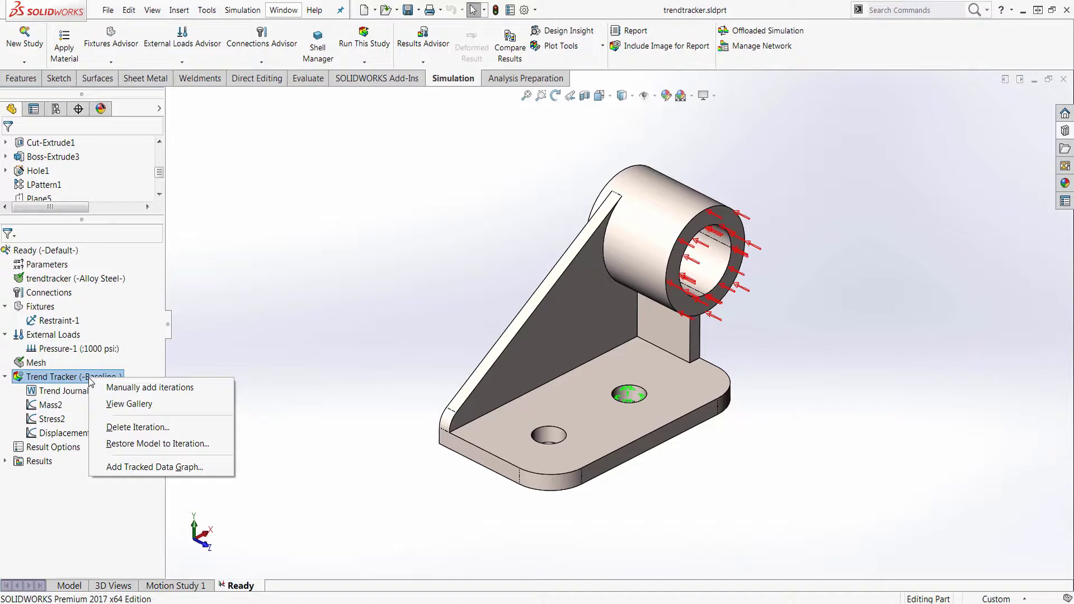
pyautogui.click(221, 343)
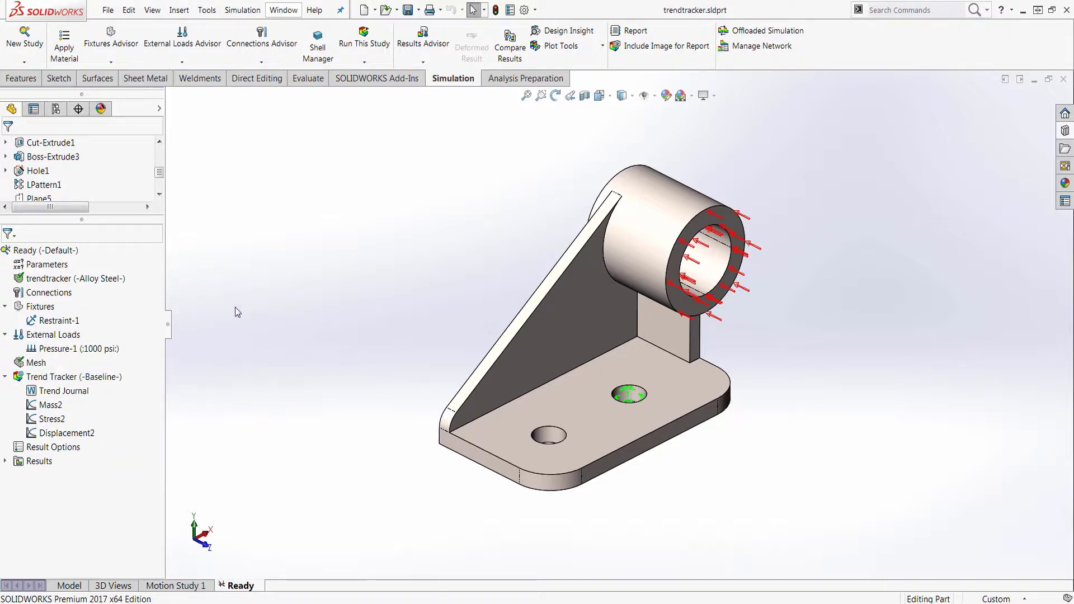
# Create a Simulation Data sensor for the stress quantity P1: 1st Principal Stress, in psi, using Model Max across all steps
pyautogui.click(314, 83)
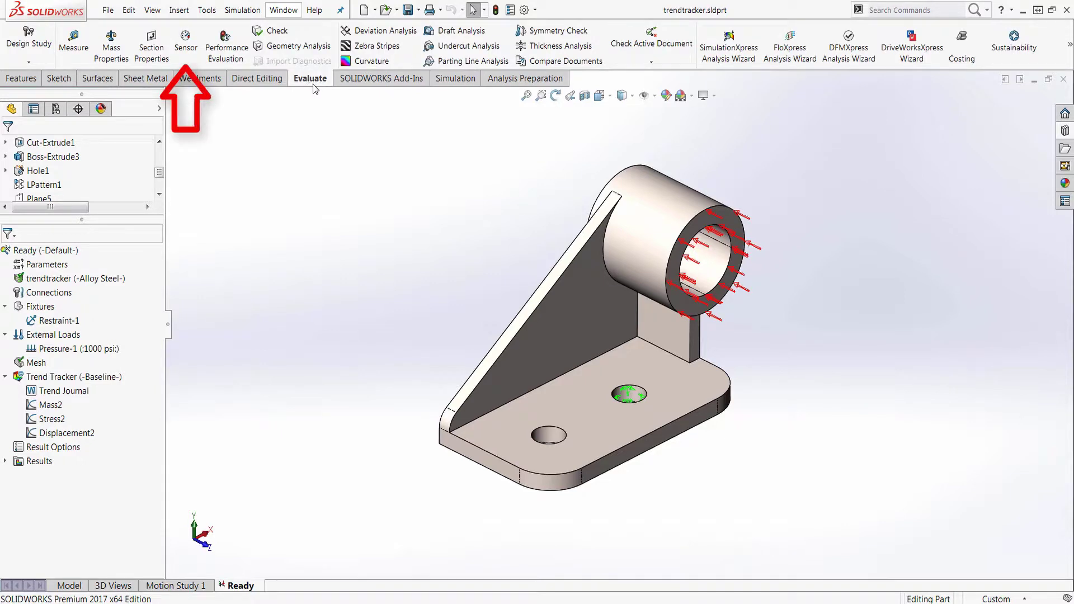
pyautogui.click(185, 40)
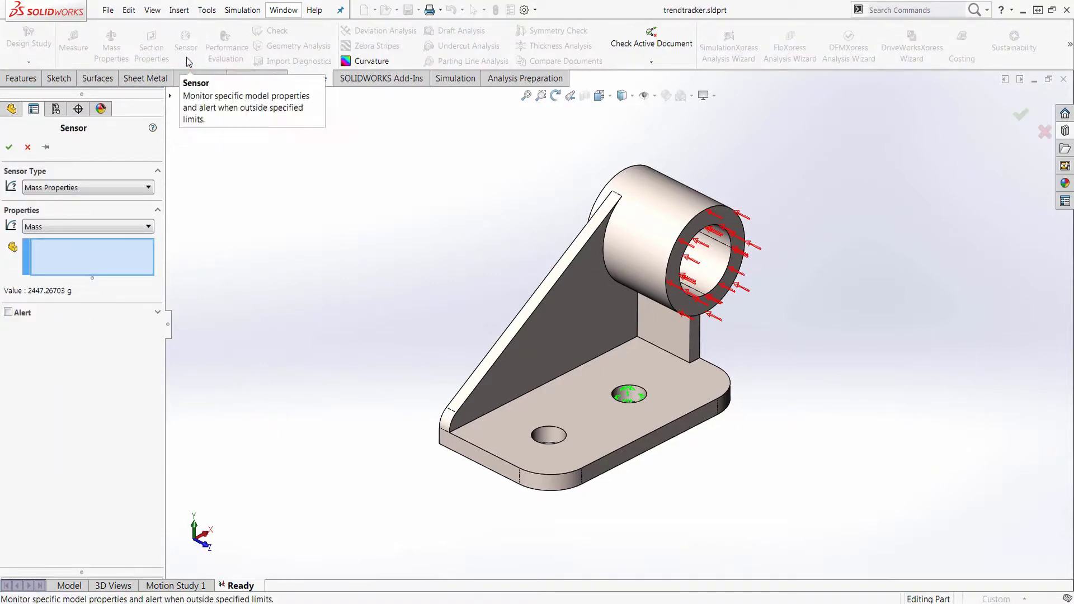
pyautogui.click(124, 190)
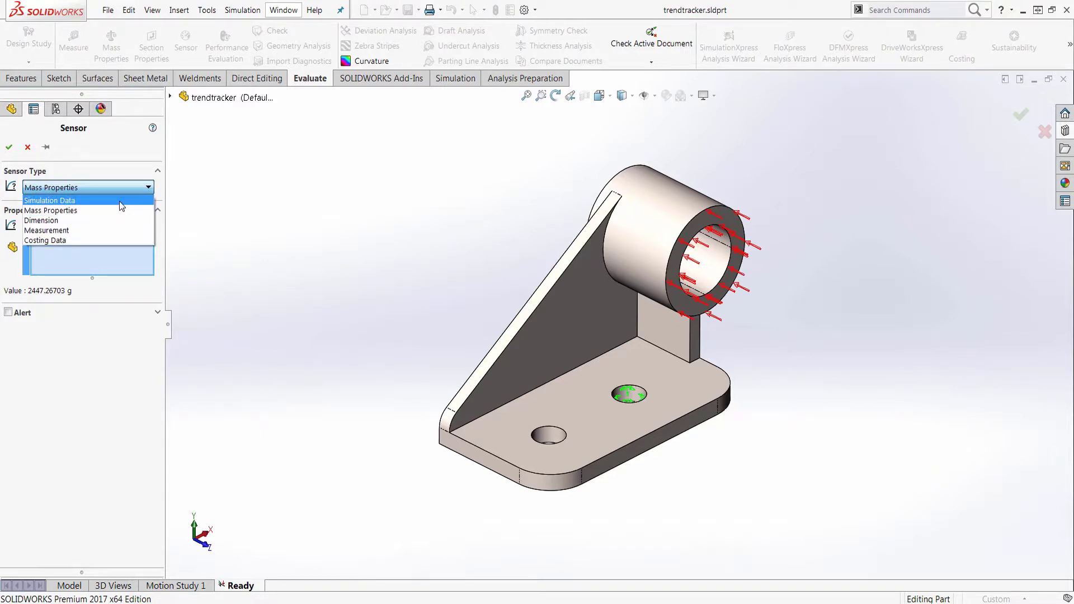
pyautogui.click(121, 201)
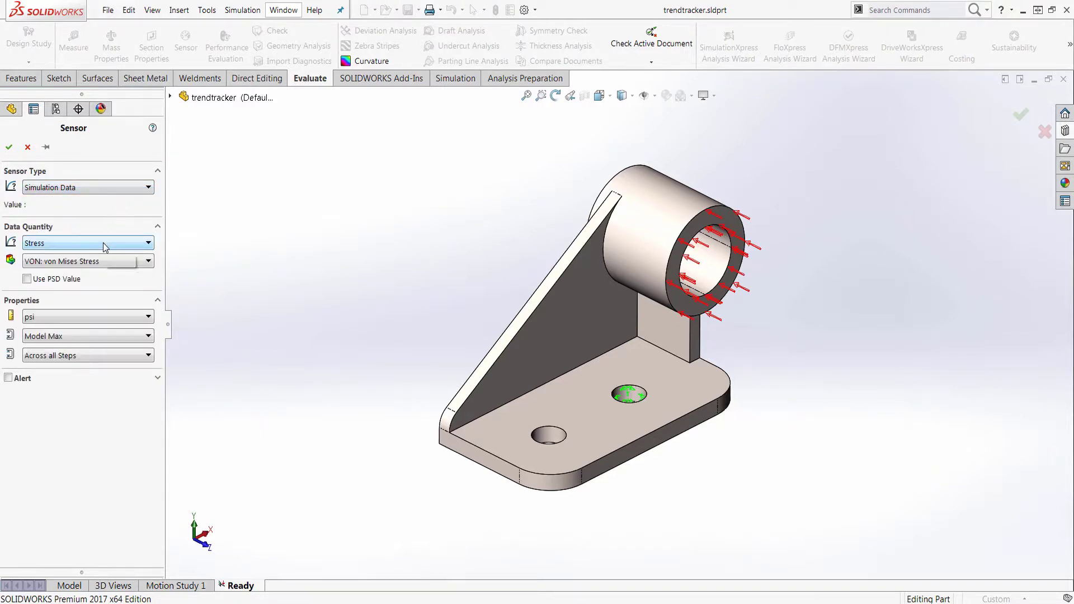
pyautogui.click(105, 246)
pyautogui.click(105, 247)
pyautogui.click(107, 263)
pyautogui.click(100, 284)
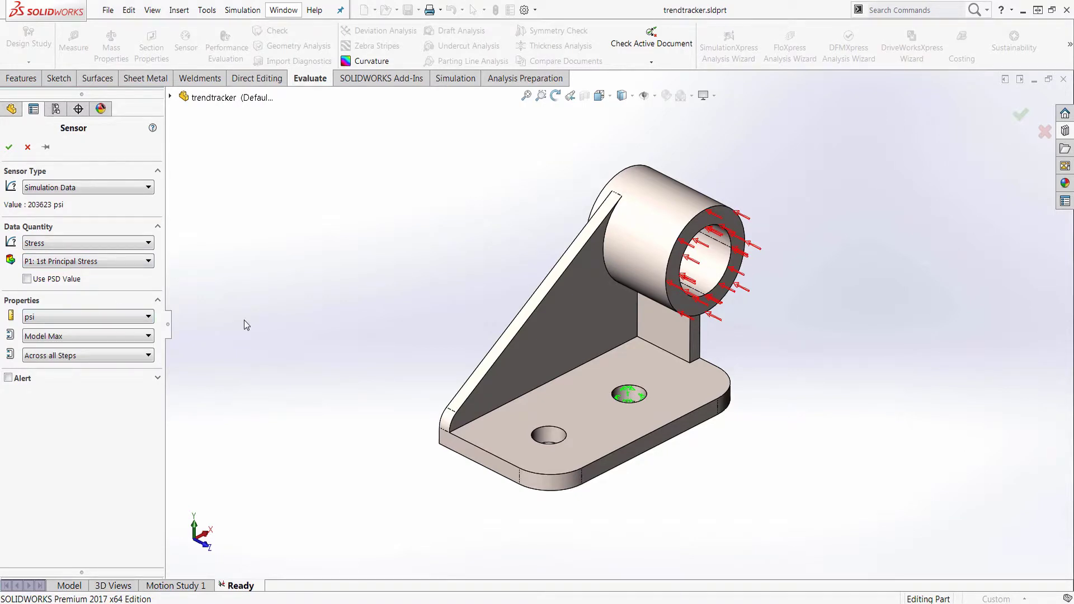
pyautogui.click(9, 147)
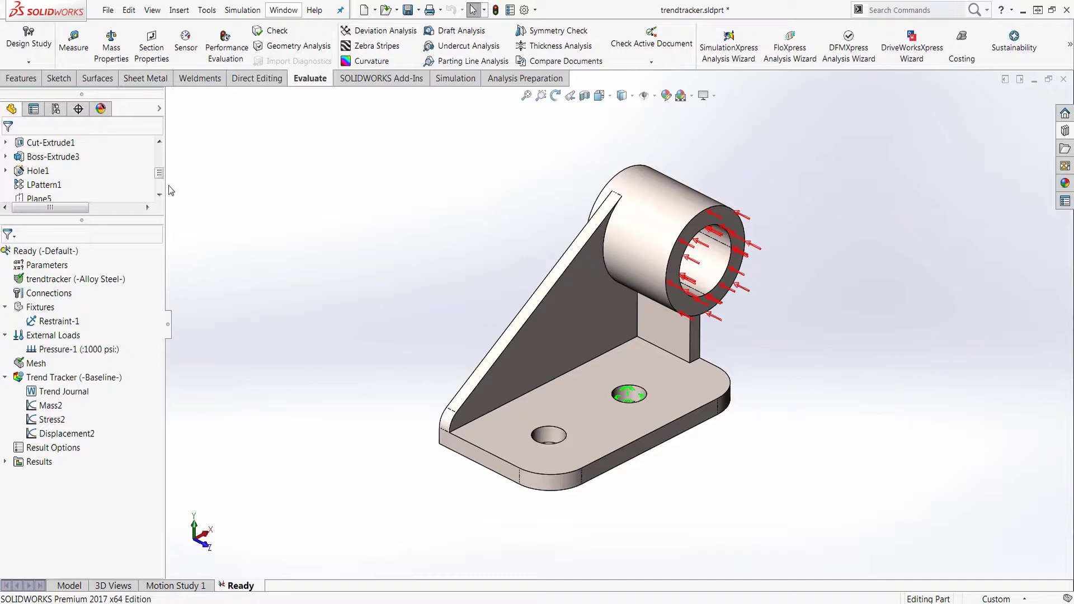
# Locate the new principal stress sensor in the part's Sensors folder
pyautogui.moveTo(160, 177); pyautogui.dragTo(161, 161)
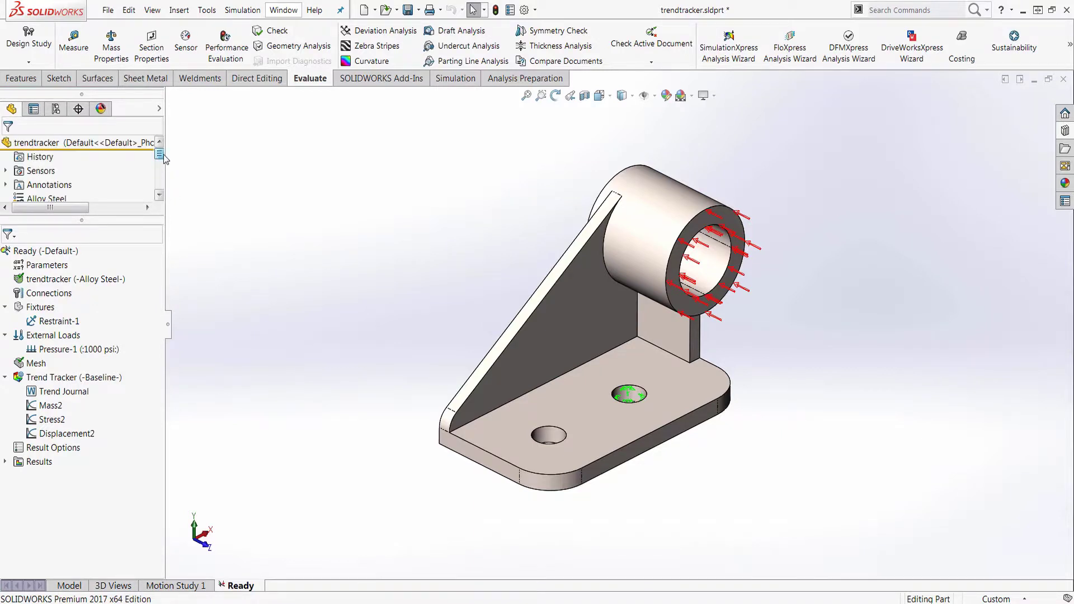
pyautogui.scroll(-5, 12, 174)
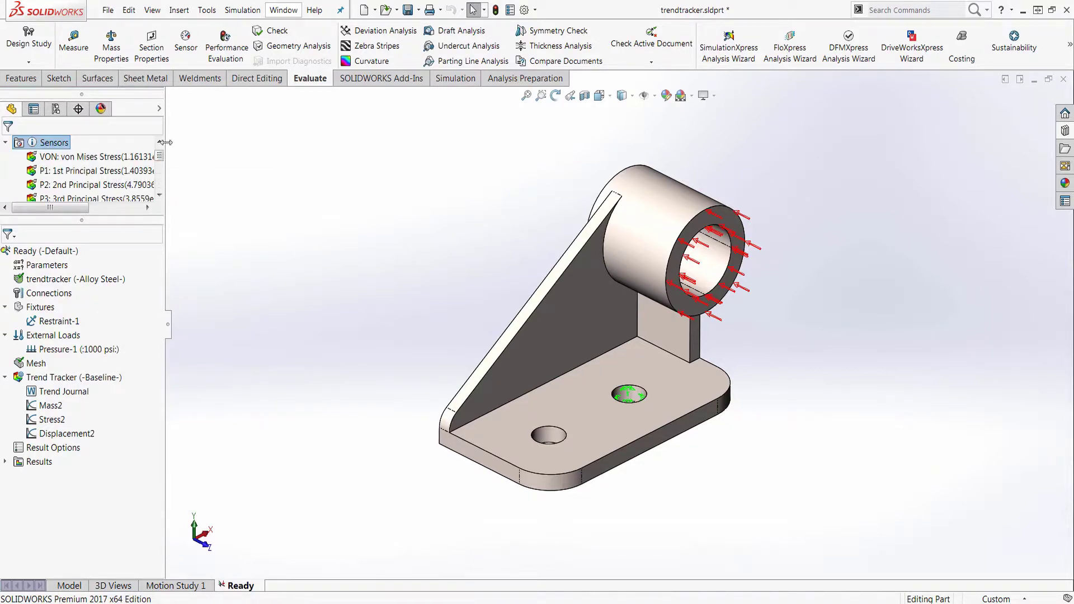
pyautogui.moveTo(161, 159); pyautogui.dragTo(160, 170)
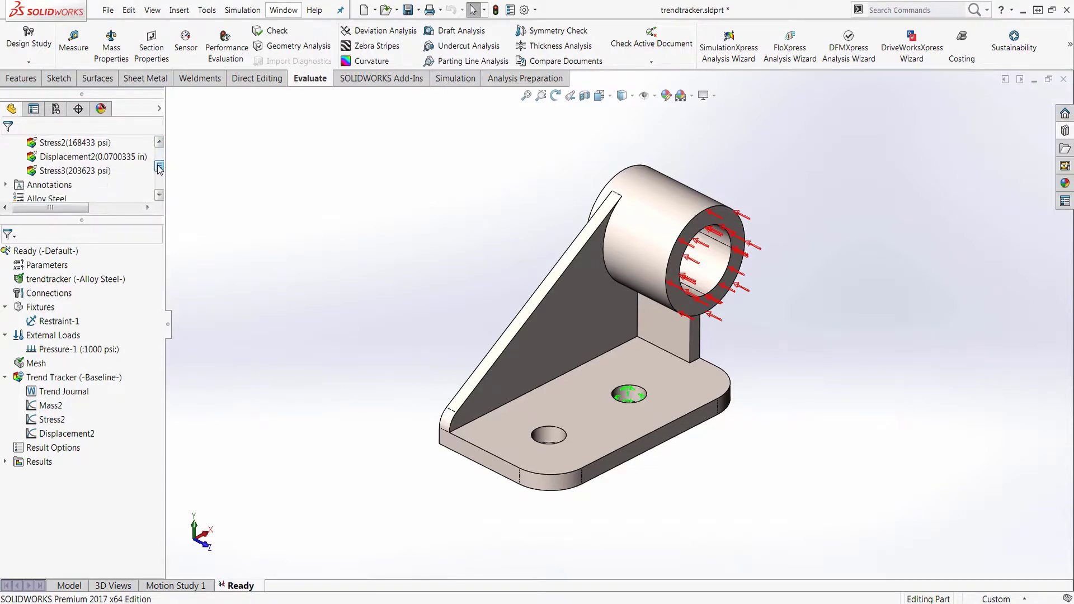
pyautogui.click(101, 172)
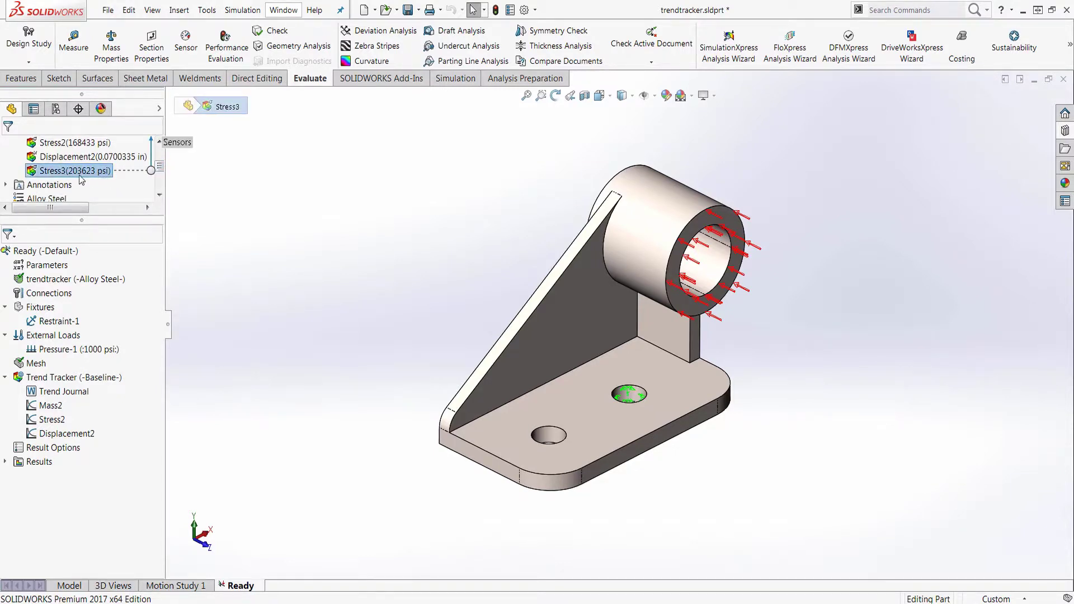
pyautogui.click(233, 214)
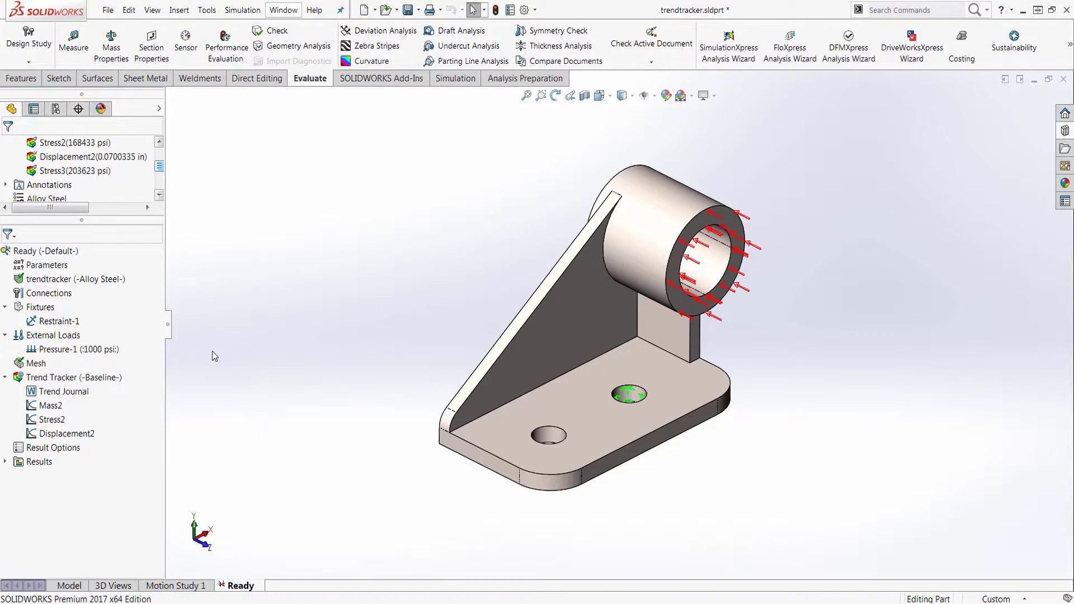
# Add a tracked data graph for the Stress3 sensor to the Trend Tracker and check its list of graphs
pyautogui.rightClick(104, 380)
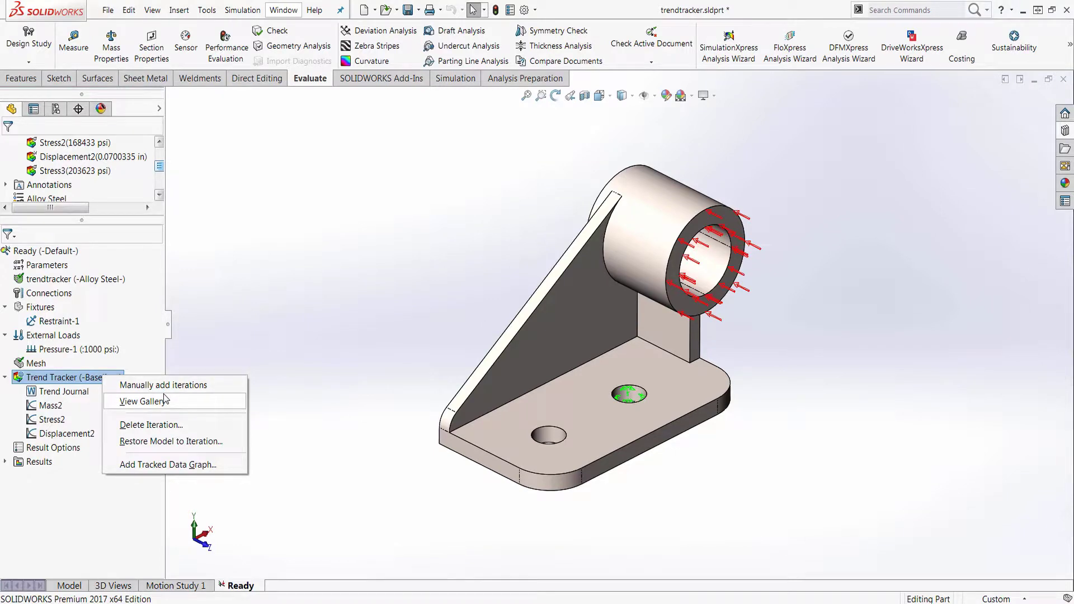
pyautogui.click(166, 466)
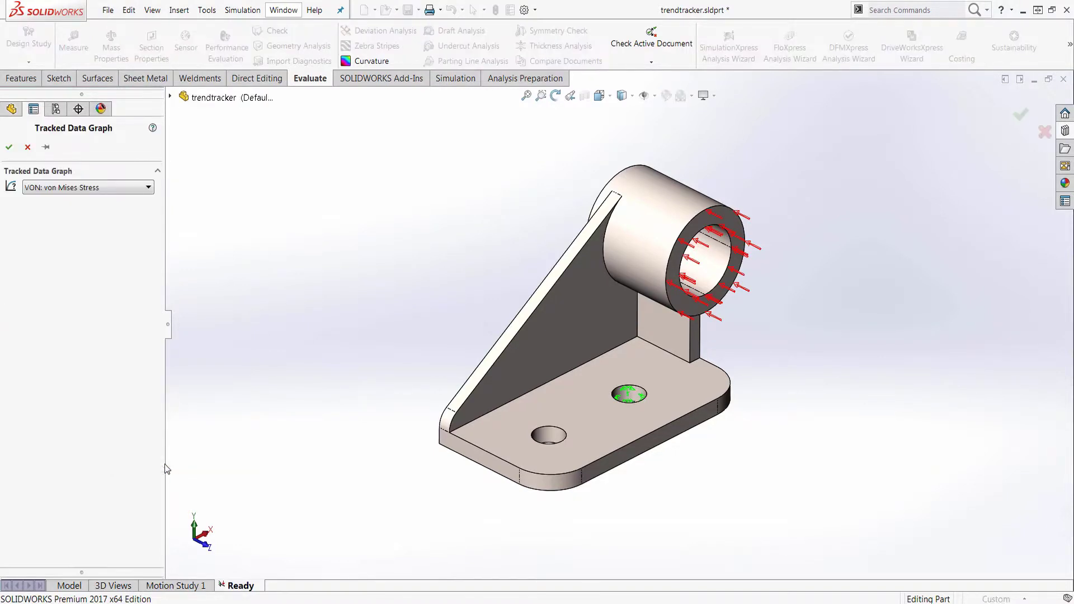
pyautogui.click(136, 187)
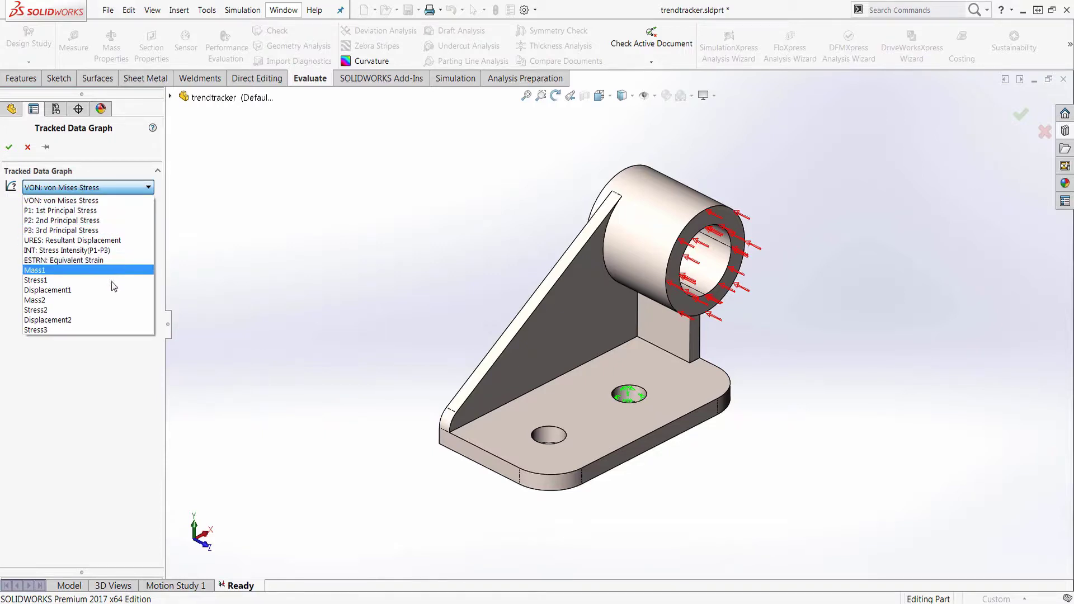
pyautogui.click(106, 331)
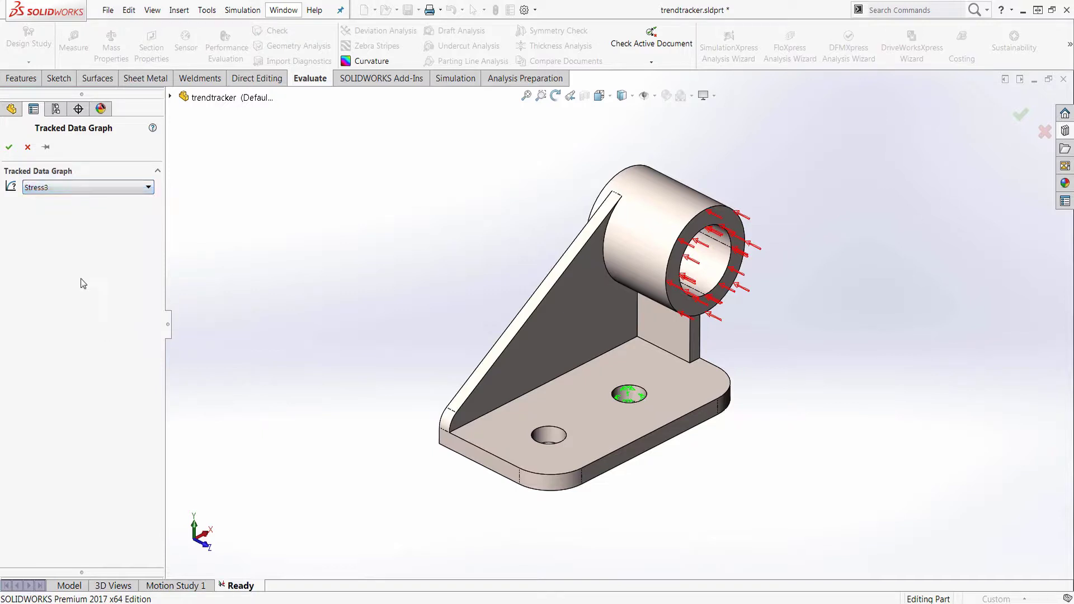
pyautogui.click(9, 147)
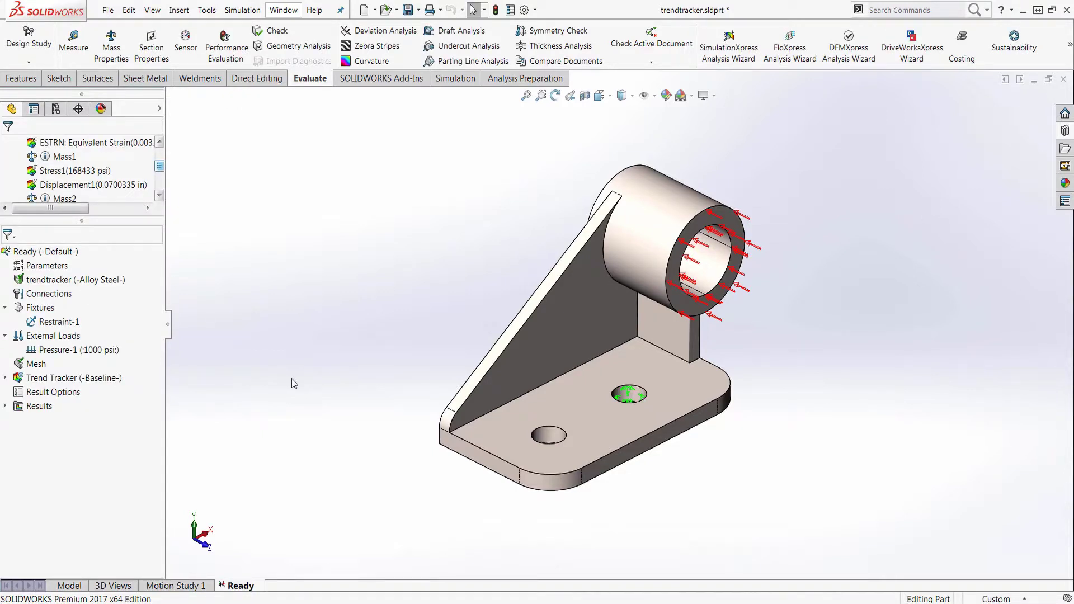
pyautogui.click(6, 379)
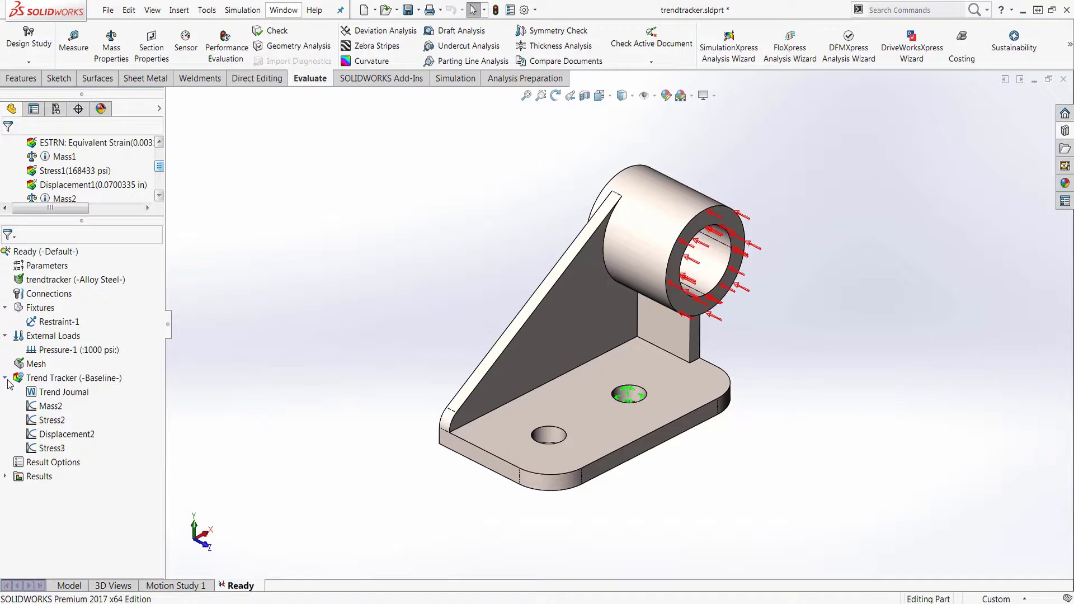
pyautogui.click(6, 379)
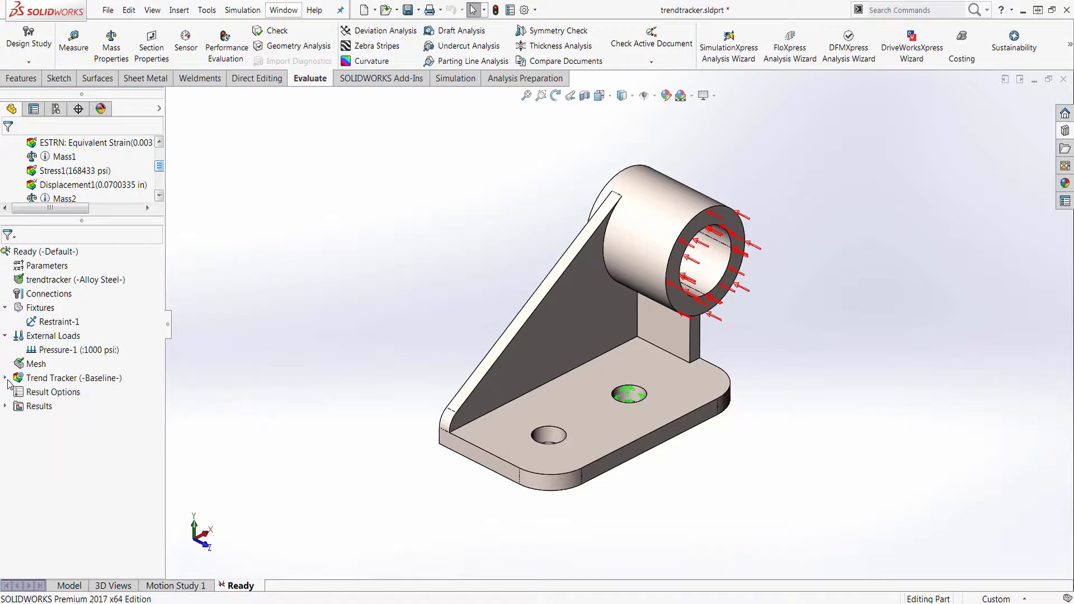
# Set the thickness dimension of the upright support under the cylinder (Boss-Extrude3) to 10 mm in the model
pyautogui.click(60, 588)
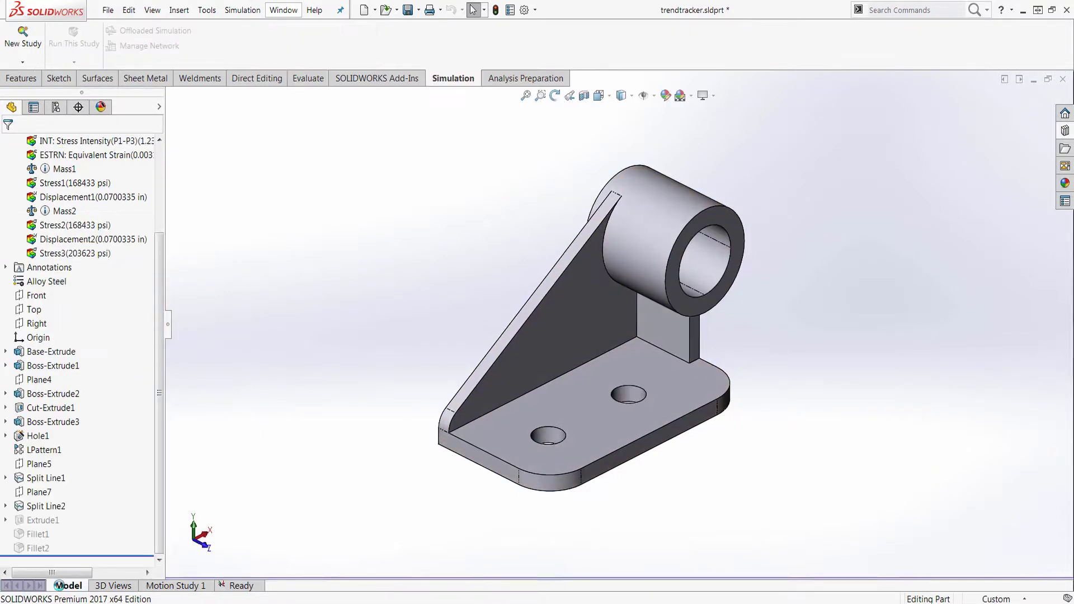
pyautogui.click(696, 341)
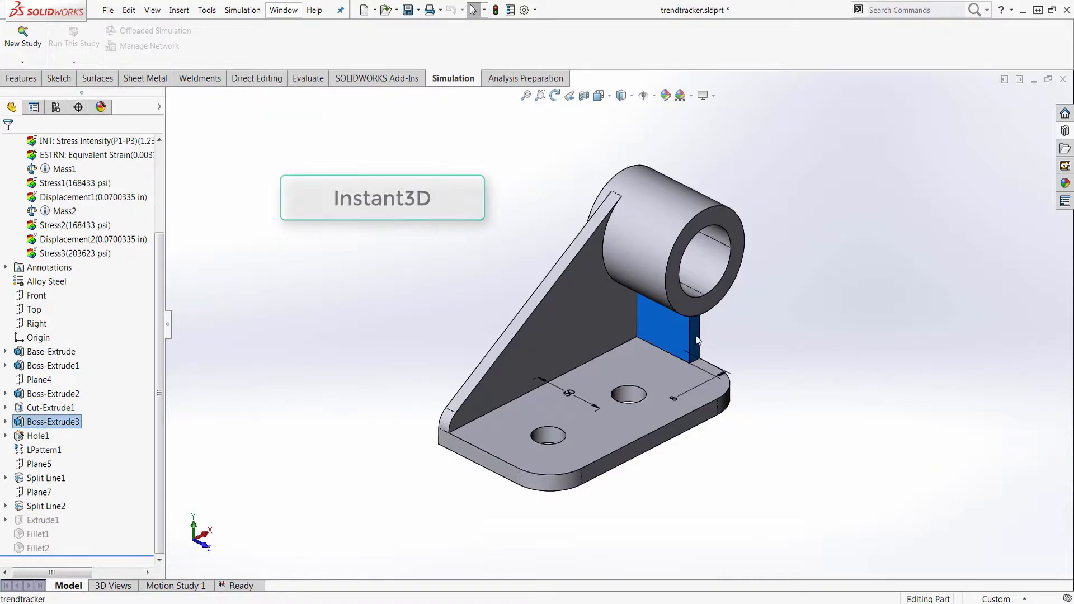
pyautogui.click(677, 401)
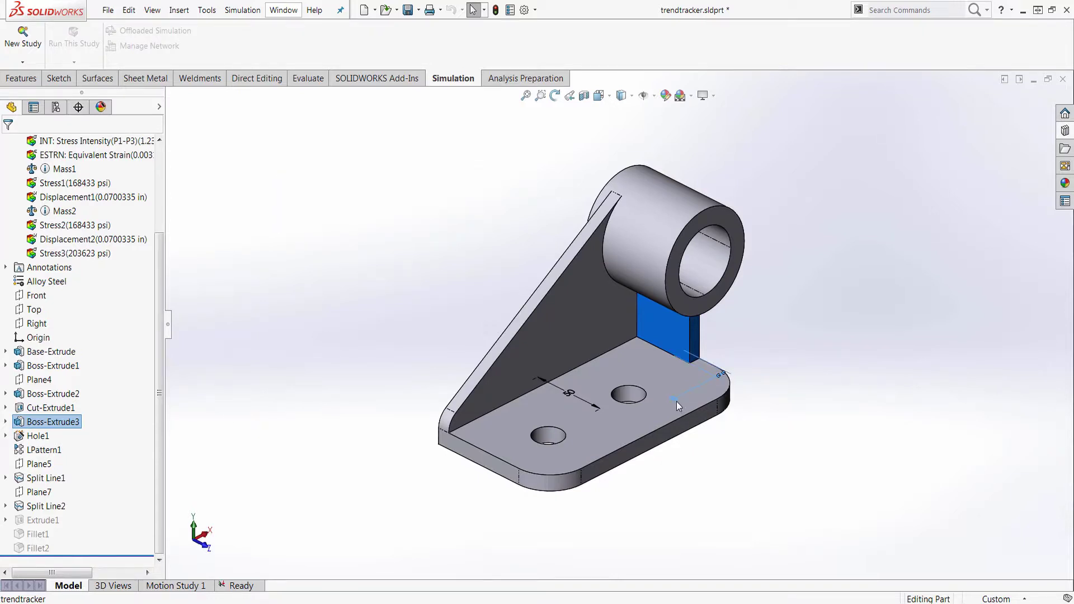
pyautogui.doubleClick(676, 401)
pyautogui.write('10')
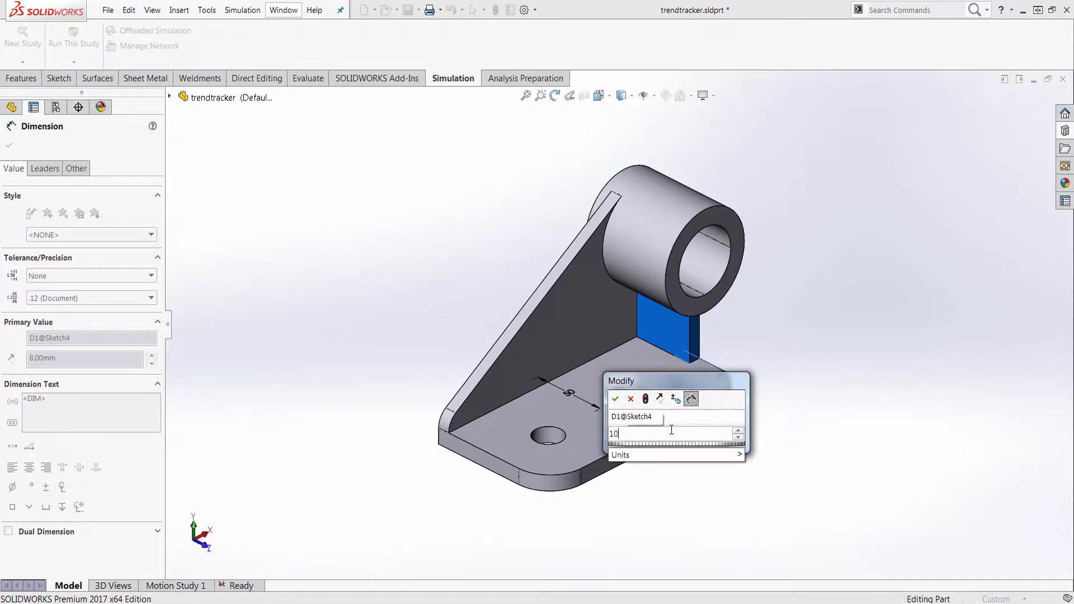
pyautogui.click(646, 399)
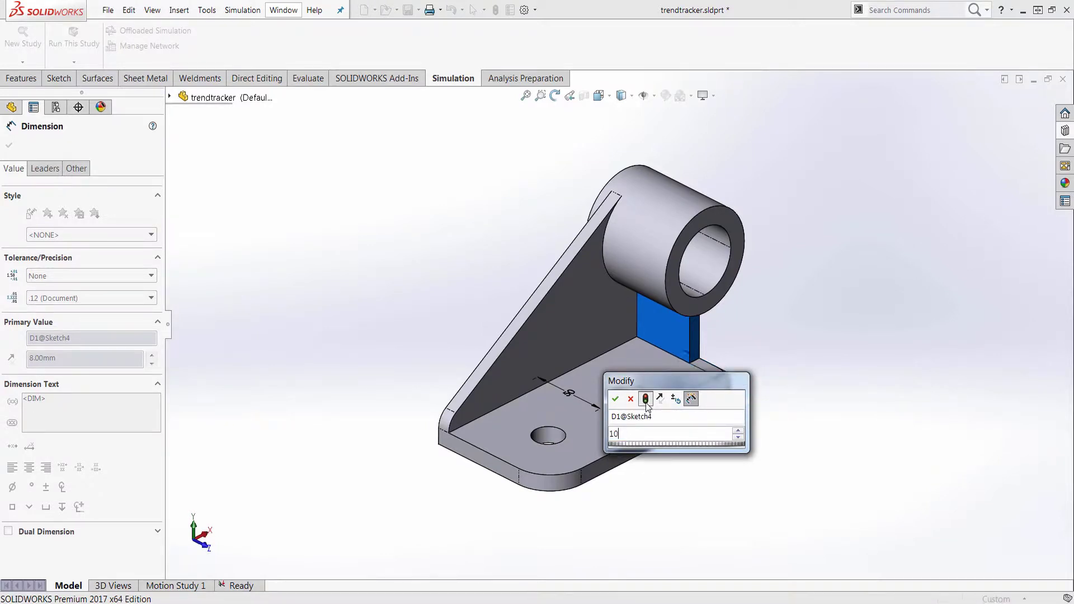
pyautogui.click(615, 399)
pyautogui.click(766, 490)
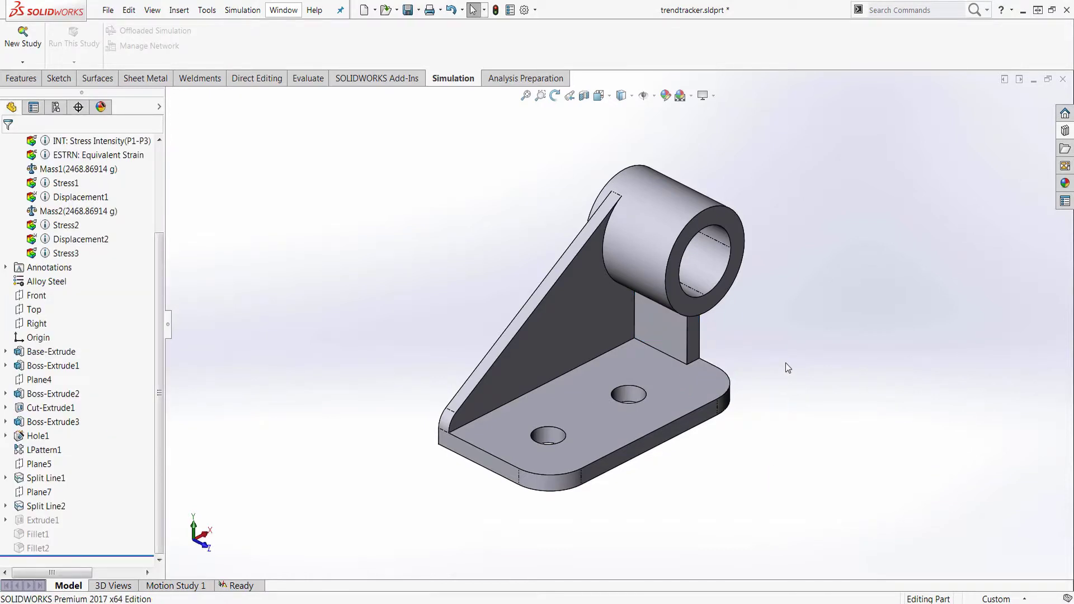
# Remesh and run the Ready study with the 10 mm support, accepting the save as a new Trend Tracker iteration
pyautogui.click(235, 587)
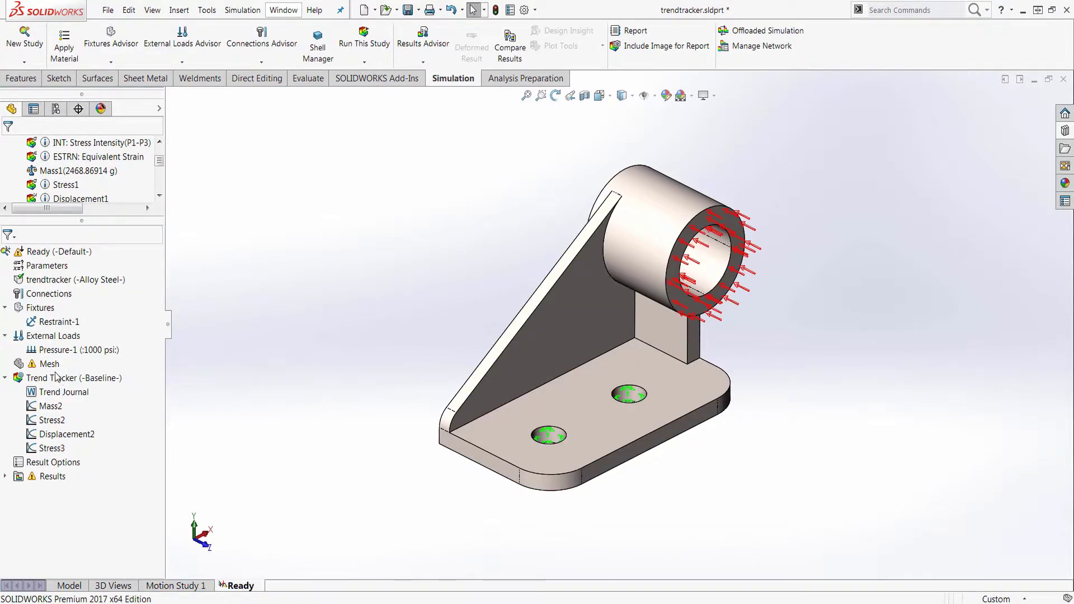
pyautogui.rightClick(40, 365)
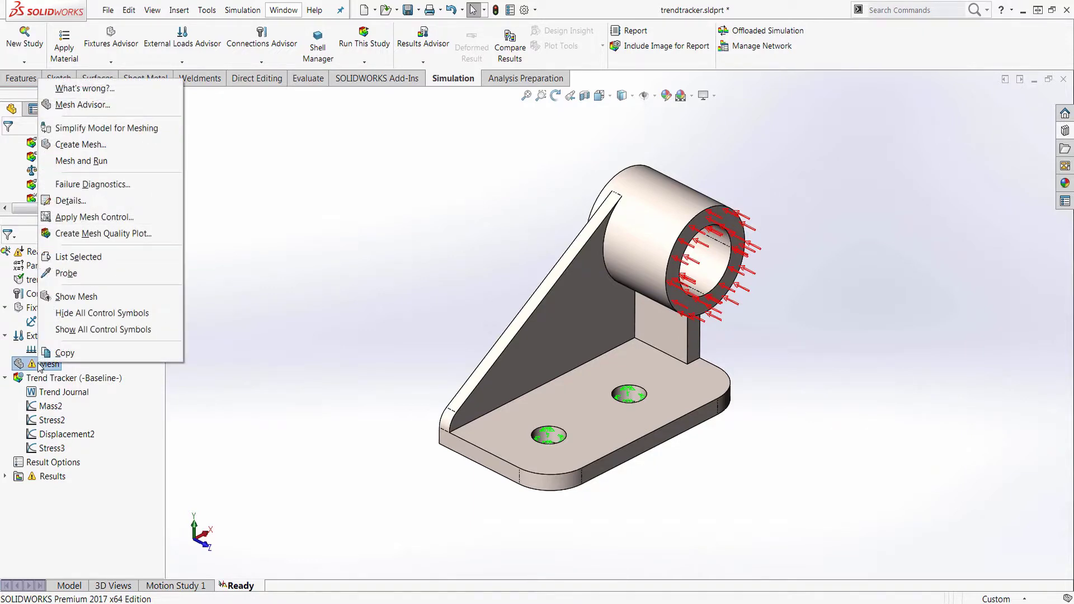
pyautogui.click(128, 162)
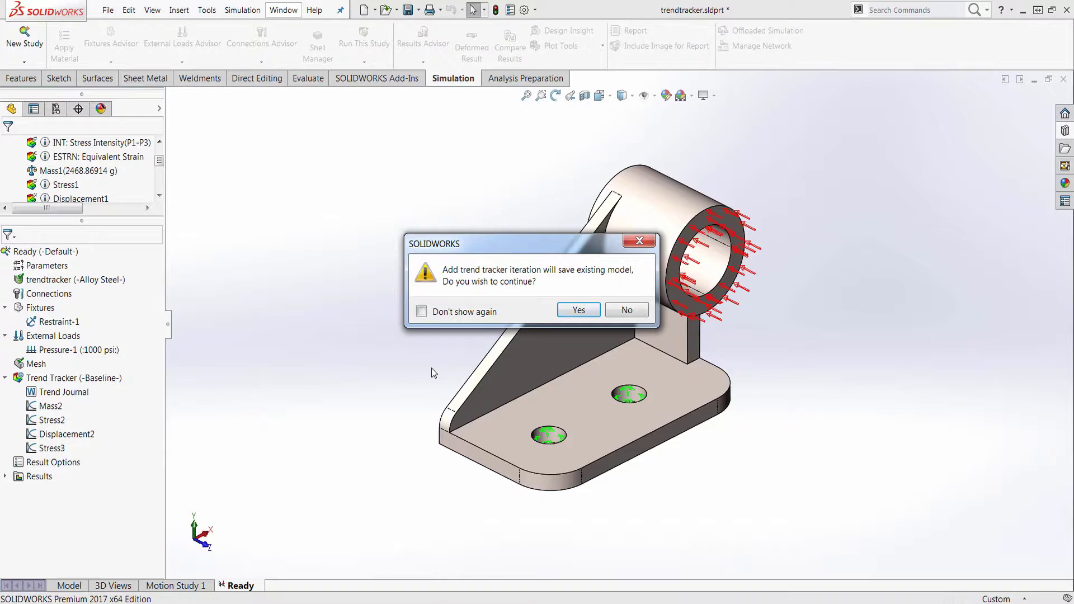
pyautogui.click(588, 318)
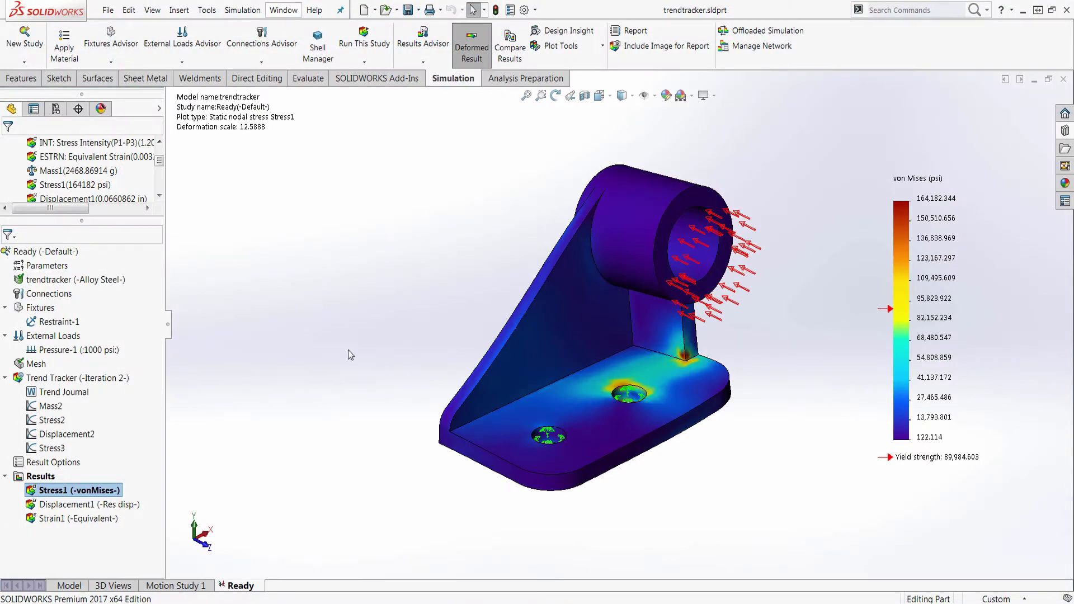
# View the Mass2 and Stress3 trend graphs to compare the second iteration with the baseline
pyautogui.doubleClick(42, 407)
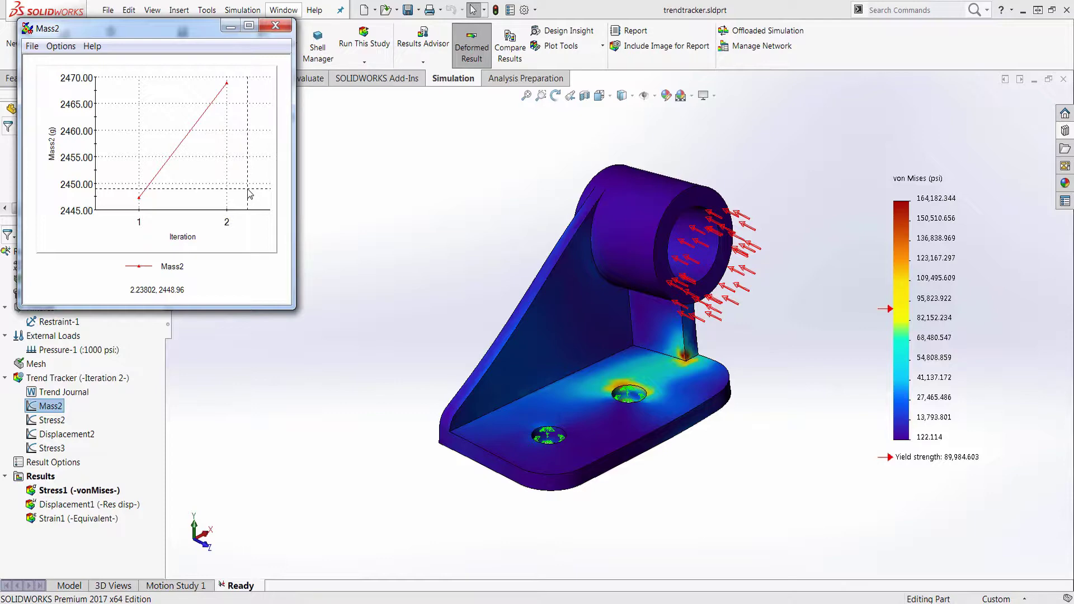
pyautogui.doubleClick(58, 451)
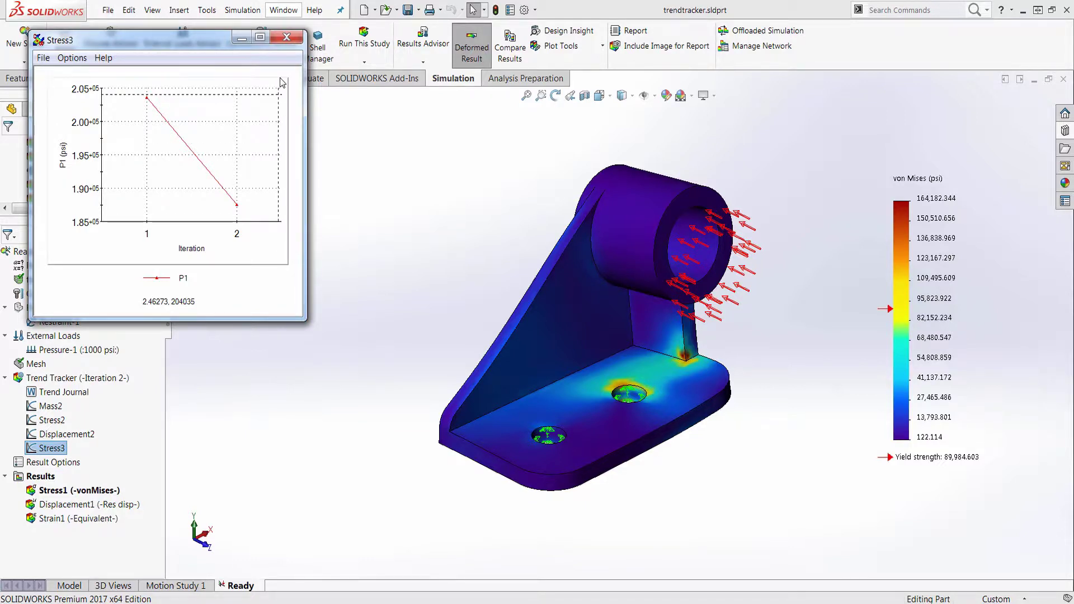
pyautogui.click(287, 38)
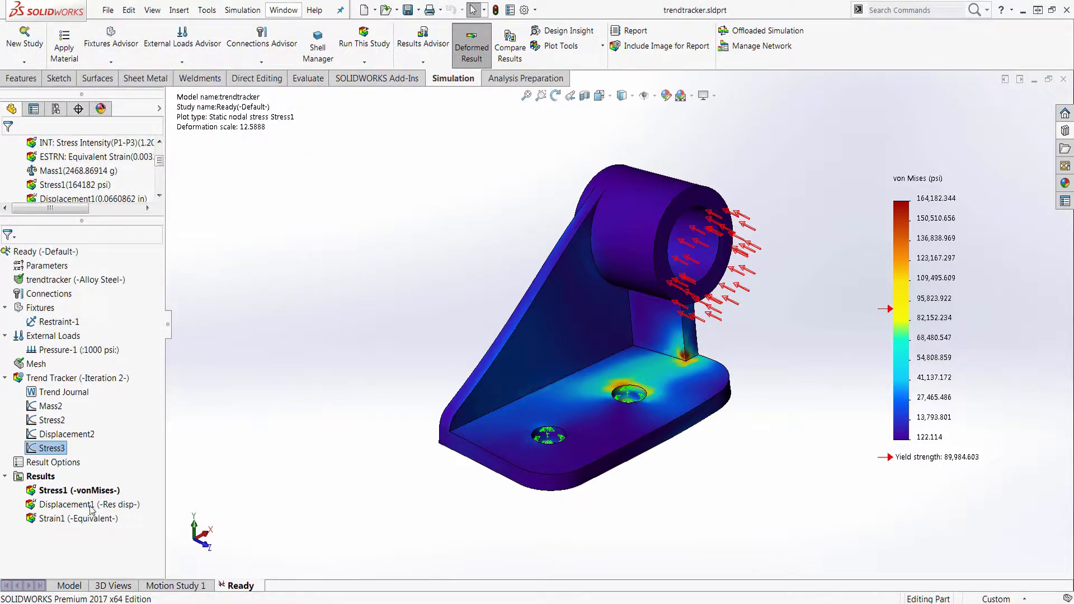
# Set the thickness dimension of the upright support (Boss-Extrude3) to 12 mm in the model
pyautogui.click(68, 585)
pyautogui.click(695, 344)
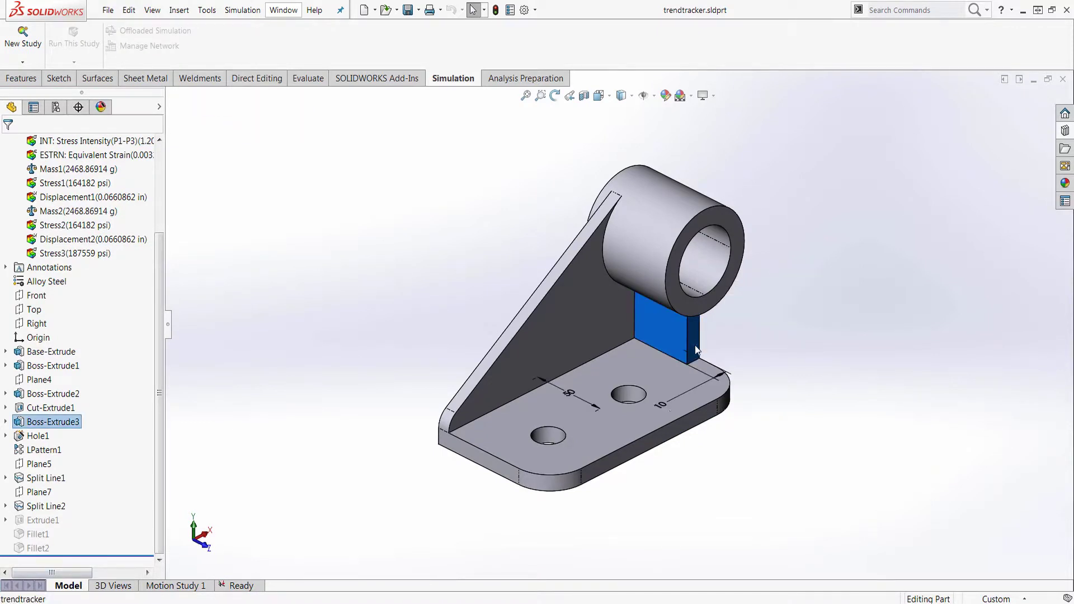
pyautogui.doubleClick(660, 408)
pyautogui.write('15')
pyautogui.press('Return')
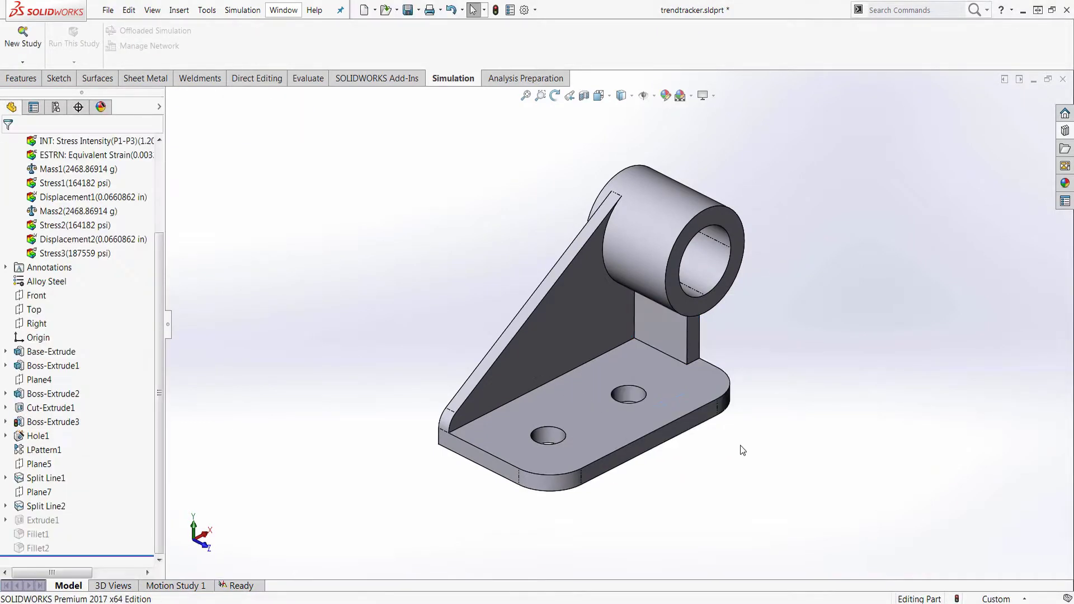
# Remesh and run the Ready study with the 12 mm support, add the result as iteration 3, and close the result images
pyautogui.click(240, 586)
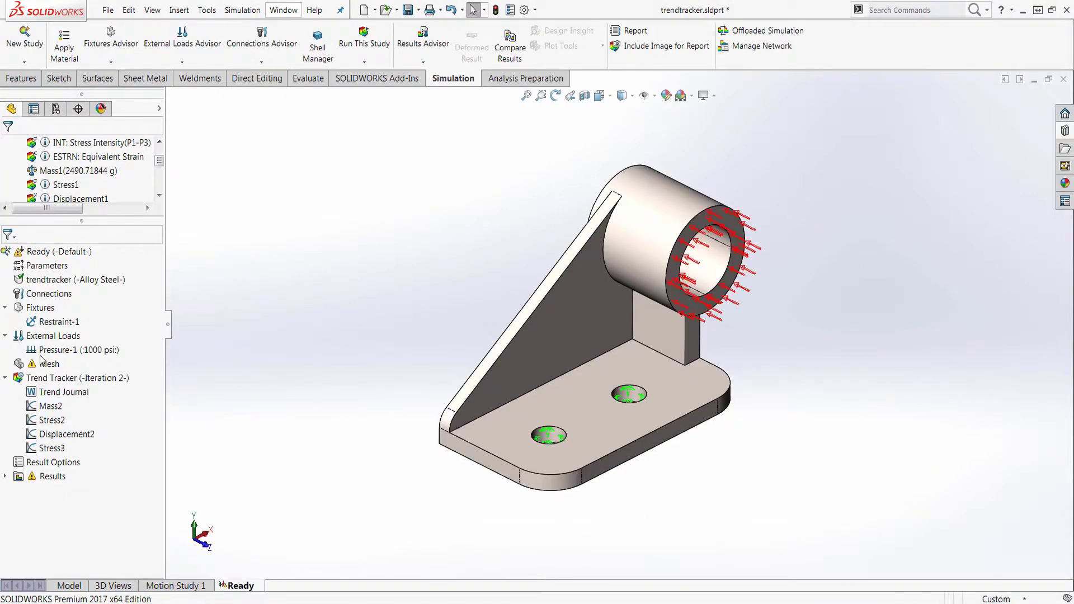
pyautogui.rightClick(43, 363)
pyautogui.click(146, 159)
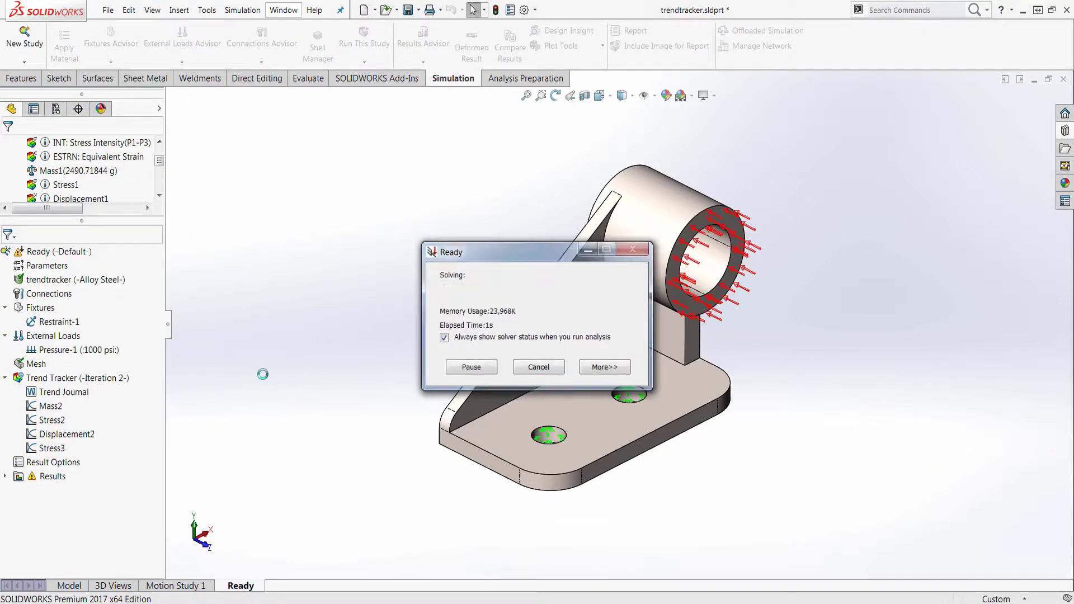
pyautogui.click(574, 311)
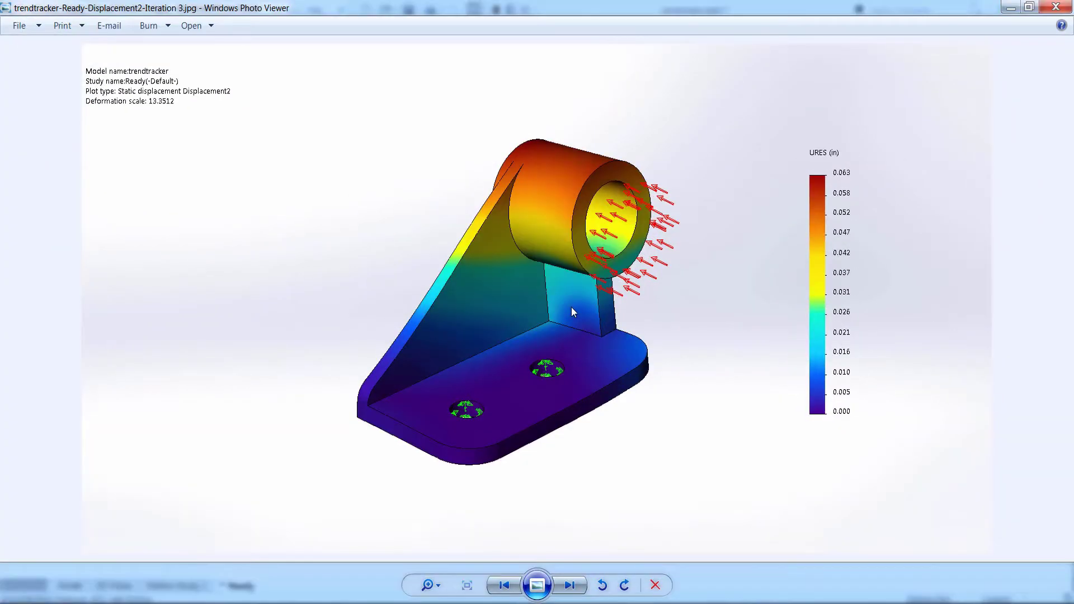
pyautogui.click(1054, 8)
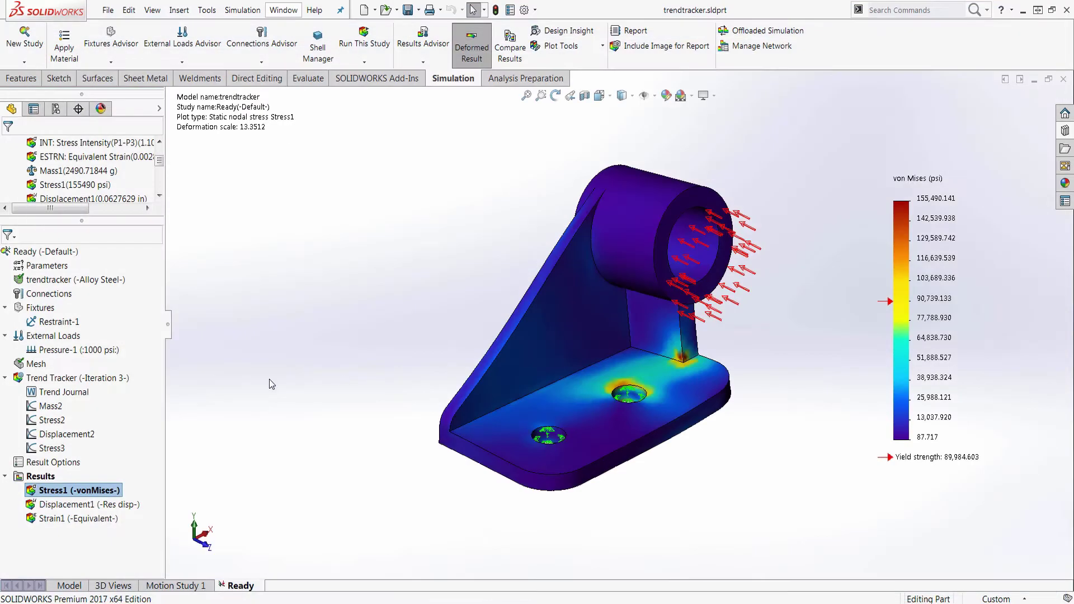
# View the Mass2 and Stress3 trend graphs across the three iterations
pyautogui.doubleClick(50, 407)
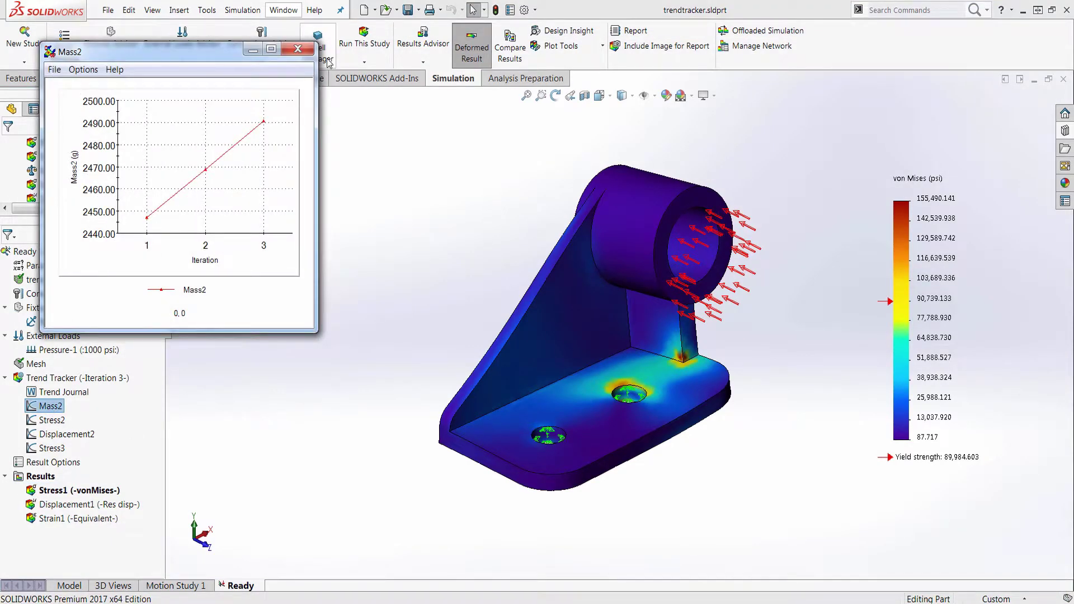
pyautogui.click(298, 48)
pyautogui.doubleClick(50, 448)
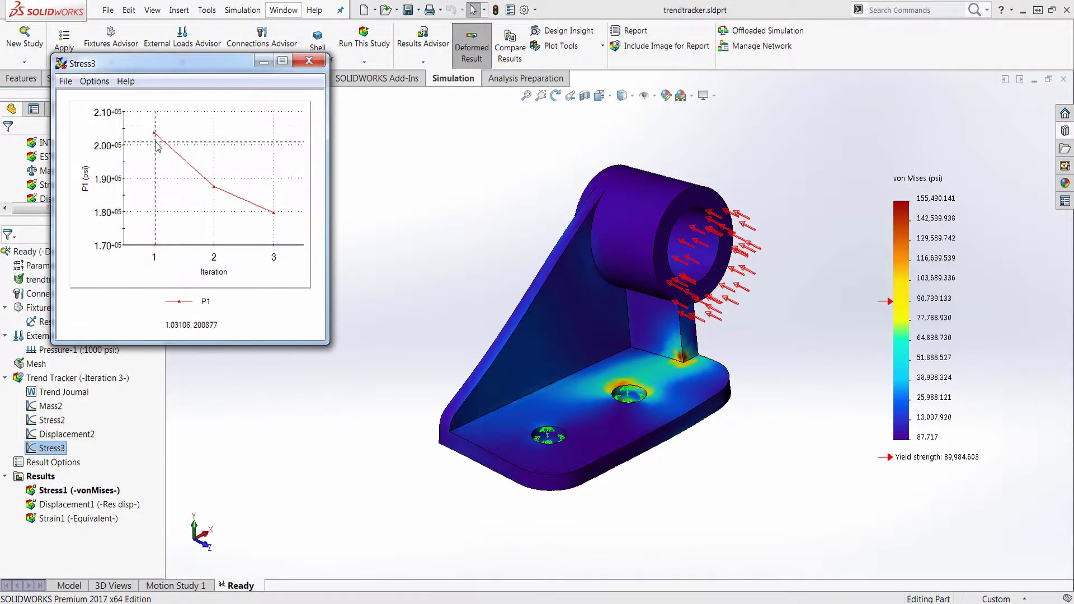
pyautogui.click(315, 65)
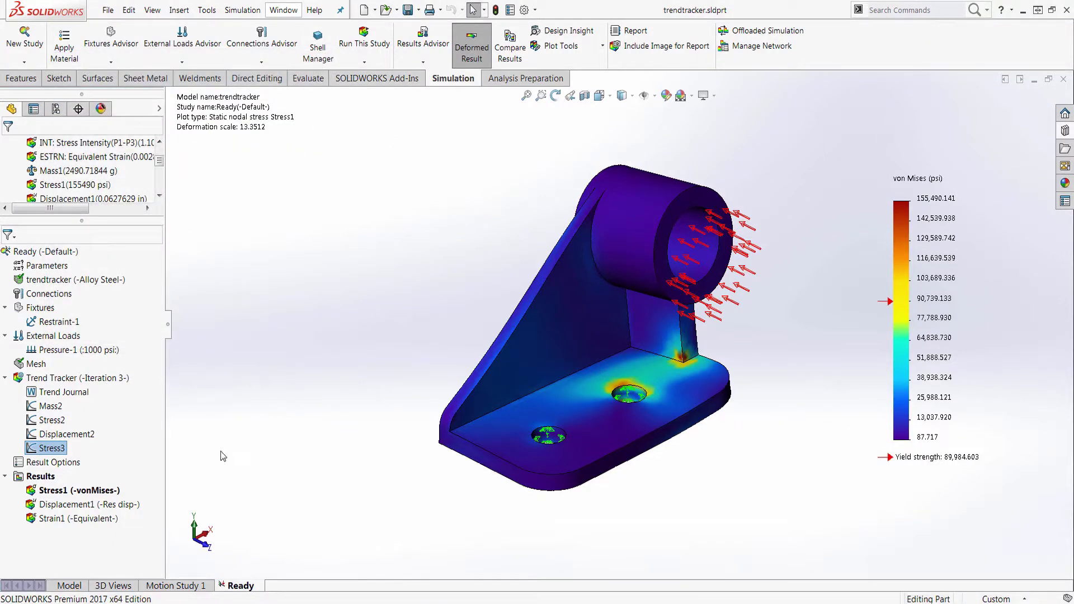
# Set the thickness dimension of the upright support (Boss-Extrude3) to 16 mm in the model
pyautogui.click(68, 586)
pyautogui.click(693, 350)
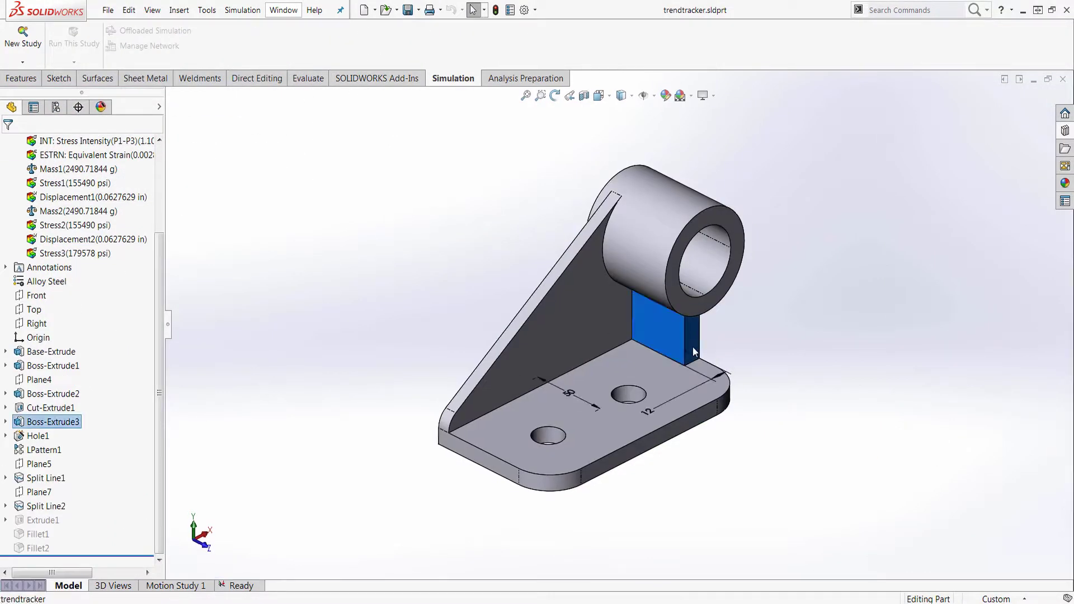
pyautogui.doubleClick(647, 414)
pyautogui.write('16')
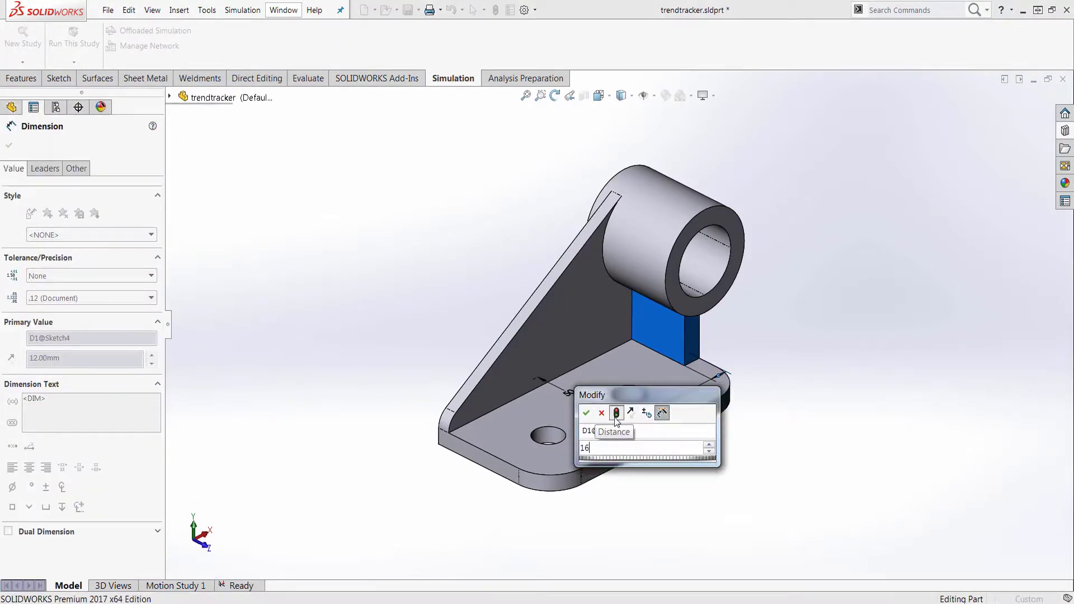
pyautogui.click(586, 413)
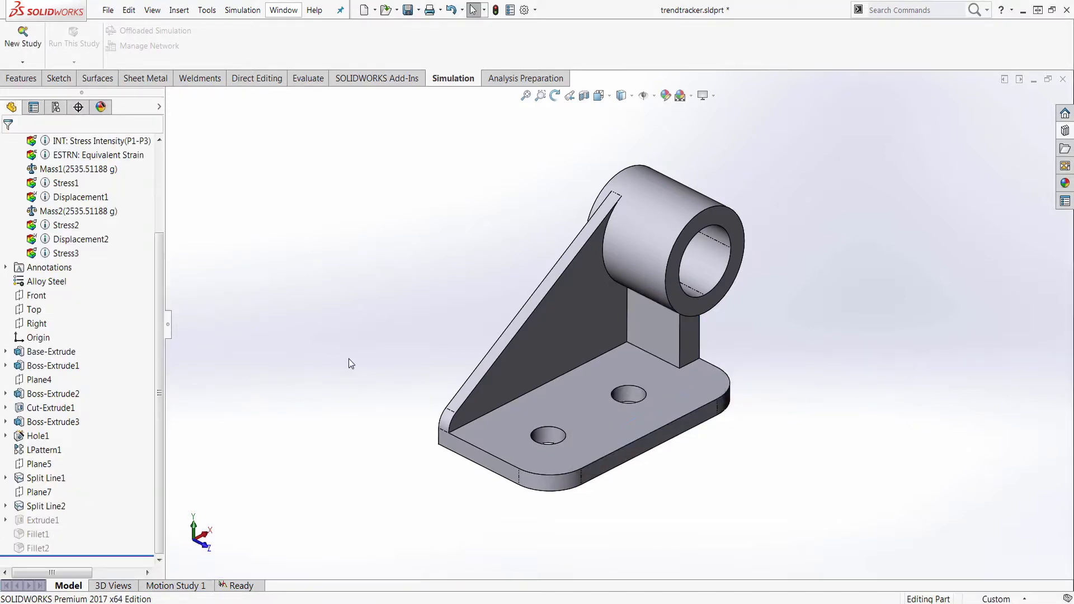
# Remesh and run the Ready study with the 16 mm support, add it as iteration 4, and close the displacement and stress images
pyautogui.click(239, 586)
pyautogui.rightClick(51, 364)
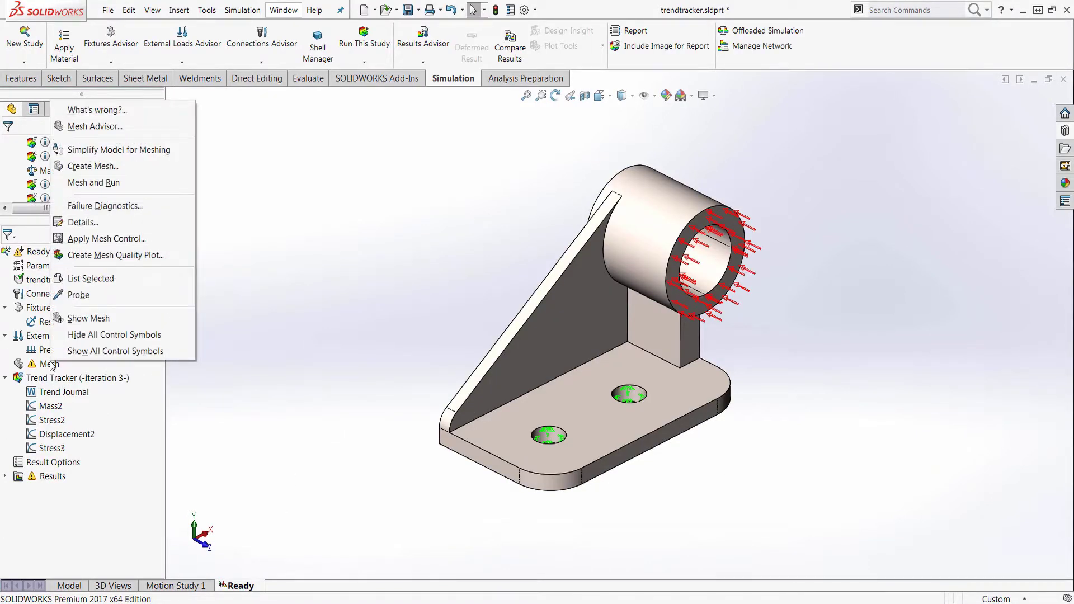
pyautogui.click(135, 182)
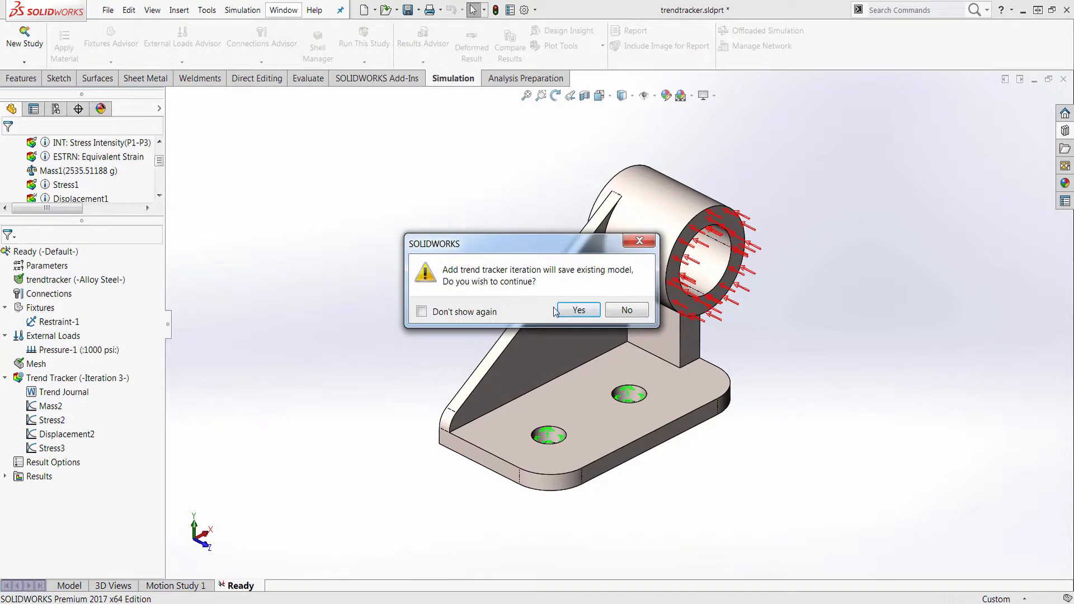
pyautogui.click(578, 310)
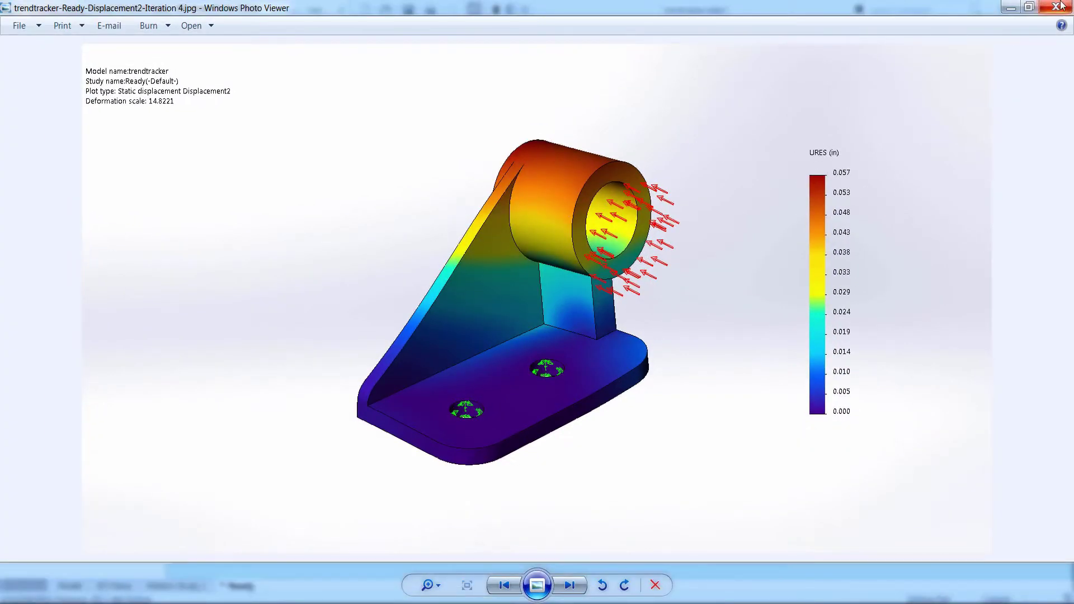
pyautogui.click(1056, 12)
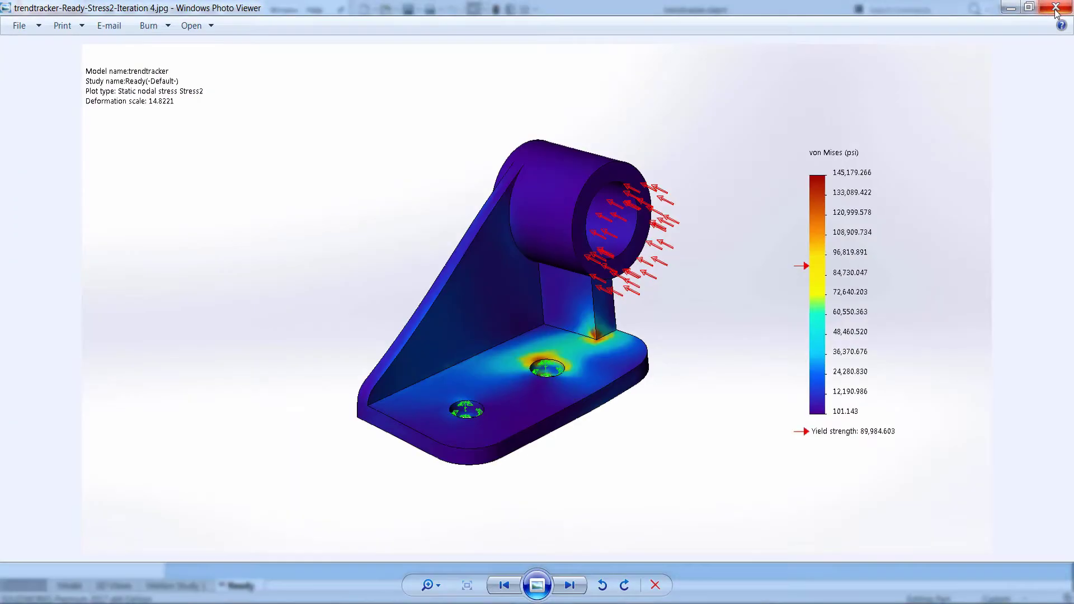
pyautogui.click(1055, 12)
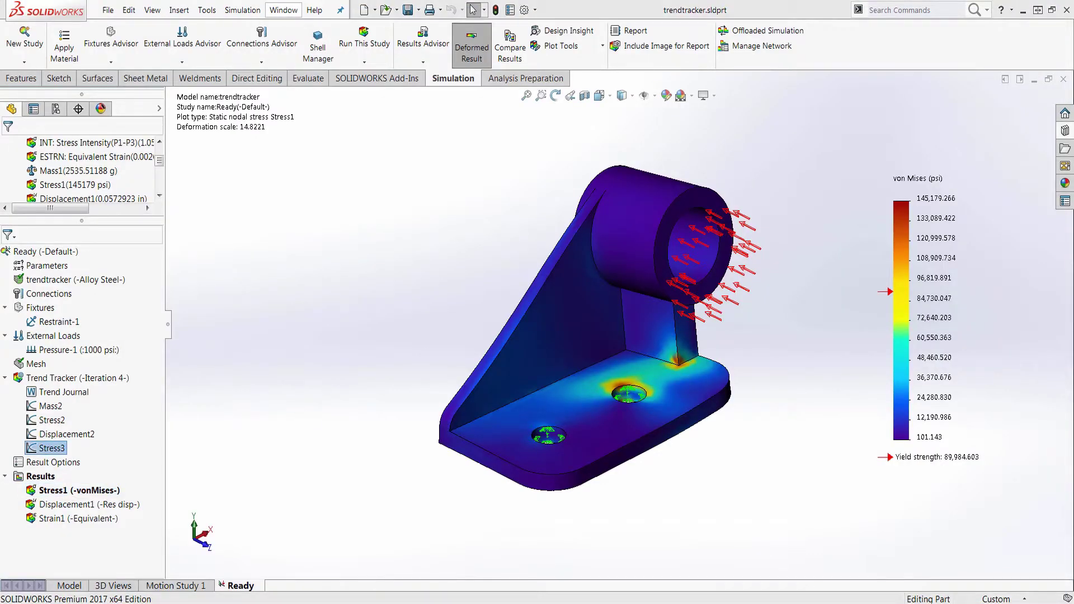
# Compare the Mass2 and Stress3 trend graphs side by side across the four iterations, and close both
pyautogui.click(343, 532)
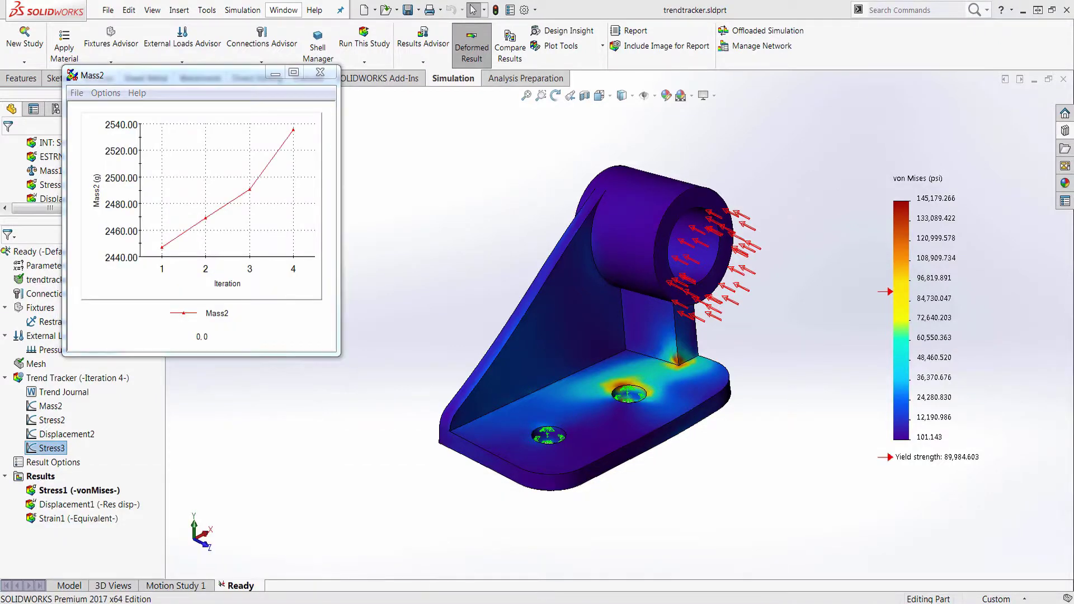
pyautogui.click(696, 525)
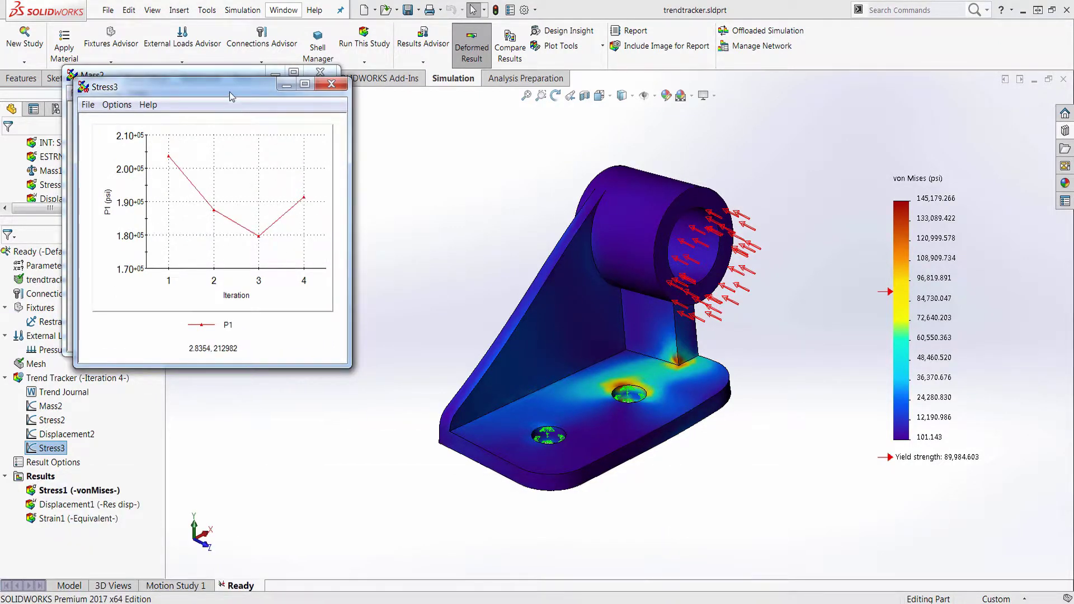
pyautogui.moveTo(229, 92); pyautogui.dragTo(502, 78)
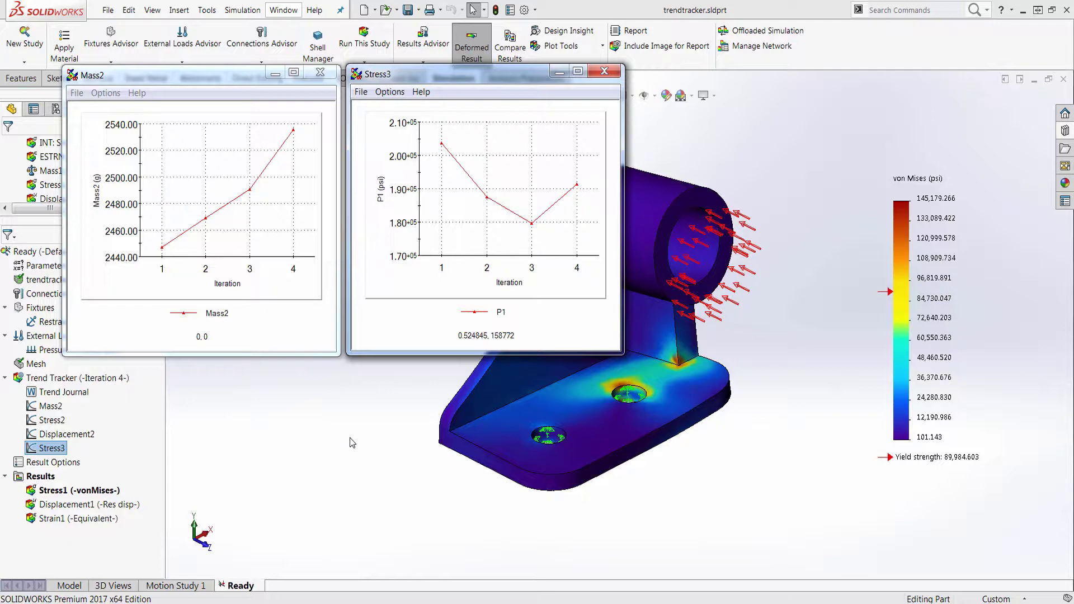
pyautogui.click(605, 73)
pyautogui.click(320, 72)
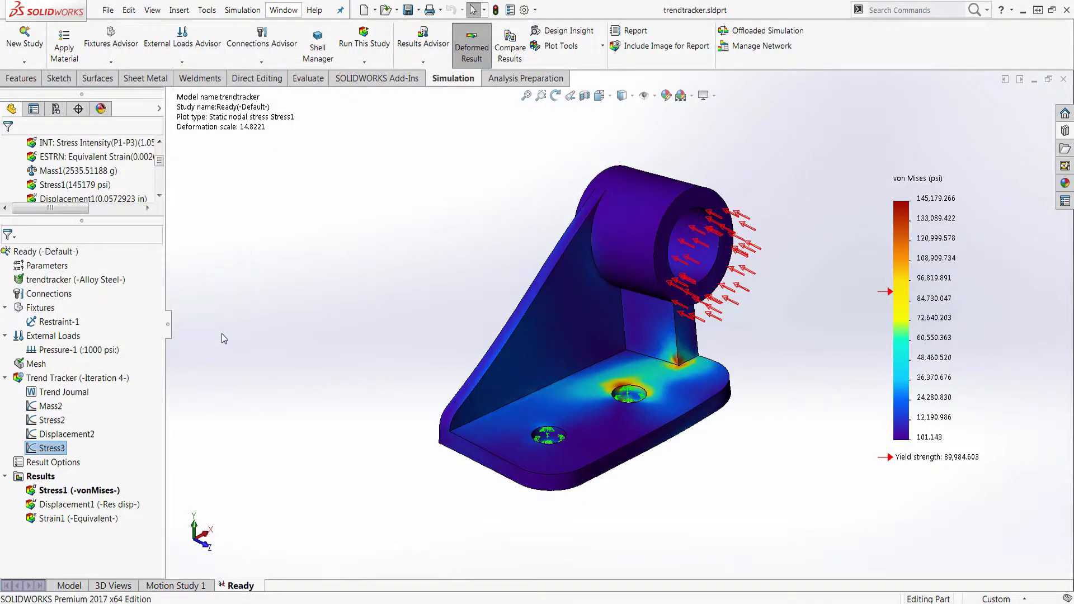
# Restore the bracket model to Iteration 3 in the Trend Tracker, accepting the deletion of all later iterations
pyautogui.rightClick(92, 383)
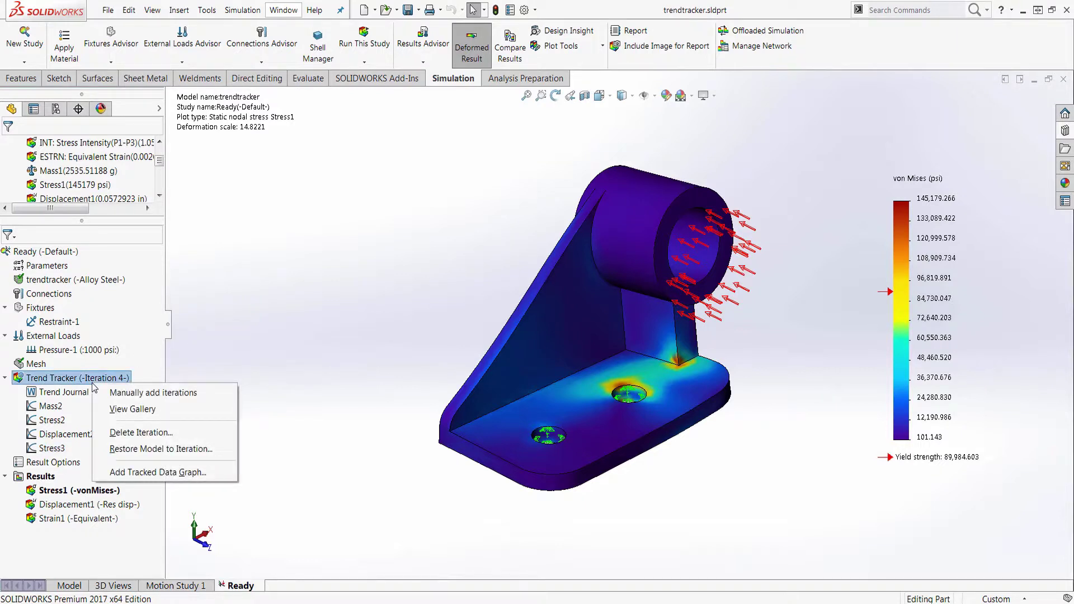
pyautogui.click(137, 449)
pyautogui.click(542, 309)
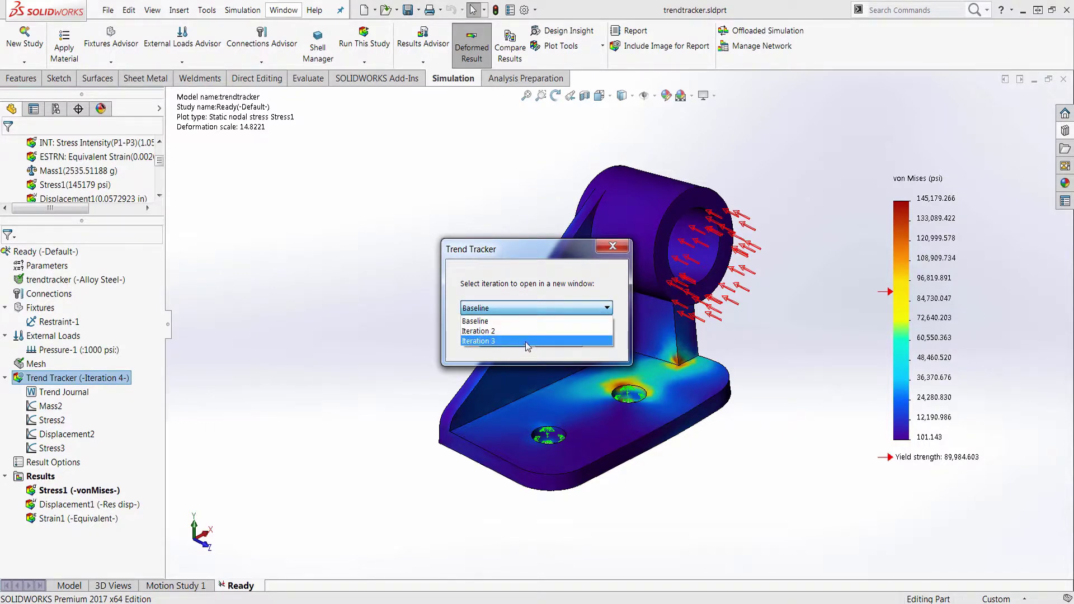
pyautogui.click(525, 341)
pyautogui.click(506, 338)
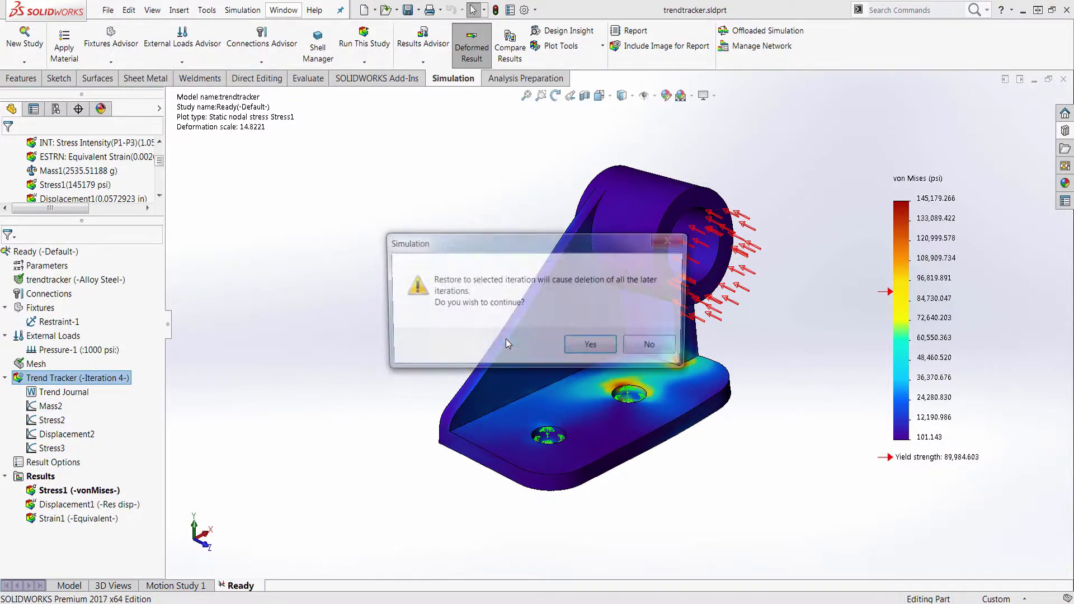
pyautogui.click(590, 344)
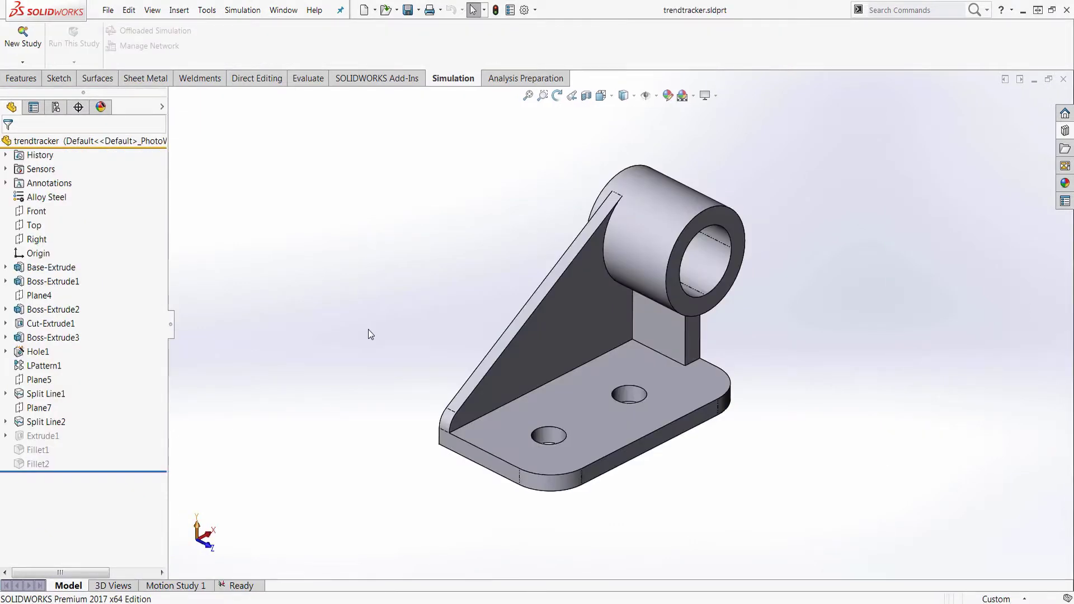
pyautogui.press('Escape')
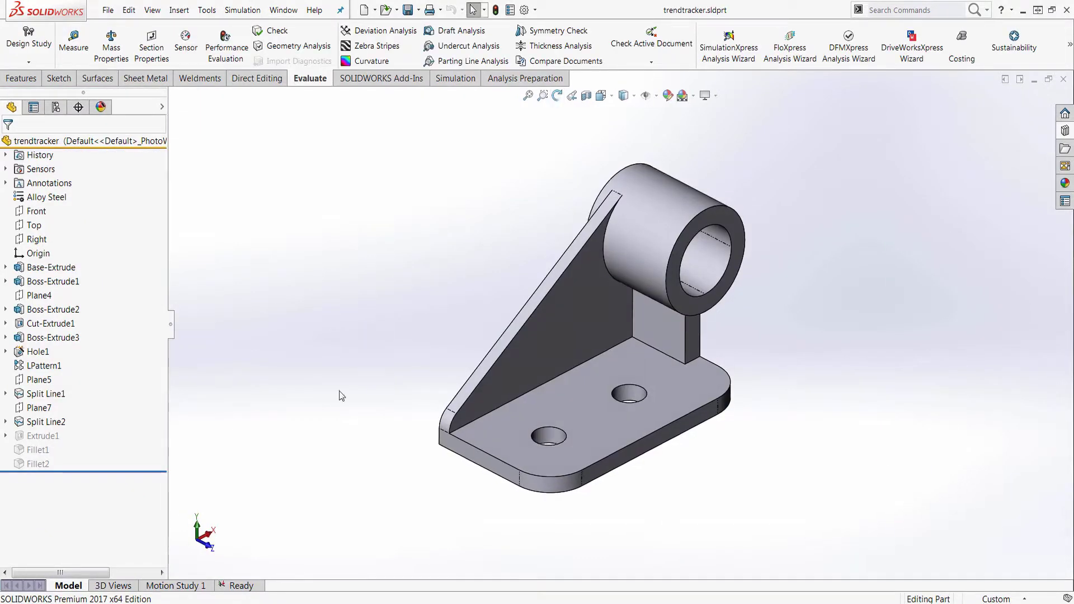
# Mesh and run the Ready study on the restored model, add it as a new tracked iteration, and close the stress and displacement images
pyautogui.click(240, 586)
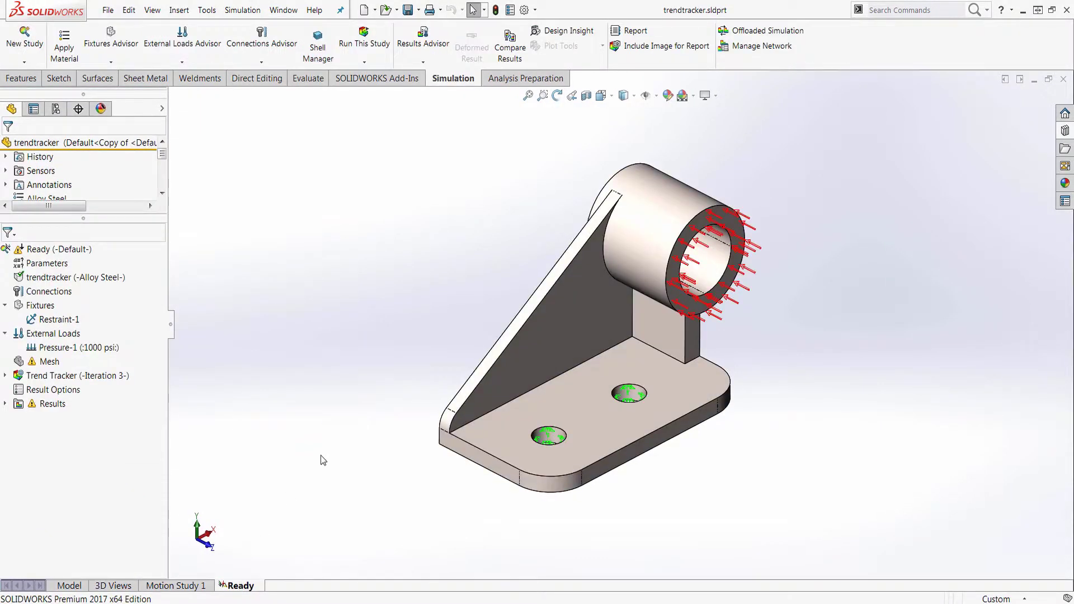
pyautogui.rightClick(51, 362)
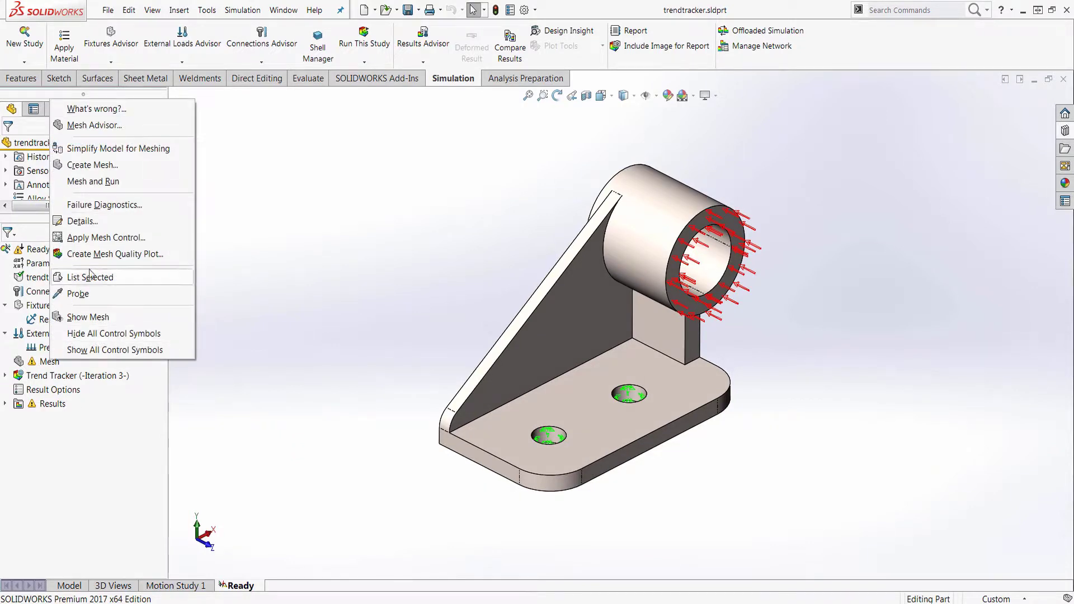
pyautogui.click(93, 182)
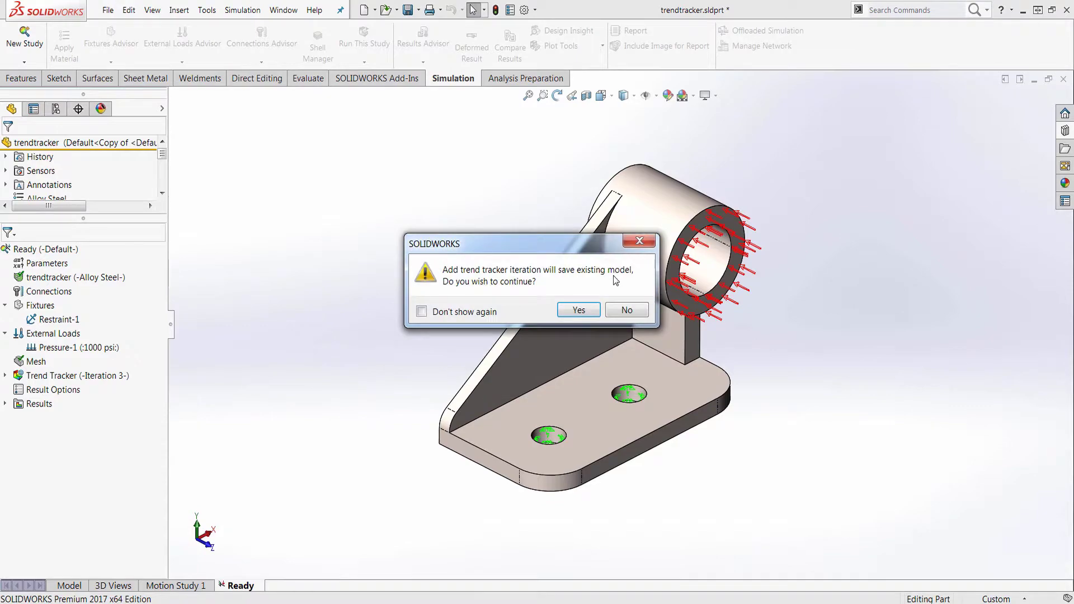
pyautogui.click(578, 311)
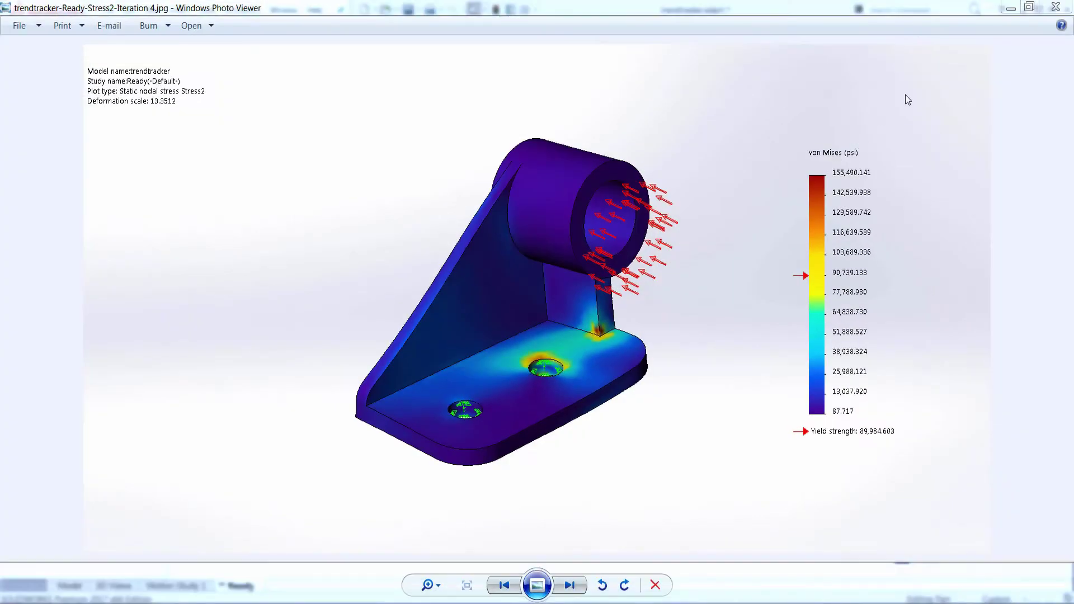
pyautogui.click(1055, 6)
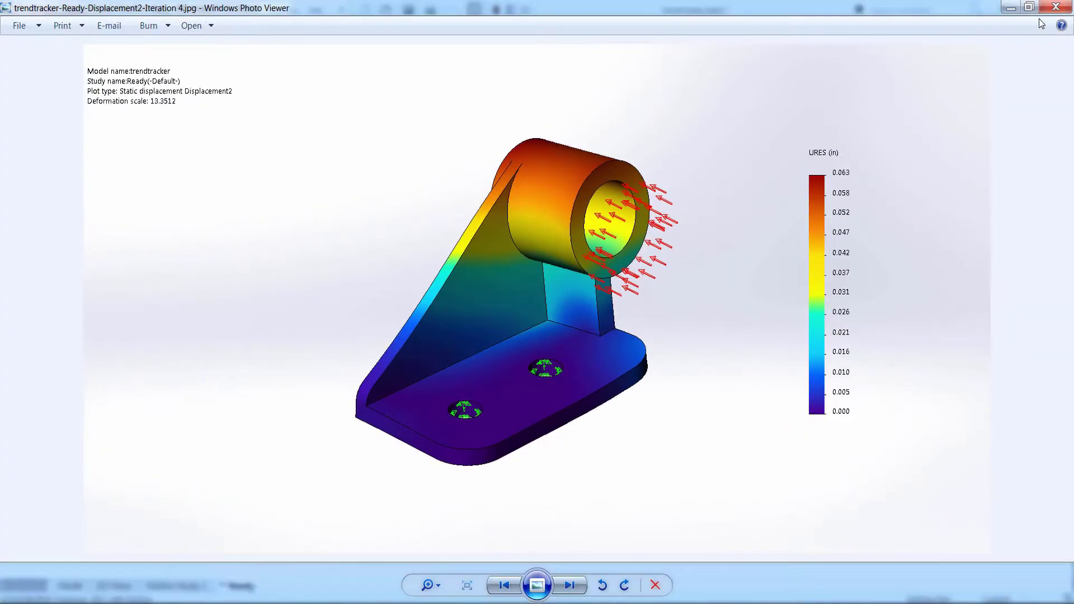
pyautogui.click(1056, 6)
pyautogui.click(1056, 6)
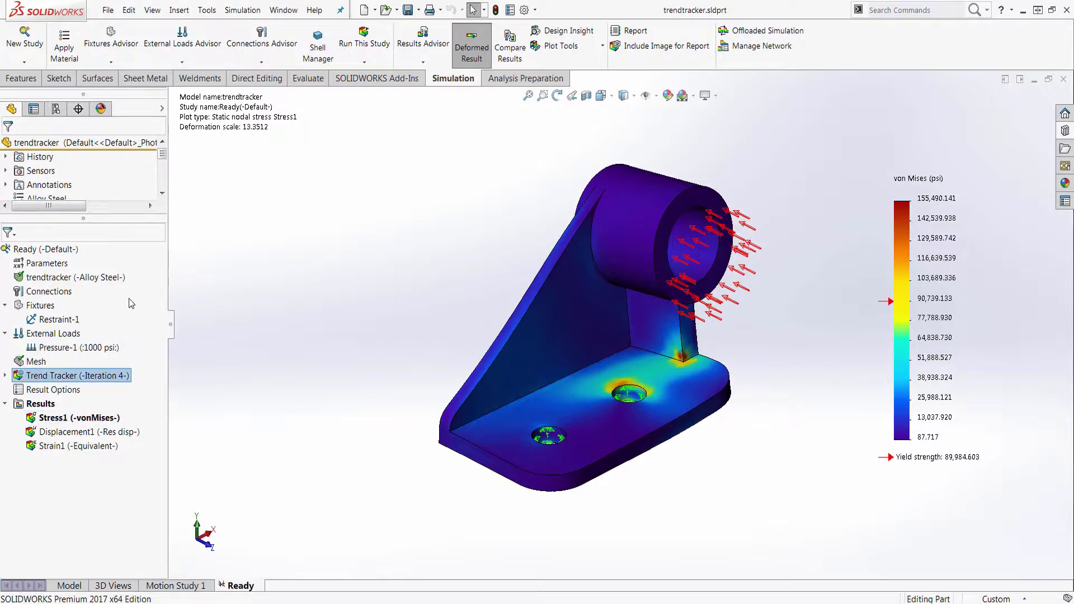
# Delete the Trend Tracker from the Ready study
pyautogui.rightClick(68, 250)
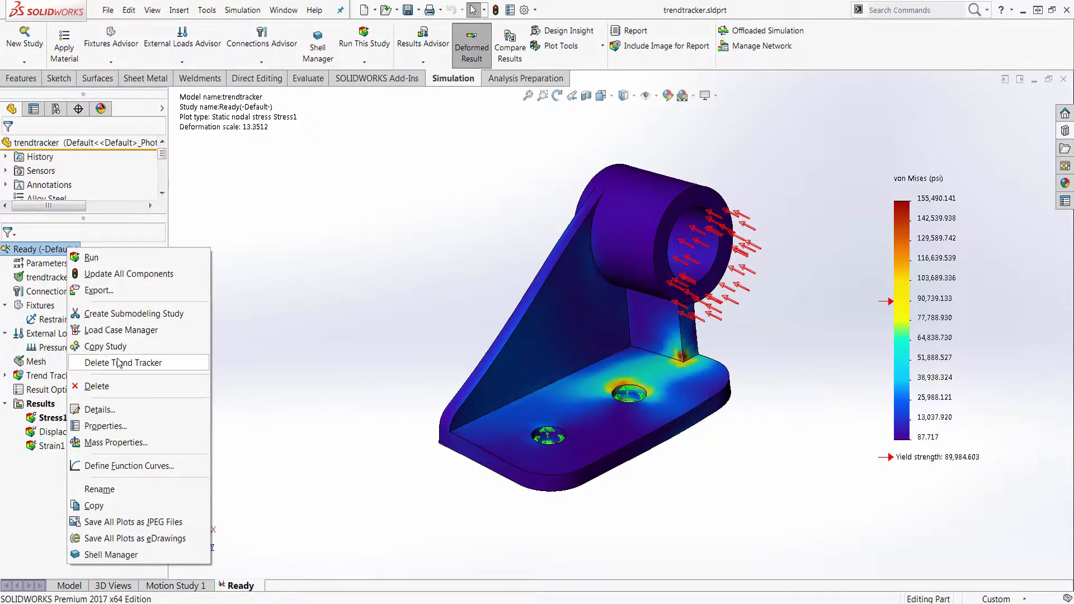
pyautogui.click(161, 367)
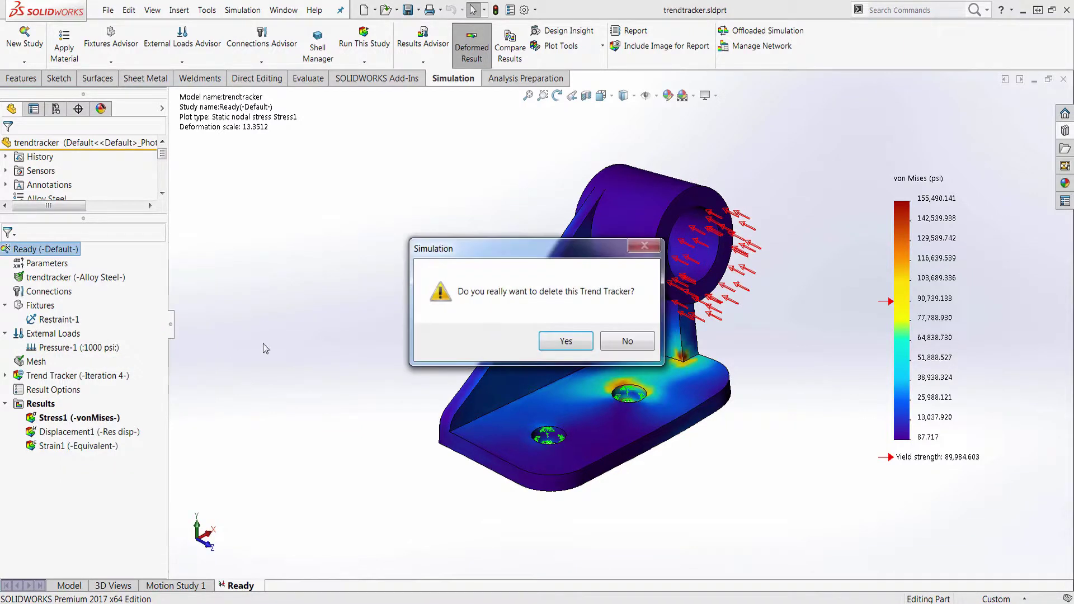
pyautogui.click(556, 353)
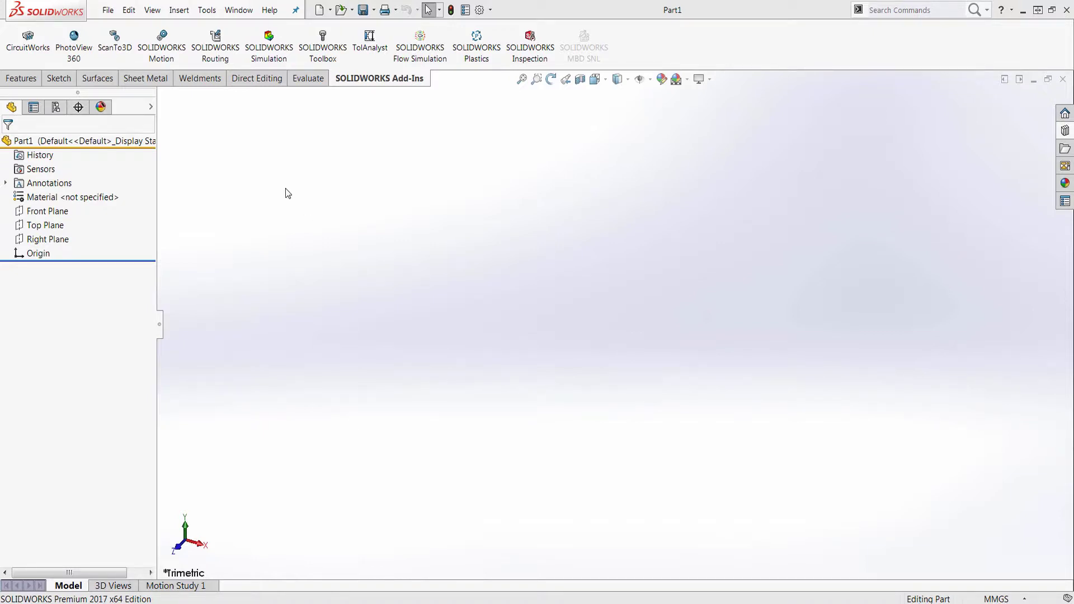
# Load the SOLIDWORKS Simulation add-in with the empty Part1 open and bring up the Simulation tutorials
pyautogui.click(271, 67)
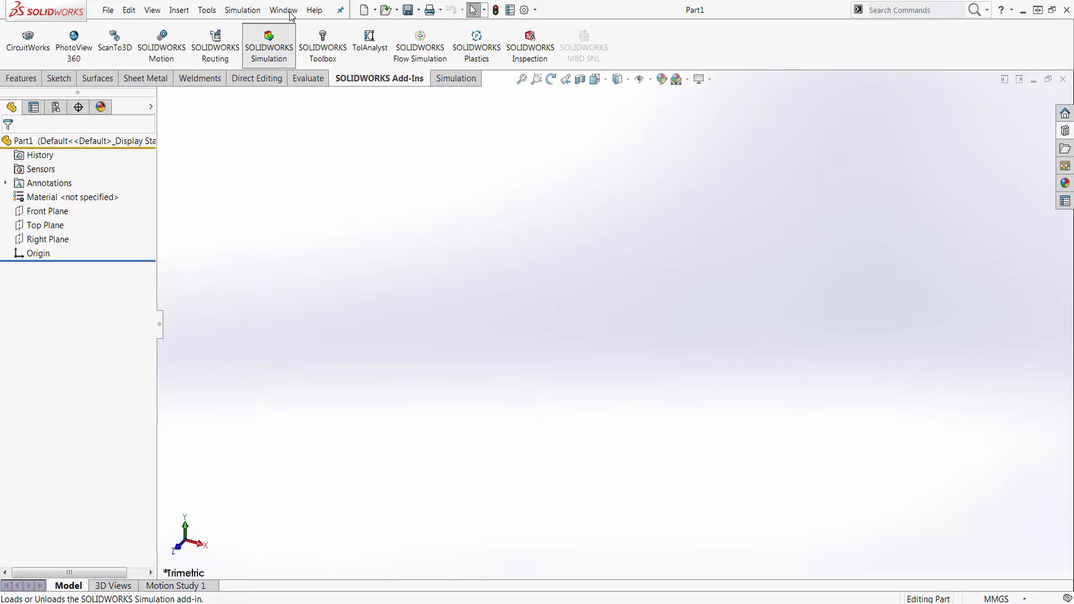
pyautogui.click(291, 14)
pyautogui.moveTo(314, 11)
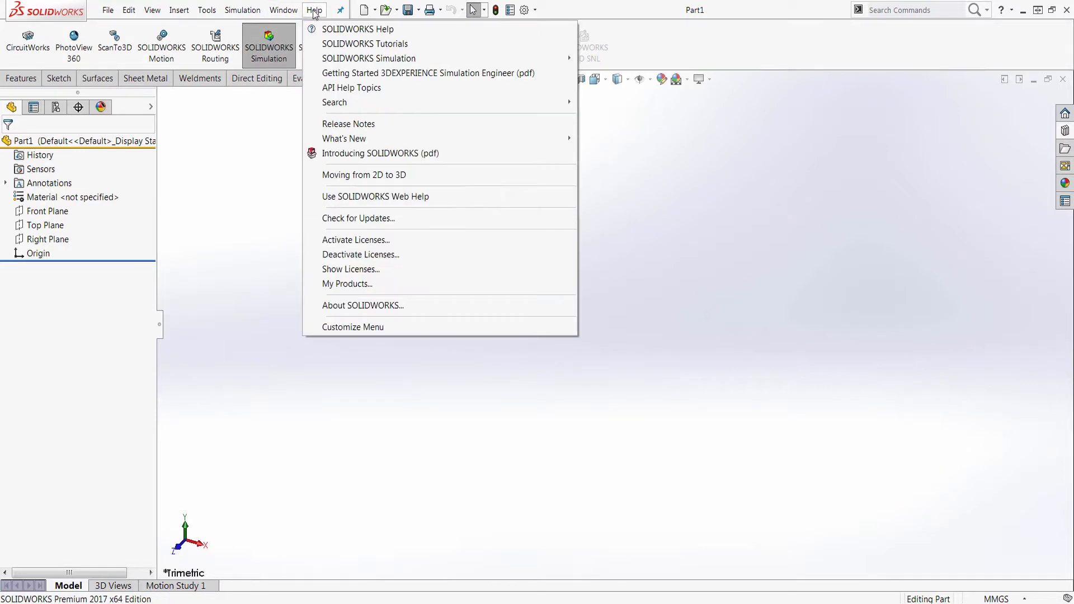
pyautogui.moveTo(346, 59)
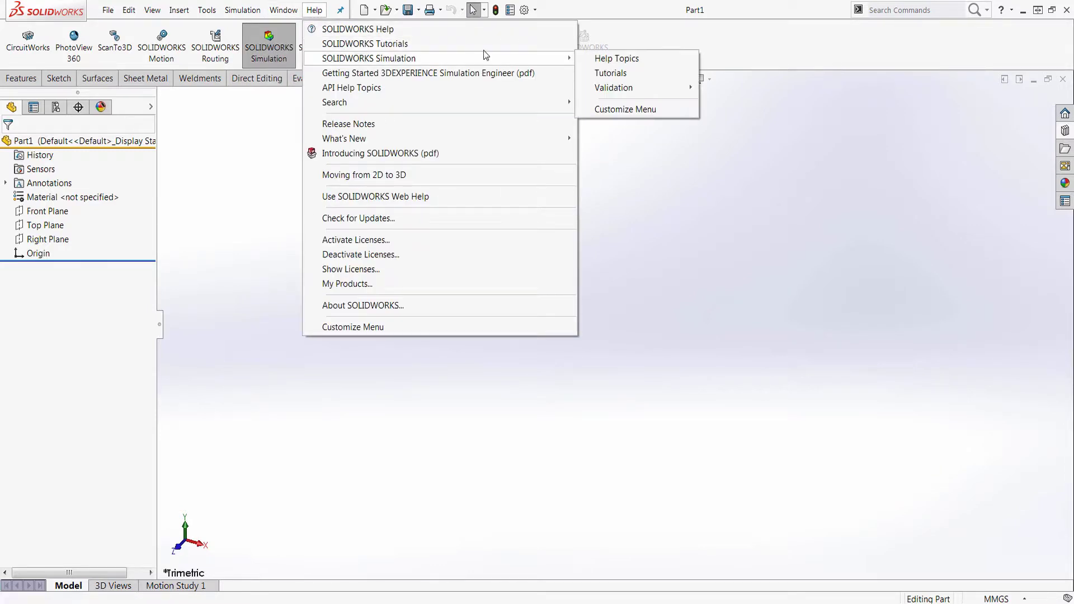
pyautogui.click(649, 73)
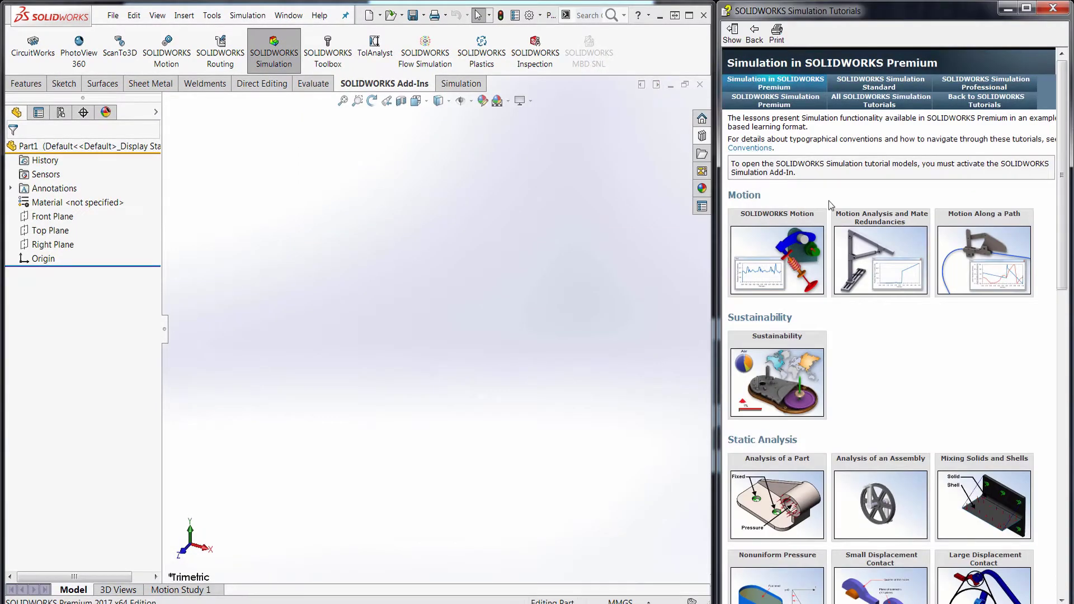
# Open the Valve_Cam assembly from the SOLIDWORKS Motion tutorial, close the tutorial window and maximize the assembly
pyautogui.moveTo(781, 274)
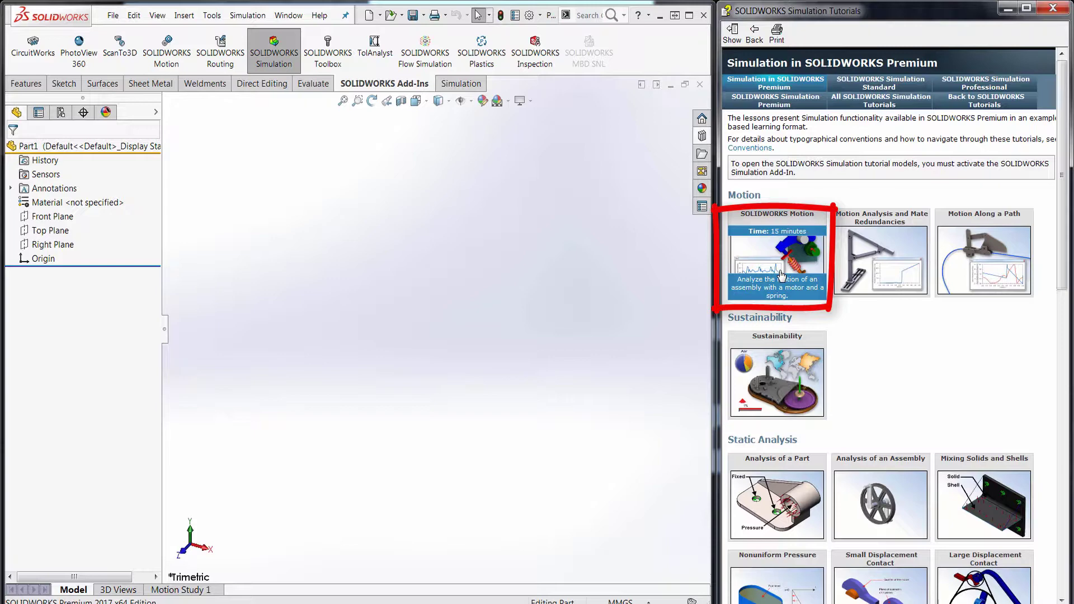
pyautogui.click(782, 274)
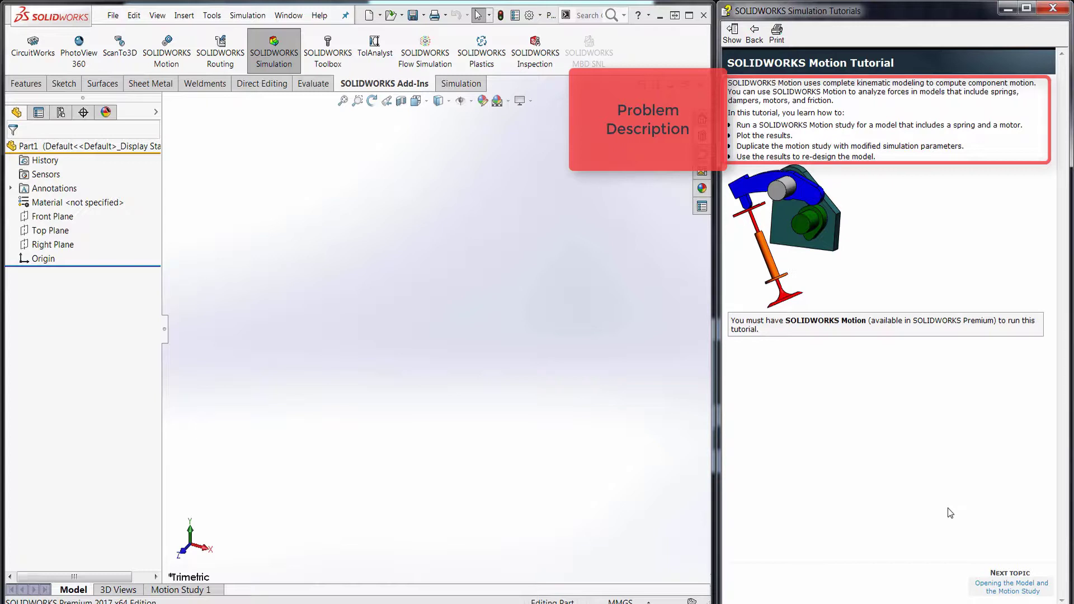
pyautogui.click(998, 592)
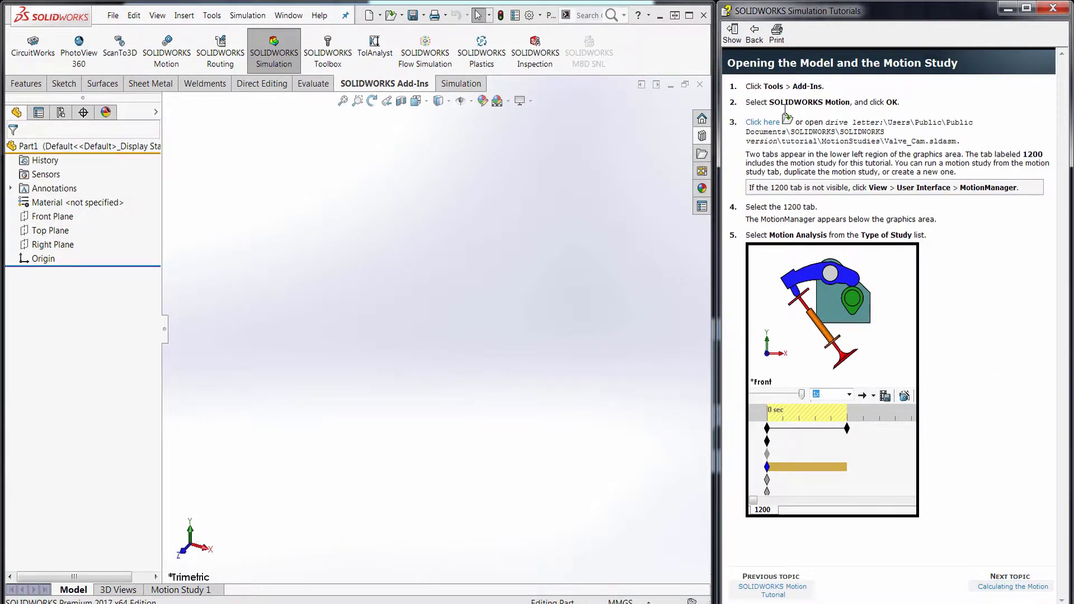
pyautogui.click(770, 123)
pyautogui.click(561, 336)
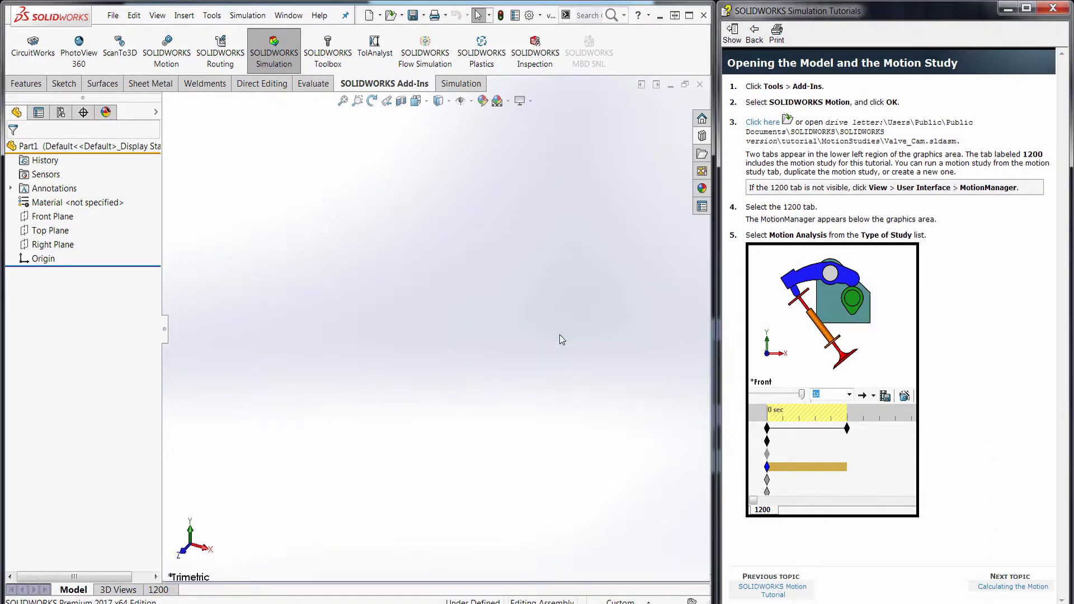
pyautogui.hotkey('alt', 'F4')
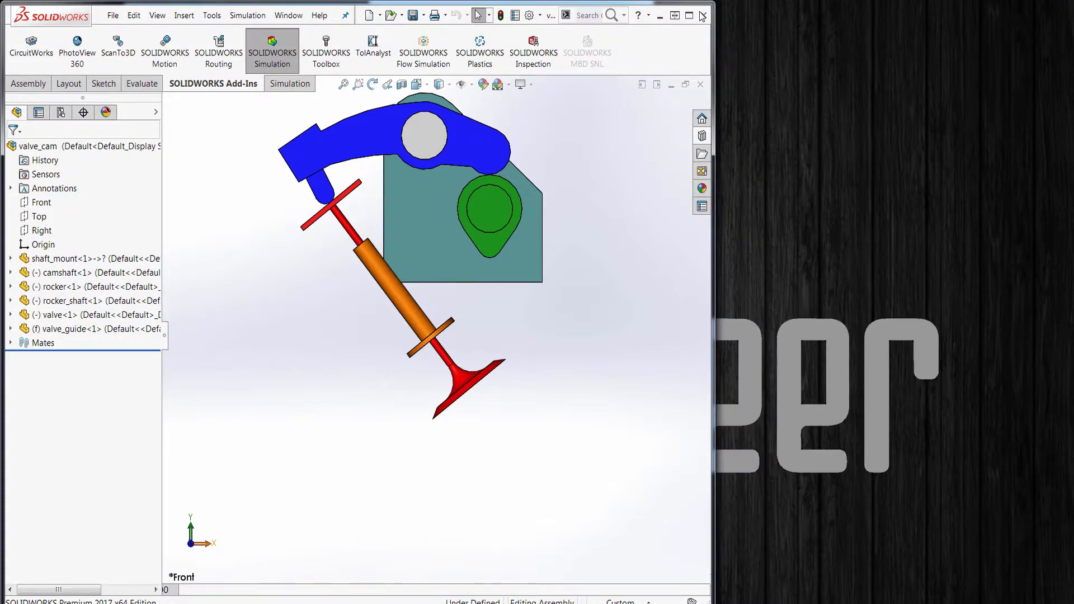
pyautogui.press('super+Up')
# Expand the assembly's mates and test the free movement of the rocker, camshaft and valve by shifting each component
pyautogui.moveTo(432, 334); pyautogui.dragTo(501, 376, button='middle')
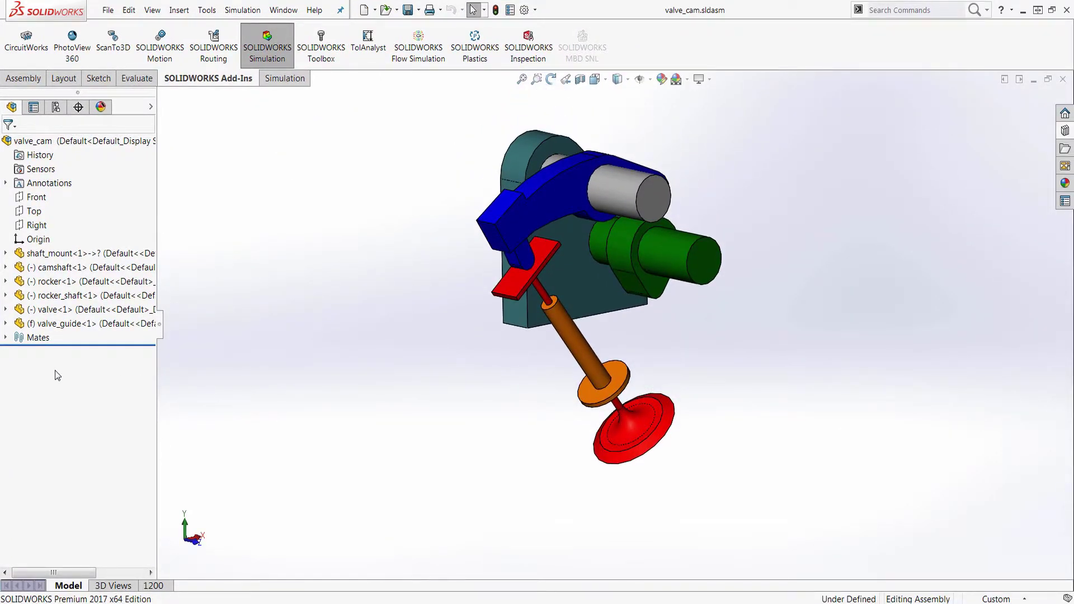
pyautogui.click(6, 338)
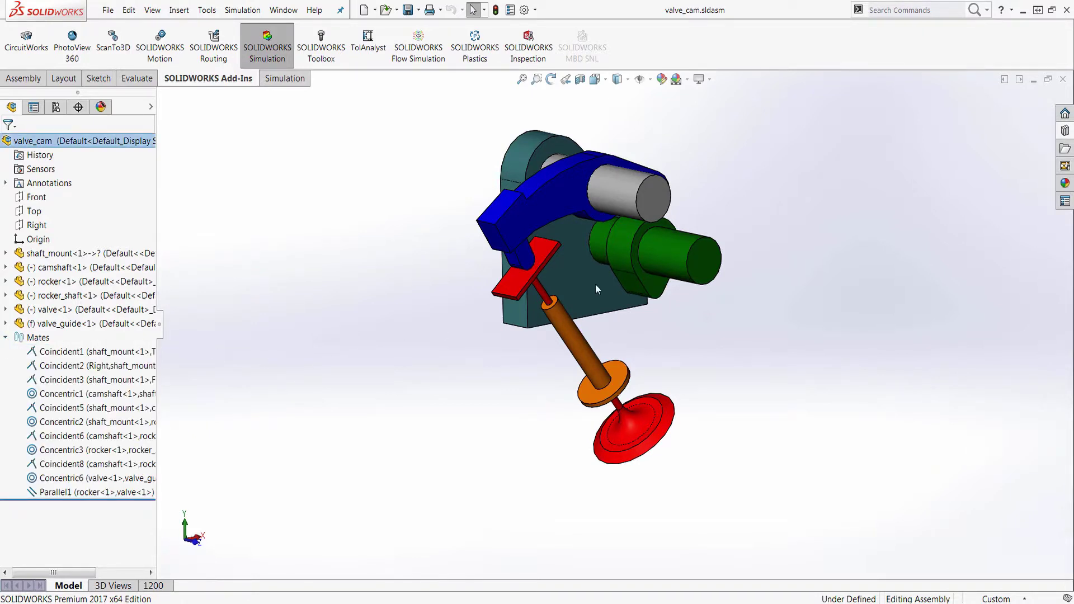
pyautogui.moveTo(515, 230)
pyautogui.mouseDown()
pyautogui.moveTo(520, 254)
pyautogui.moveTo(520, 216)
pyautogui.moveTo(520, 232)
pyautogui.mouseUp()
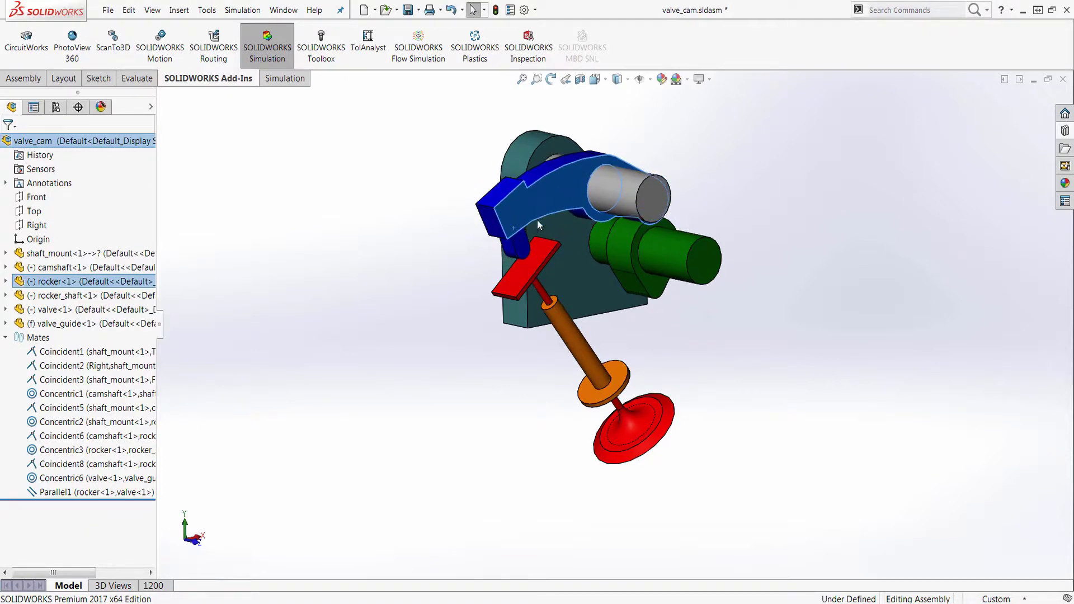
pyautogui.click(622, 247)
pyautogui.moveTo(622, 248); pyautogui.dragTo(632, 267)
pyautogui.moveTo(521, 281)
pyautogui.mouseDown()
pyautogui.moveTo(538, 305)
pyautogui.moveTo(533, 282)
pyautogui.mouseUp()
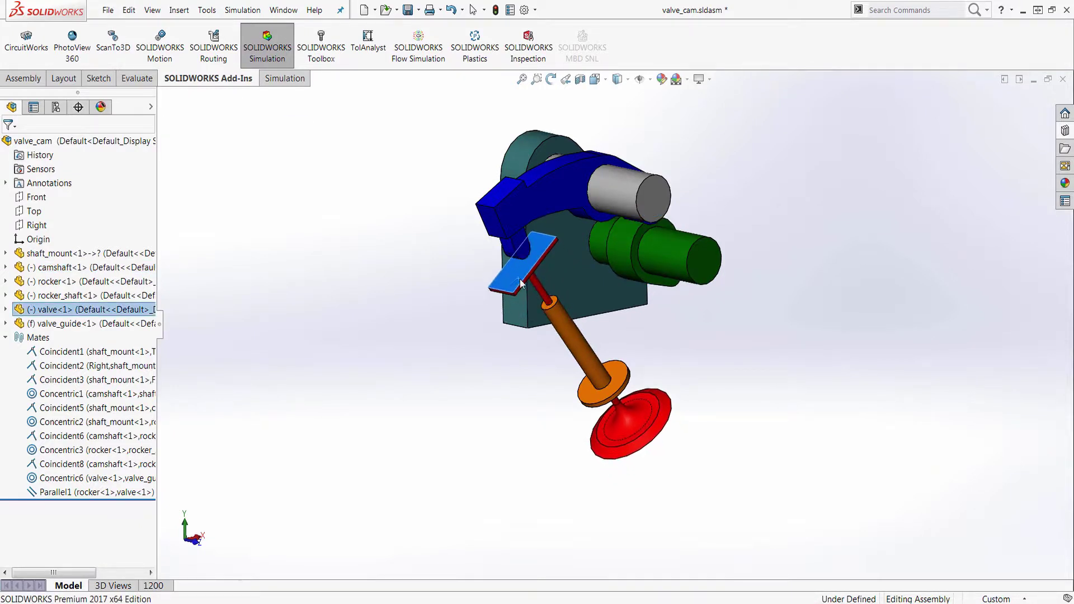
pyautogui.click(669, 325)
pyautogui.moveTo(669, 325)
pyautogui.mouseDown(button='middle')
pyautogui.moveTo(657, 322)
pyautogui.moveTo(669, 333)
pyautogui.mouseUp(button='middle')
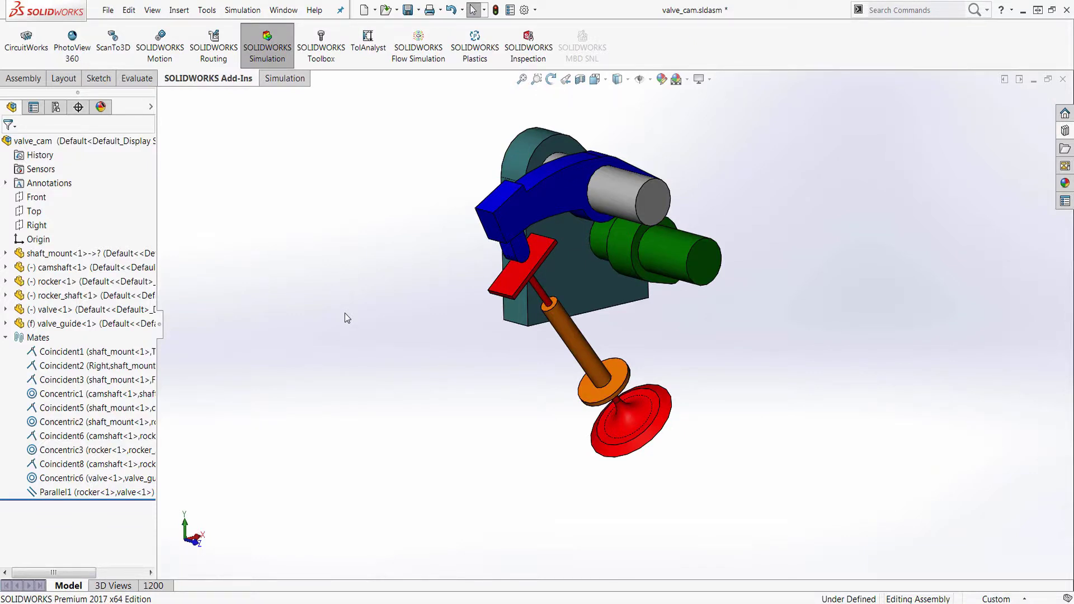
# Reload valve_cam.sldasm from disk, discarding the component position changes
pyautogui.click(108, 10)
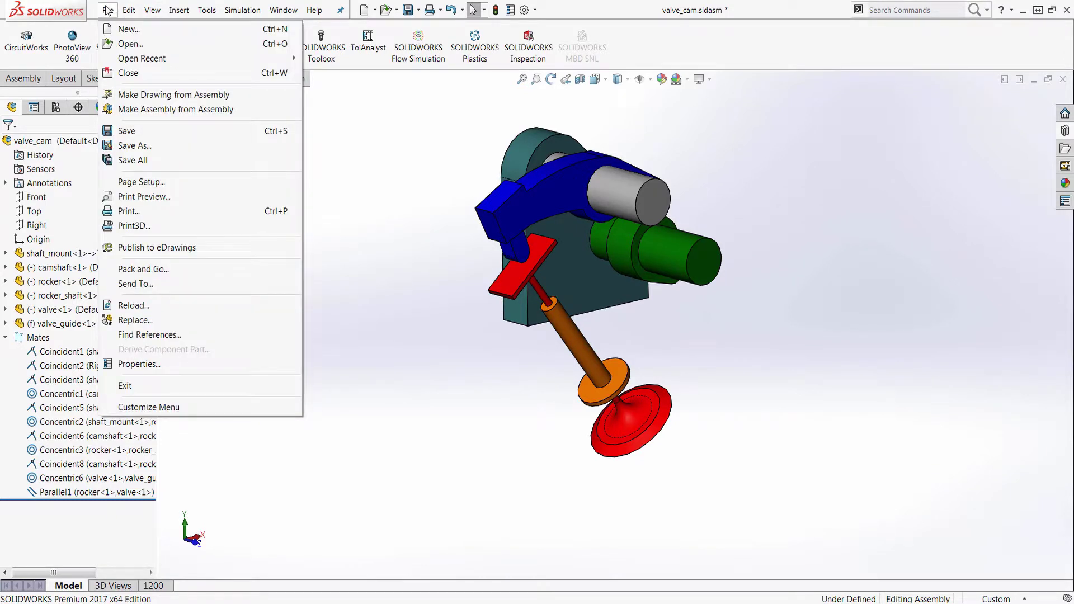
pyautogui.click(166, 308)
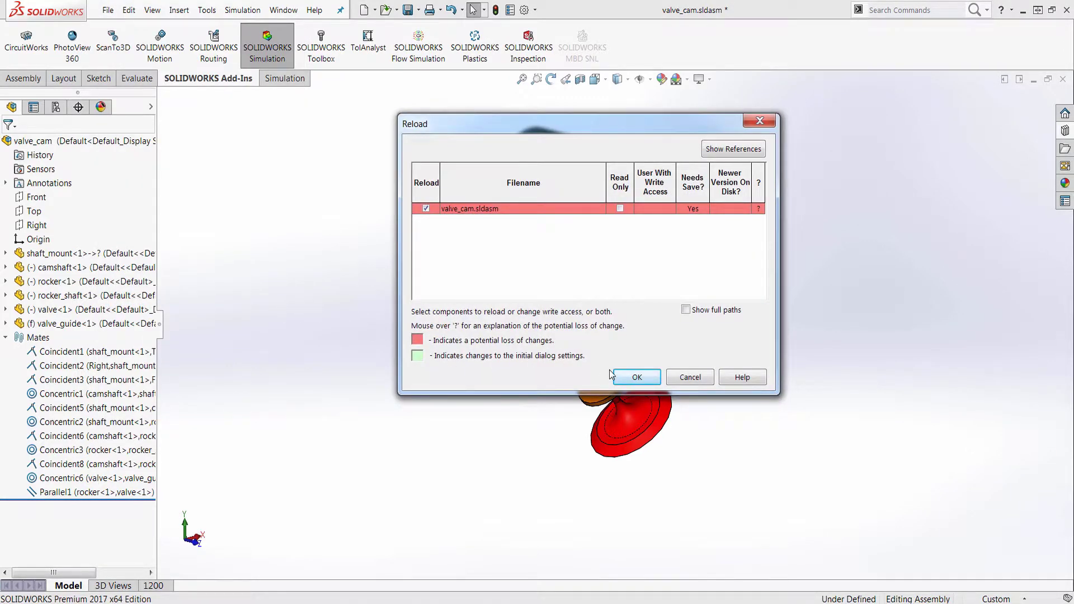
pyautogui.click(625, 378)
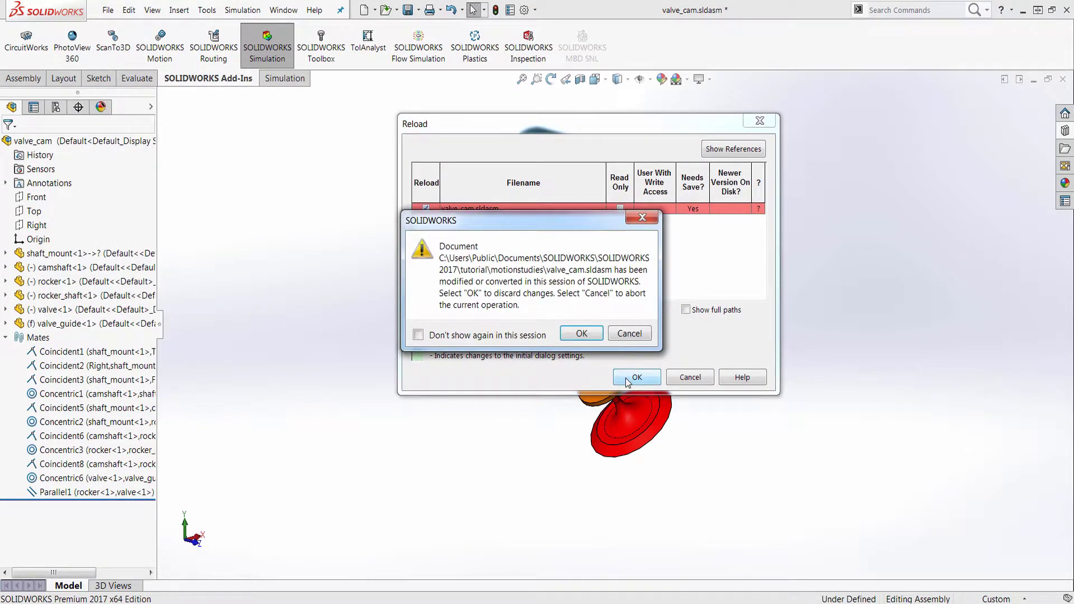
pyautogui.click(580, 334)
pyautogui.moveTo(481, 347); pyautogui.dragTo(549, 372, button='middle')
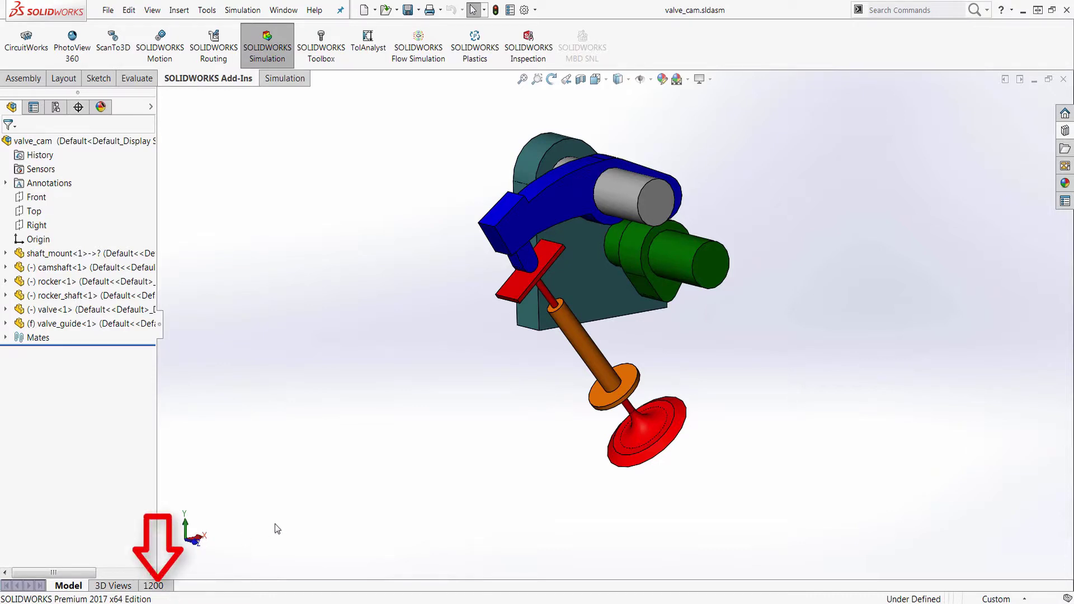
# Open the valve_cam assembly's 1200 motion study and check its available study types, keeping Animation
pyautogui.click(158, 585)
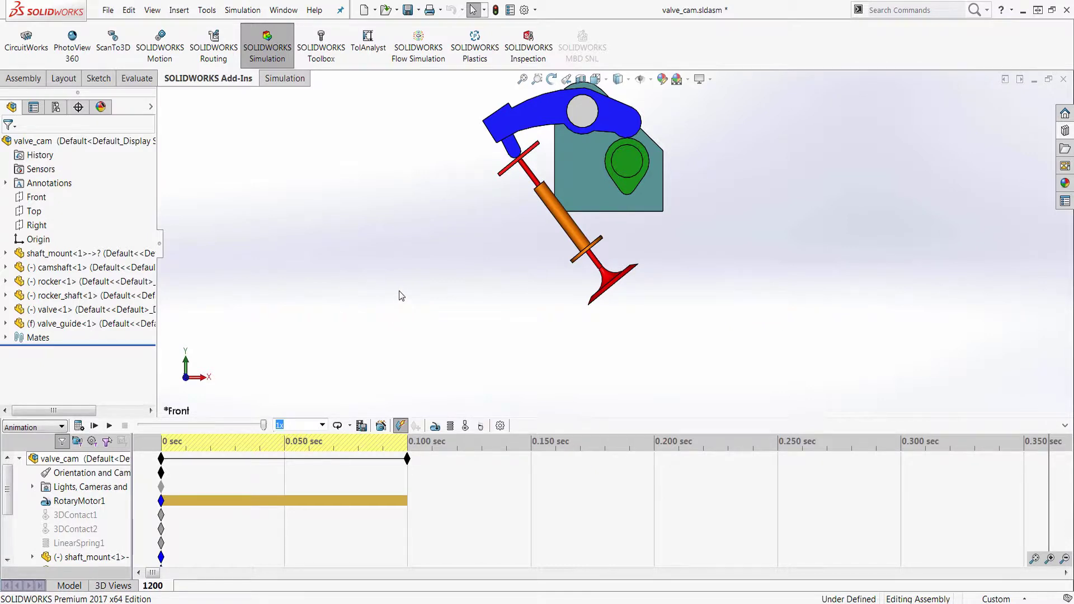
pyautogui.keyDown('ctrl'); pyautogui.moveTo(461, 234); pyautogui.dragTo(513, 278, button='middle'); pyautogui.keyUp('ctrl')
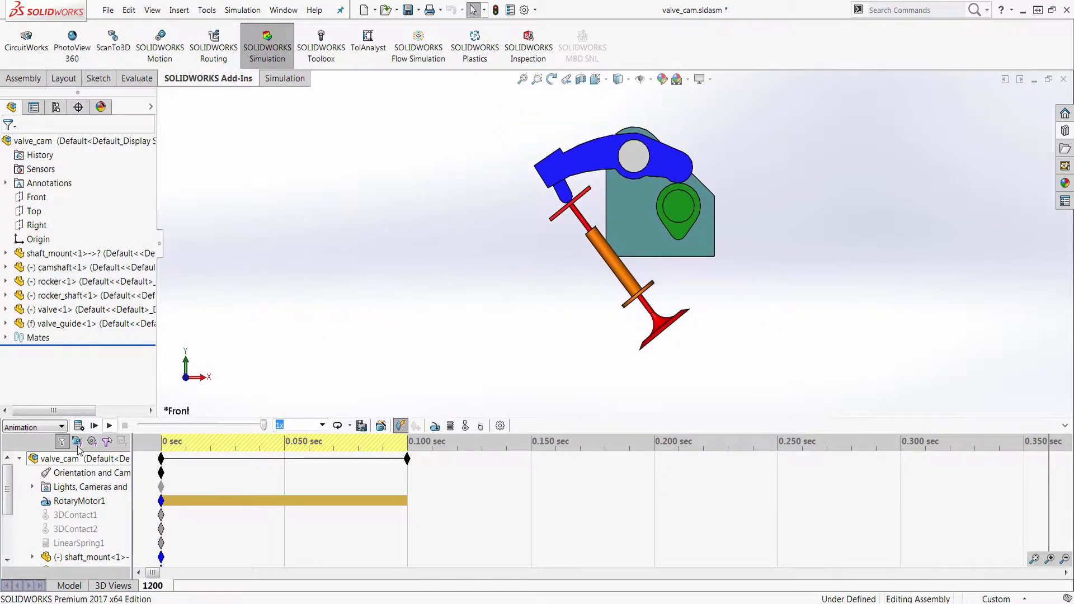
pyautogui.click(46, 428)
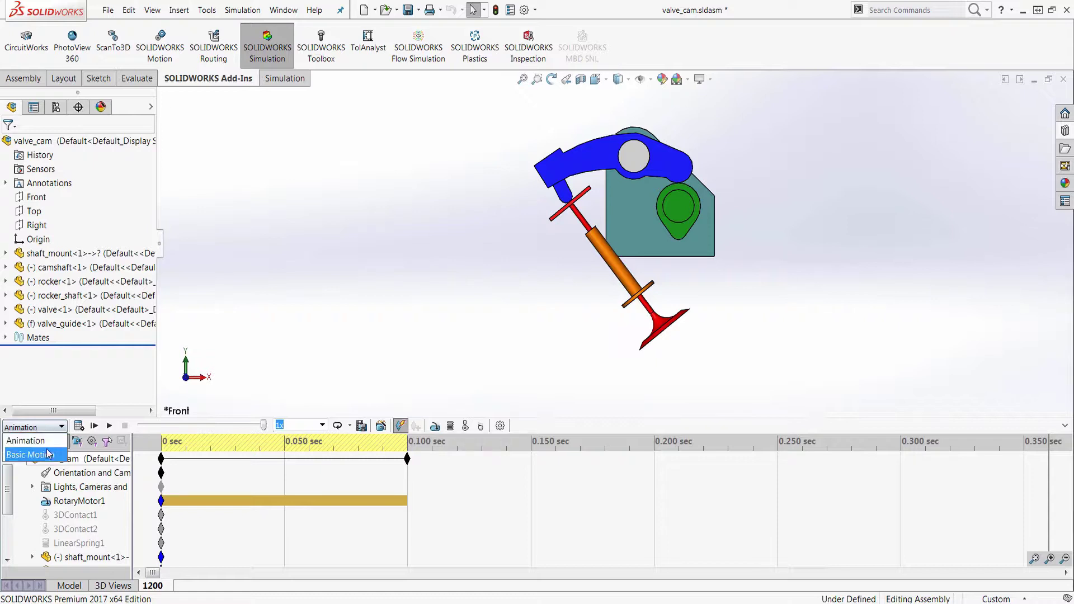
pyautogui.click(50, 441)
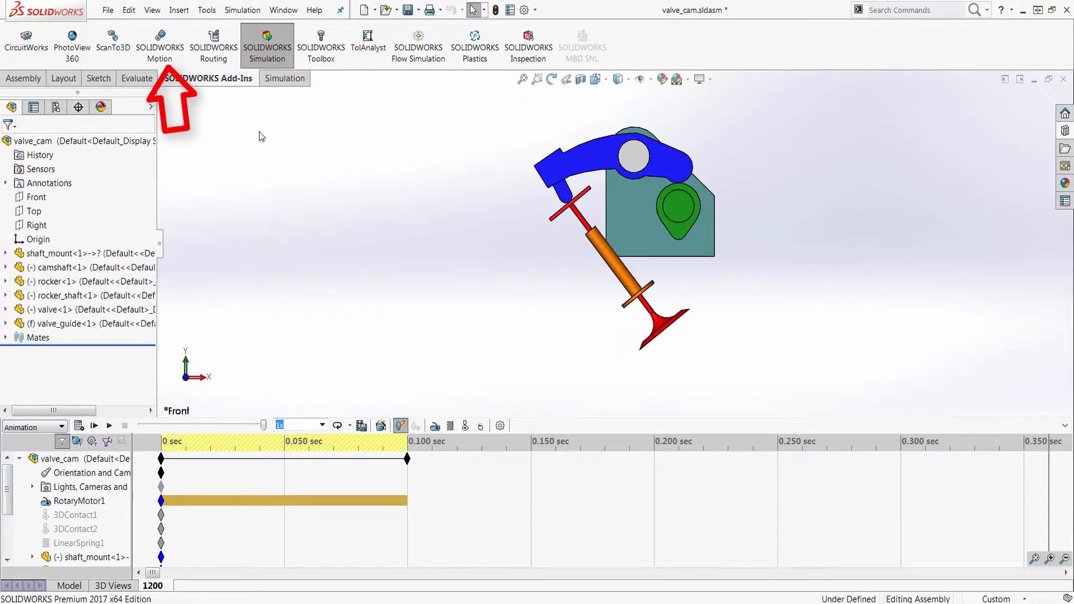
# Load the SOLIDWORKS Motion add-in and set the 1200 study's type to Motion Analysis
pyautogui.click(163, 50)
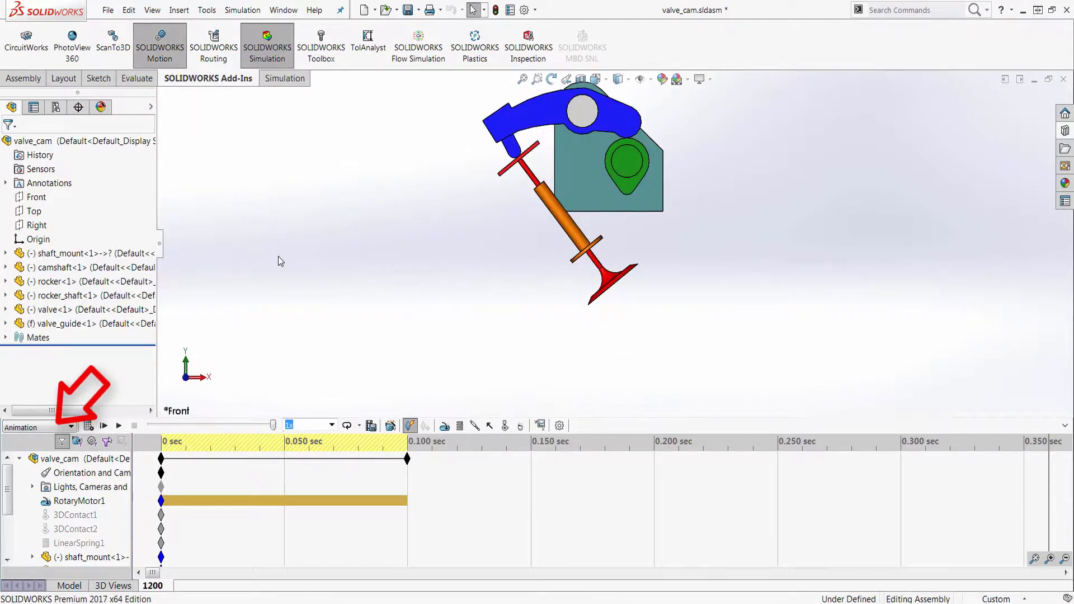
pyautogui.click(65, 428)
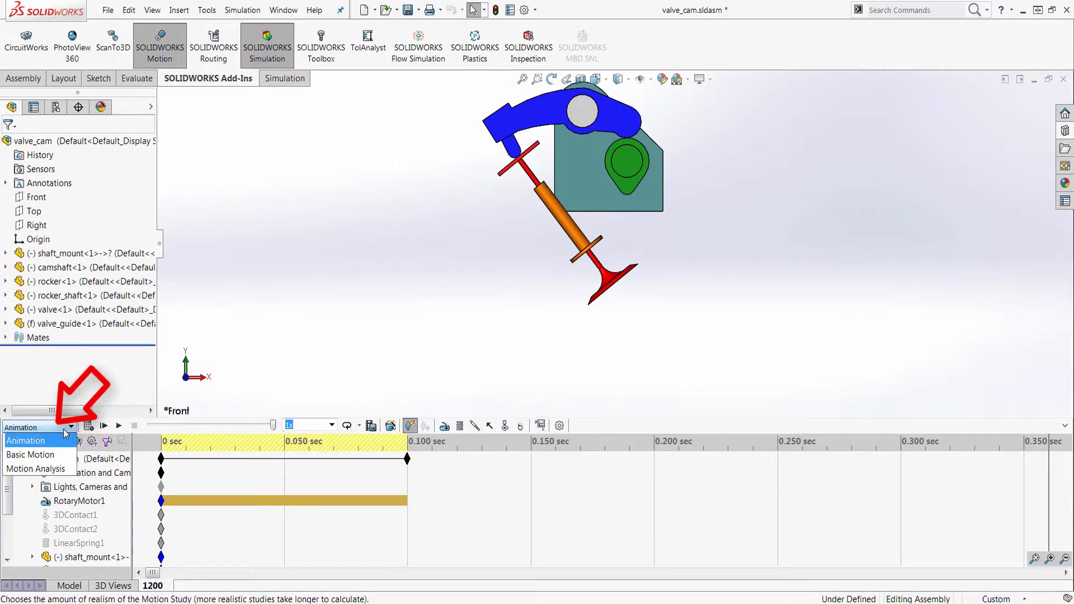
pyautogui.click(65, 472)
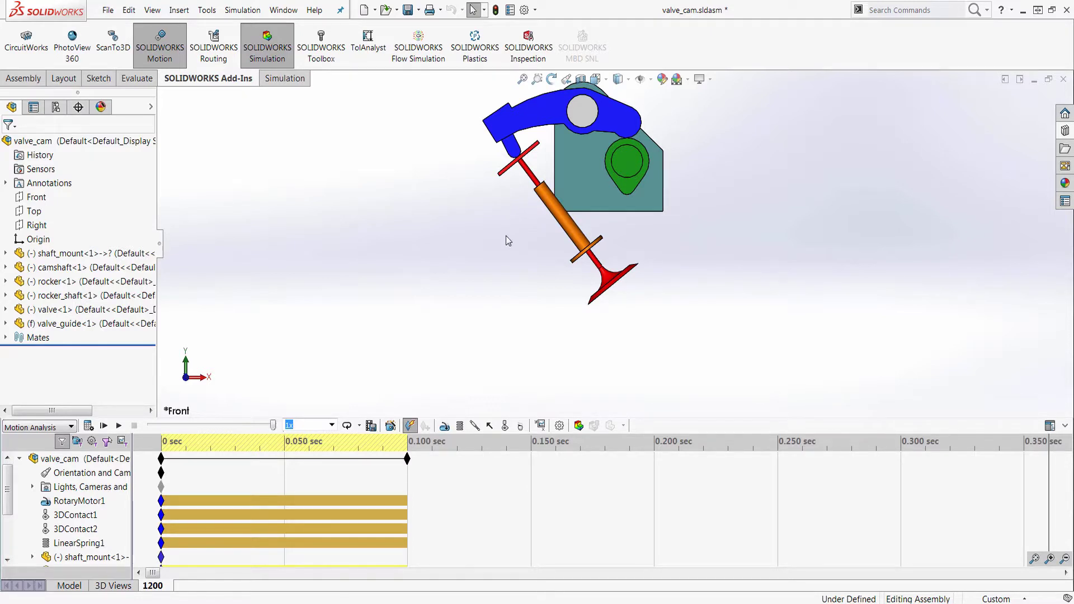
pyautogui.moveTo(506, 236); pyautogui.dragTo(540, 296, button='middle')
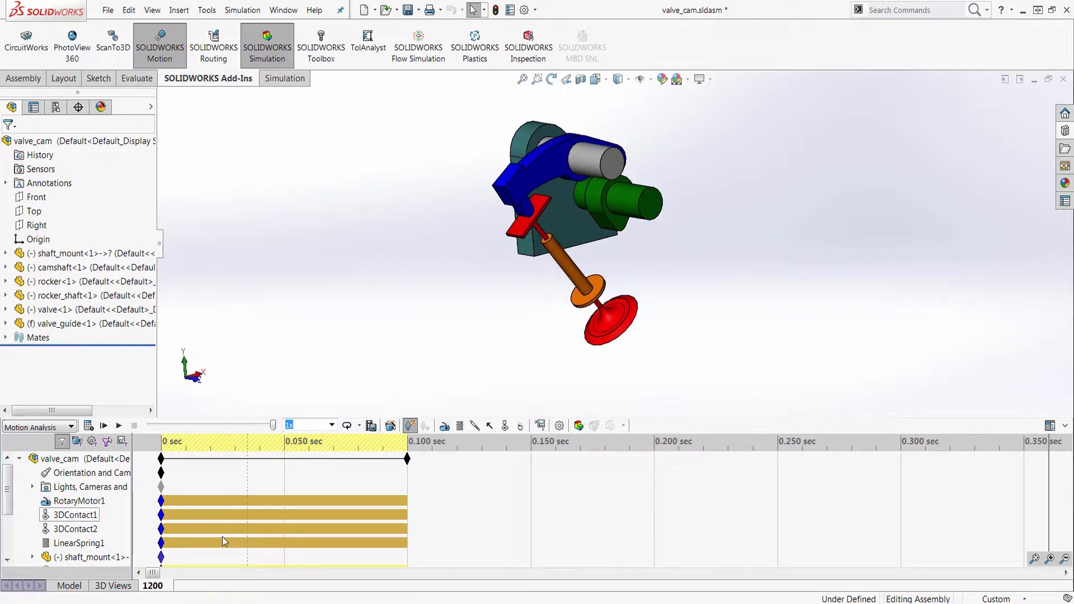
# Create a new motion study of type Motion Analysis and disable its playback of view keys
pyautogui.rightClick(153, 587)
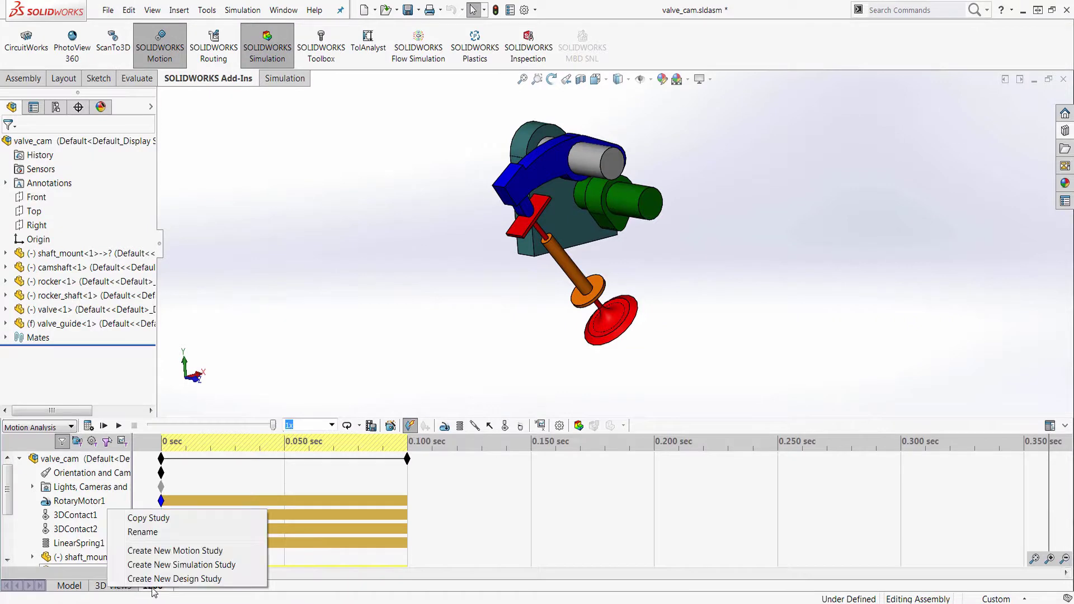
pyautogui.click(183, 553)
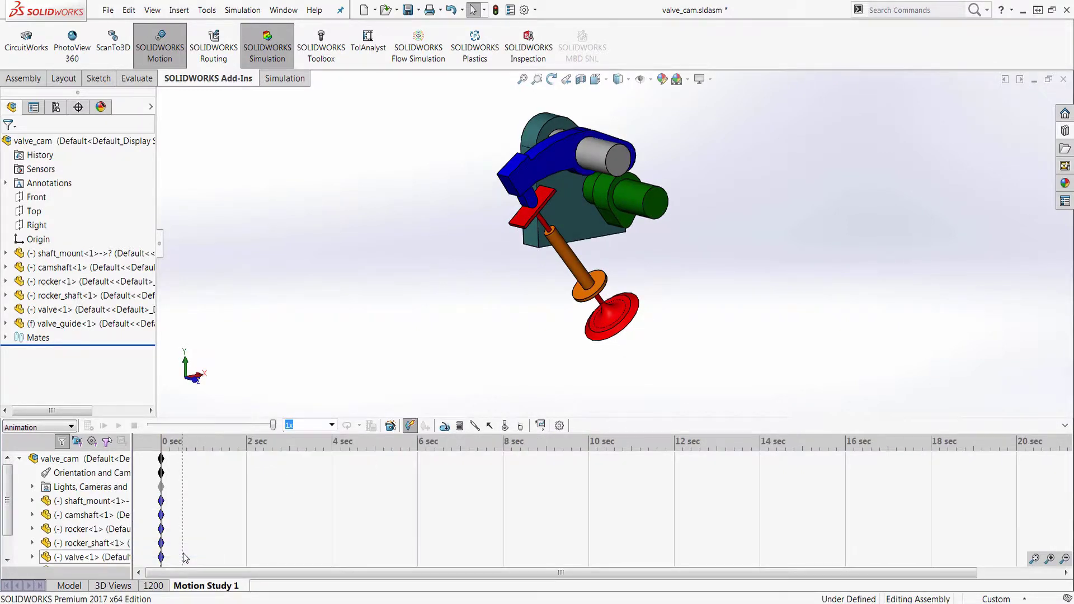
pyautogui.click(71, 427)
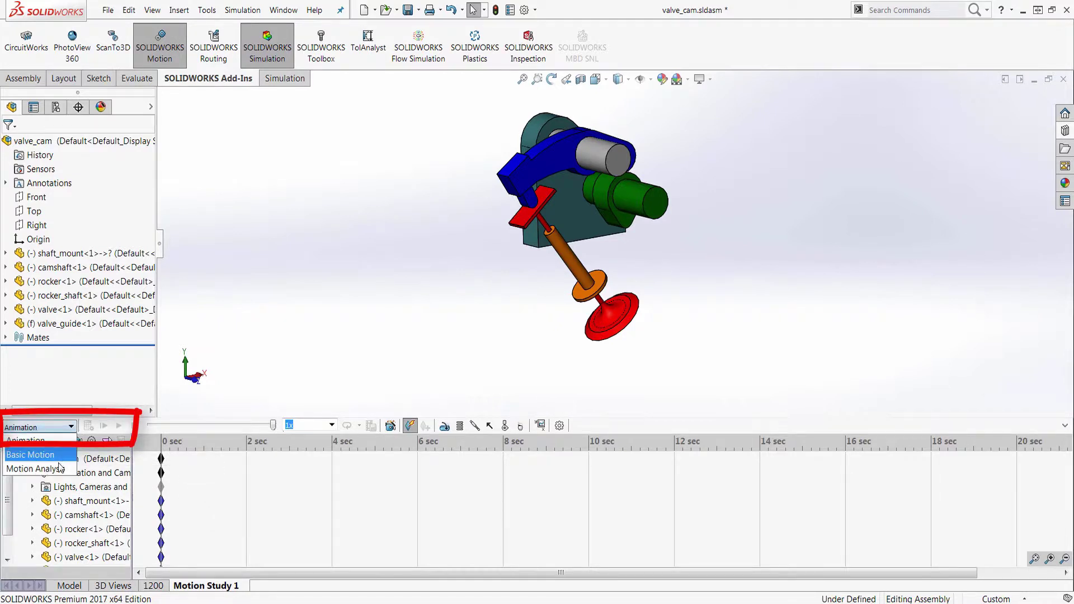
pyautogui.click(58, 470)
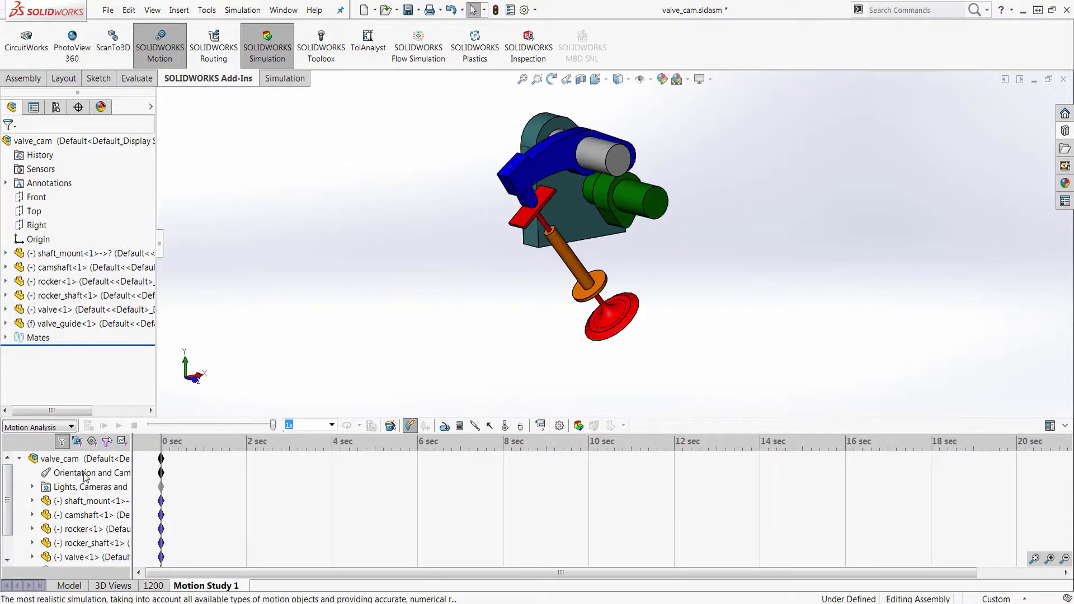
pyautogui.rightClick(71, 477)
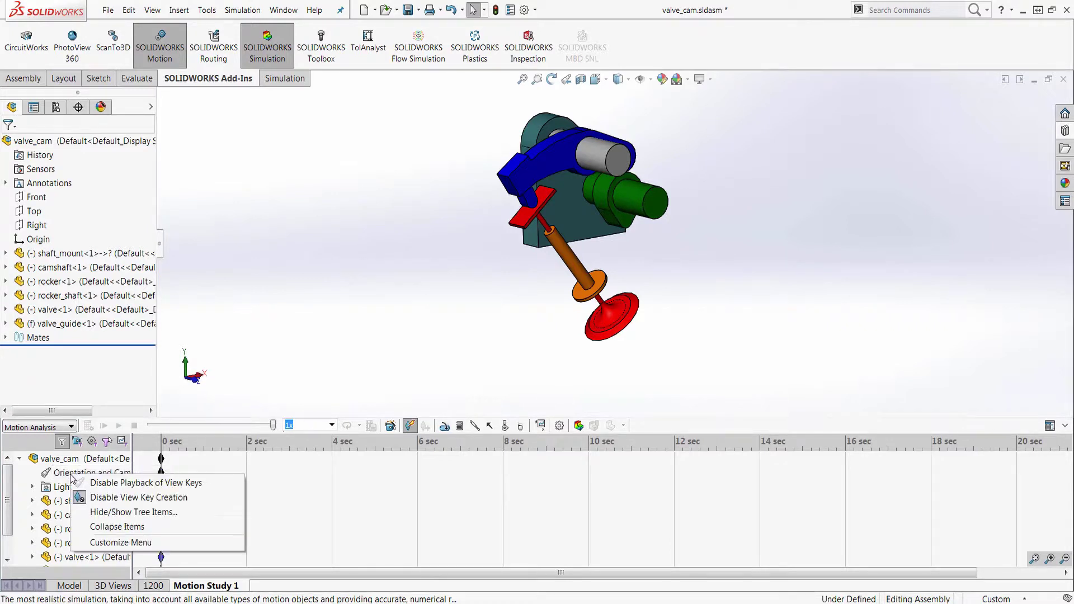
pyautogui.click(103, 483)
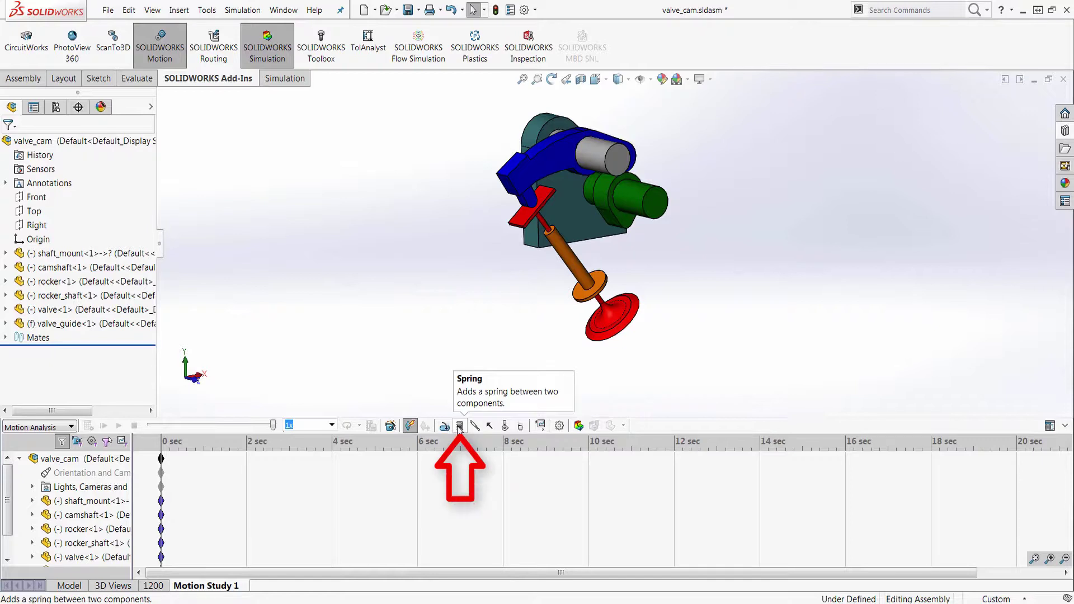
# Start a linear spring between the circular edge of the valve guide's flange and the underside face of the valve's upper plate
pyautogui.click(460, 427)
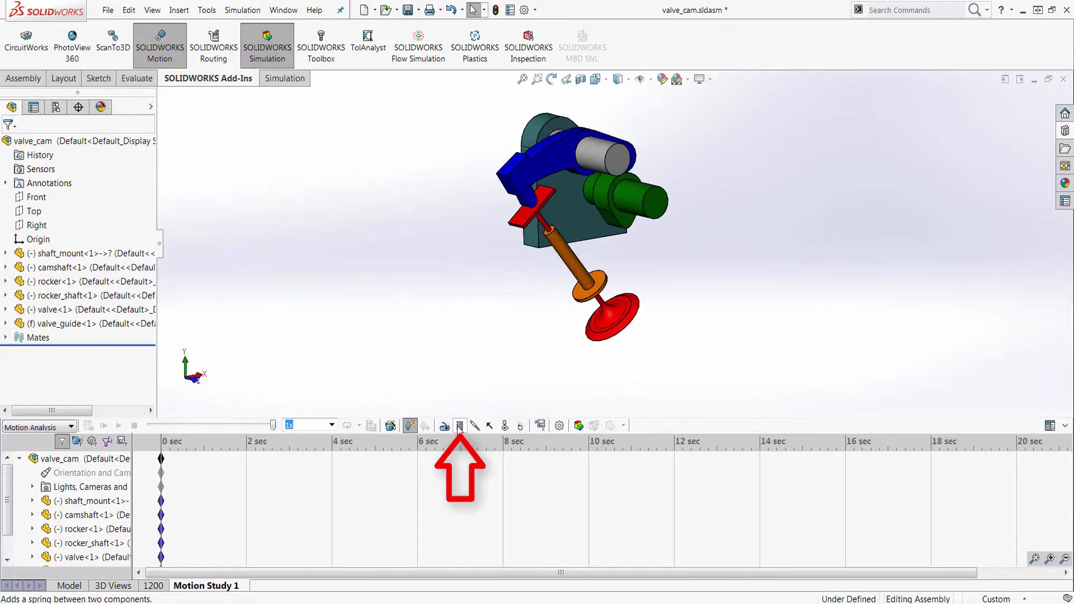
pyautogui.click(586, 303)
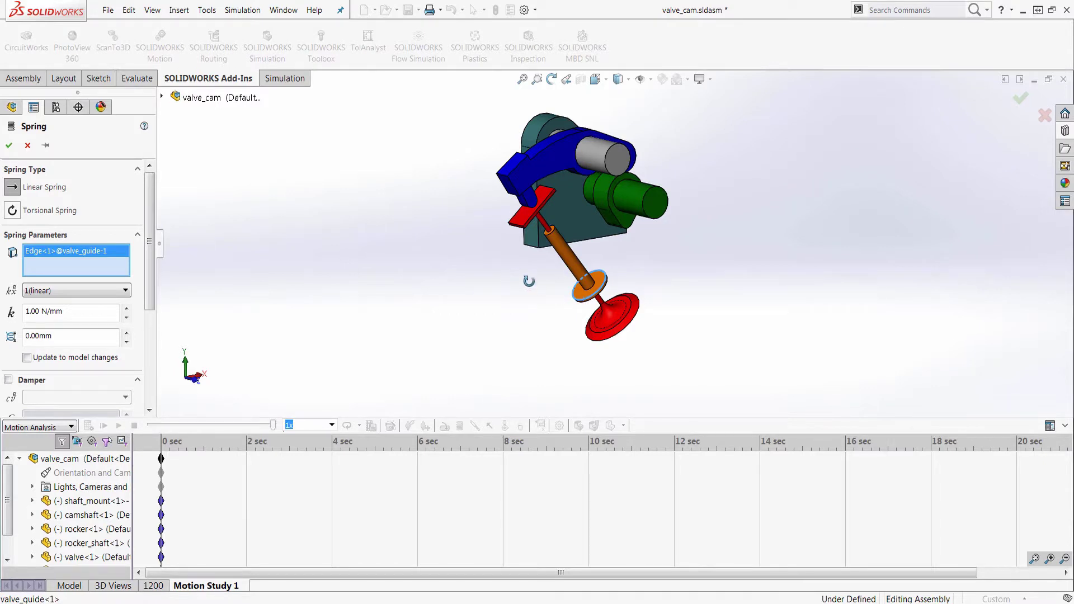
pyautogui.moveTo(528, 281); pyautogui.dragTo(523, 223, button='middle')
pyautogui.click(516, 221)
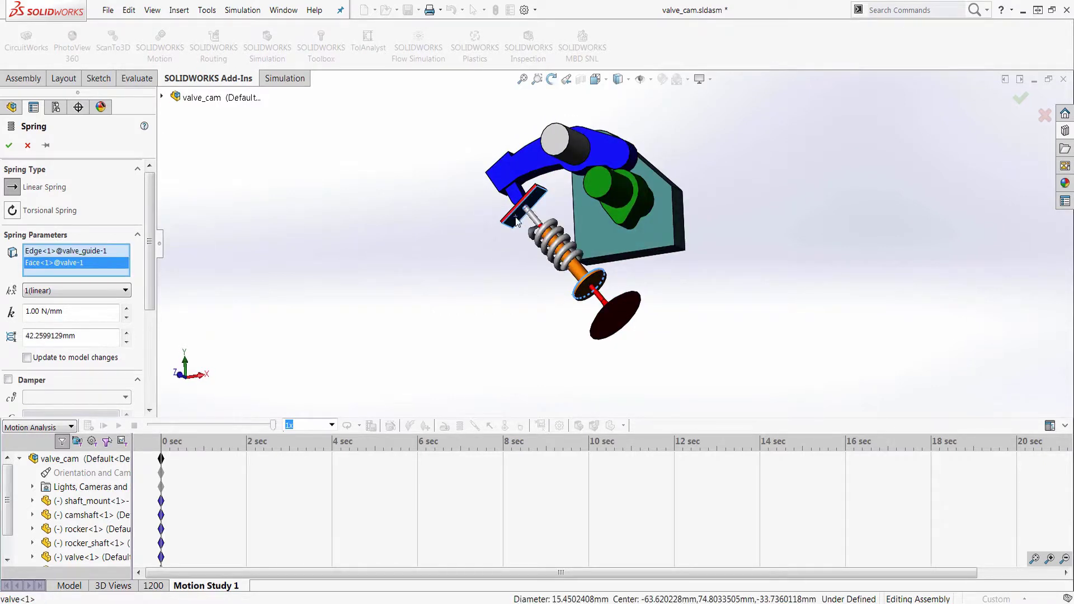
pyautogui.moveTo(506, 272); pyautogui.dragTo(552, 332, button='middle')
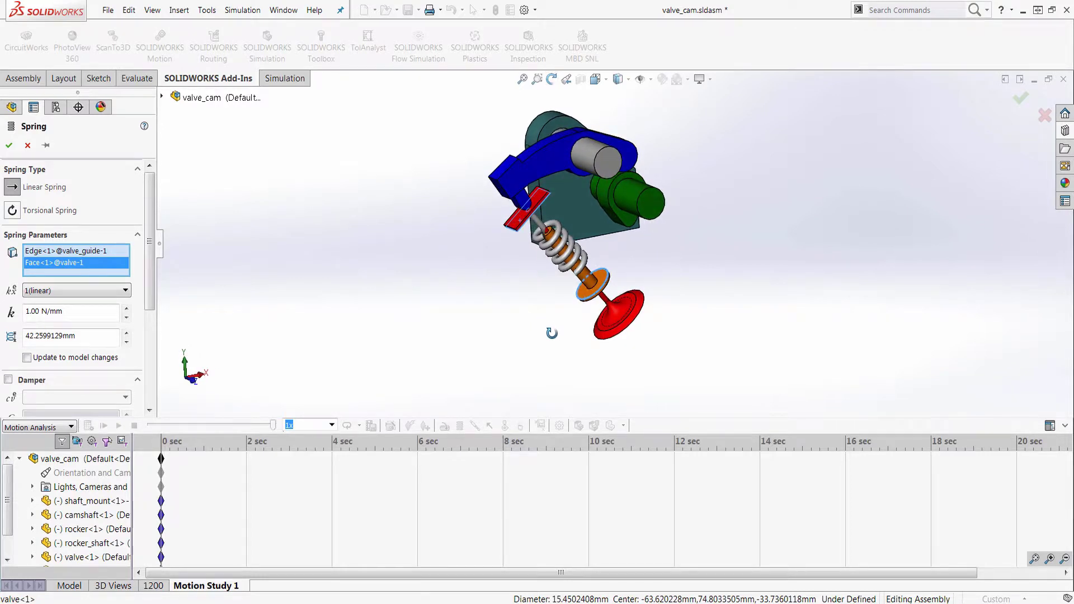
# Set the linear spring's constant to 0.1 N/mm and its free length to 60 mm, and create the spring
pyautogui.click(67, 318)
pyautogui.write('0.1')
pyautogui.click(83, 334)
pyautogui.doubleClick(91, 335)
pyautogui.write('50')
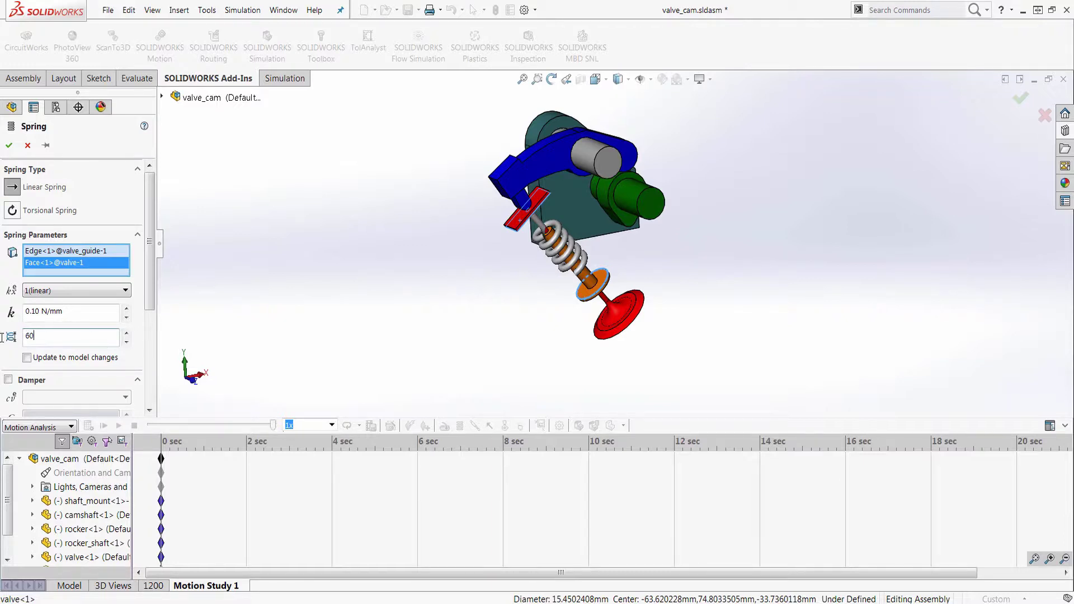
pyautogui.press('Return')
pyautogui.moveTo(149, 293); pyautogui.dragTo(151, 384)
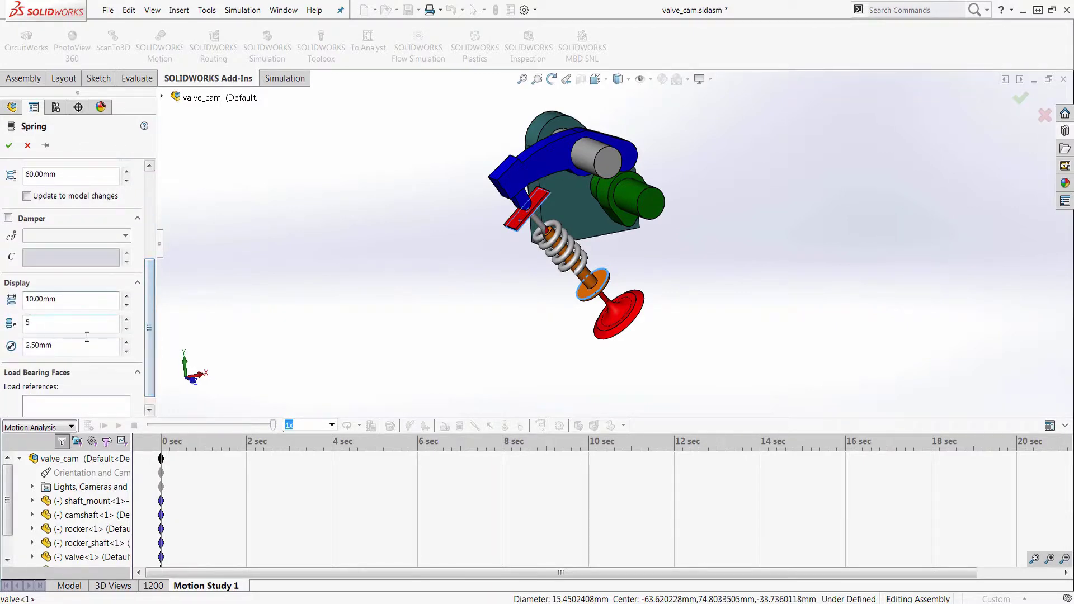
pyautogui.moveTo(376, 339); pyautogui.dragTo(376, 336, button='middle')
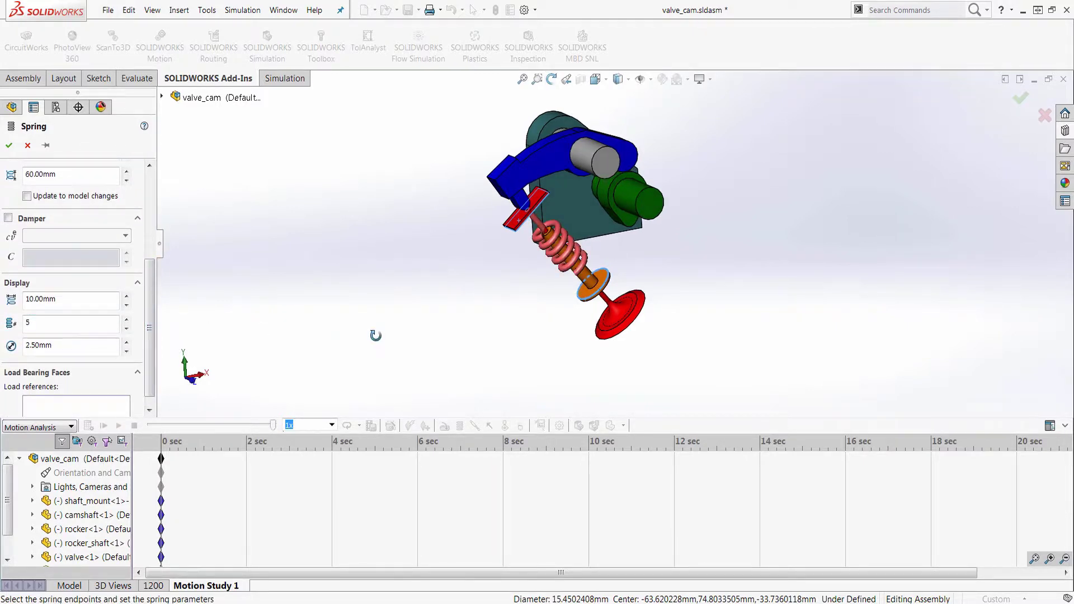
pyautogui.click(9, 146)
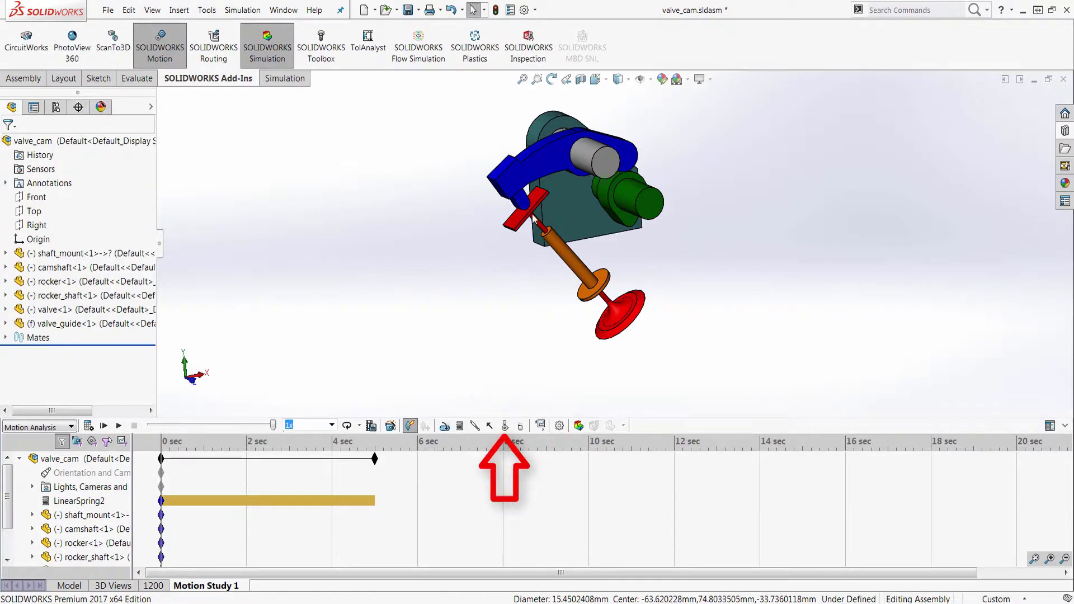
# Add a solid body contact between the rocker and the valve with materials Steel (Dry) and Steel (Greasy)
pyautogui.click(506, 427)
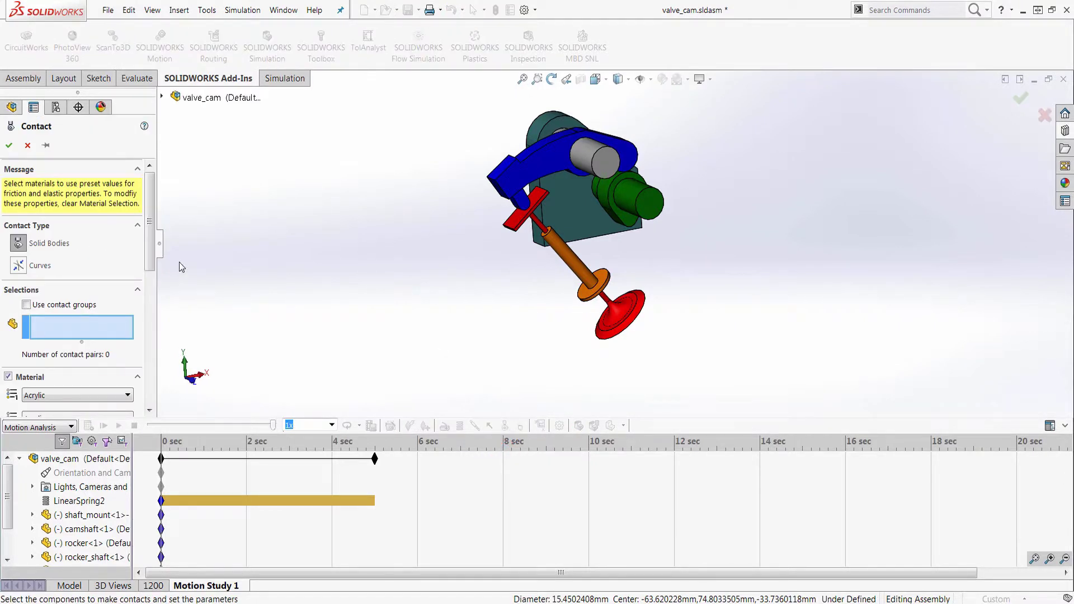
pyautogui.click(524, 222)
pyautogui.click(525, 222)
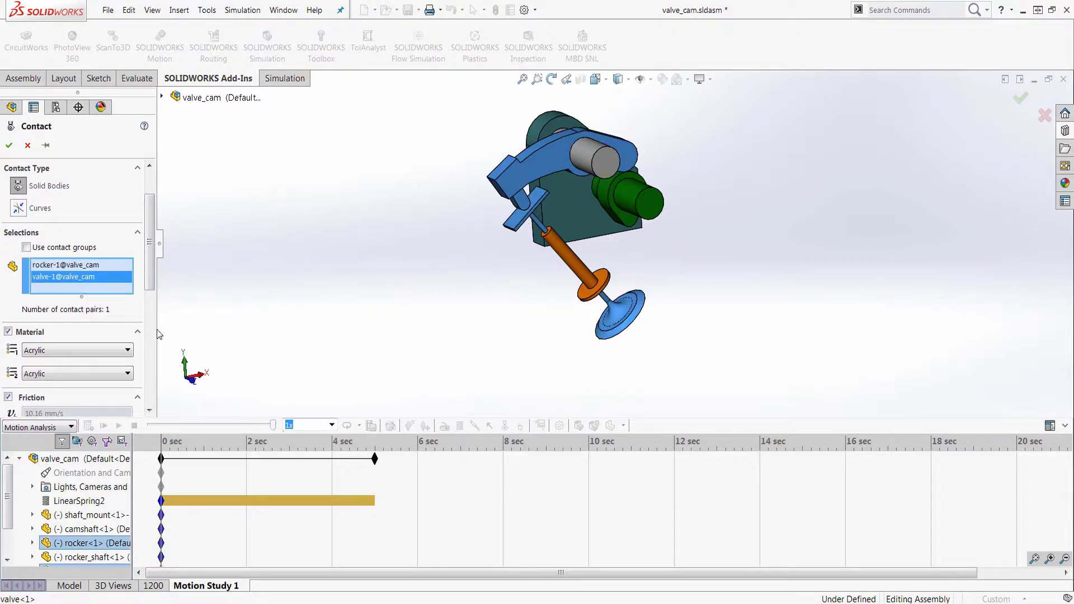
pyautogui.moveTo(150, 285); pyautogui.dragTo(150, 347)
pyautogui.scroll(2, 151, 295)
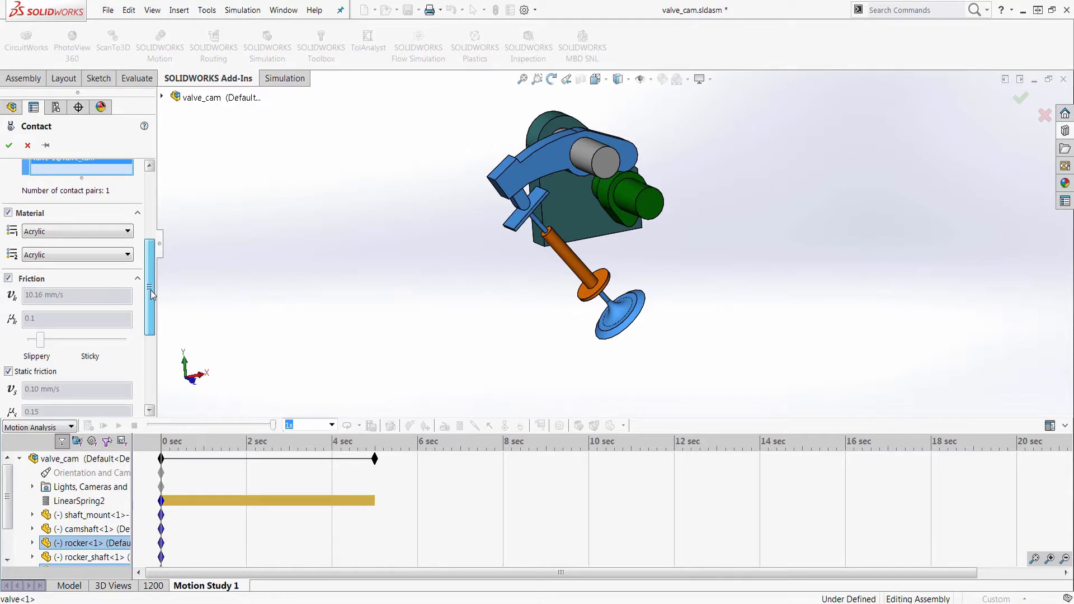
pyautogui.click(105, 233)
pyautogui.click(92, 306)
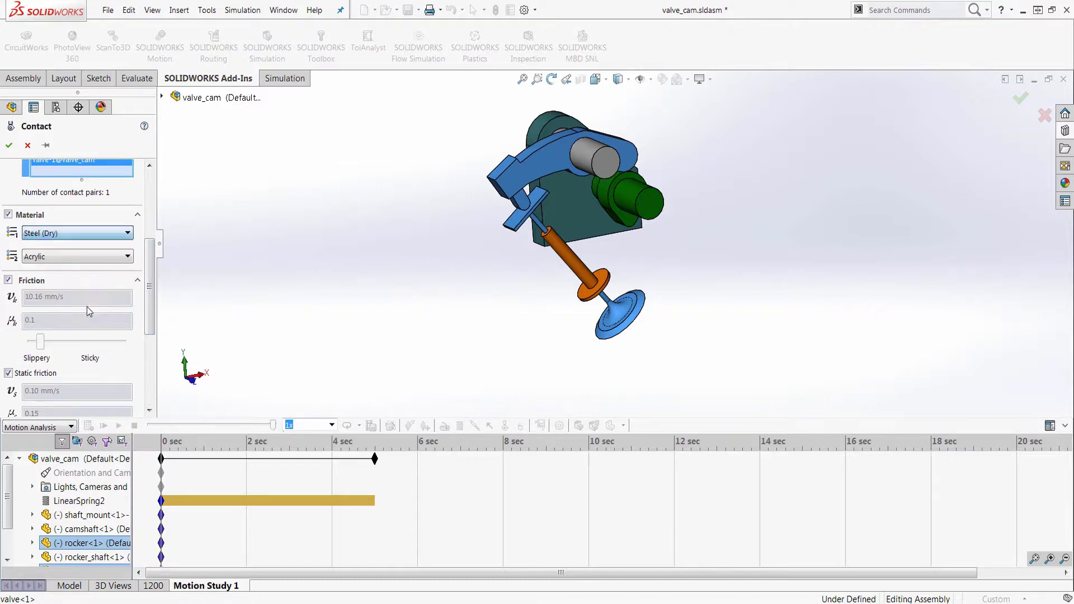
pyautogui.click(93, 257)
pyautogui.click(93, 339)
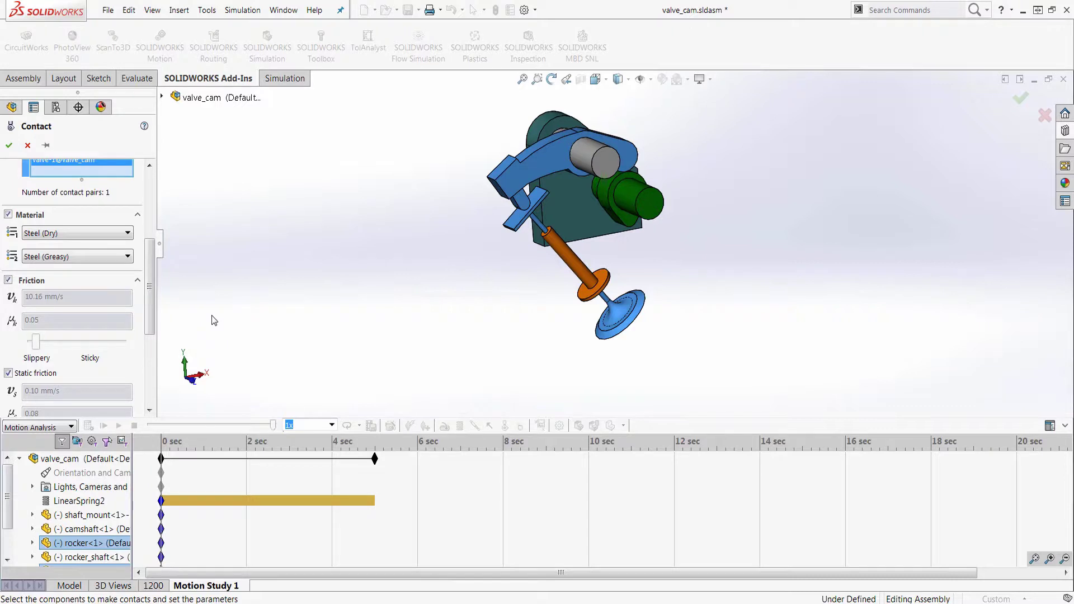
pyautogui.click(9, 146)
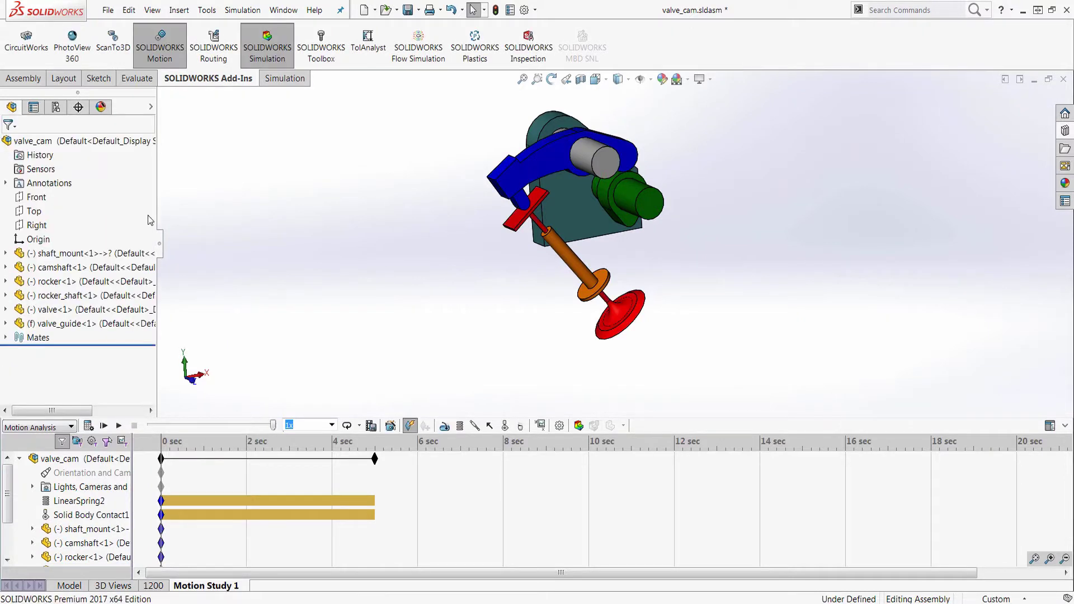
# Add a solid body contact between the rocker and the camshaft with materials Steel (Dry) and Steel (Greasy)
pyautogui.click(506, 426)
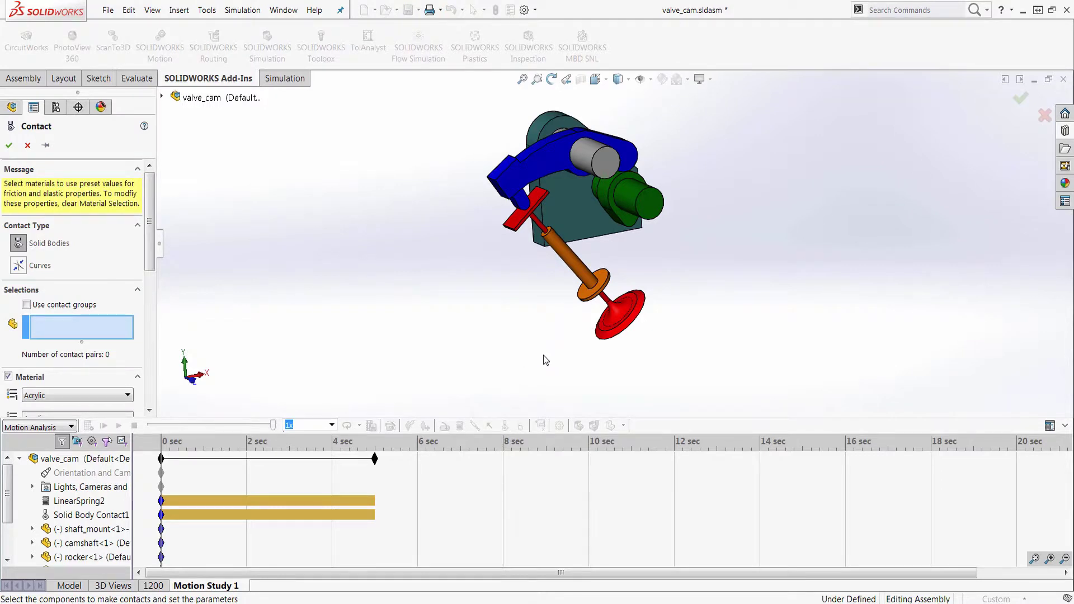
pyautogui.click(625, 162)
pyautogui.click(622, 196)
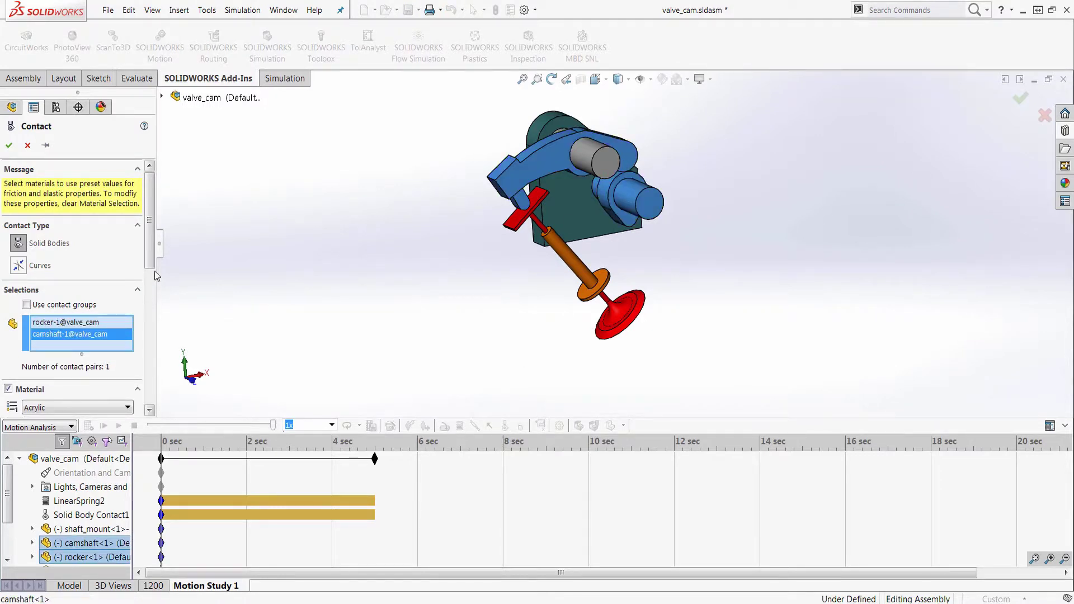
pyautogui.moveTo(149, 251); pyautogui.dragTo(149, 319)
pyautogui.click(123, 234)
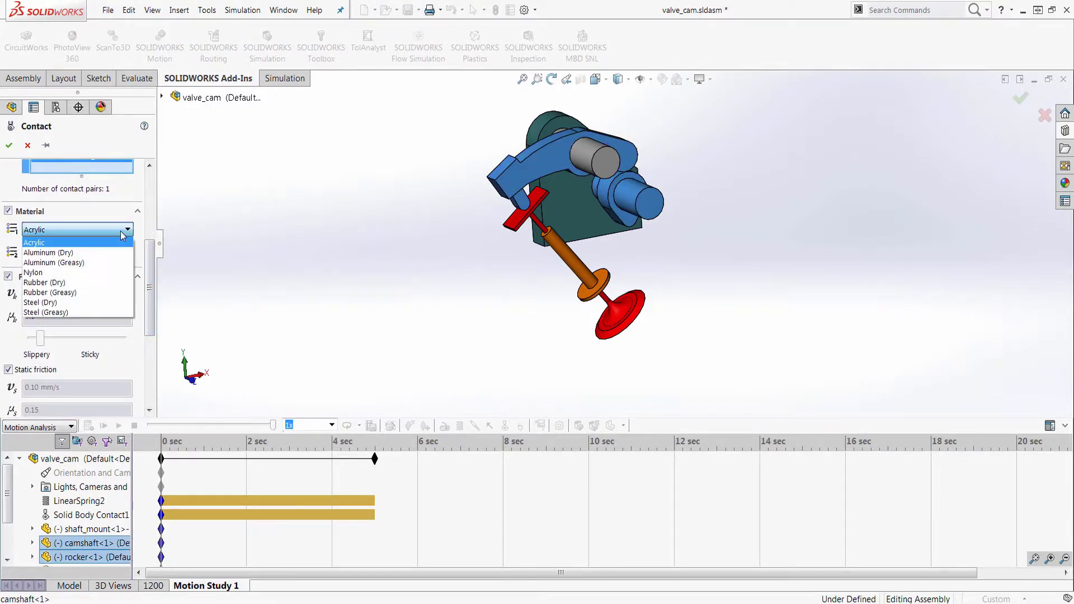
pyautogui.click(42, 302)
pyautogui.click(117, 253)
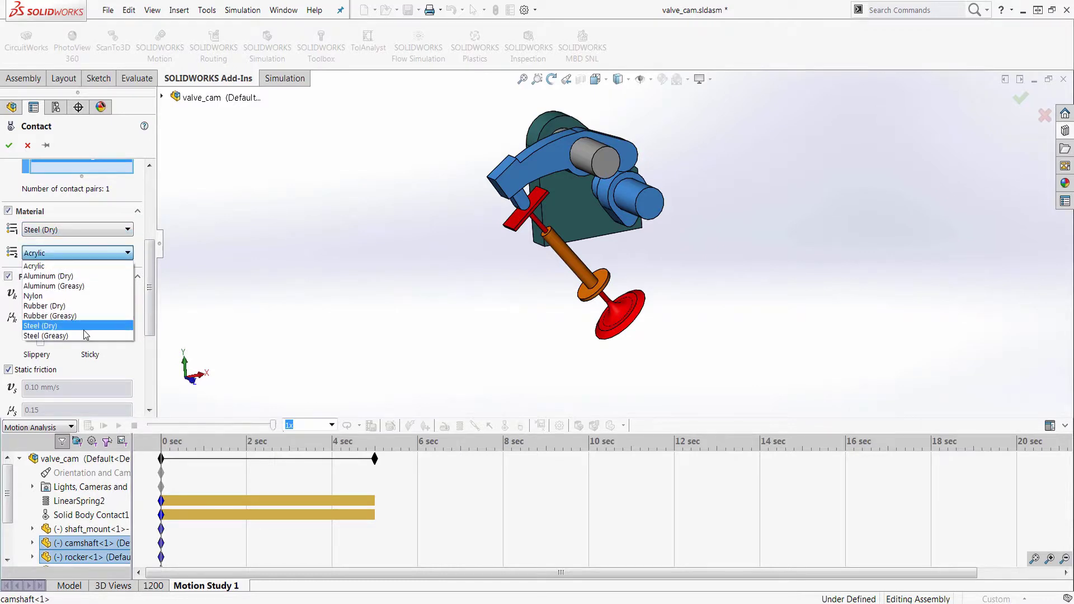
pyautogui.click(85, 335)
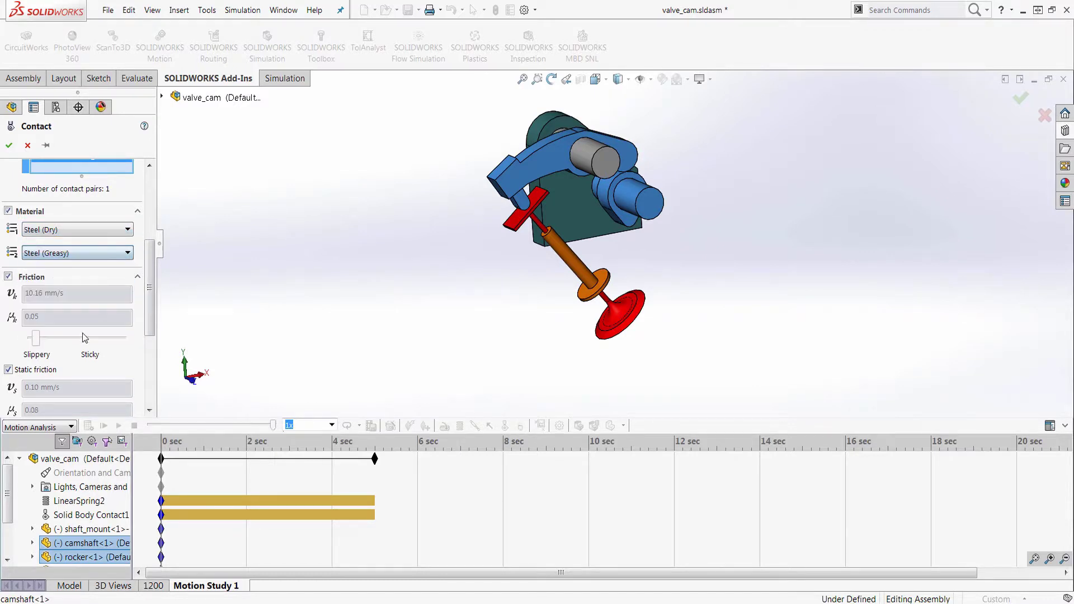
pyautogui.click(9, 147)
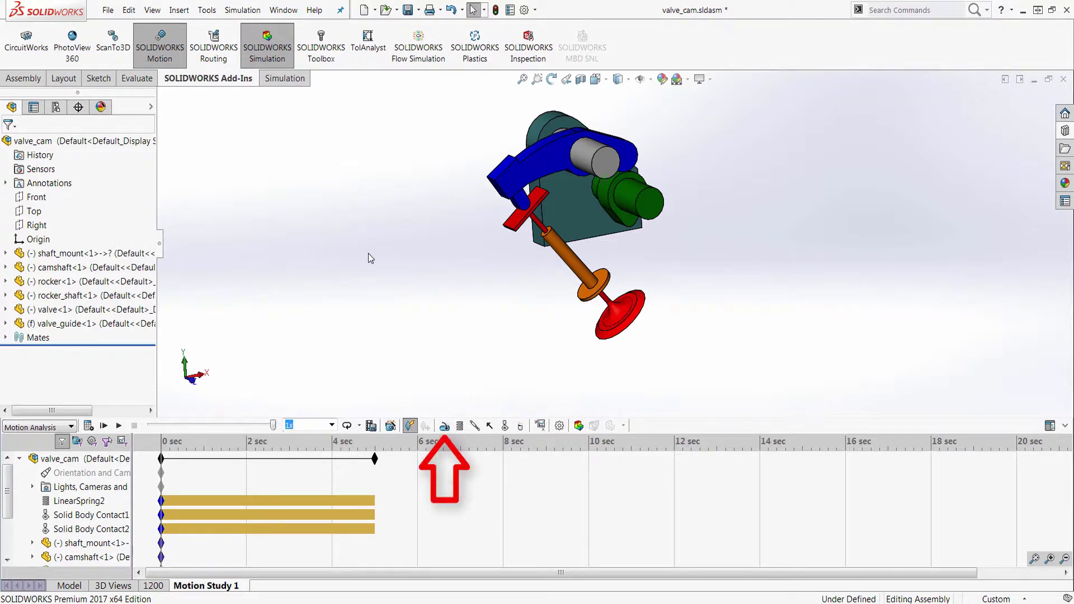
# Add a constant-speed rotary motor on the camshaft's circular end face, reverse its direction and set its speed to 1200 RPM
pyautogui.click(445, 427)
pyautogui.moveTo(495, 321); pyautogui.dragTo(510, 329, button='middle')
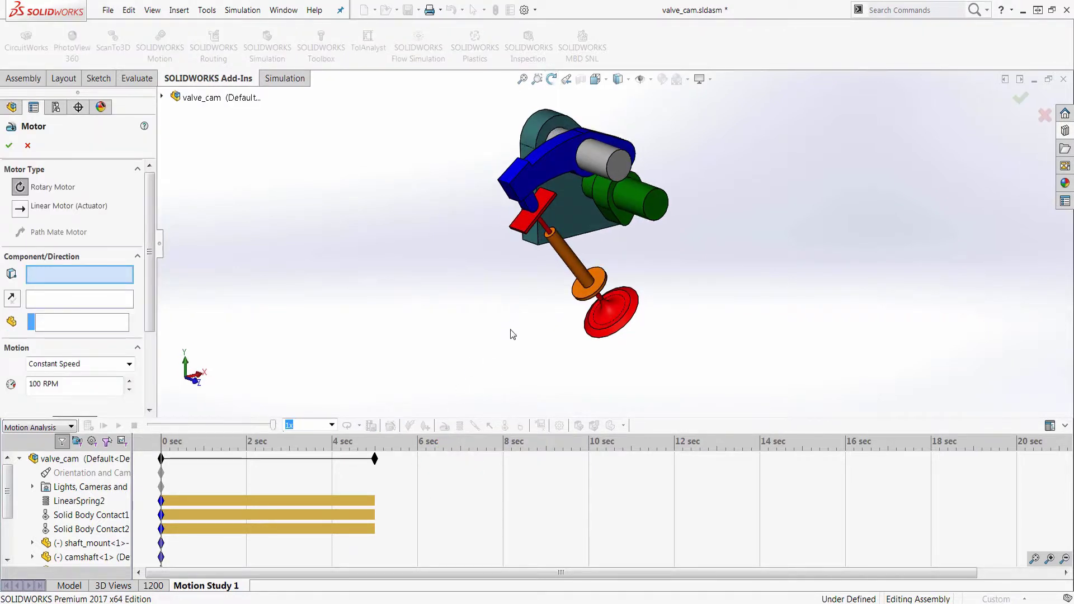
pyautogui.click(649, 204)
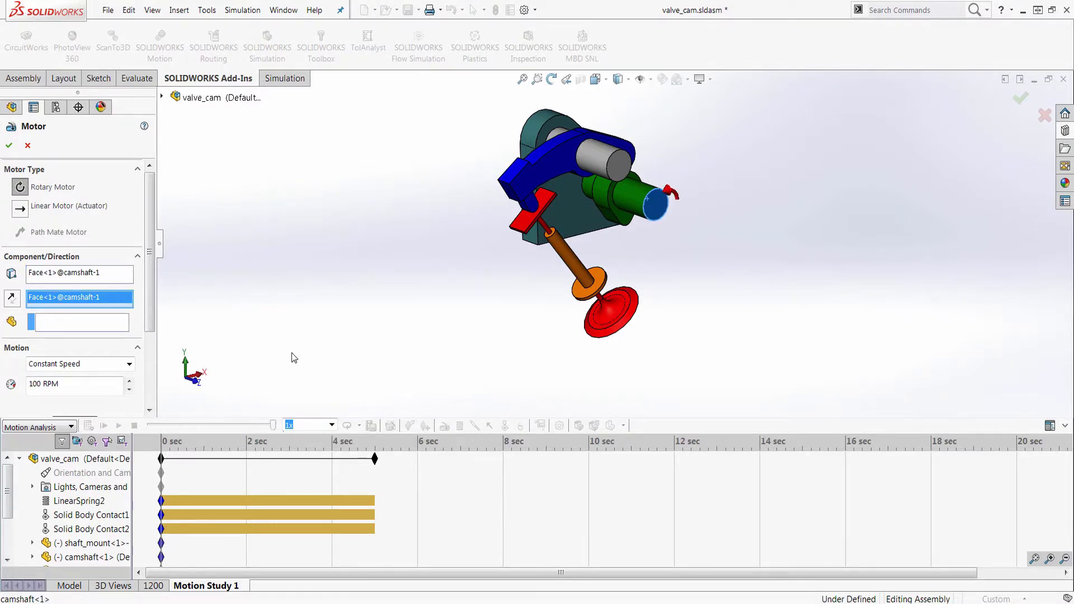
pyautogui.click(11, 304)
pyautogui.scroll(-2, 79, 359)
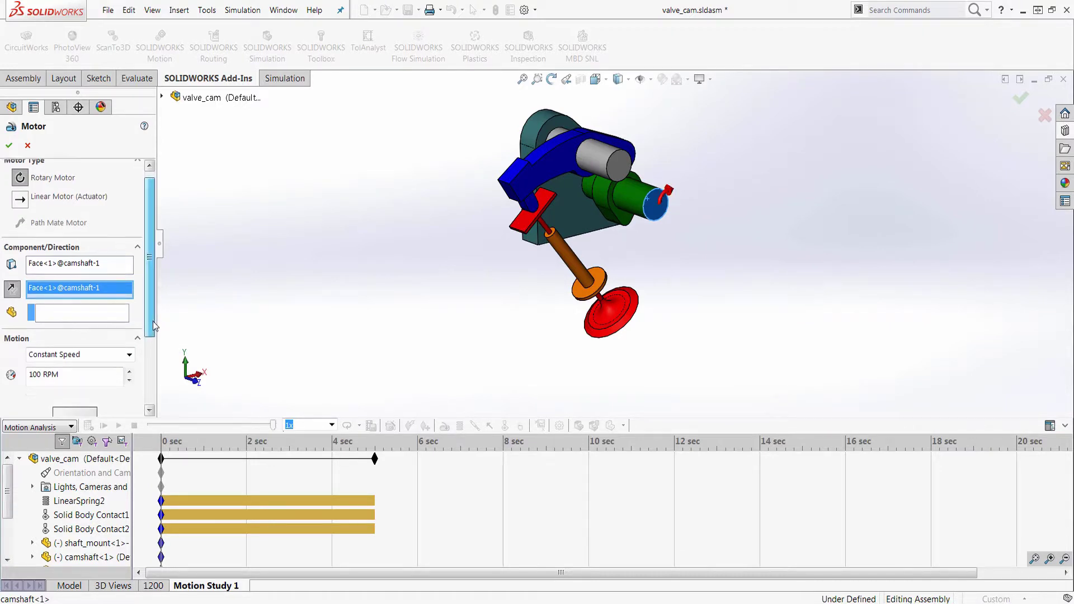
pyautogui.click(79, 360)
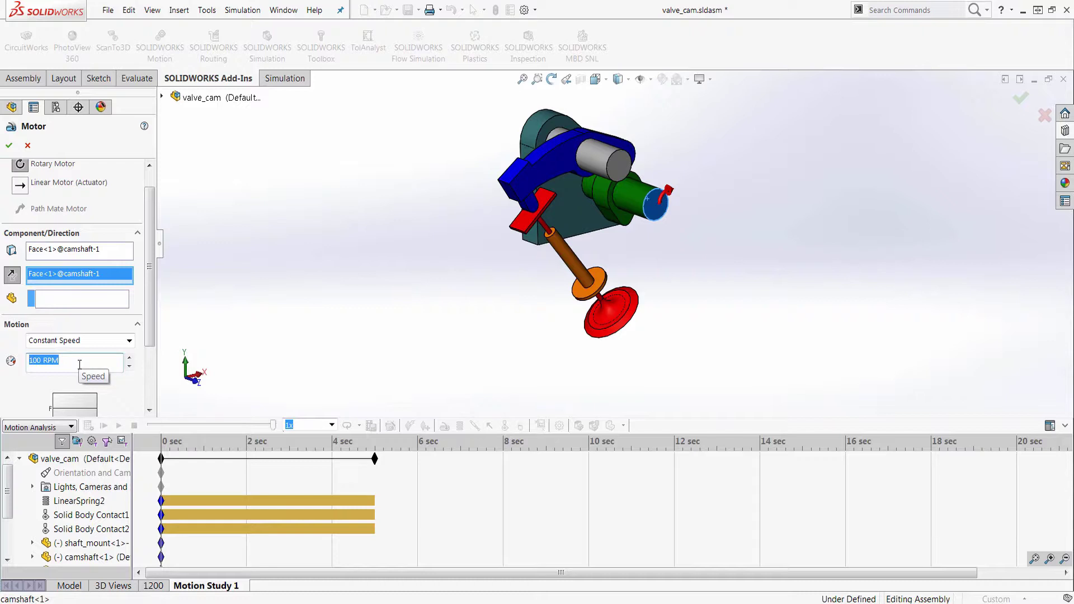
pyautogui.write('1200')
pyautogui.press('Return')
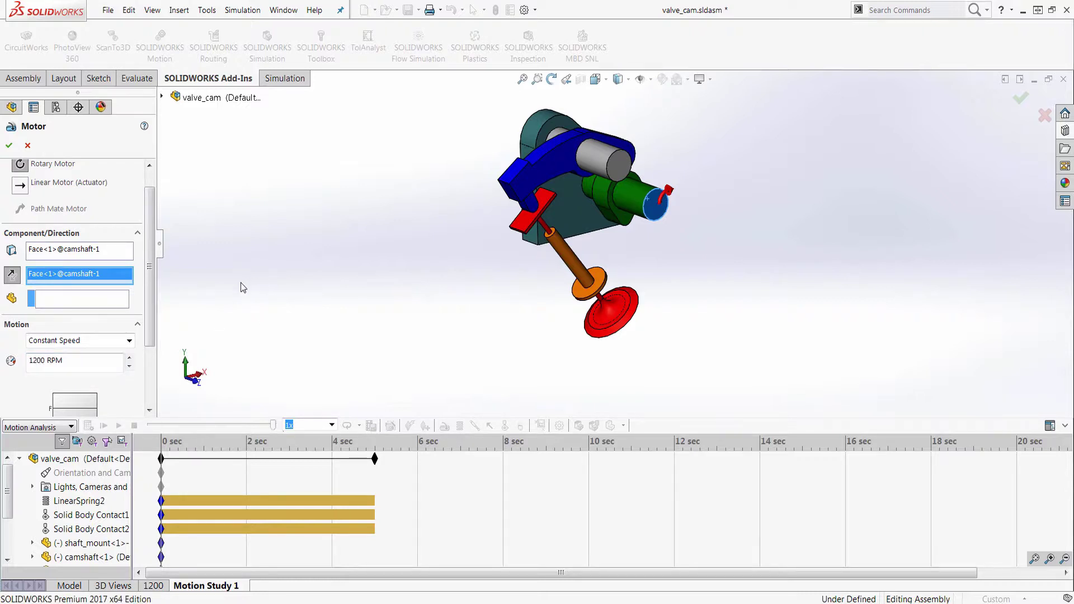
pyautogui.click(9, 145)
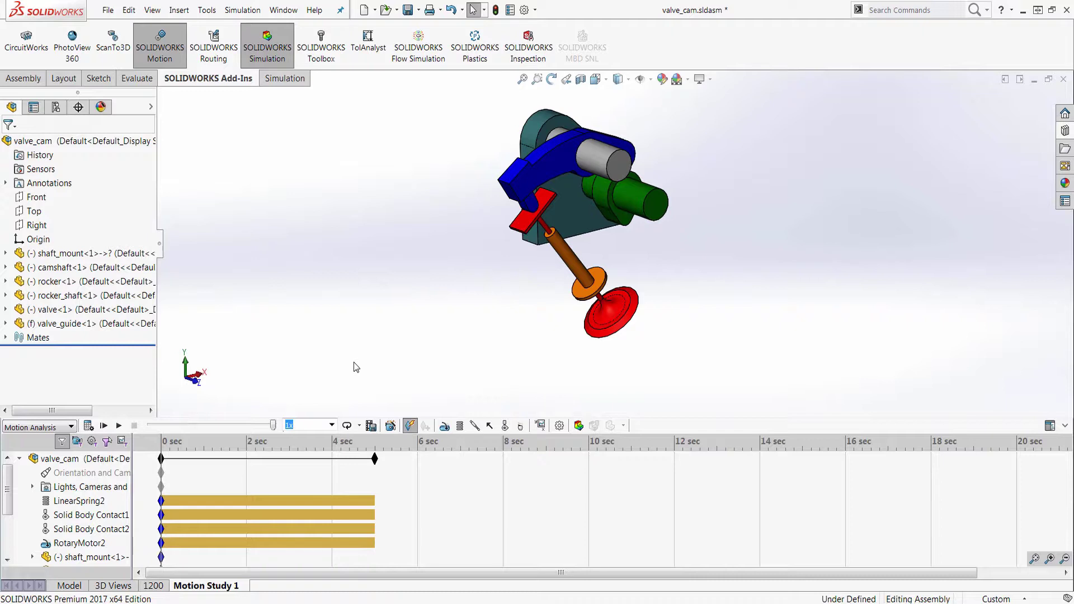
# Set the motion study's end time to 0.1 seconds and fit the timeline to that duration
pyautogui.rightClick(375, 462)
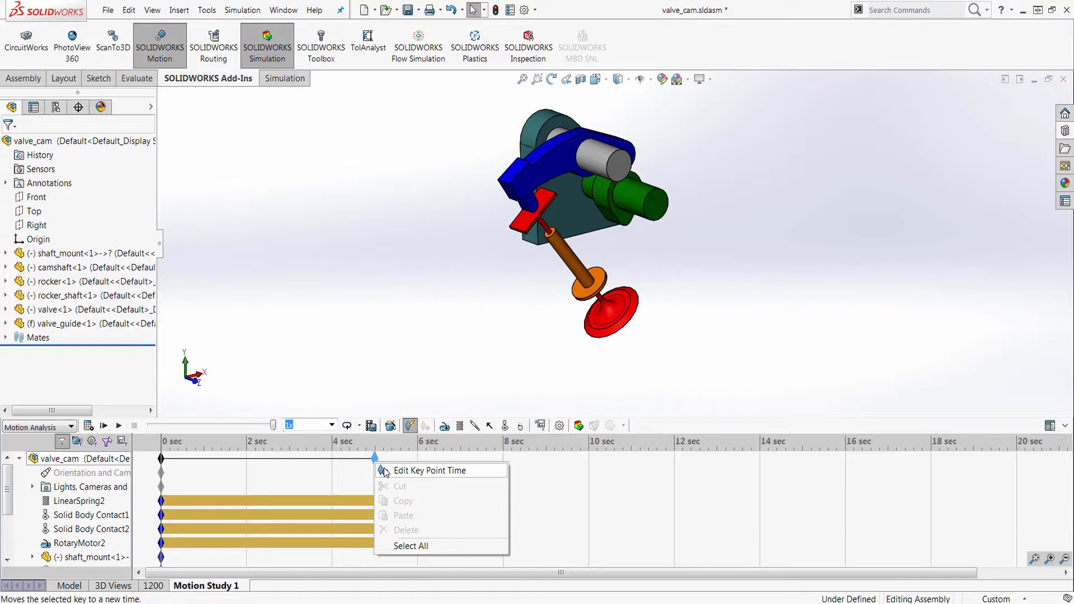
pyautogui.click(387, 471)
pyautogui.write('0.1')
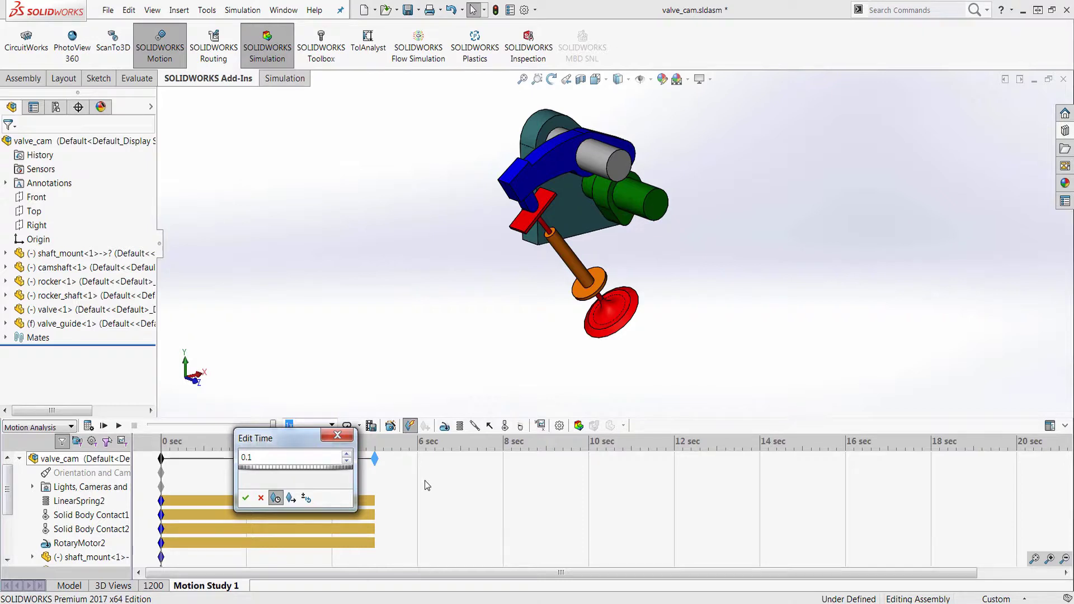
pyautogui.press('Return')
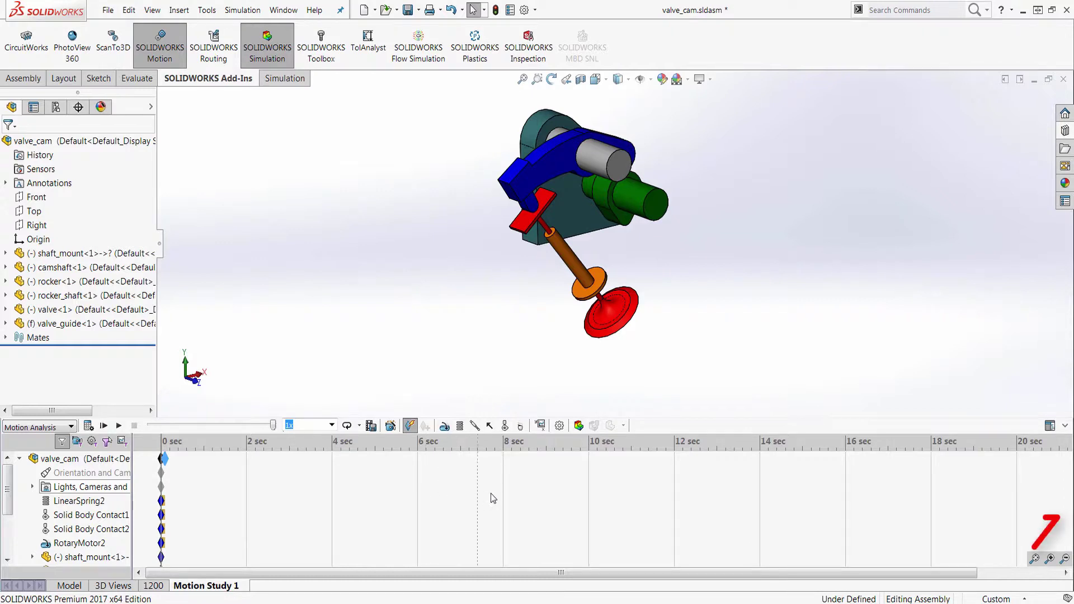
pyautogui.click(1034, 559)
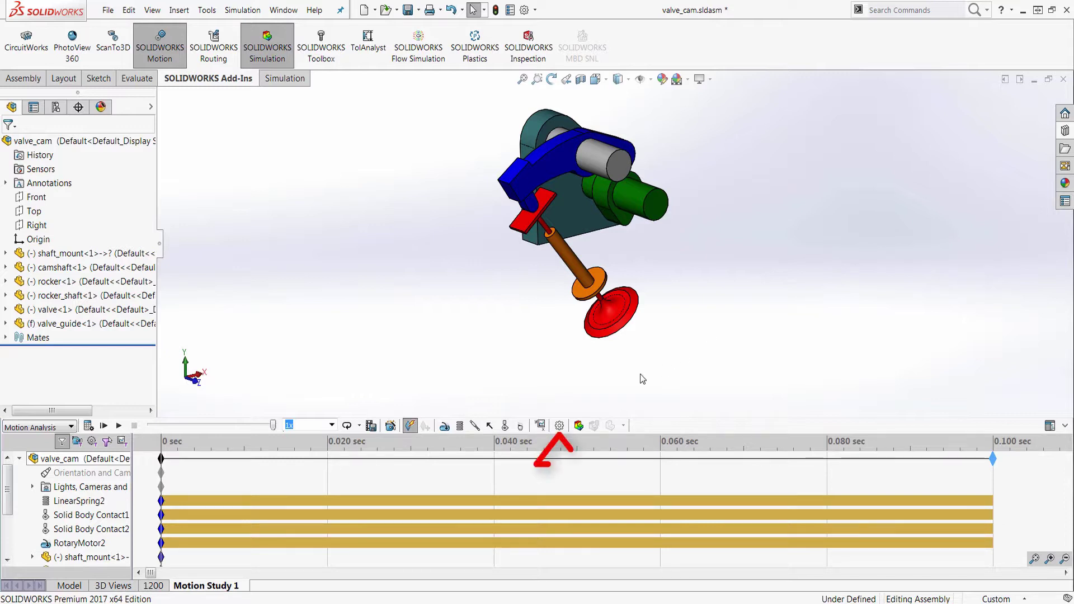
# Set the motion study's Motion Analysis frame rate to 100 frames per second
pyautogui.click(560, 425)
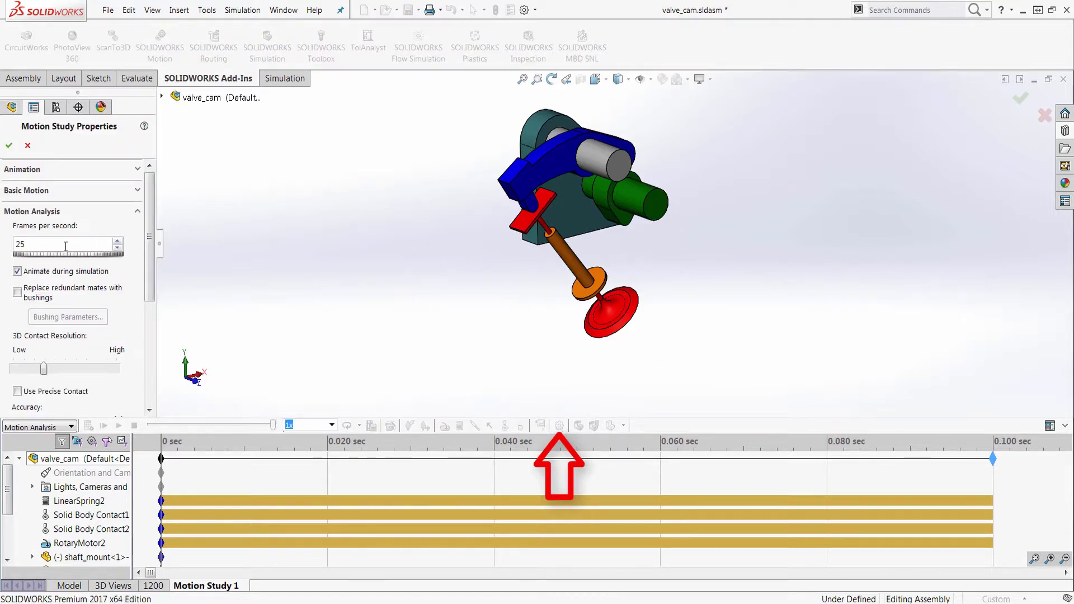
pyautogui.moveTo(65, 246); pyautogui.dragTo(12, 247)
pyautogui.write('100')
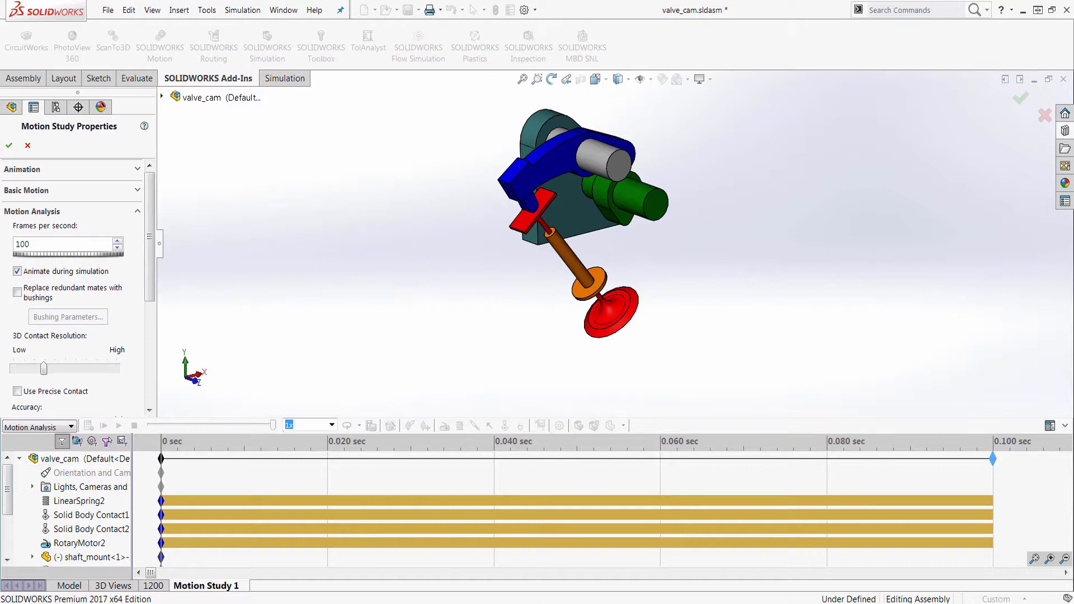
pyautogui.click(9, 146)
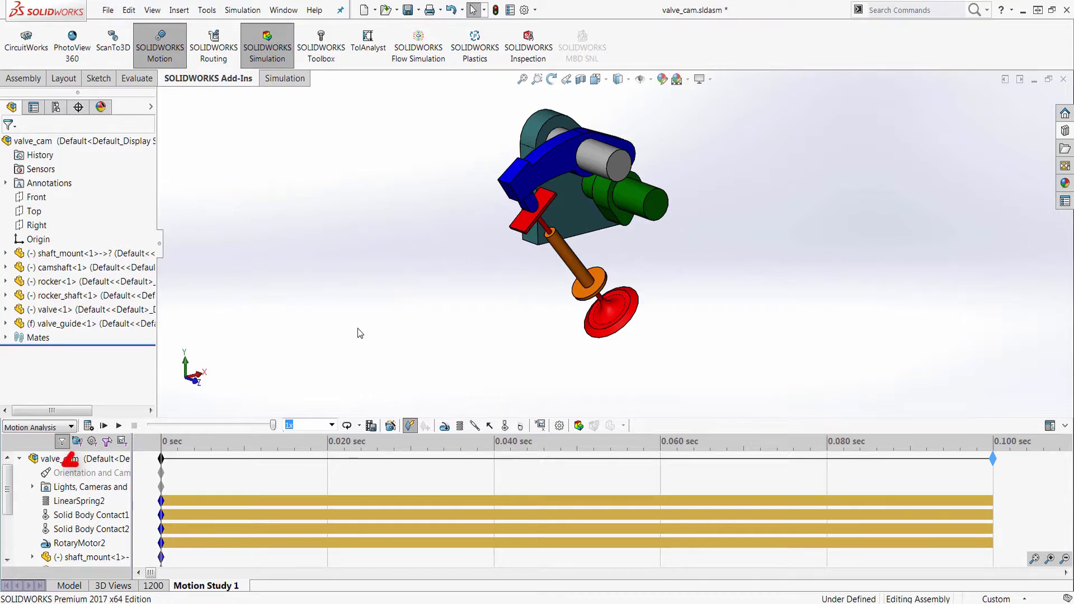
# Calculate the motion study, decline the automatic playback adjustment, and play the result
pyautogui.click(88, 426)
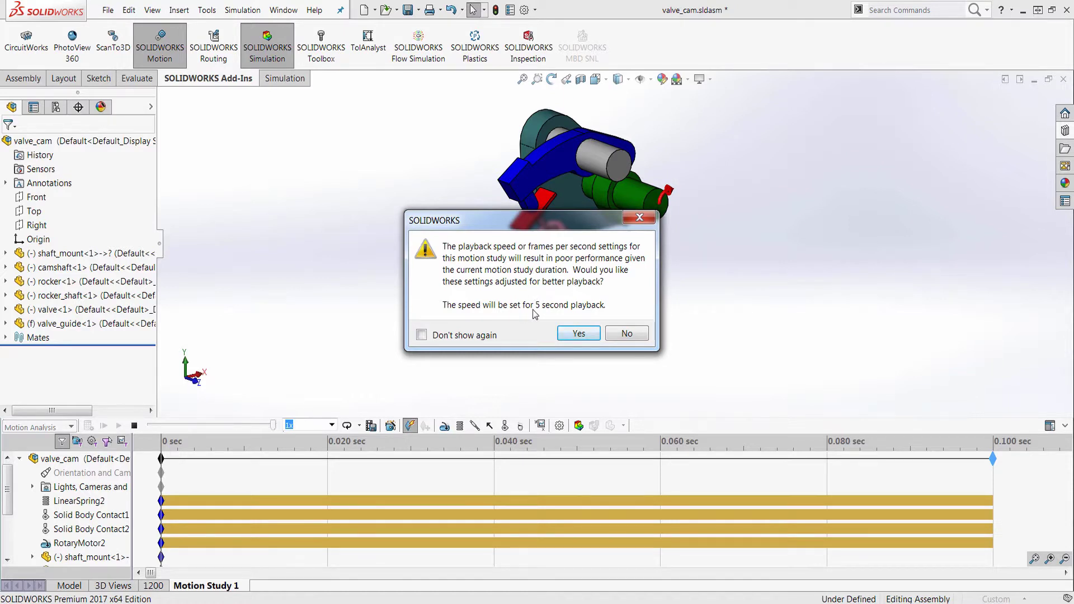
pyautogui.click(616, 333)
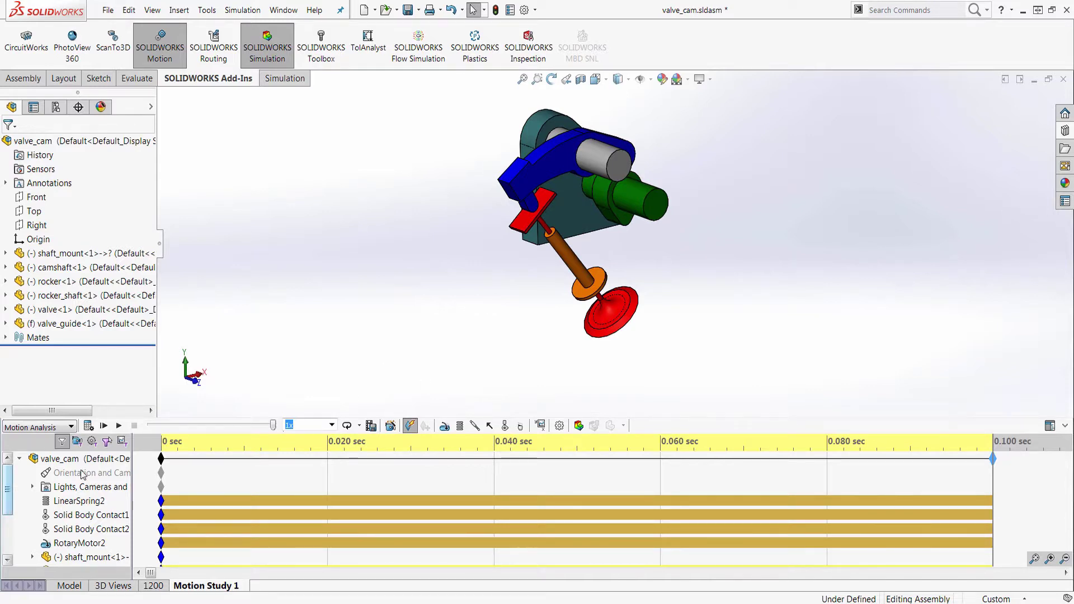
pyautogui.click(118, 426)
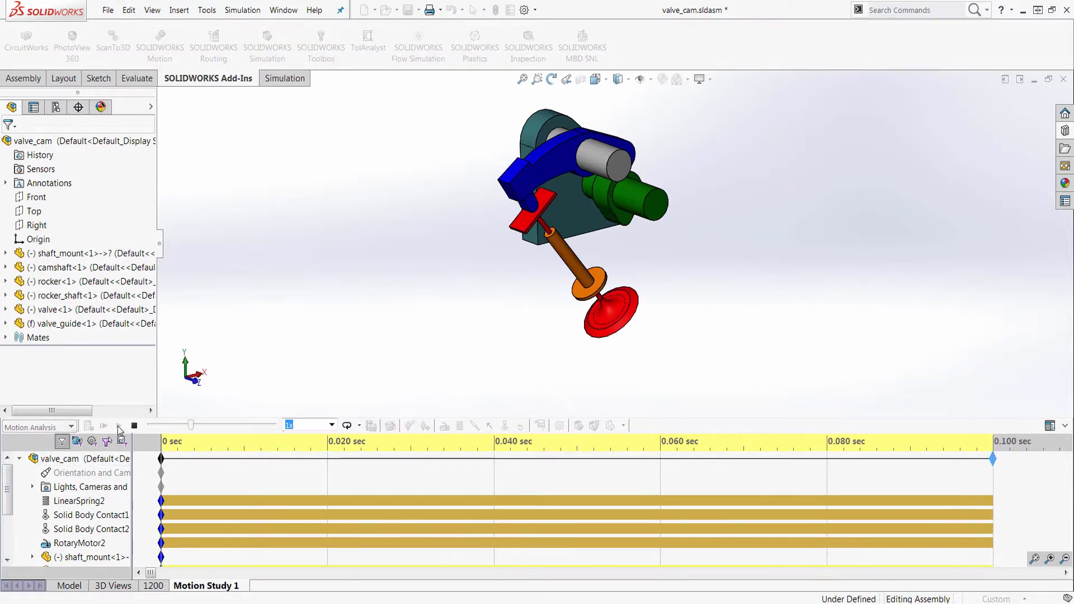
pyautogui.moveTo(147, 426); pyautogui.dragTo(188, 426)
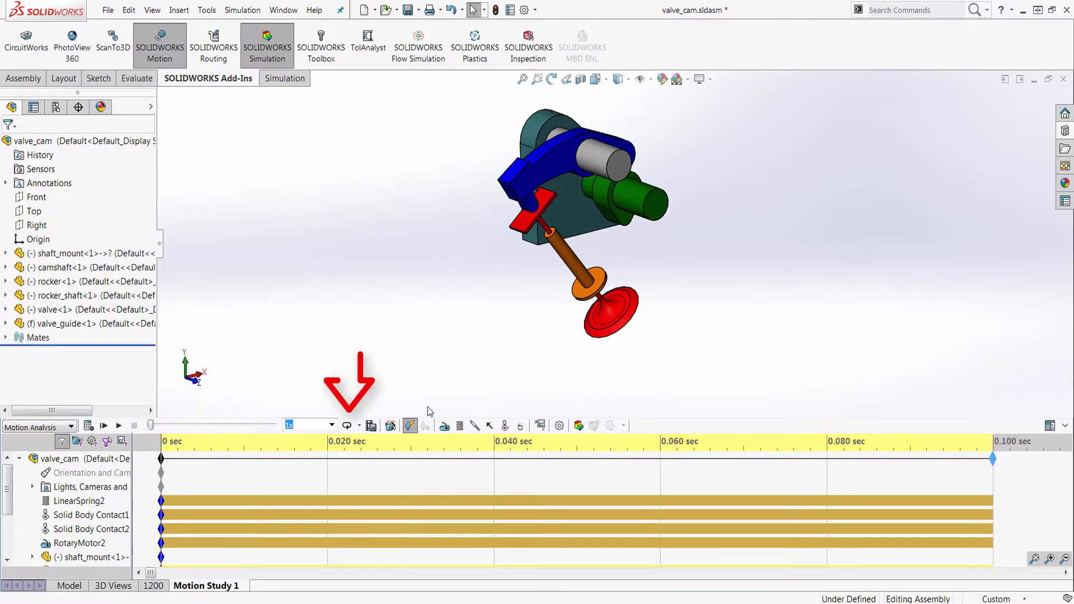
# Set the playback mode to Normal and the playback speed to 0.05x, and replay the motion
pyautogui.click(359, 426)
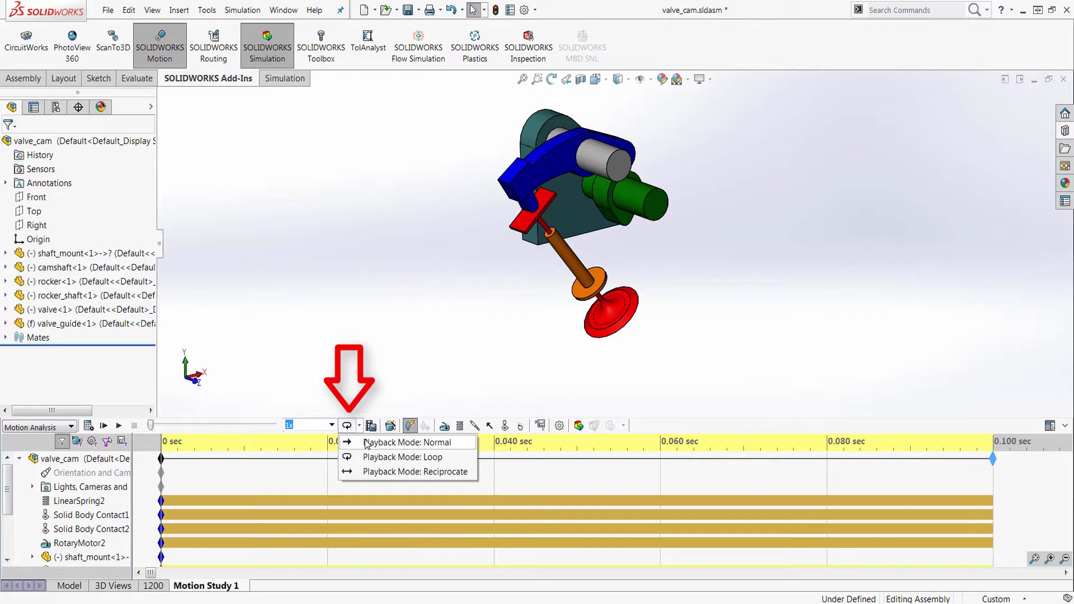
pyautogui.click(366, 442)
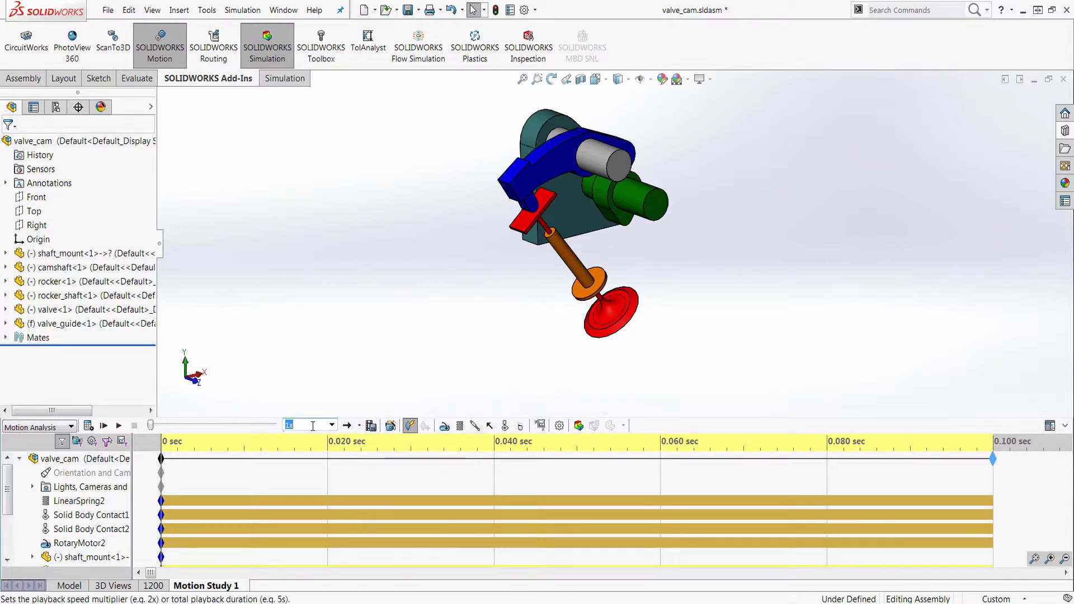
pyautogui.write('0.05')
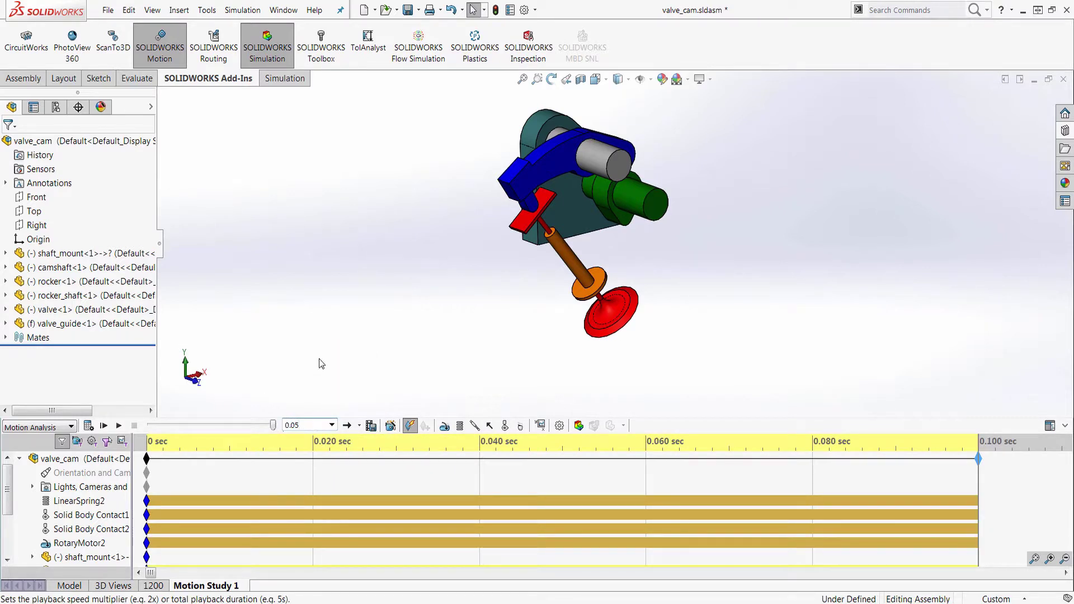
pyautogui.press('Return')
pyautogui.click(119, 426)
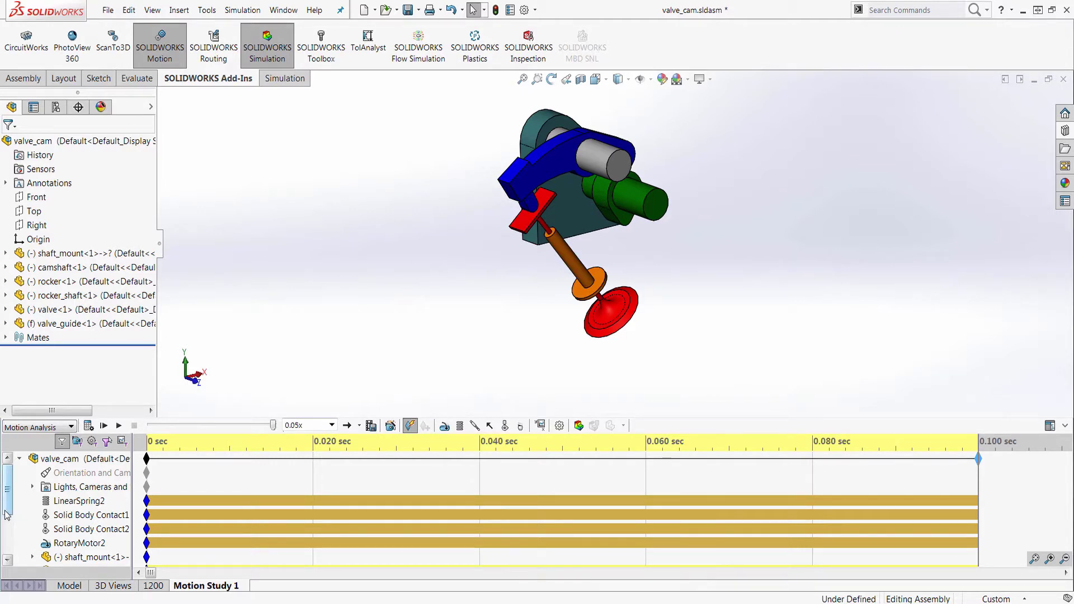
# Start a new results plot with category Forces, sub-category Contact Force and result component Magnitude
pyautogui.moveTo(6, 515)
pyautogui.mouseDown()
pyautogui.moveTo(7, 551)
pyautogui.moveTo(6, 498)
pyautogui.mouseUp()
pyautogui.click(540, 427)
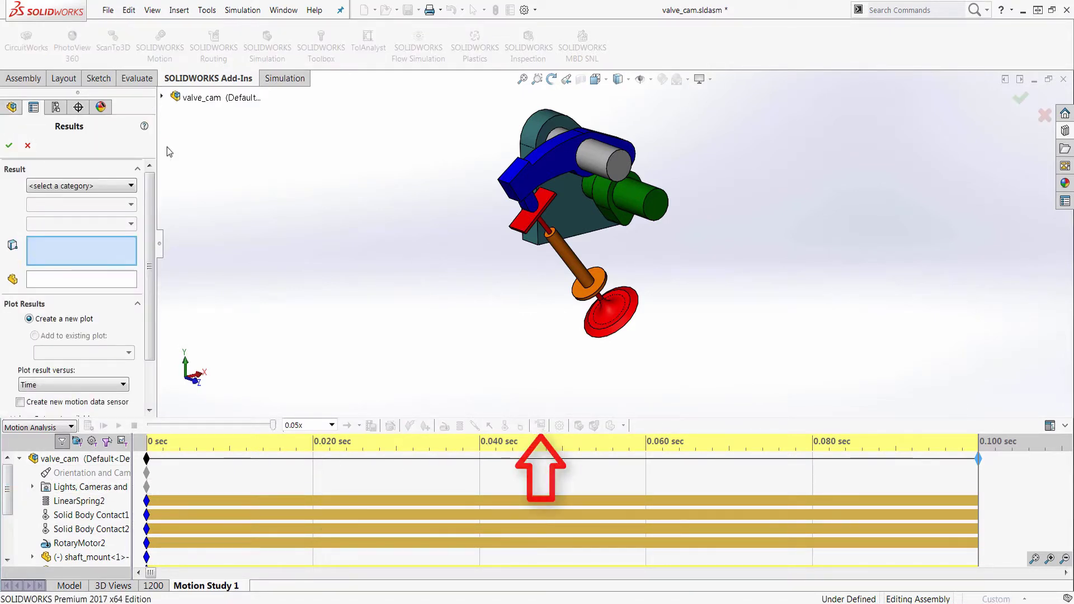
pyautogui.click(128, 186)
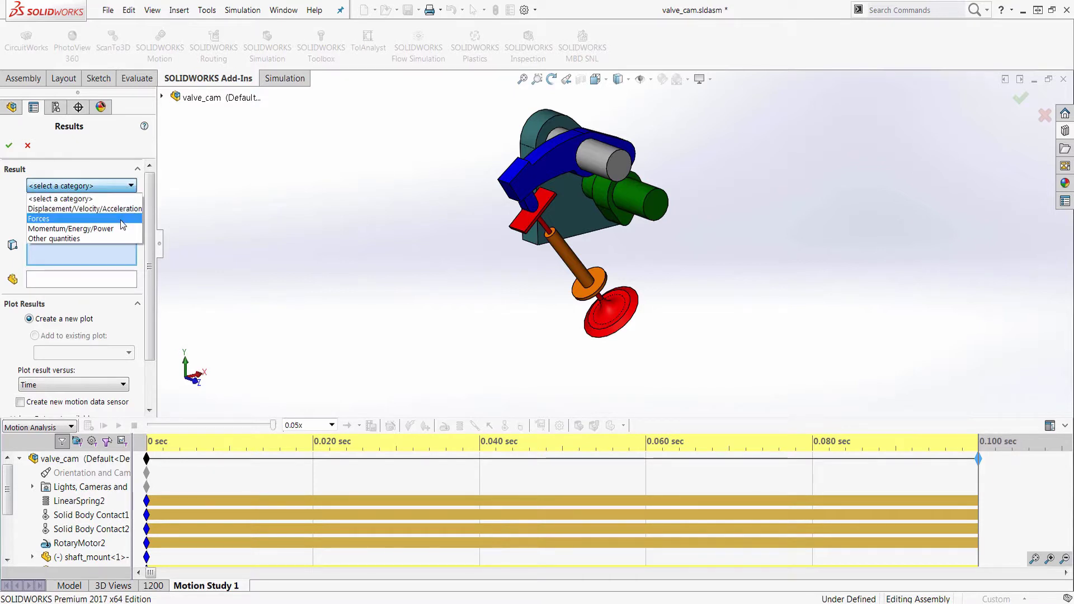
pyautogui.click(123, 218)
pyautogui.click(115, 212)
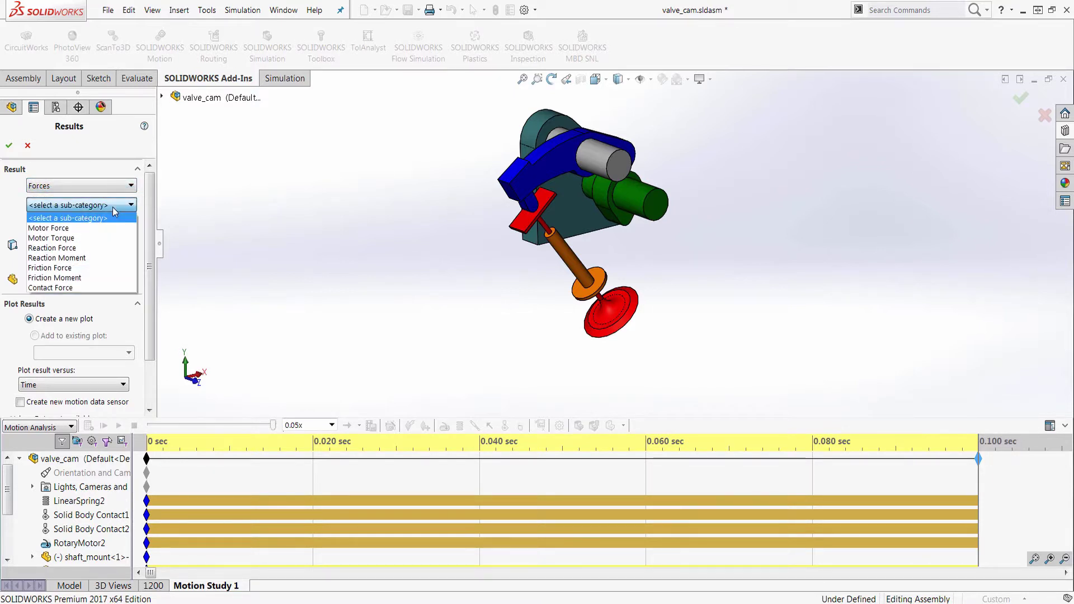
pyautogui.click(93, 289)
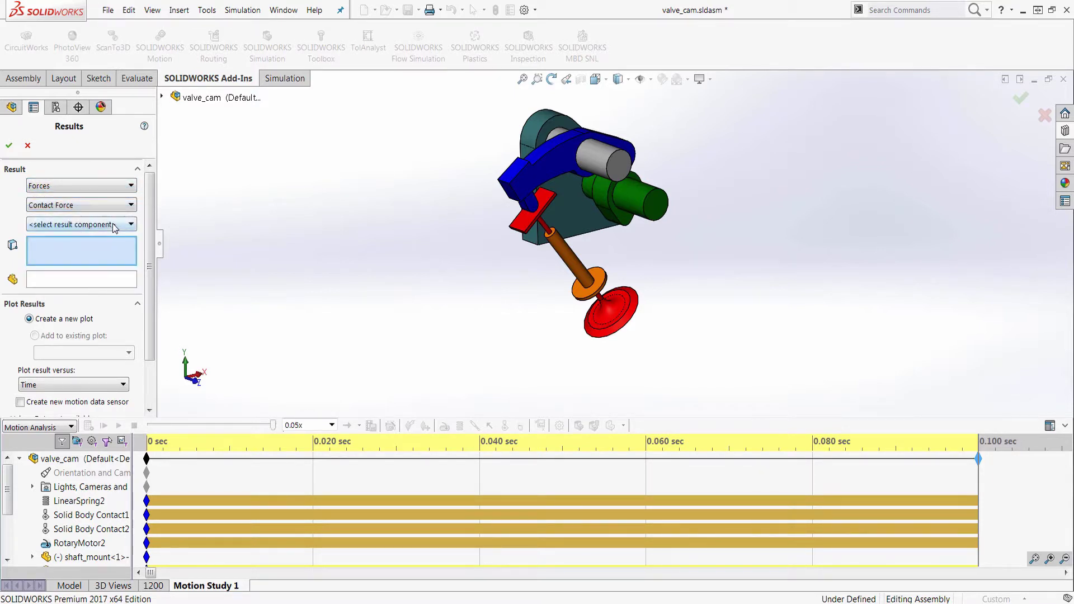
pyautogui.click(114, 225)
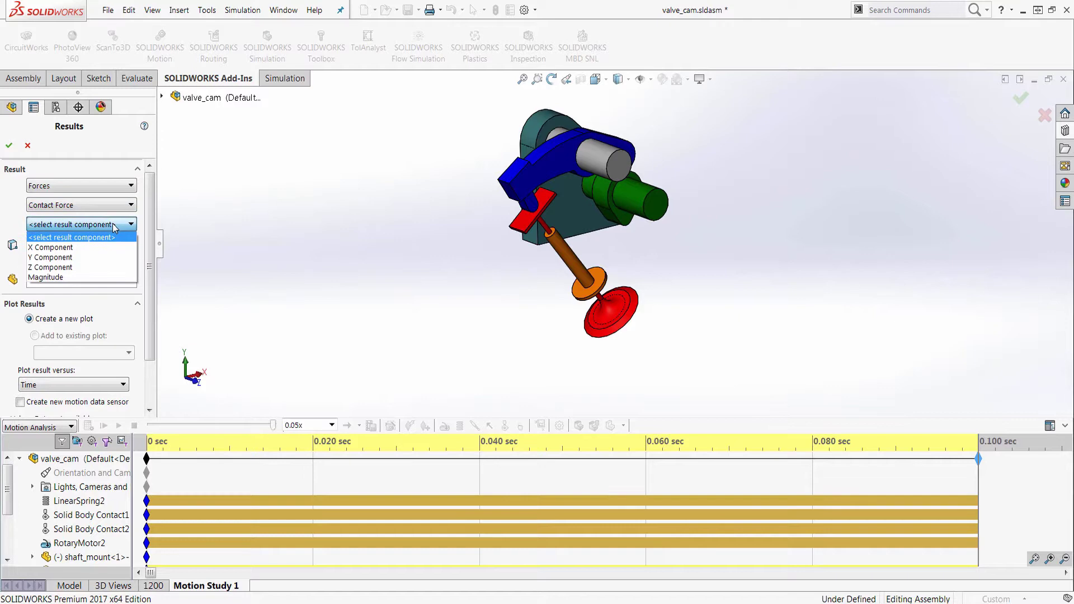
pyautogui.click(102, 278)
# Create the contact force plot between the camshaft's cam face and the rocker's contact face, examine it and close its window
pyautogui.scroll(-3, 620, 199)
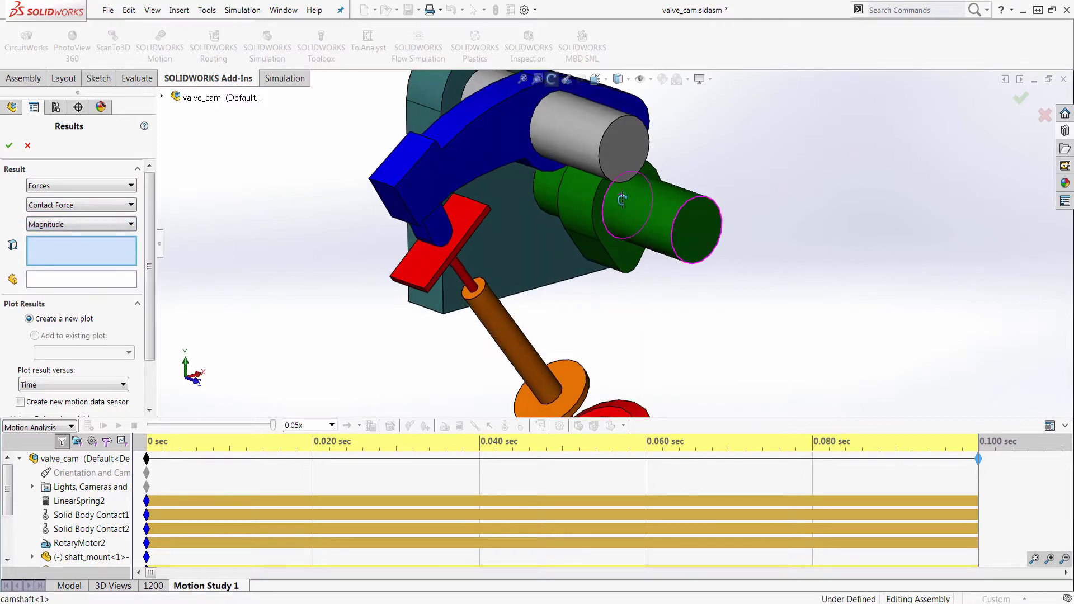
pyautogui.click(590, 196)
pyautogui.scroll(-3, 591, 196)
pyautogui.moveTo(590, 195); pyautogui.dragTo(604, 128, button='middle')
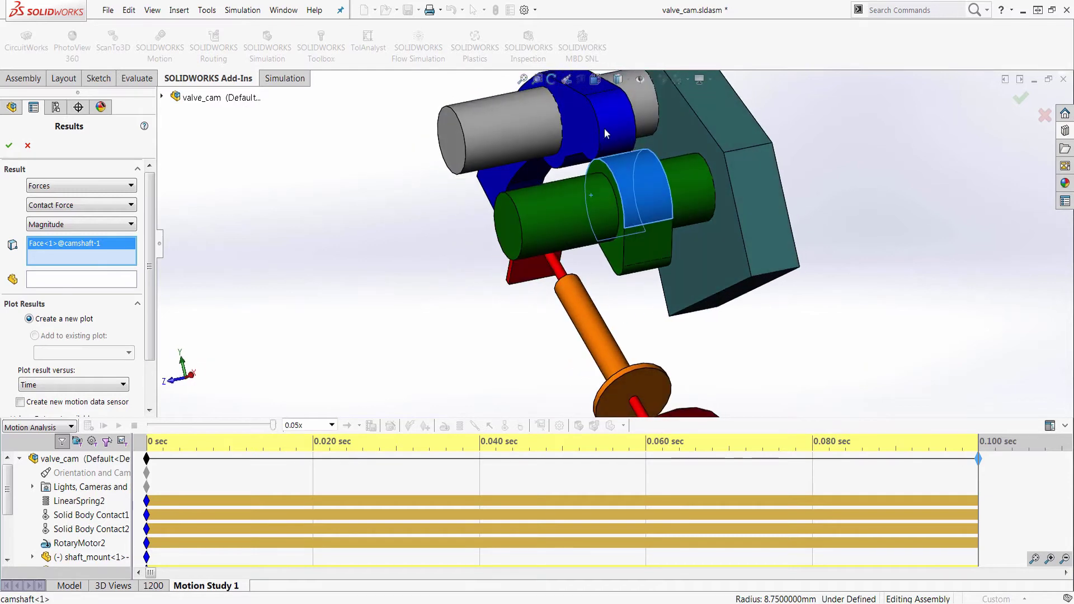
pyautogui.click(612, 126)
pyautogui.moveTo(576, 220); pyautogui.dragTo(680, 255, button='middle')
pyautogui.scroll(5, 596, 249)
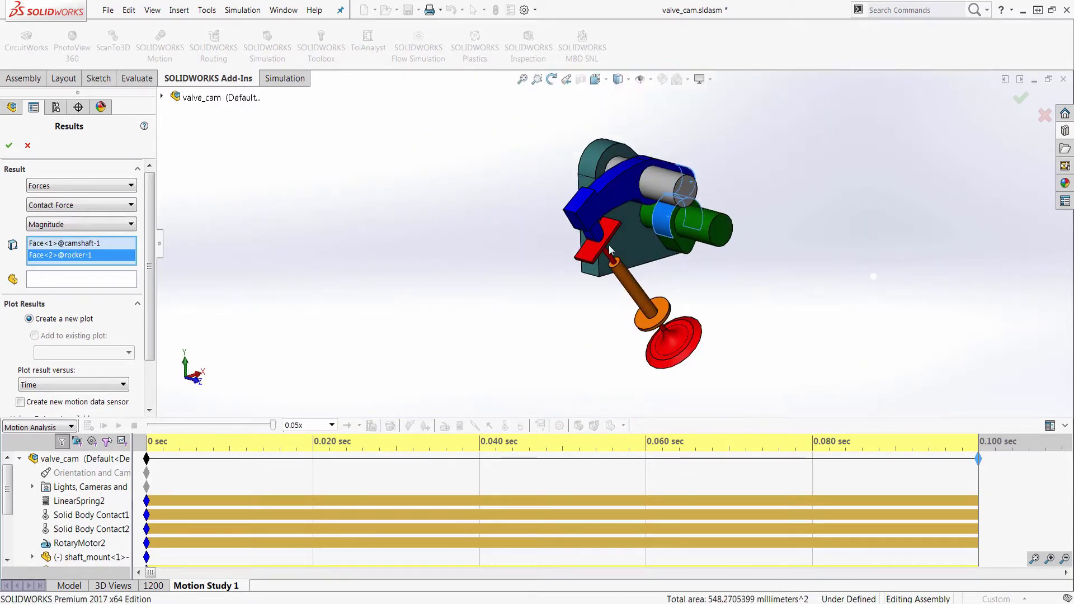
pyautogui.click(9, 145)
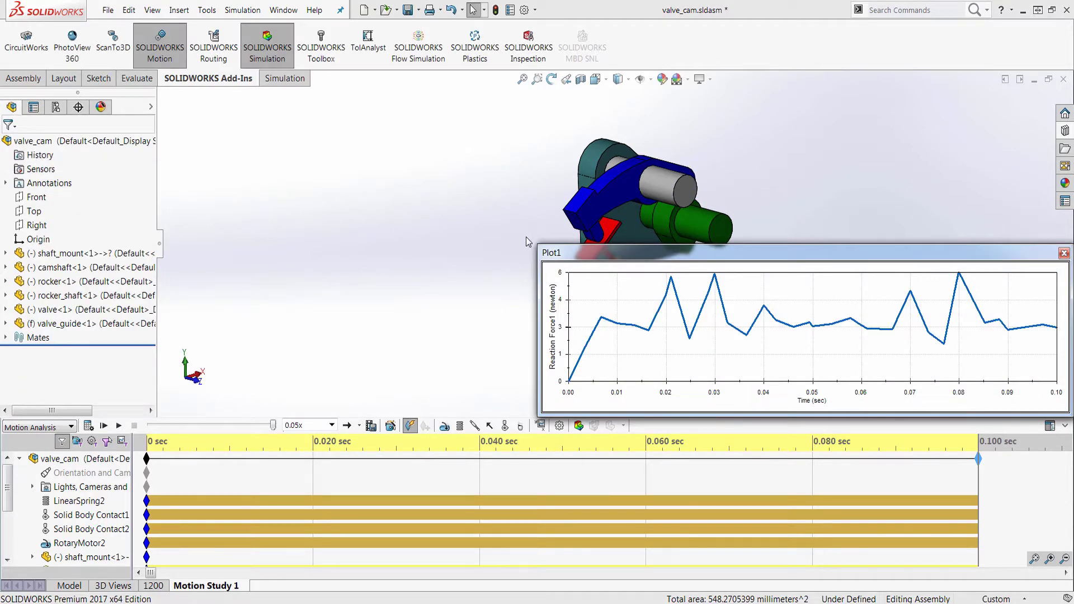
pyautogui.moveTo(575, 256); pyautogui.dragTo(364, 240)
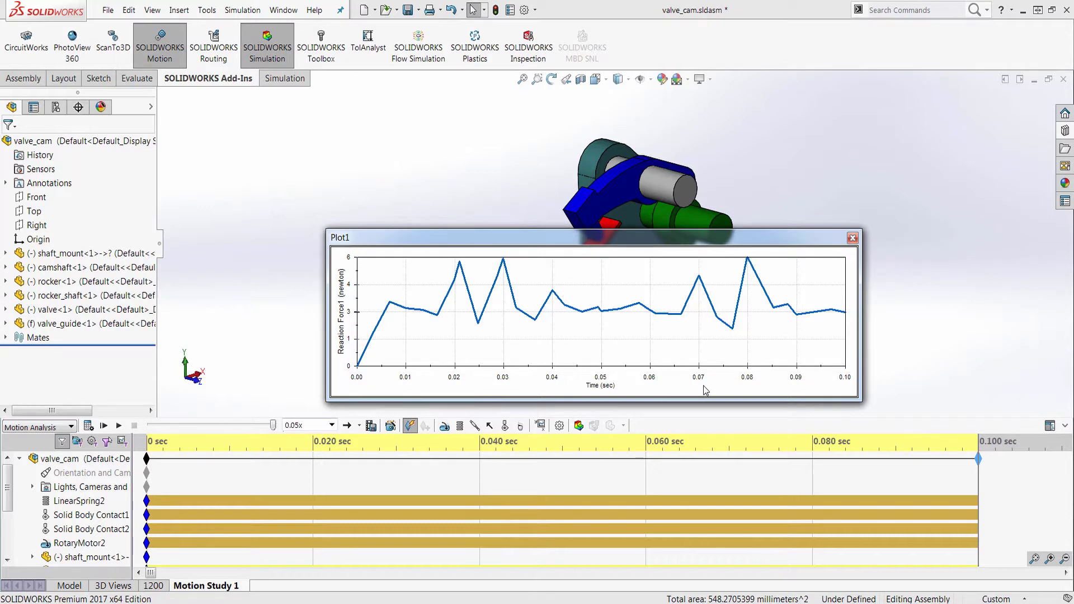
pyautogui.click(853, 238)
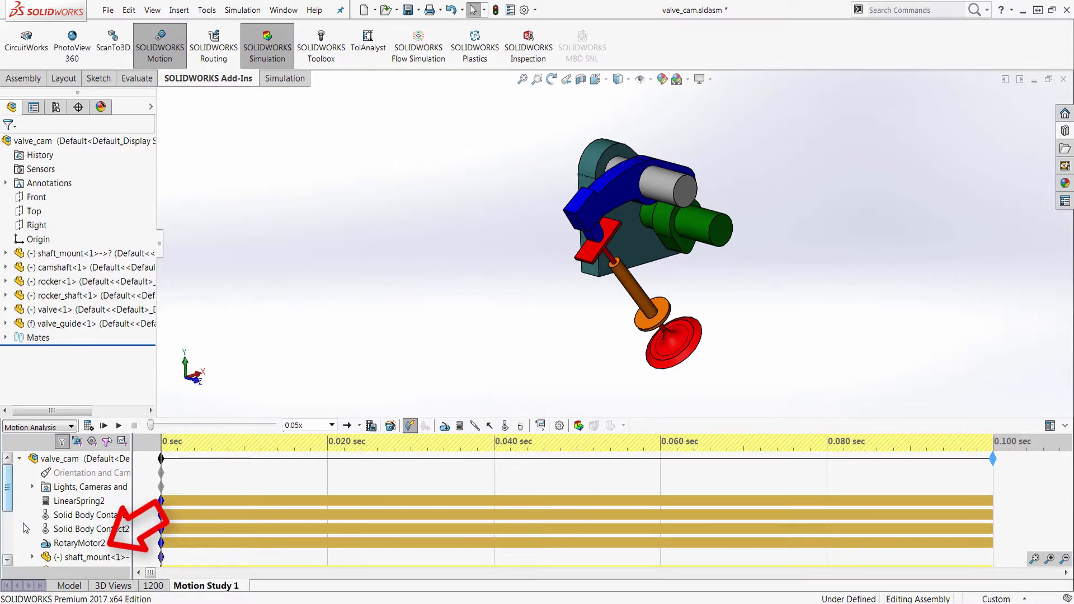
# Set the rotary motor's constant speed to 2000 RPM and recalculate the motion study
pyautogui.rightClick(53, 545)
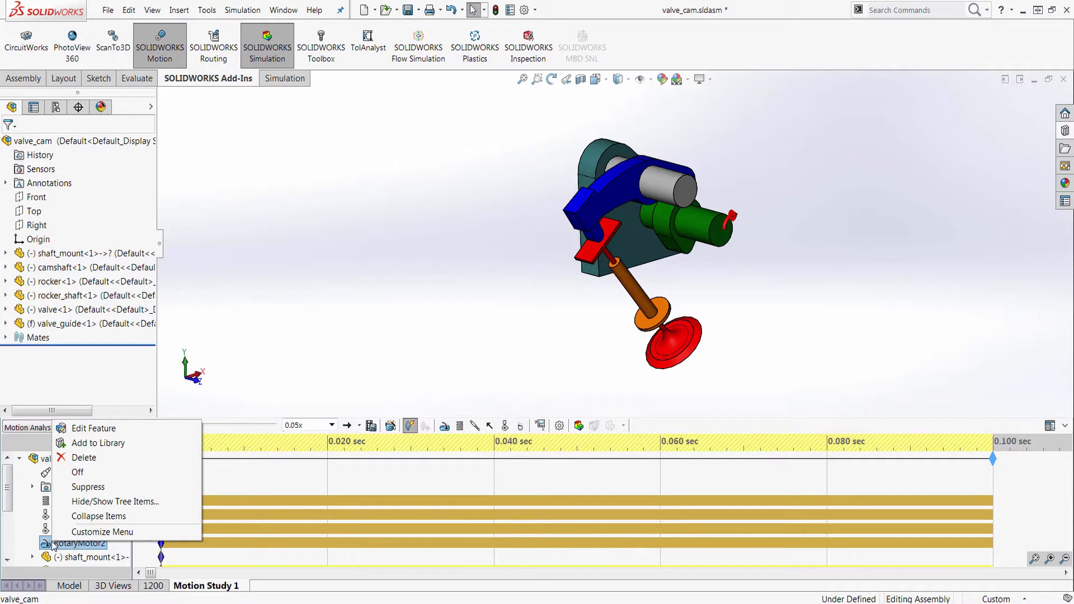
pyautogui.click(110, 430)
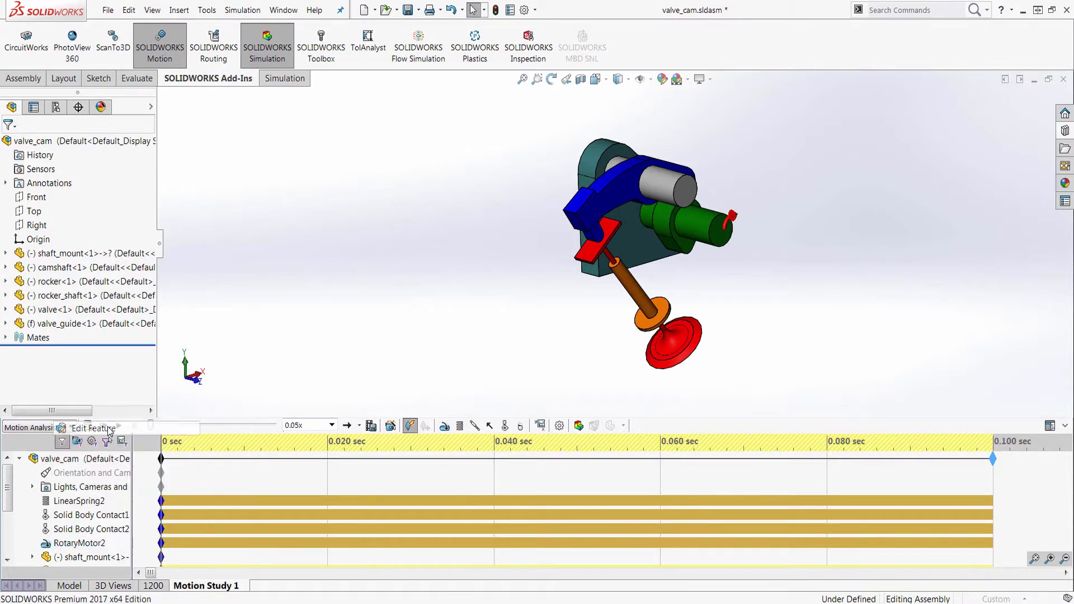
pyautogui.moveTo(77, 297); pyautogui.dragTo(14, 296)
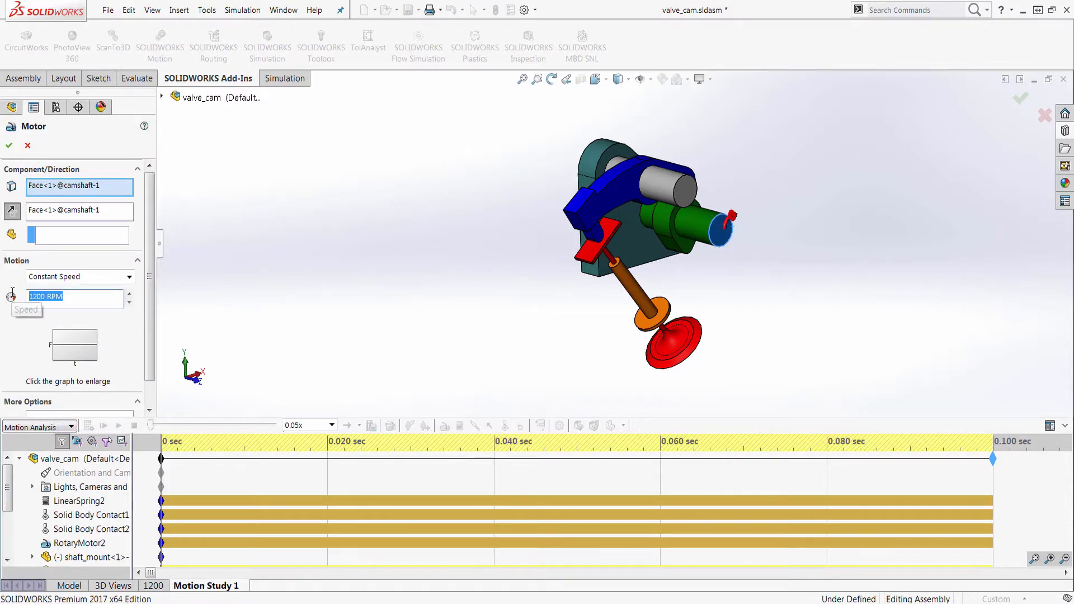
pyautogui.write('200')
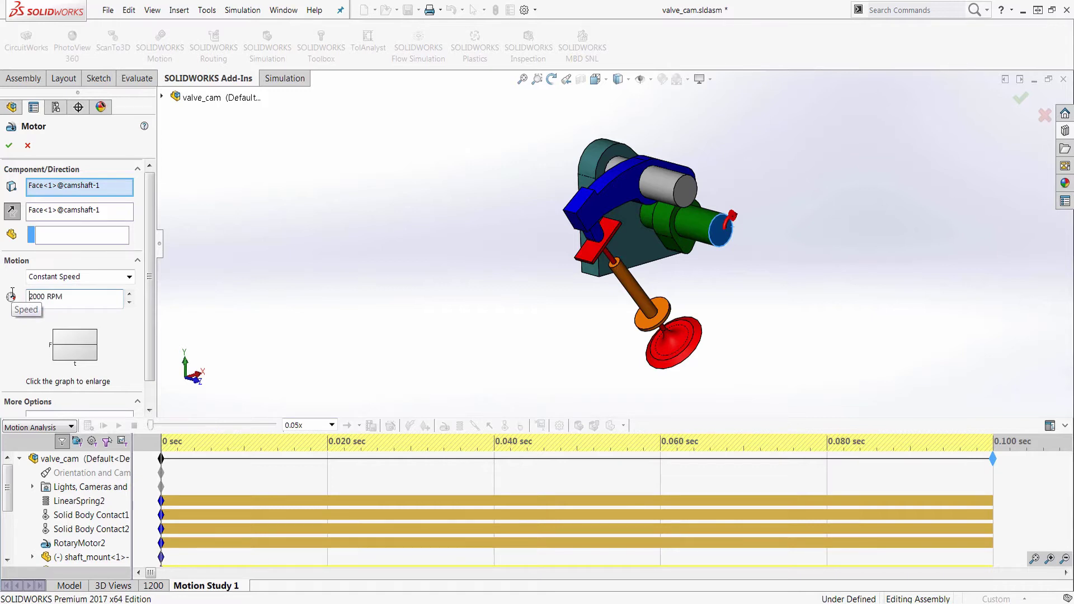
pyautogui.click(9, 145)
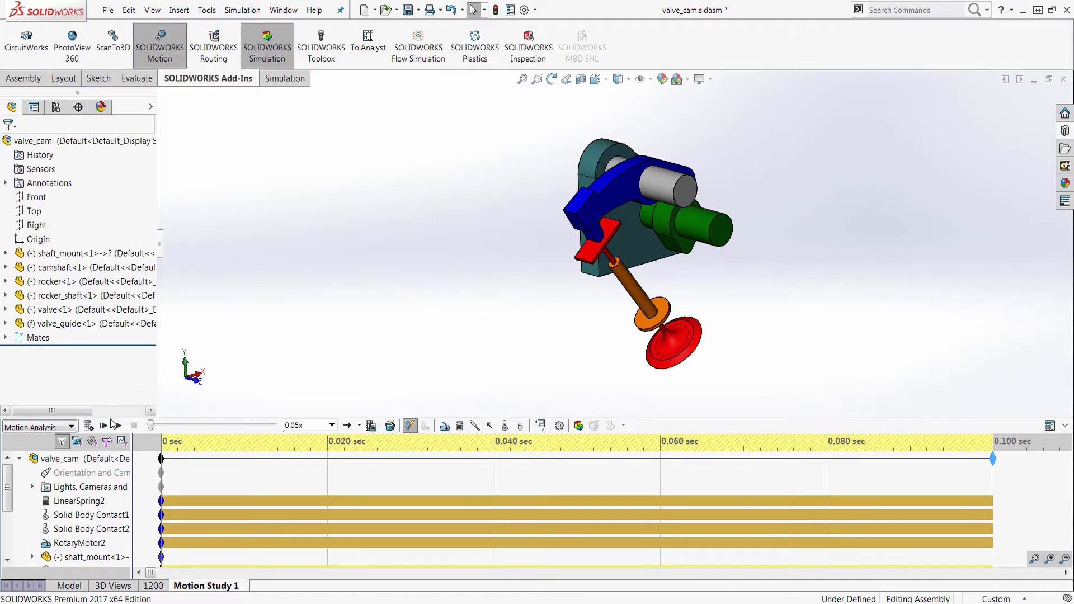
pyautogui.click(88, 427)
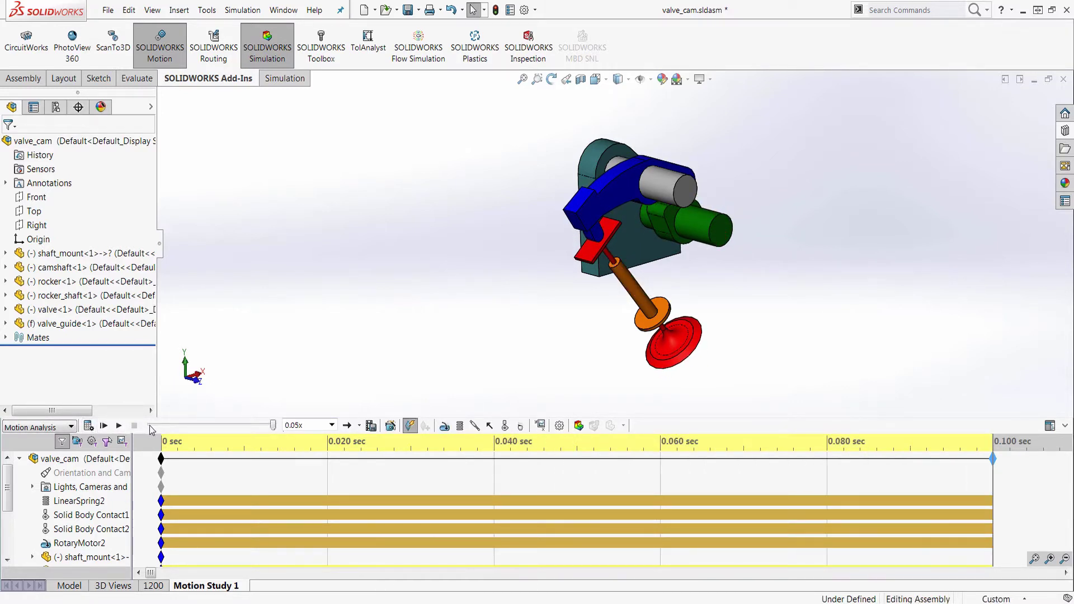
# Show the cam-rocker contact force plot from the results, examine where the force drops to zero, and close the plot
pyautogui.click(8, 559)
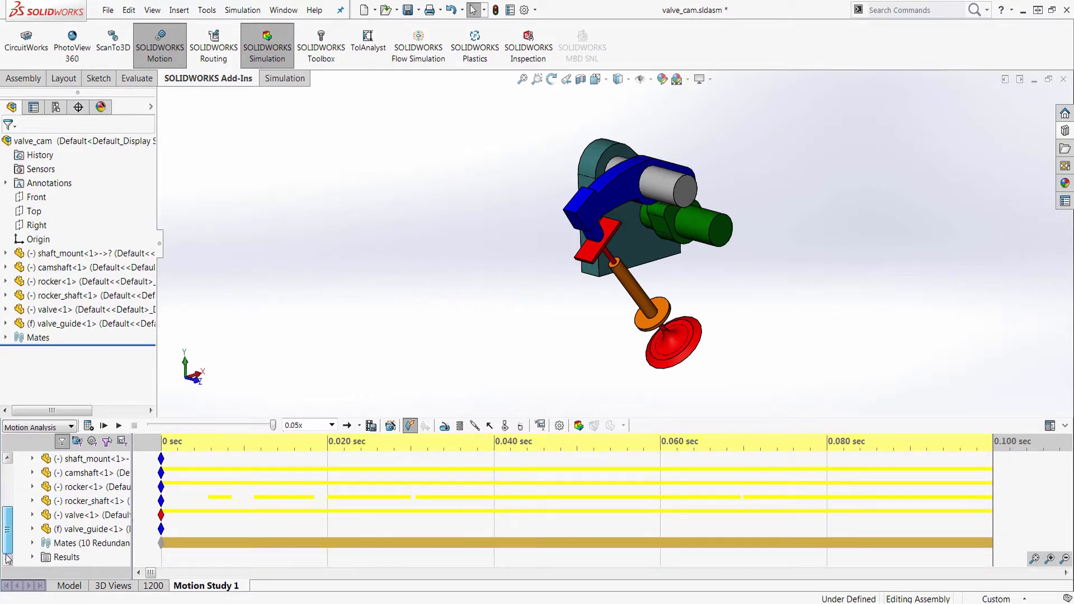
pyautogui.click(31, 558)
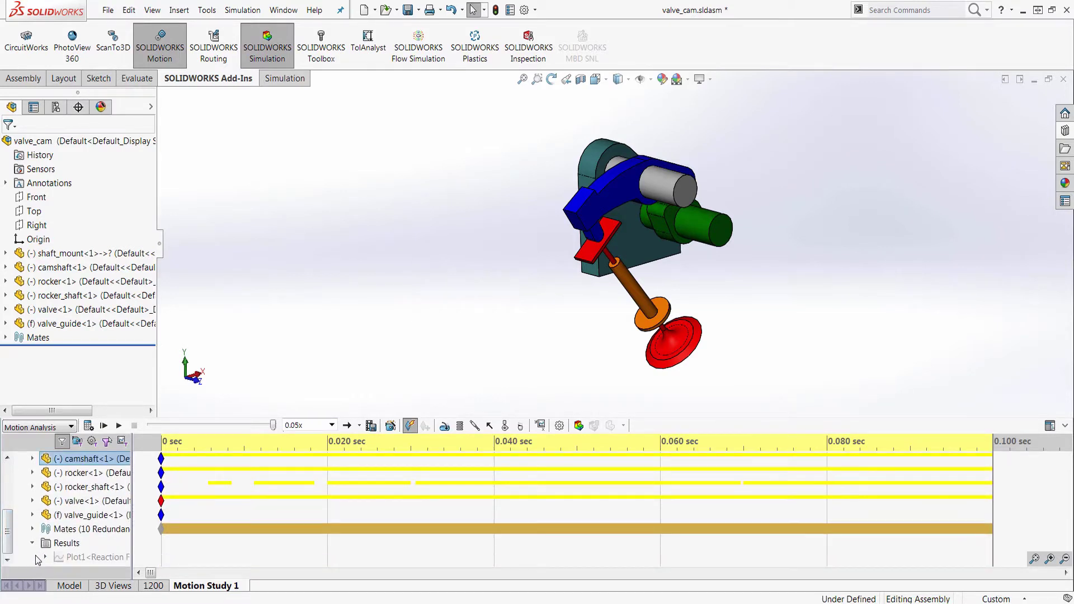
pyautogui.rightClick(67, 558)
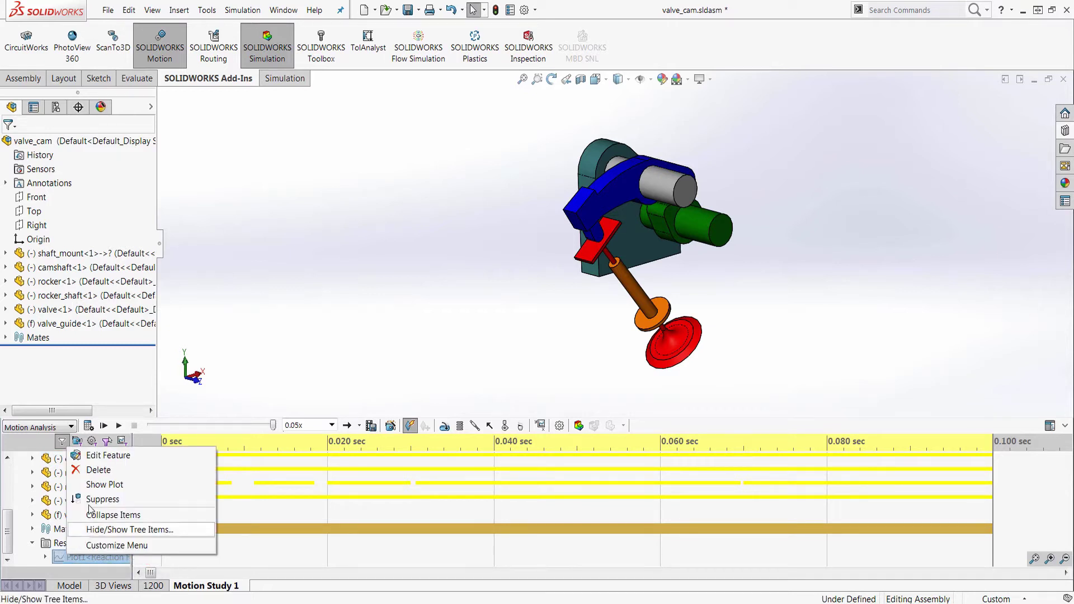
pyautogui.click(115, 485)
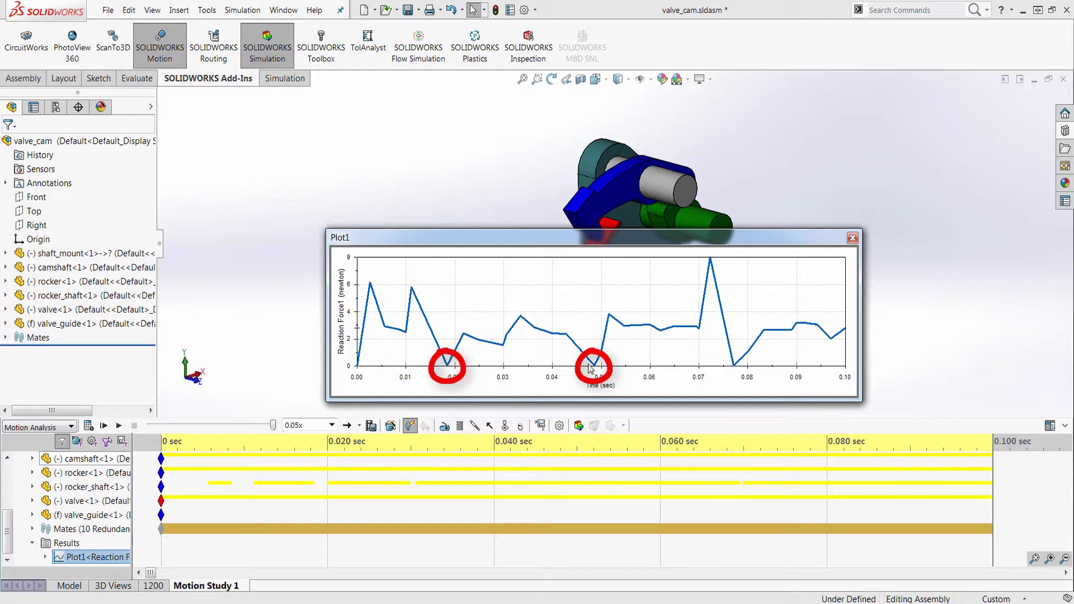
pyautogui.moveTo(619, 363)
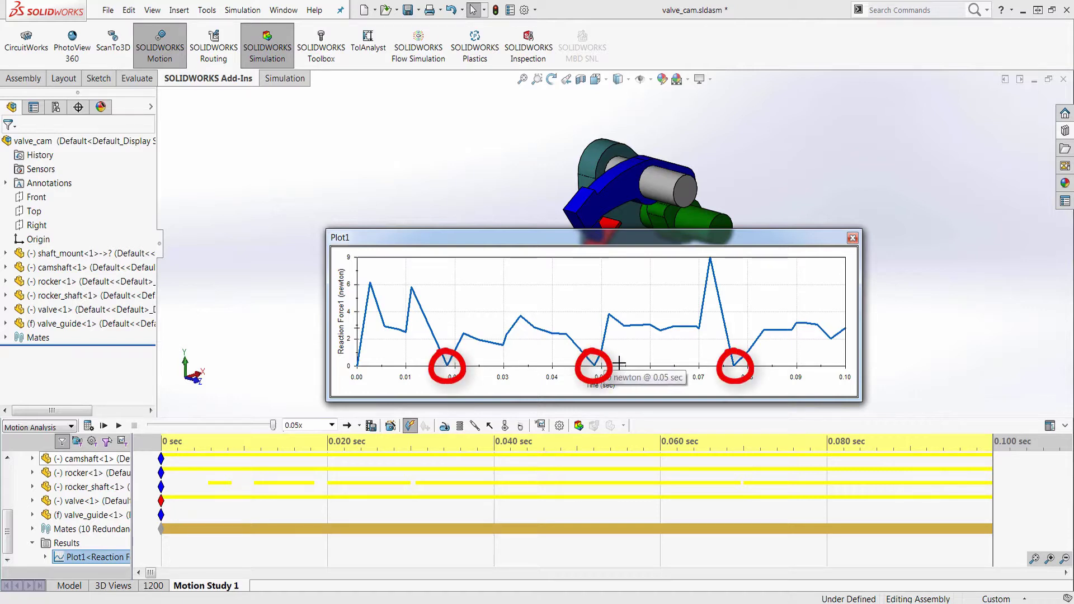
pyautogui.moveTo(734, 367)
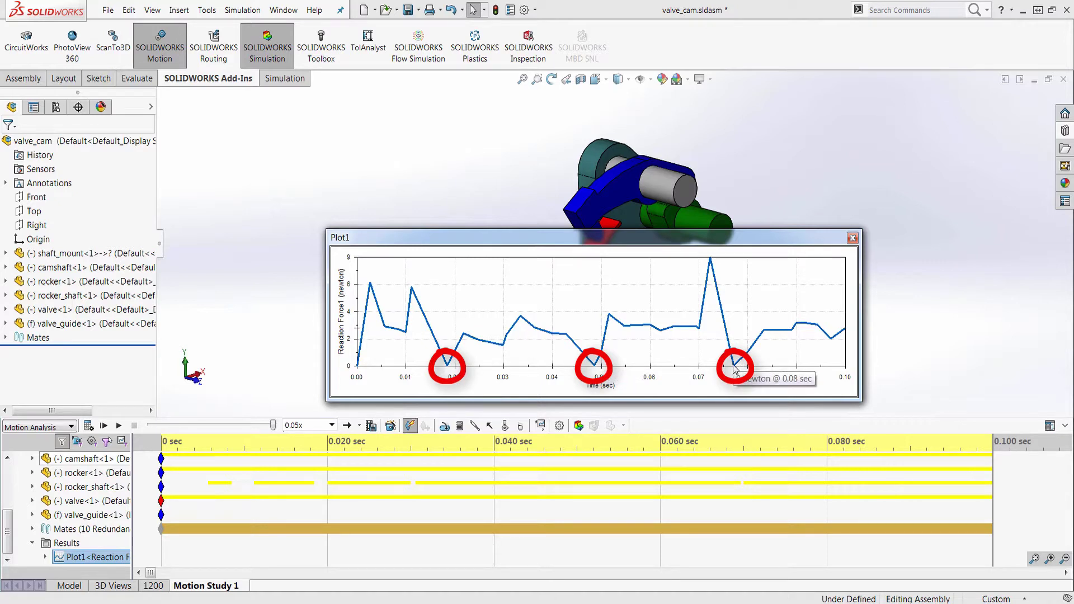
pyautogui.moveTo(449, 365)
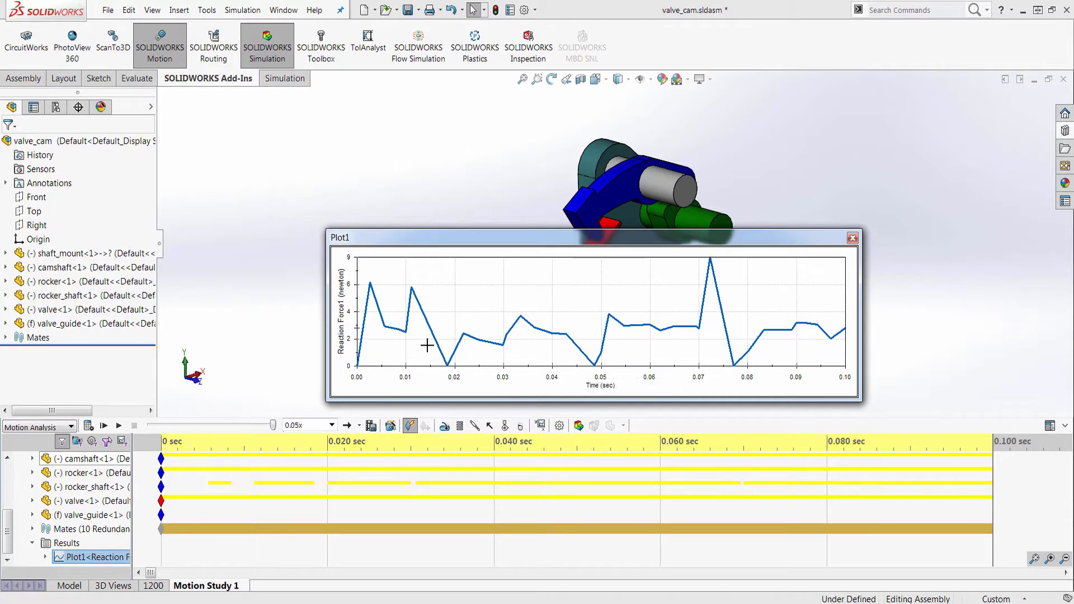
pyautogui.moveTo(686, 240); pyautogui.dragTo(687, 236)
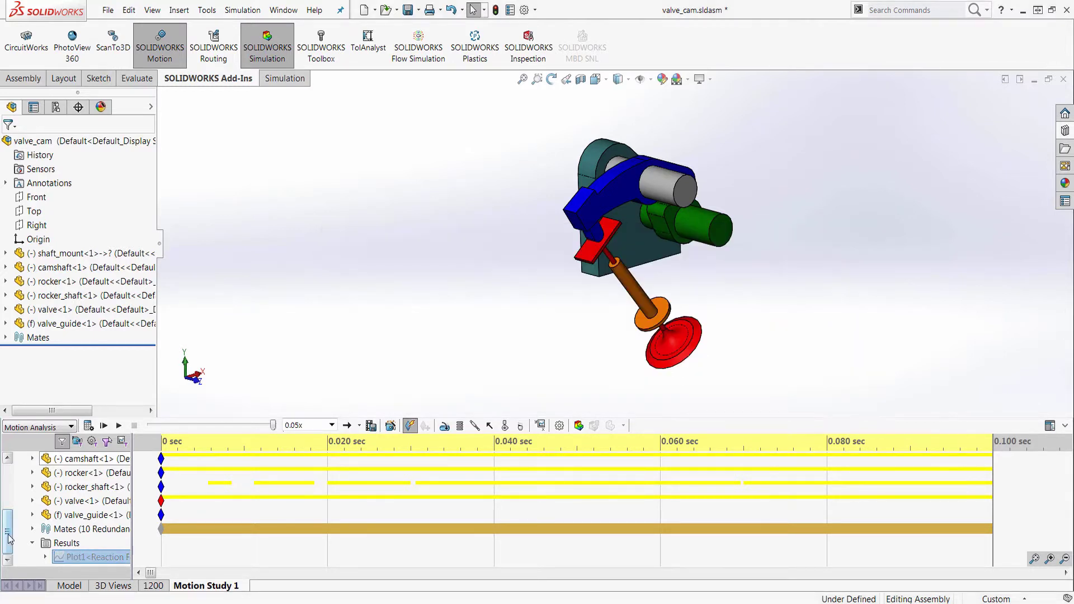
# Return the timeline to 0 sec, set the linear spring's stiffness to 10 N/mm, and recalculate the motion study
pyautogui.moveTo(9, 539); pyautogui.dragTo(9, 478)
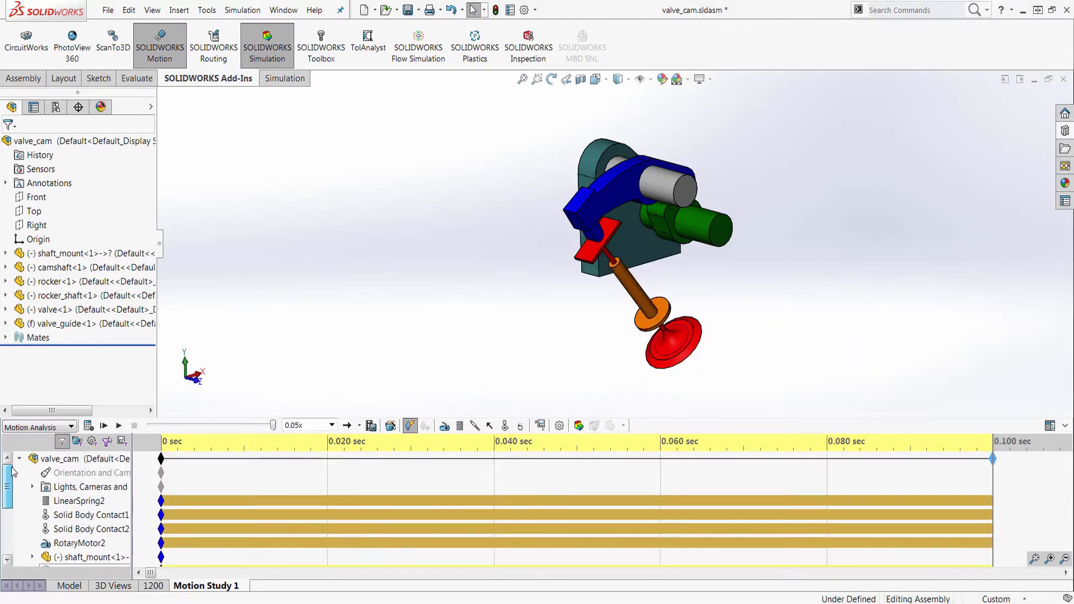
pyautogui.click(163, 447)
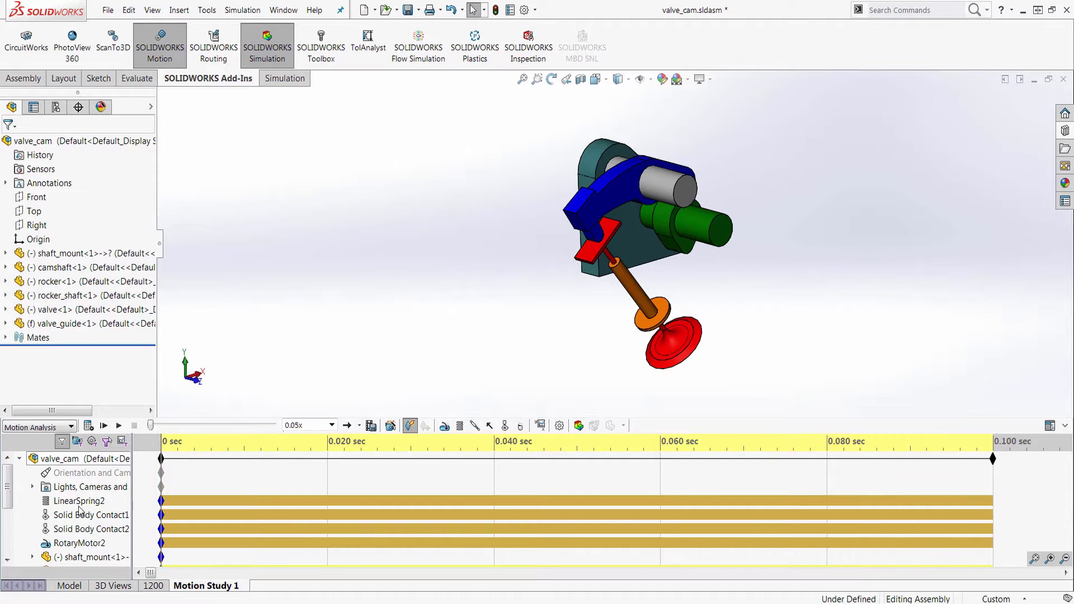
pyautogui.rightClick(80, 507)
pyautogui.click(154, 412)
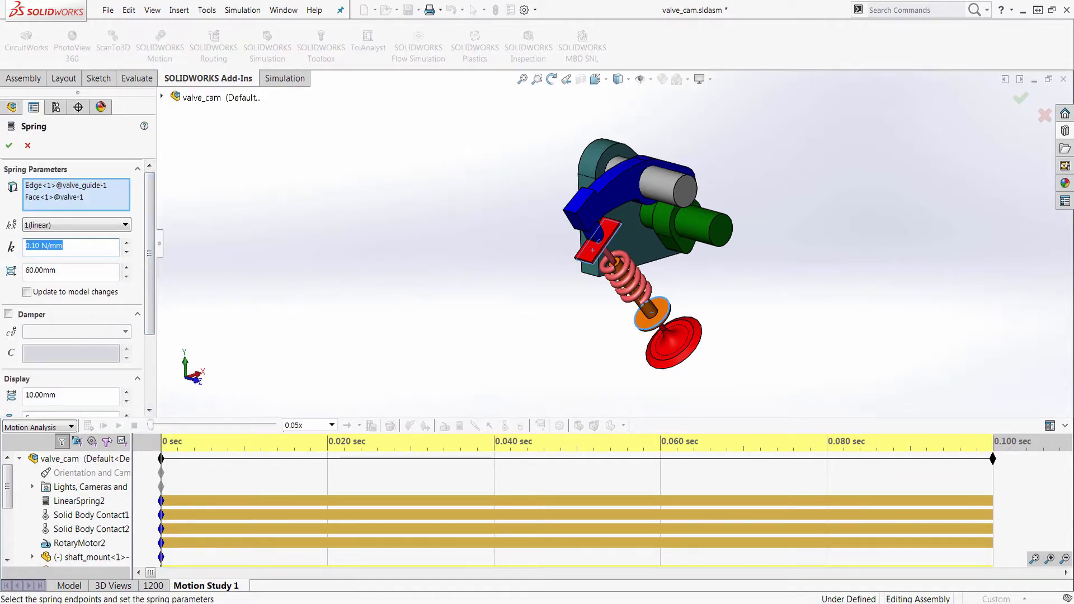
pyautogui.write('10')
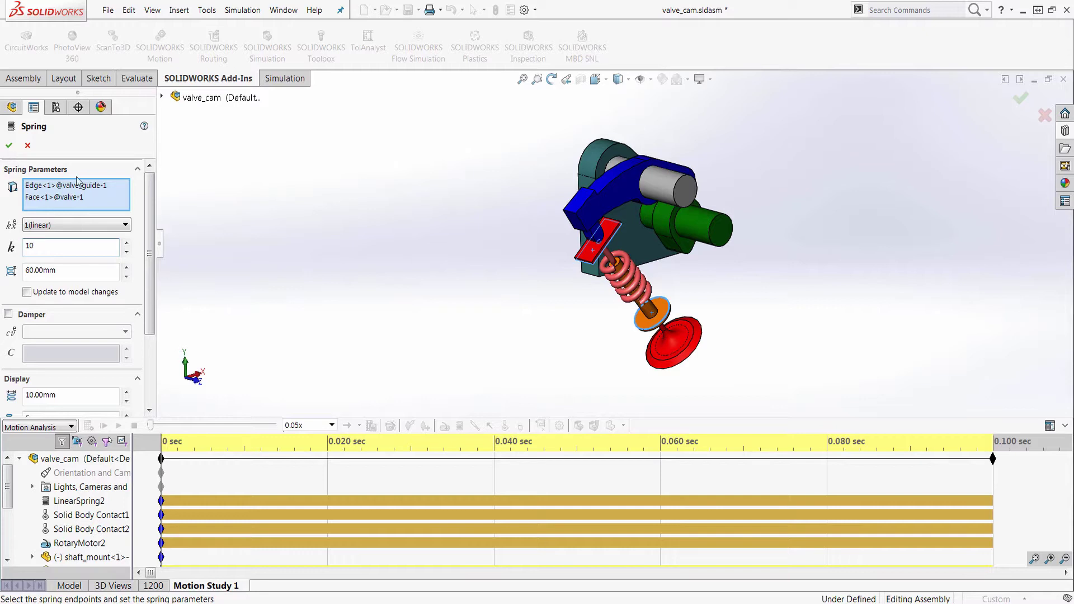
pyautogui.click(197, 216)
pyautogui.click(9, 146)
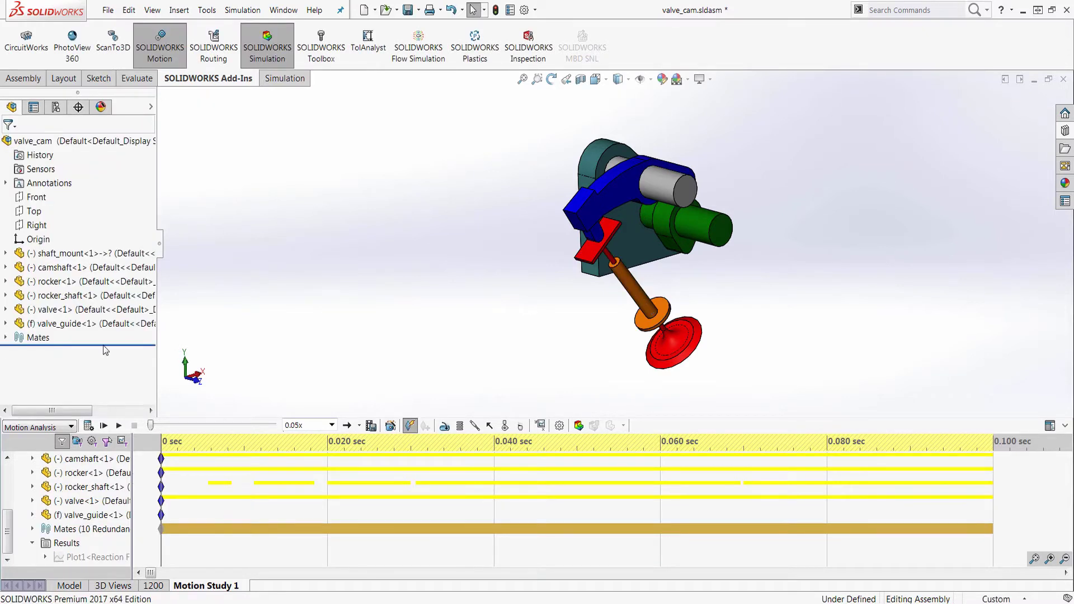
pyautogui.click(89, 426)
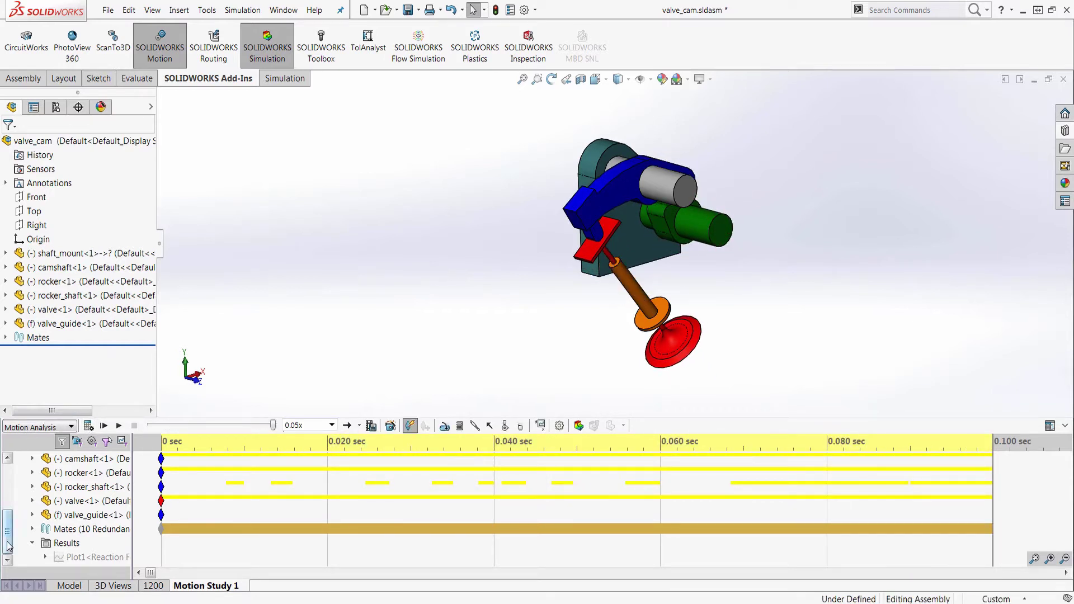
# Reopen the contact force plot to examine the curve for the stiffer spring, and close it
pyautogui.rightClick(84, 557)
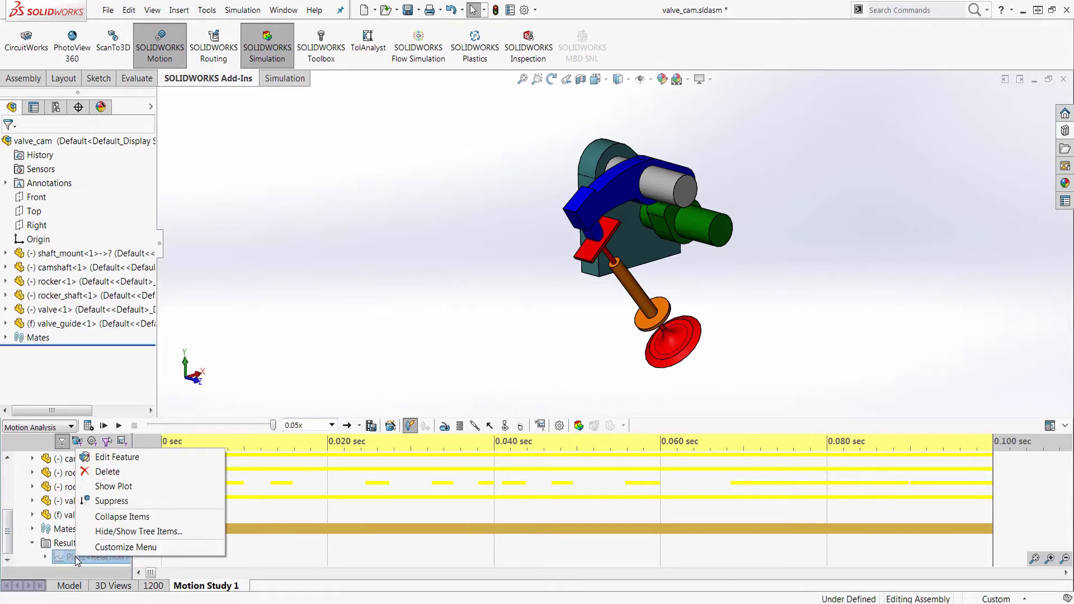
pyautogui.click(115, 486)
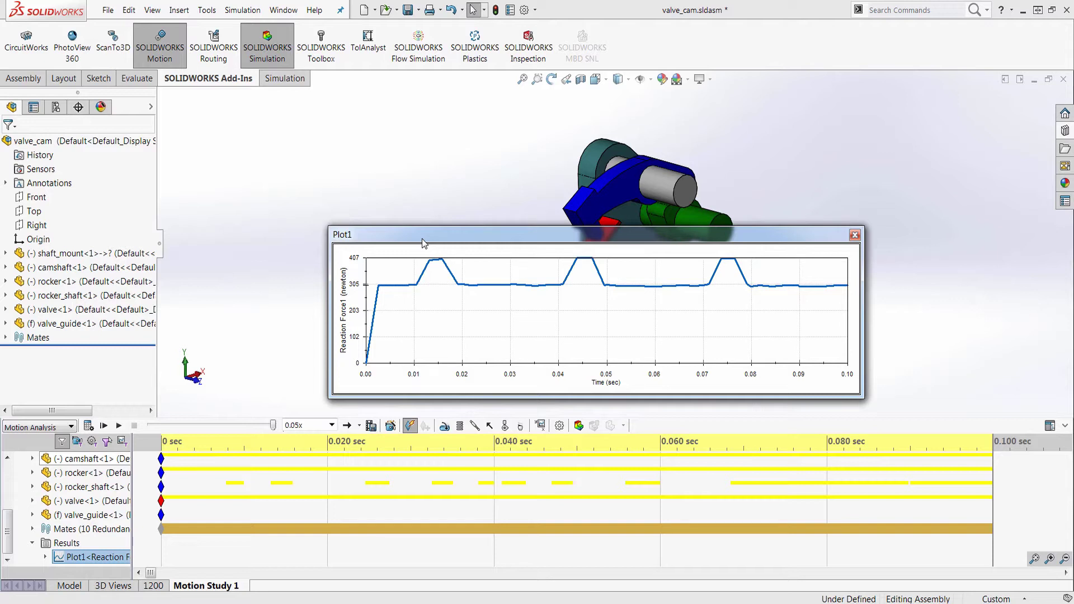
pyautogui.click(855, 235)
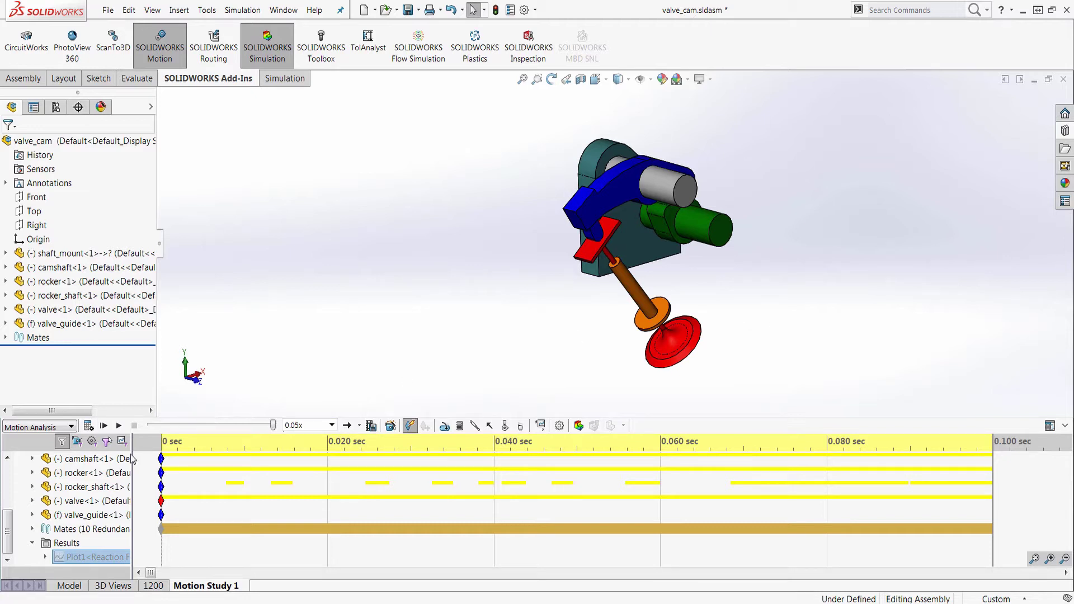
# Start a new results plot with category Forces, sub-category Motor Torque and result component Z Component
pyautogui.click(541, 425)
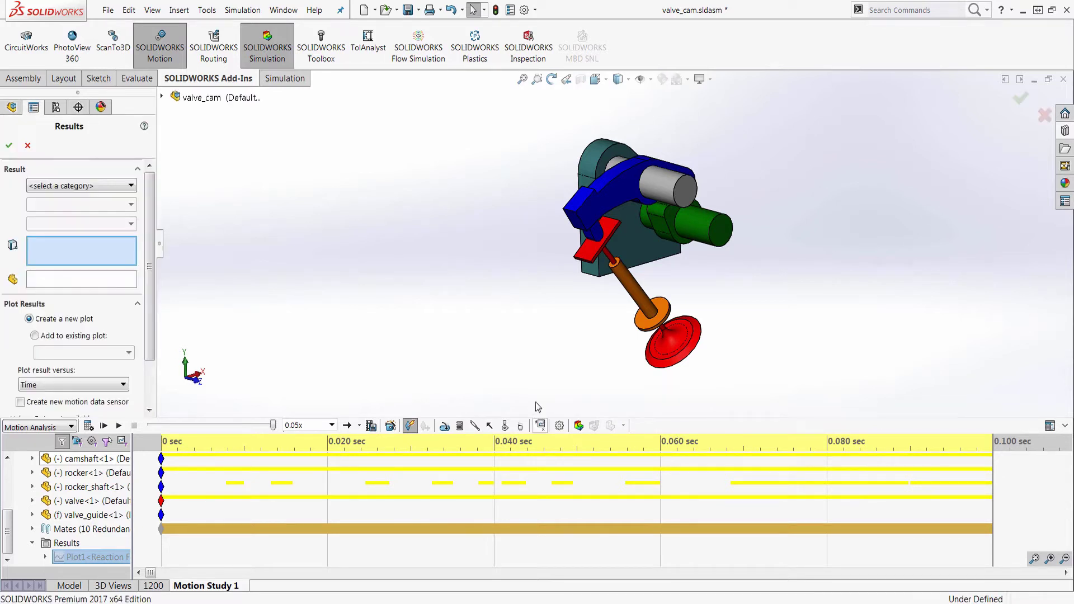
pyautogui.click(123, 187)
pyautogui.click(112, 216)
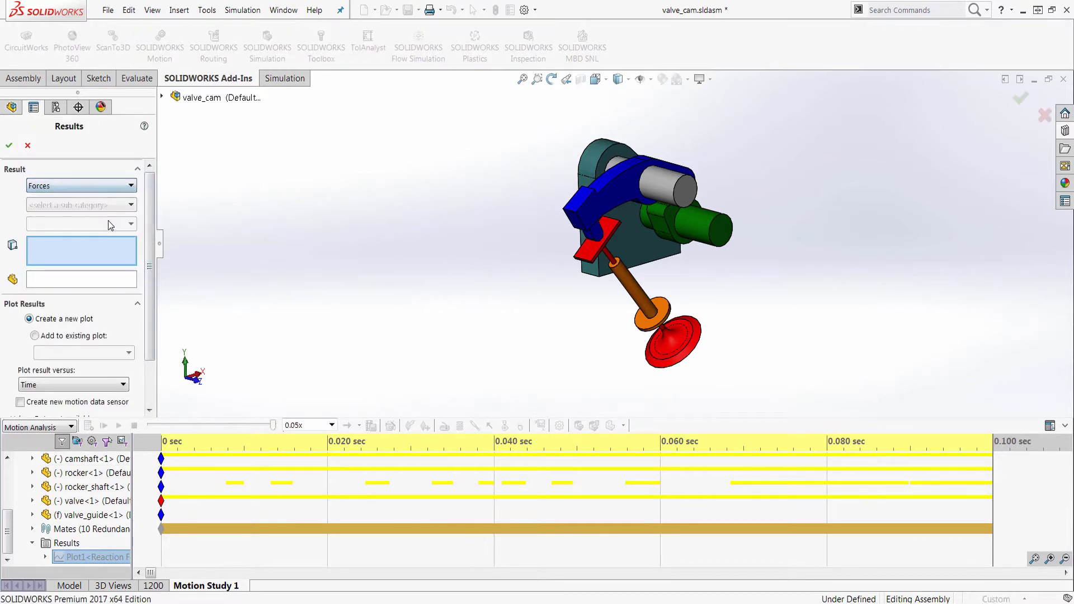
pyautogui.click(102, 205)
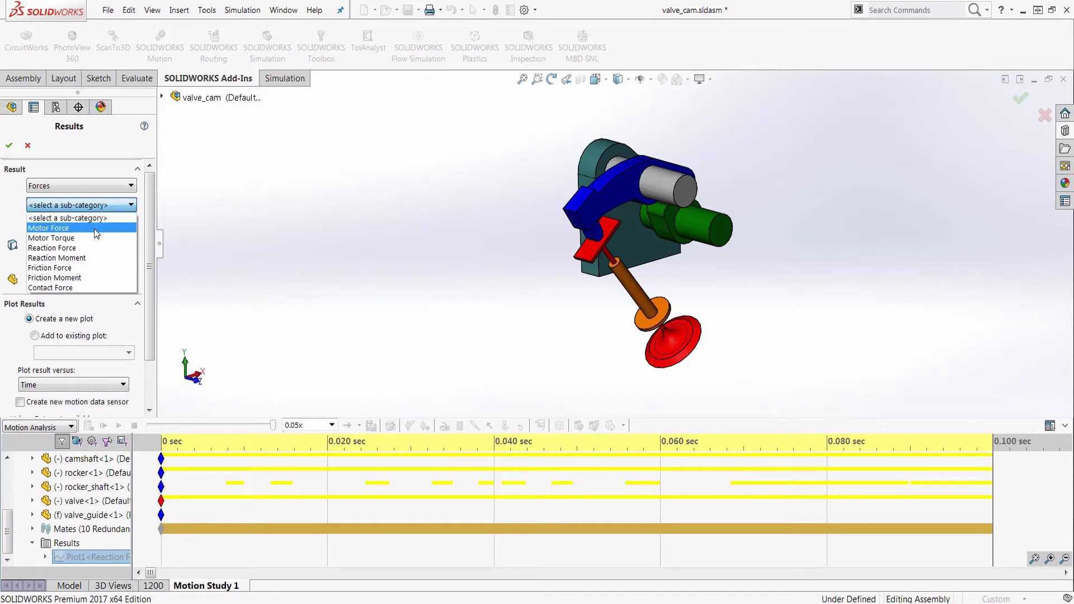
pyautogui.click(95, 238)
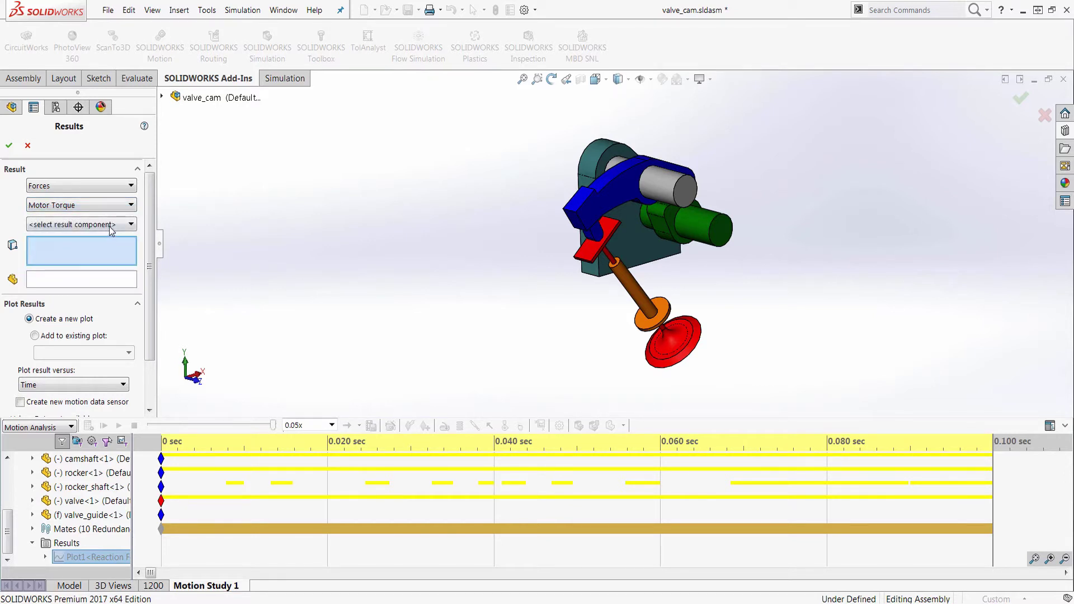
pyautogui.click(111, 227)
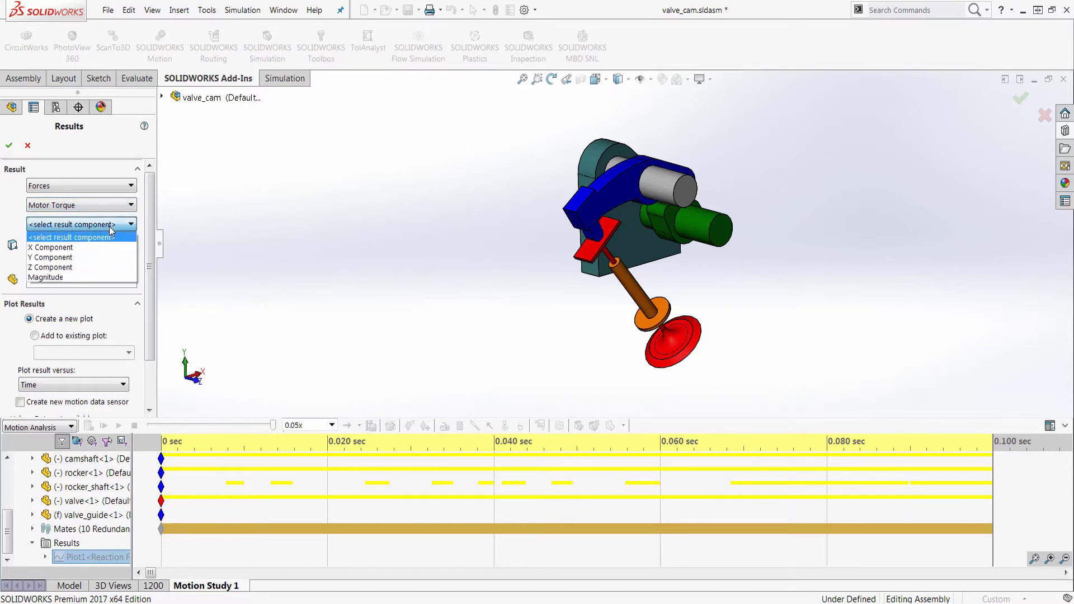
pyautogui.click(89, 267)
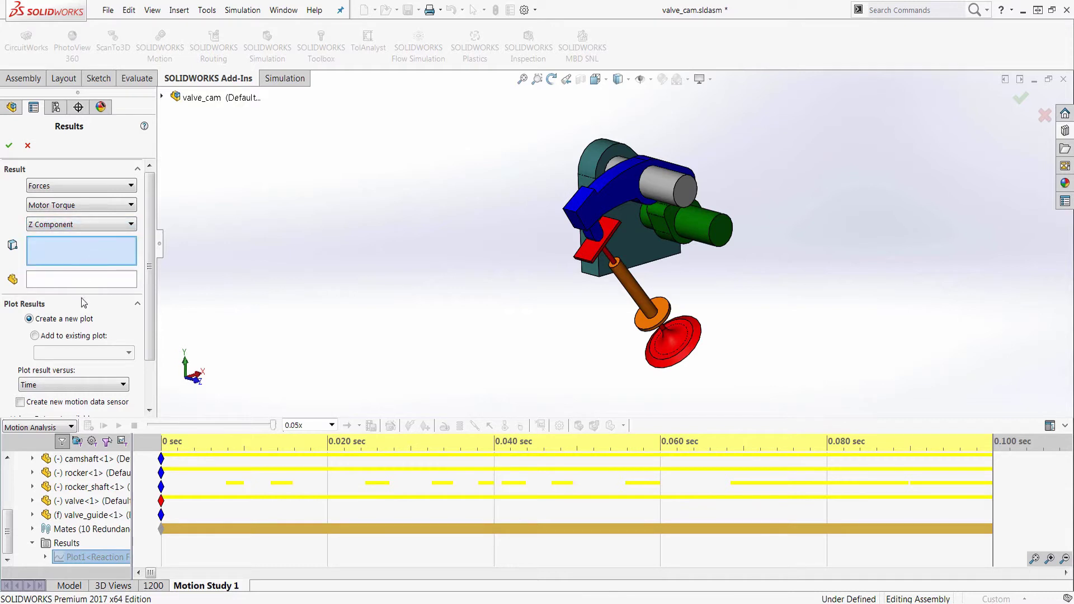
# Create the motor torque plot for RotaryMotor2 and reposition its window over the graphics area
pyautogui.moveTo(8, 534); pyautogui.dragTo(10, 478)
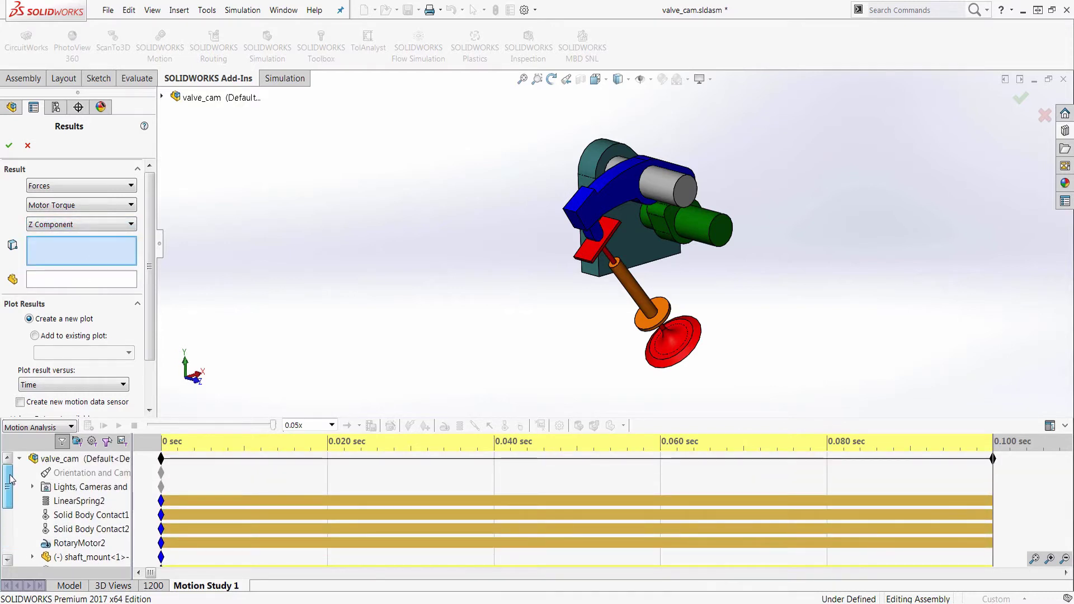
pyautogui.click(66, 543)
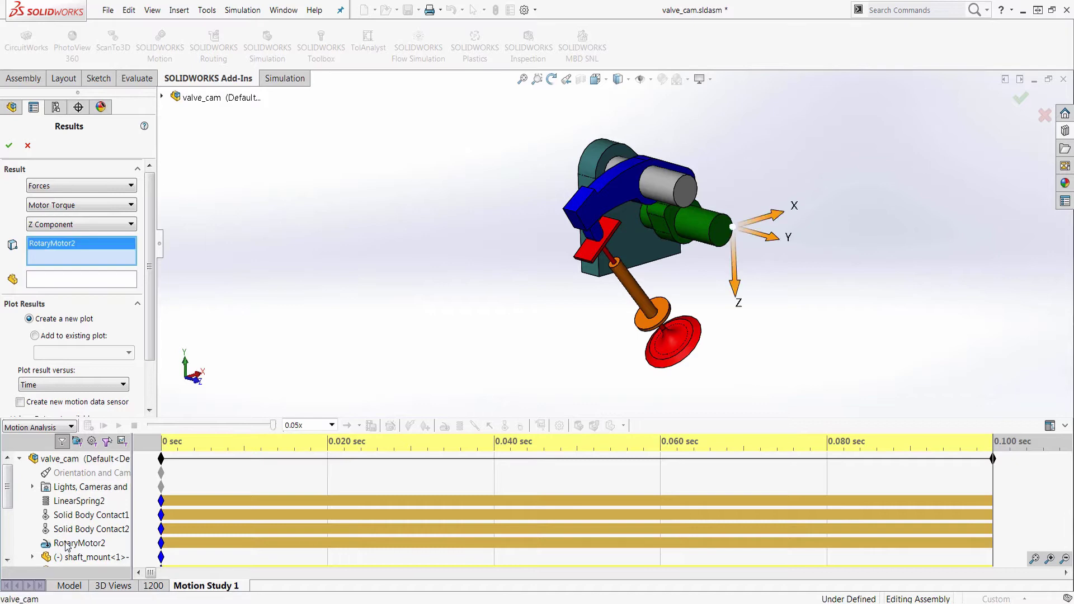
pyautogui.click(9, 147)
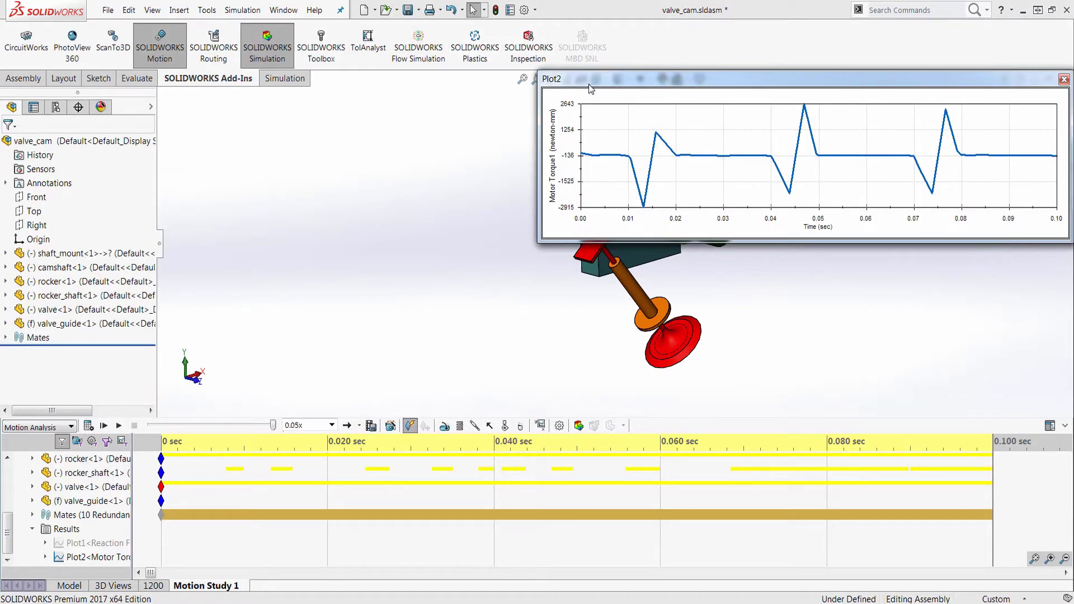
pyautogui.moveTo(590, 88); pyautogui.dragTo(485, 103)
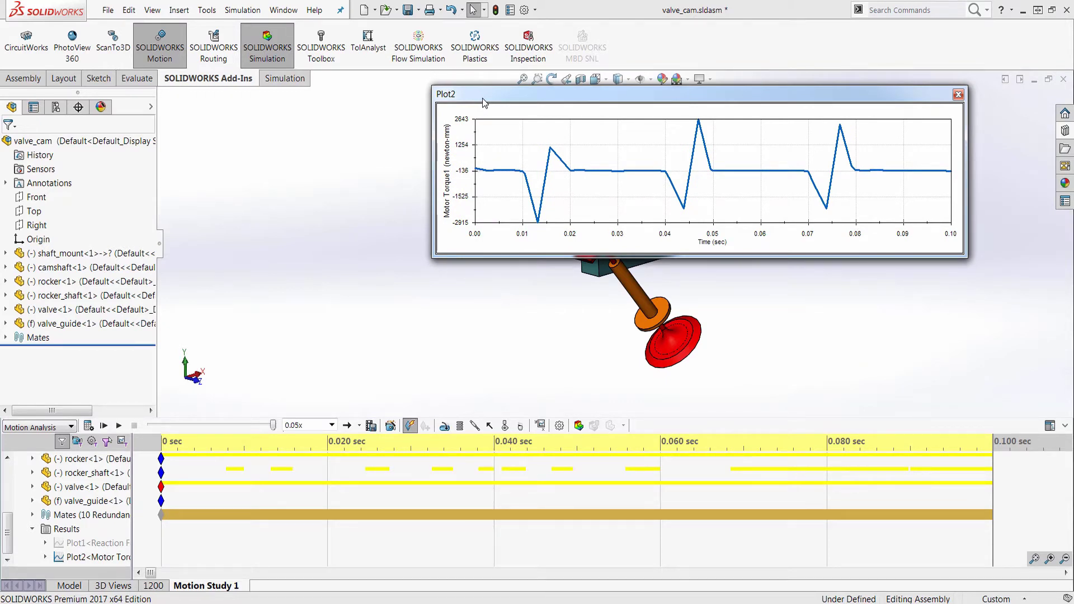
pyautogui.moveTo(485, 103); pyautogui.dragTo(479, 103)
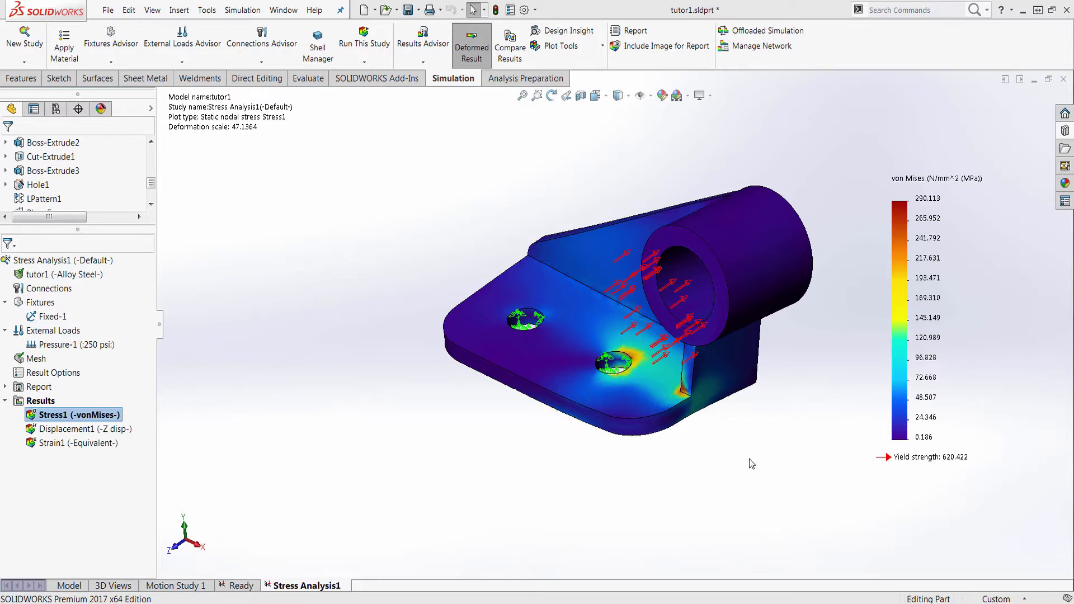
pyautogui.moveTo(750, 459); pyautogui.dragTo(772, 411, button='middle')
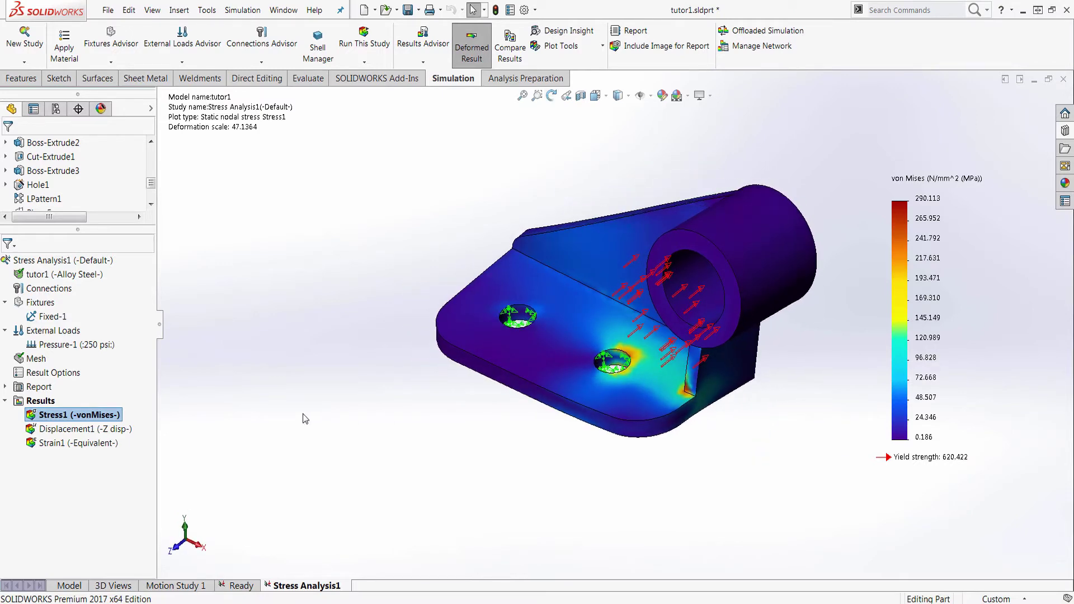
# Edit the von Mises stress plot so its boundary option is set to Mesh
pyautogui.rightClick(105, 417)
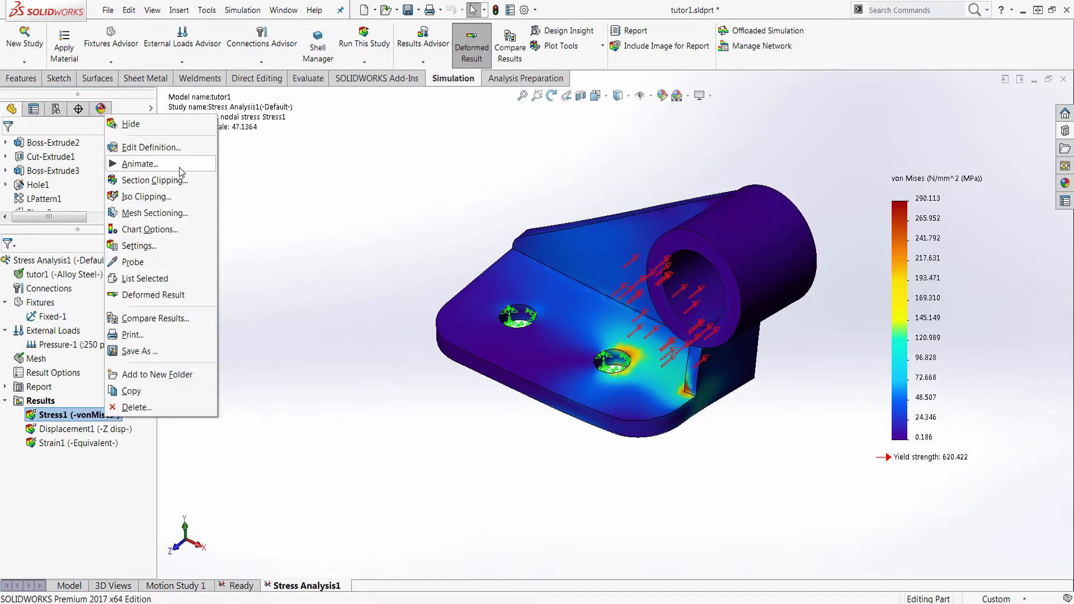
pyautogui.click(188, 149)
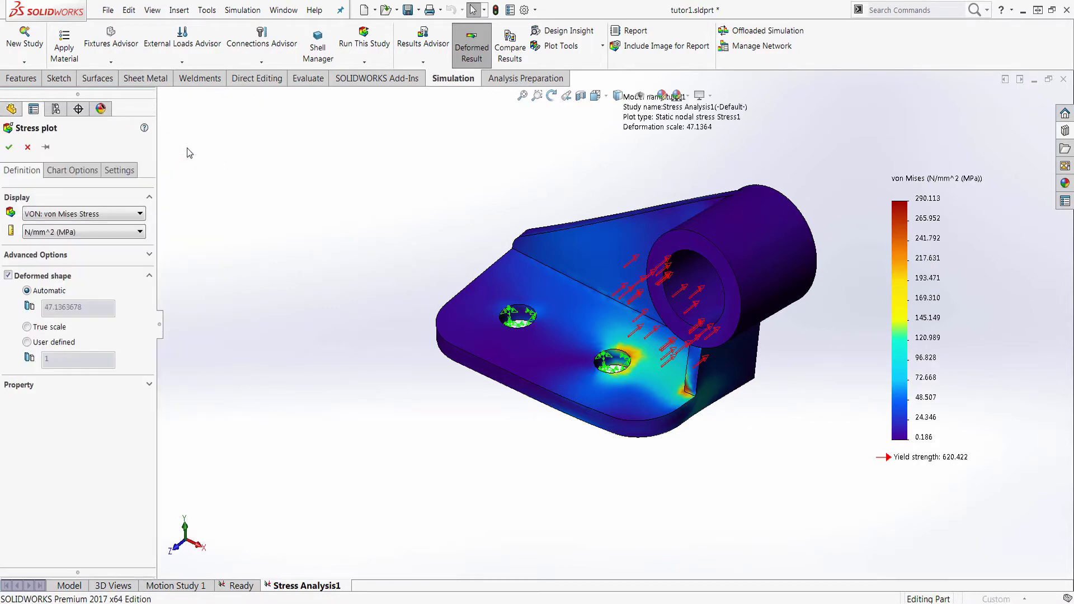
pyautogui.click(129, 172)
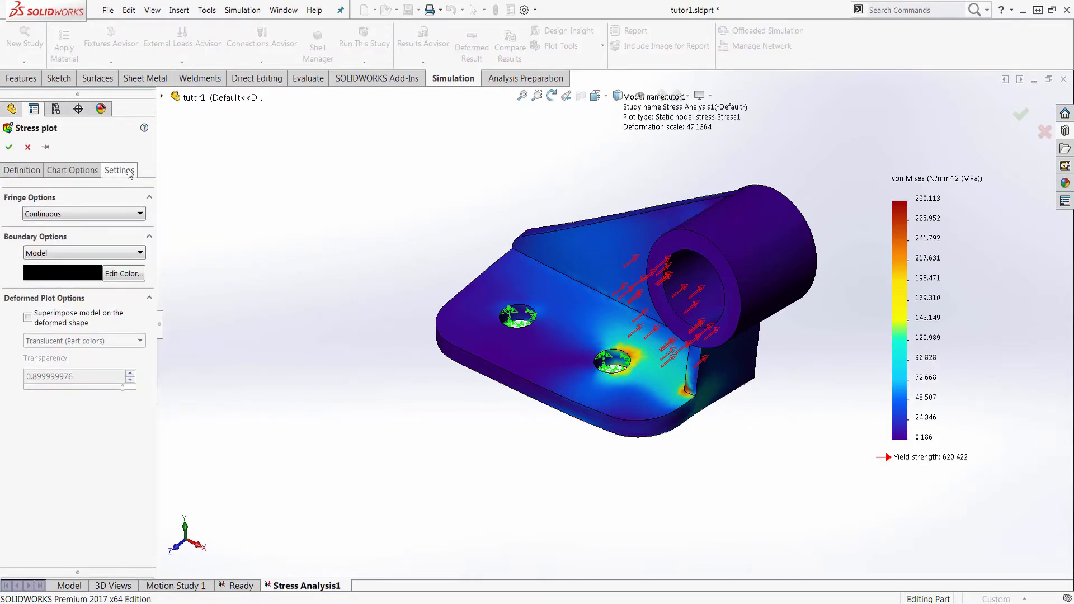
pyautogui.click(79, 253)
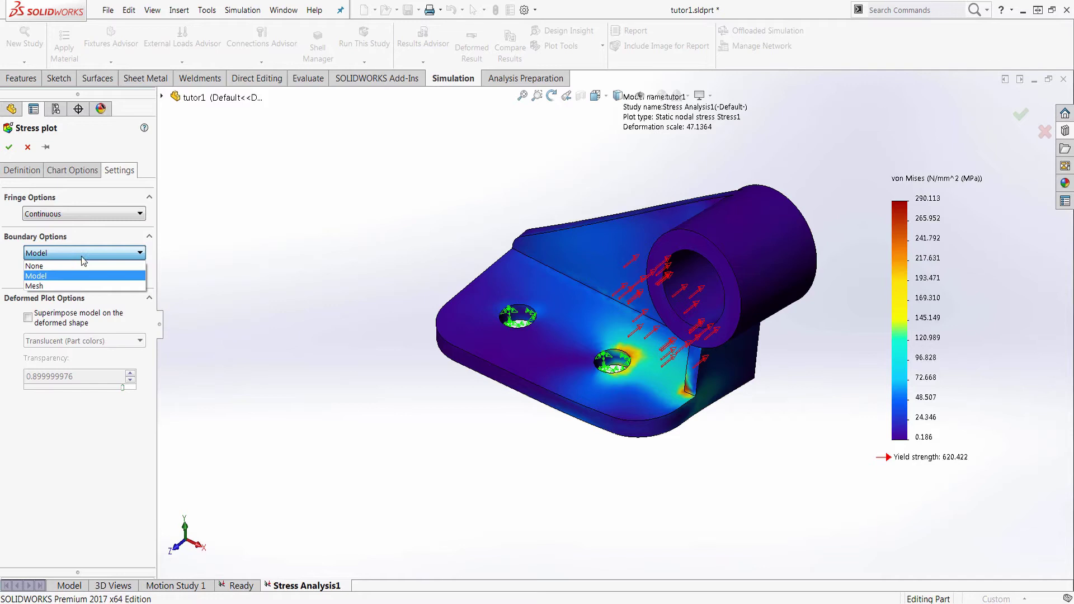
pyautogui.click(68, 286)
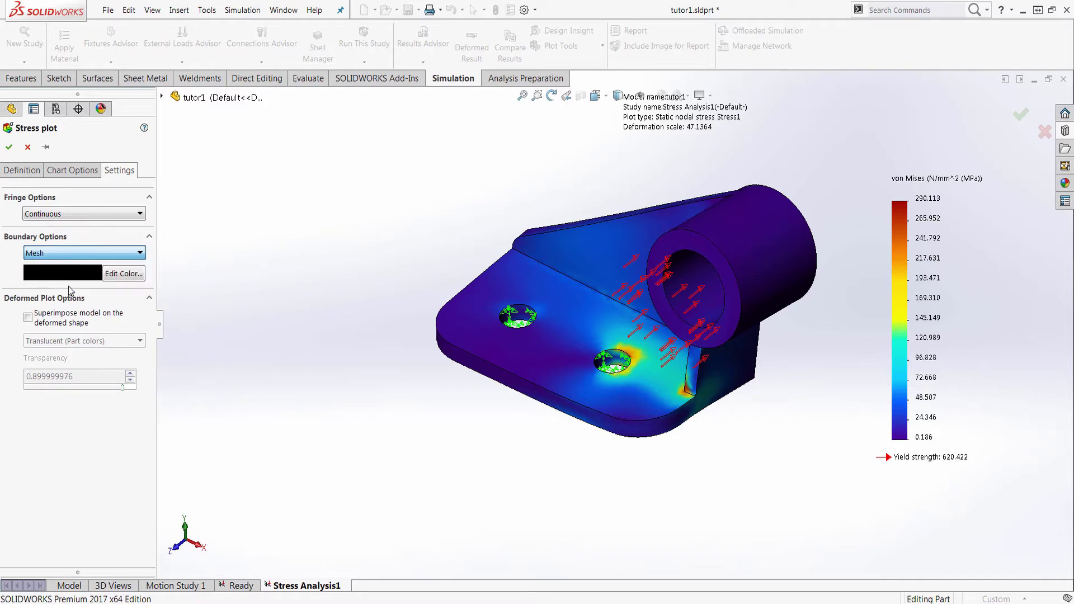
pyautogui.click(9, 146)
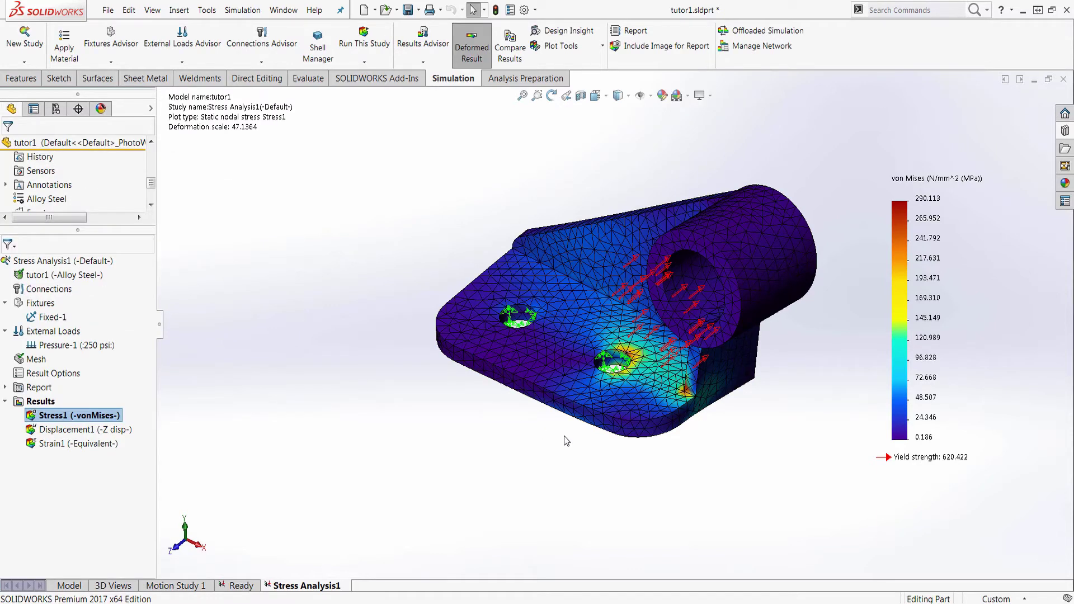
pyautogui.moveTo(771, 434)
pyautogui.mouseDown(button='middle')
pyautogui.moveTo(797, 331)
pyautogui.moveTo(834, 363)
pyautogui.moveTo(849, 396)
pyautogui.moveTo(856, 388)
pyautogui.moveTo(762, 408)
pyautogui.moveTo(766, 424)
pyautogui.mouseUp(button='middle')
pyautogui.press('Escape')
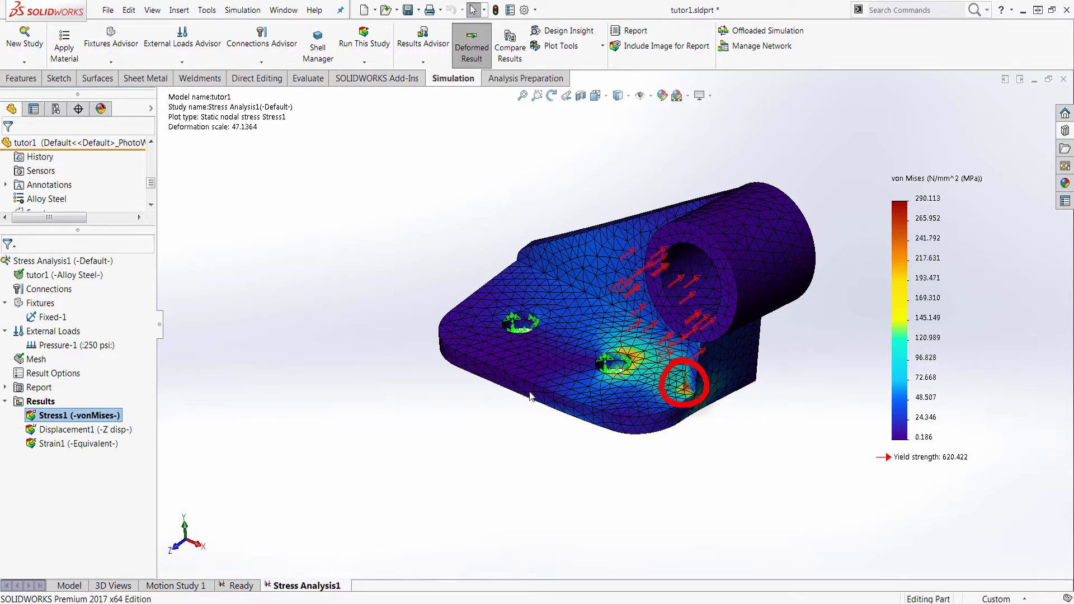
# Hide the stress plot and start a mesh control on the three edges meeting at the support rib's lower front corner and both mounting-hole faces
pyautogui.rightClick(99, 417)
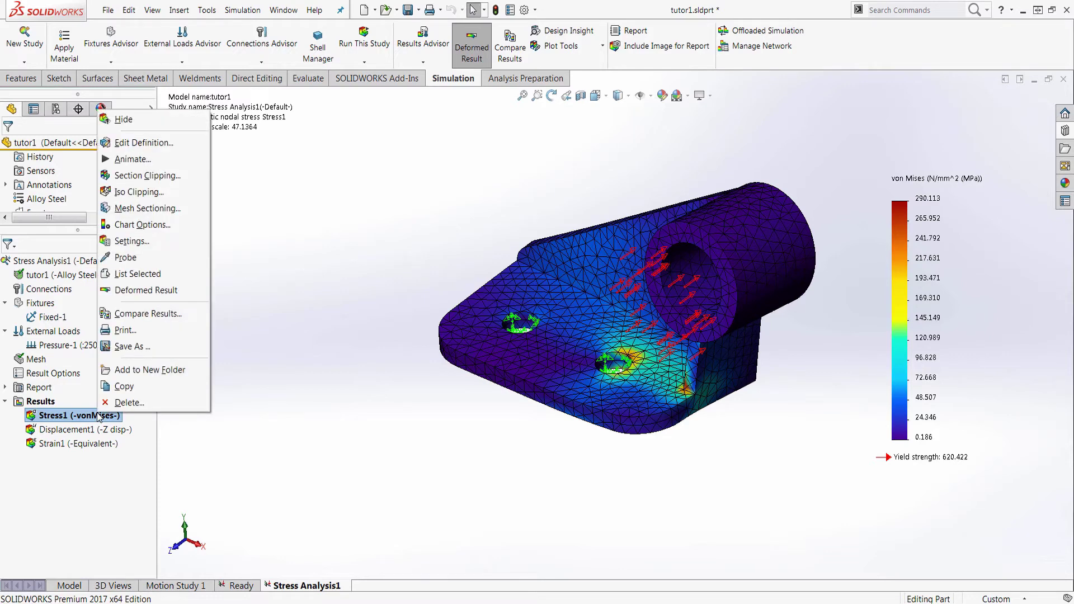
pyautogui.click(171, 126)
pyautogui.rightClick(34, 364)
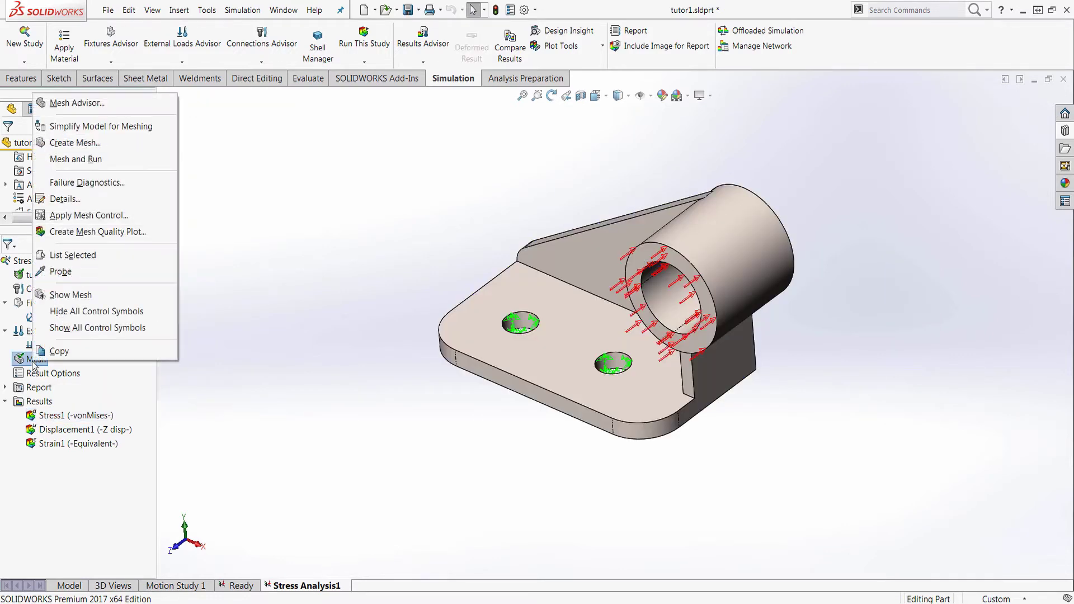
pyautogui.click(130, 217)
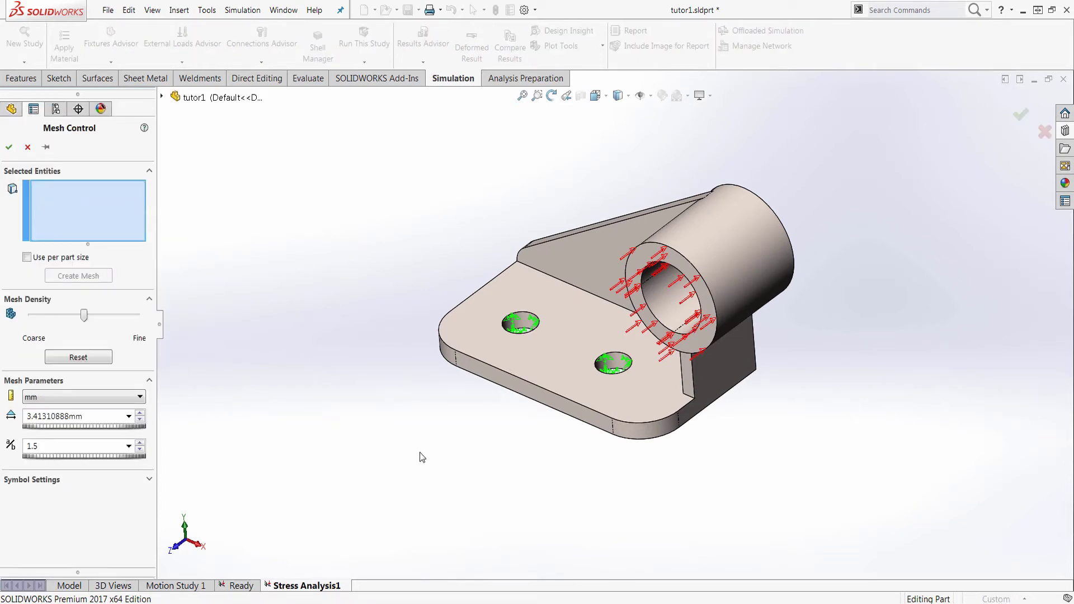
pyautogui.moveTo(422, 458); pyautogui.dragTo(420, 444, button='middle')
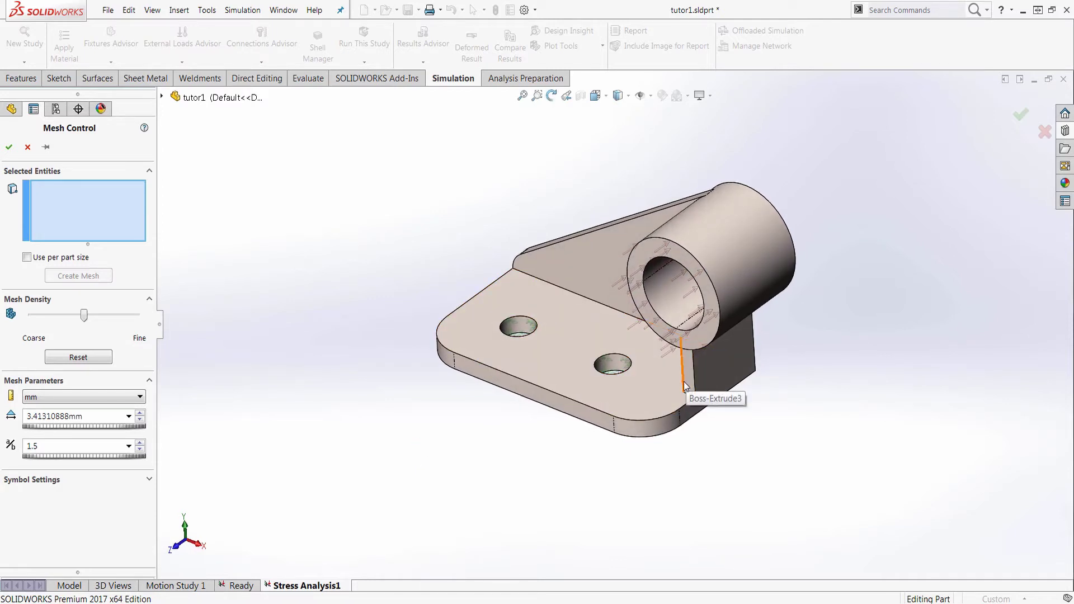
pyautogui.click(684, 382)
pyautogui.click(687, 394)
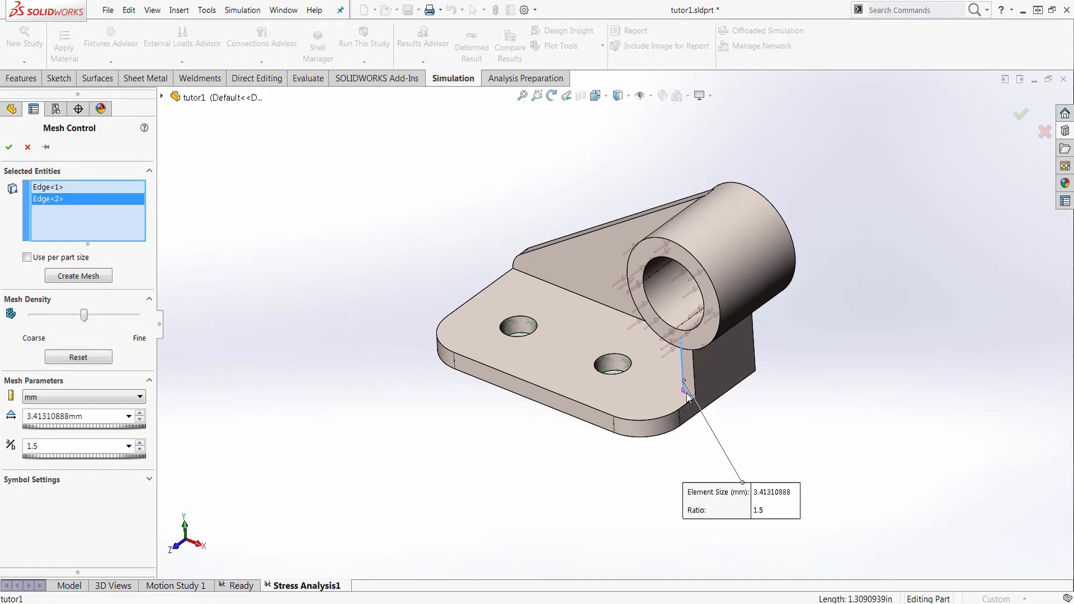
pyautogui.moveTo(686, 394); pyautogui.dragTo(751, 421, button='middle')
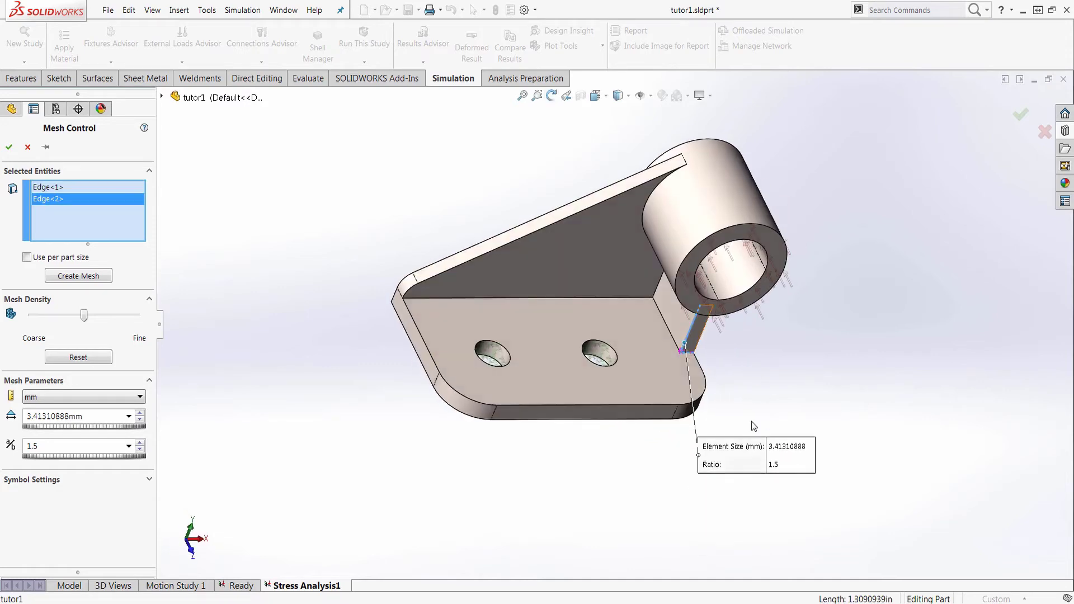
pyautogui.click(676, 341)
pyautogui.moveTo(676, 341); pyautogui.dragTo(599, 442, button='middle')
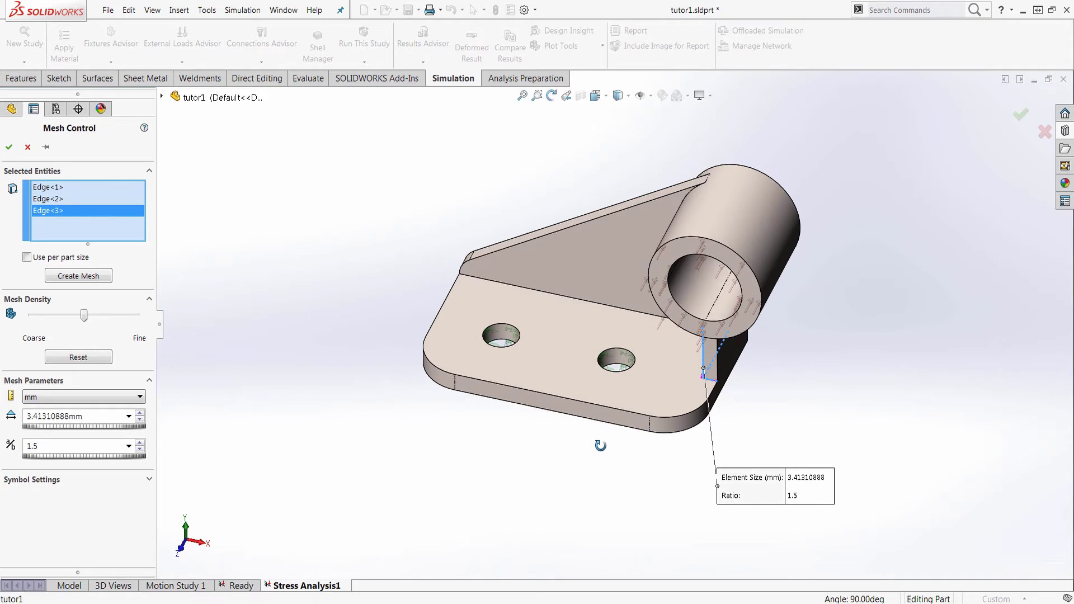
pyautogui.click(616, 363)
pyautogui.click(506, 336)
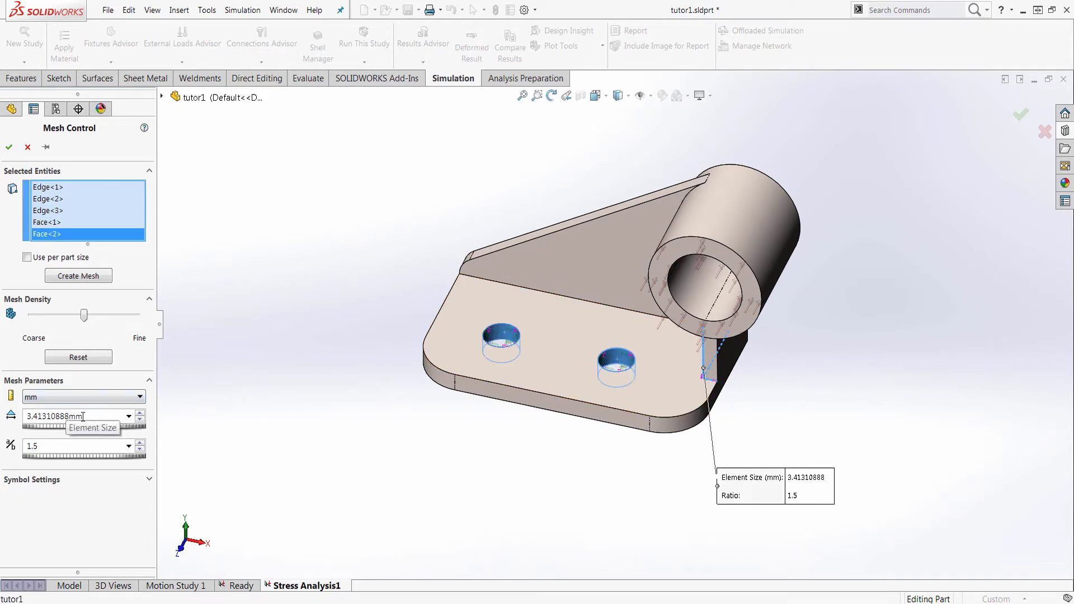
# Set the mesh control's element size to 2.5 mm and apply it
pyautogui.click(98, 318)
pyautogui.moveTo(99, 318); pyautogui.dragTo(109, 317)
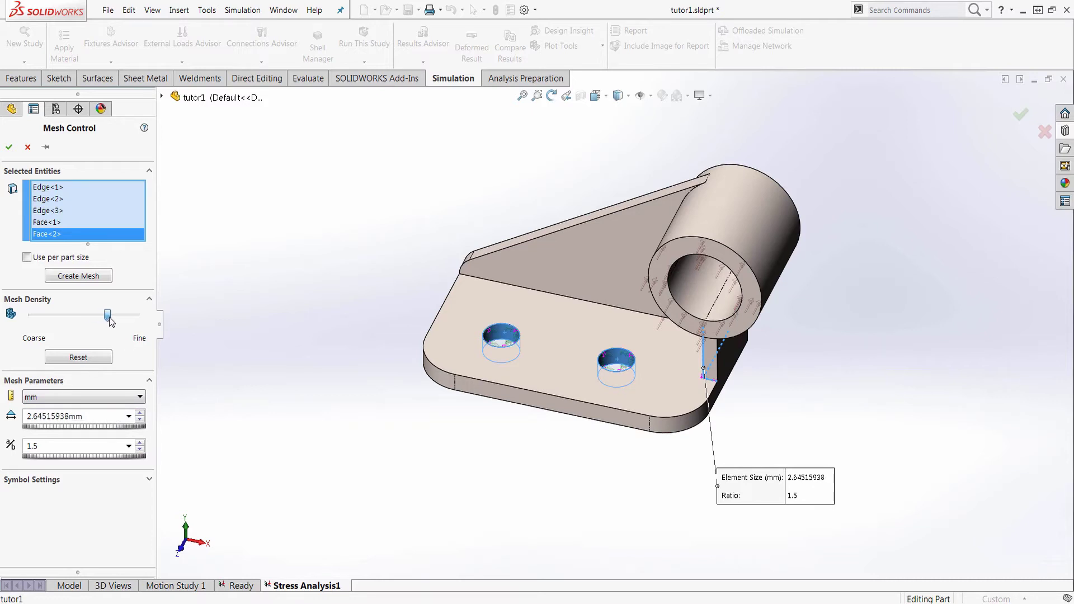
pyautogui.doubleClick(54, 414)
pyautogui.write('2.5')
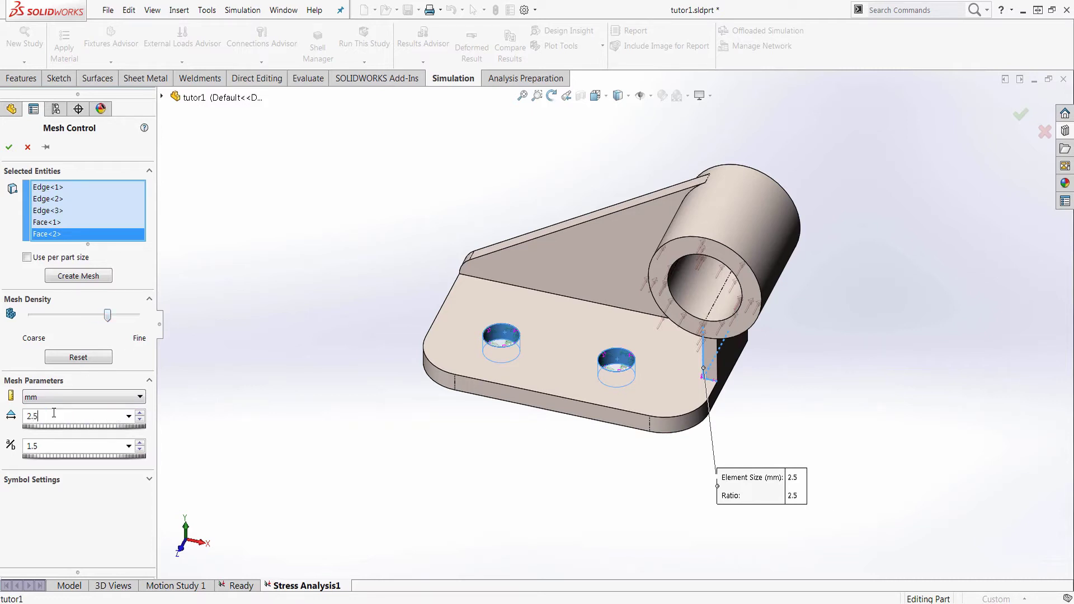
pyautogui.press('Return')
pyautogui.click(8, 148)
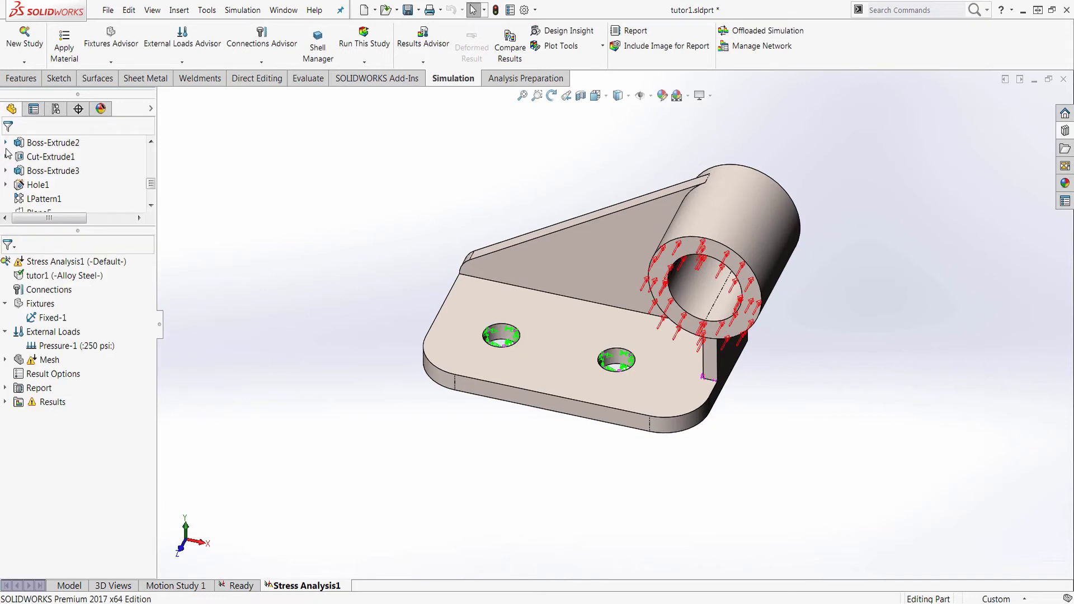
# Remesh the part with the existing curvature-based mesh settings, accepting deletion of the old results, and rerun the Stress Analysis1 study
pyautogui.rightClick(54, 365)
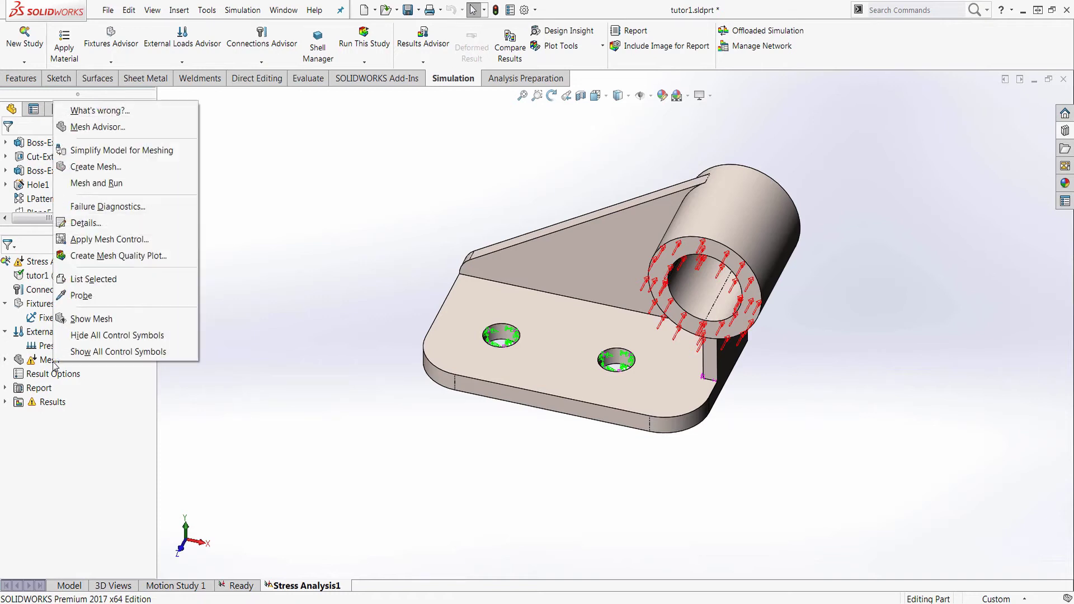
pyautogui.click(95, 167)
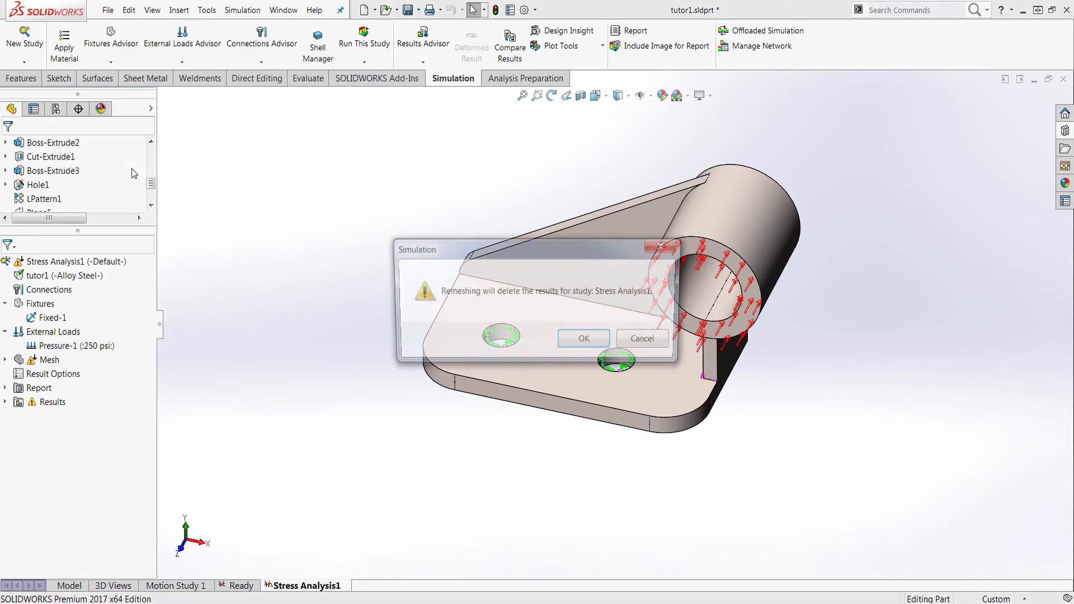
pyautogui.click(579, 339)
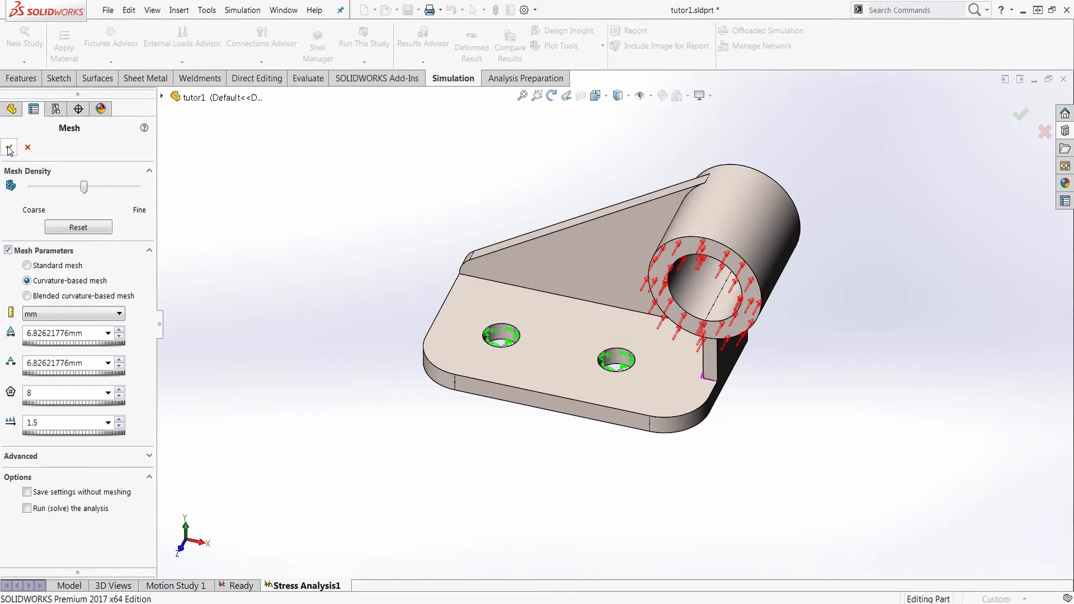
pyautogui.click(8, 147)
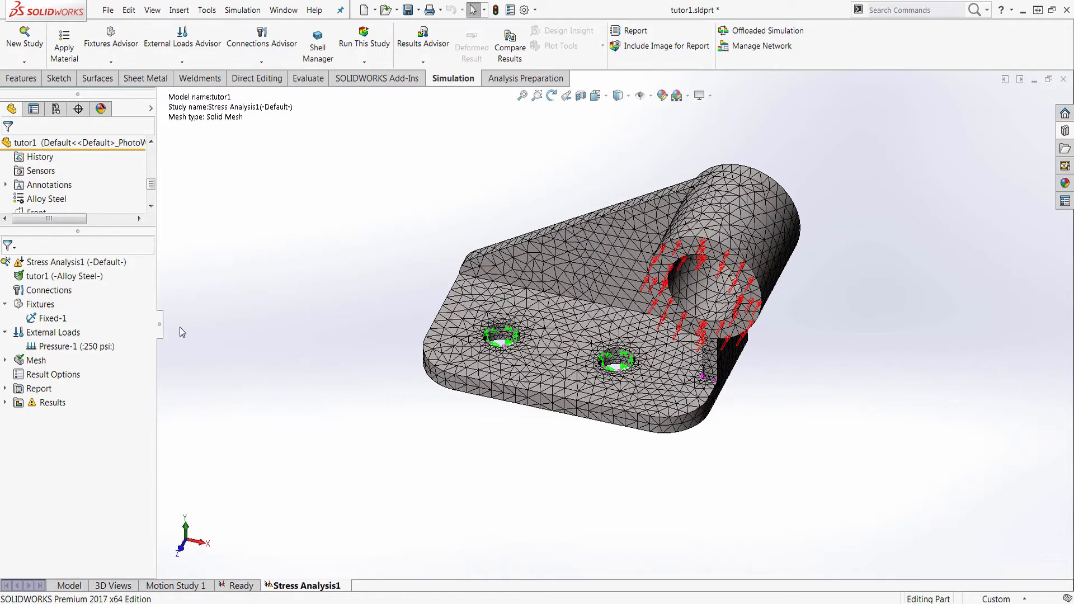
pyautogui.rightClick(84, 262)
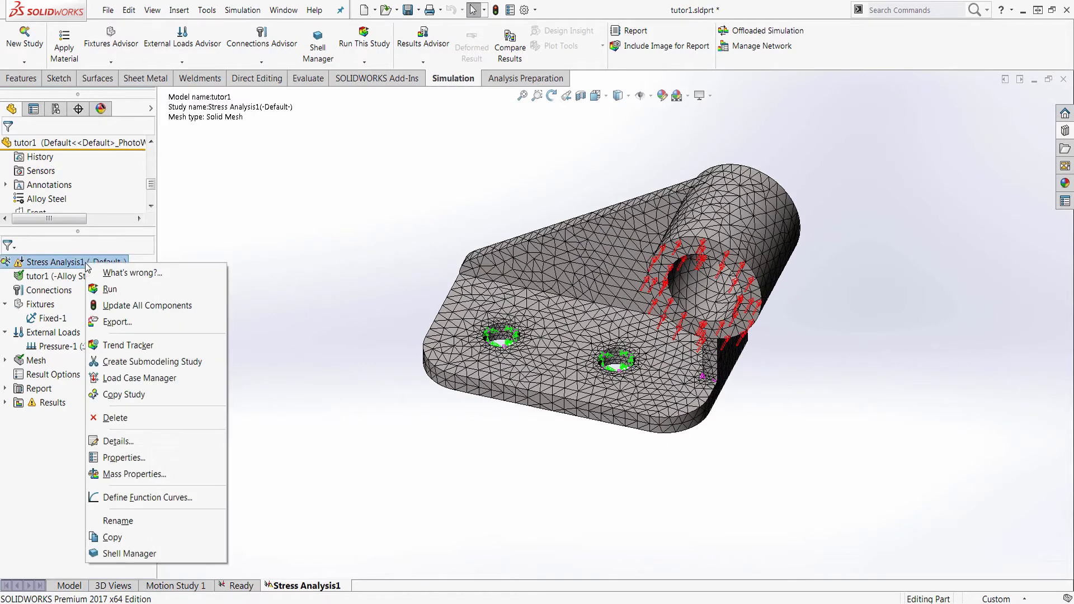
pyautogui.click(109, 291)
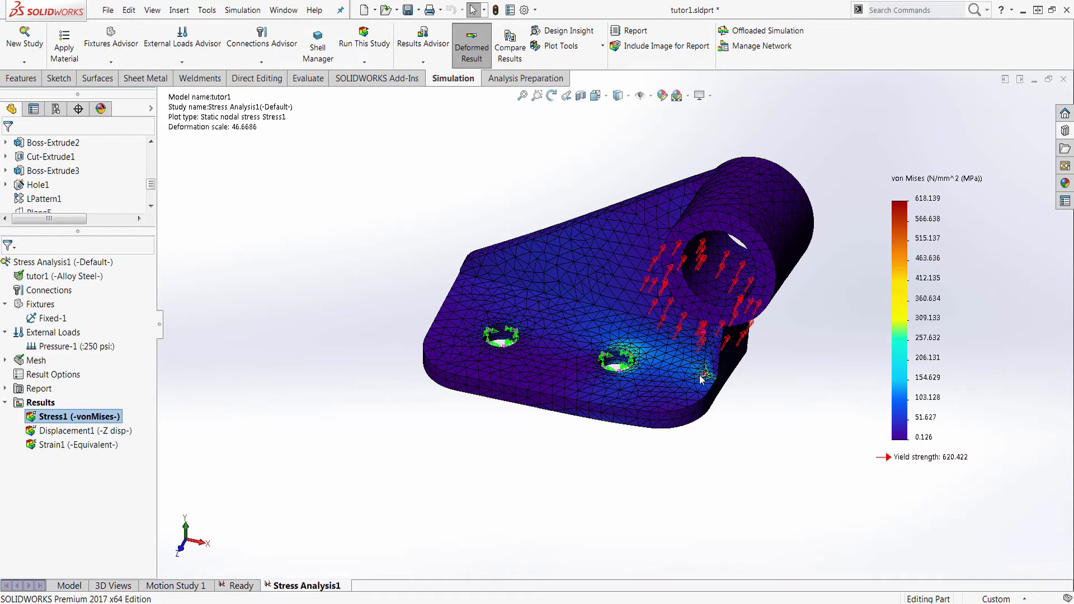
# Probe the von Mises stress at a node near the hot spot at the rib's lower corner, and close the probe
pyautogui.scroll(-5, 700, 379)
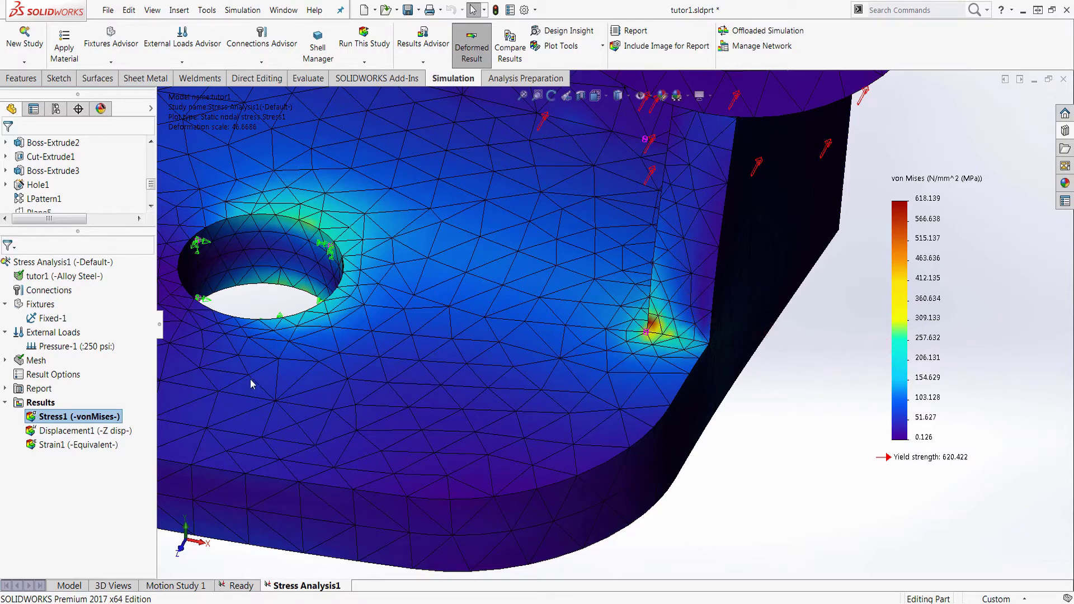
pyautogui.rightClick(105, 419)
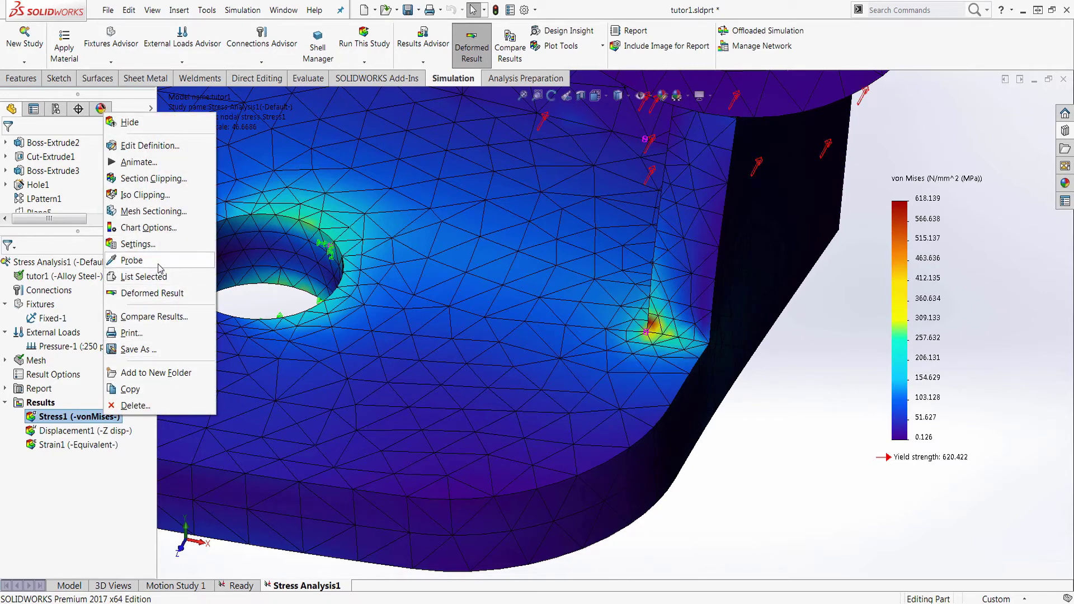
pyautogui.click(139, 261)
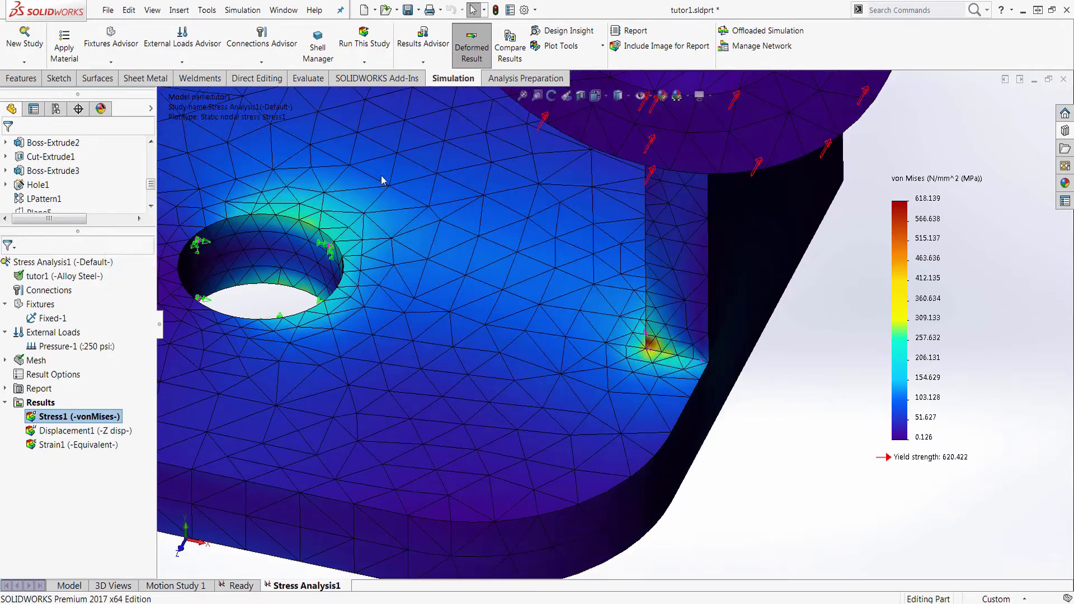
pyautogui.click(651, 330)
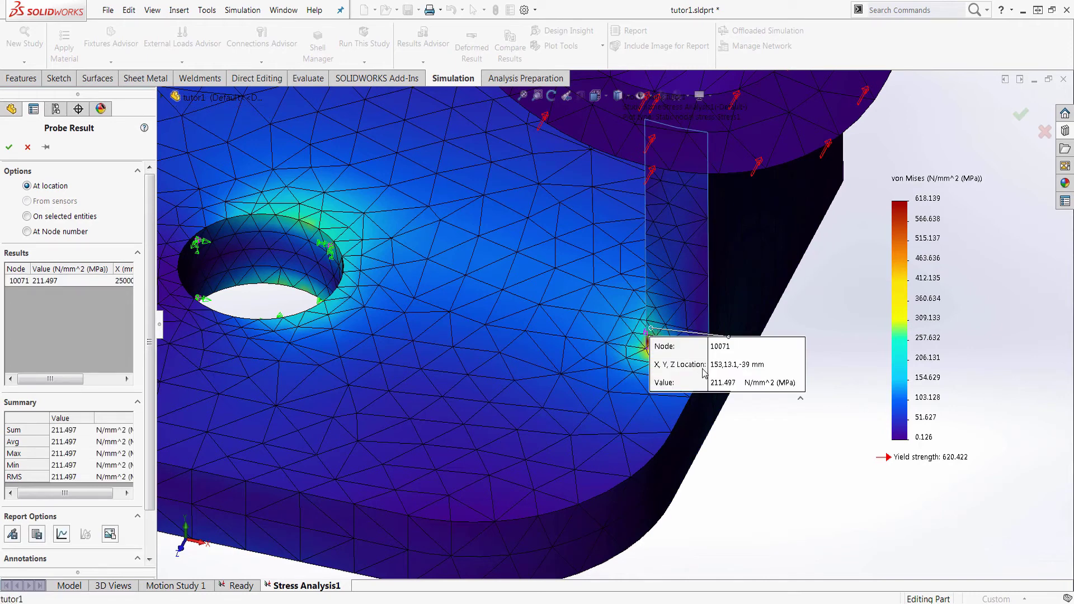
pyautogui.moveTo(706, 373); pyautogui.dragTo(755, 392)
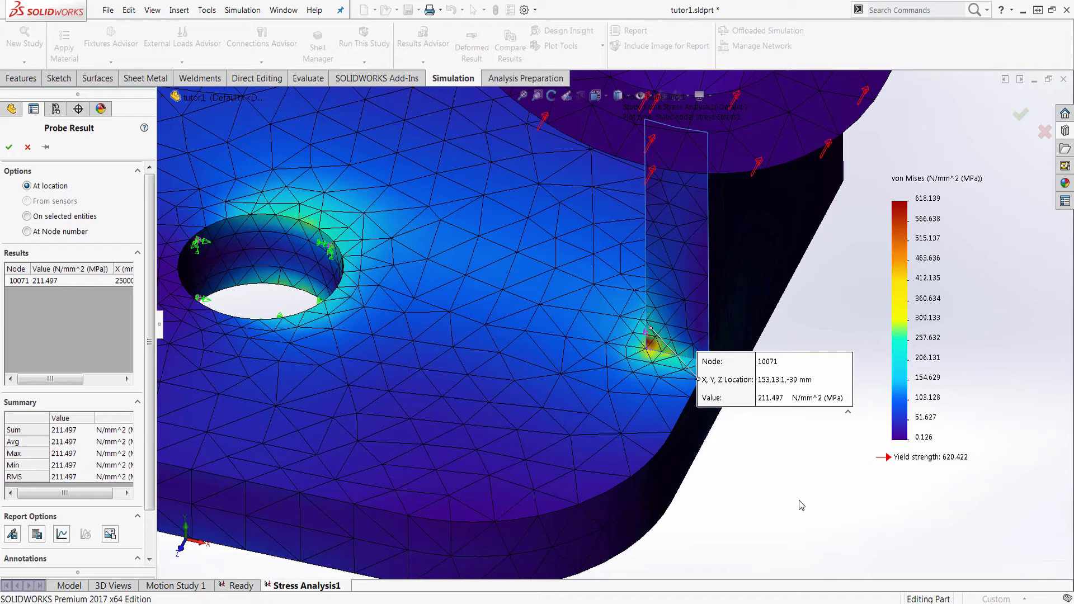
pyautogui.press('Escape')
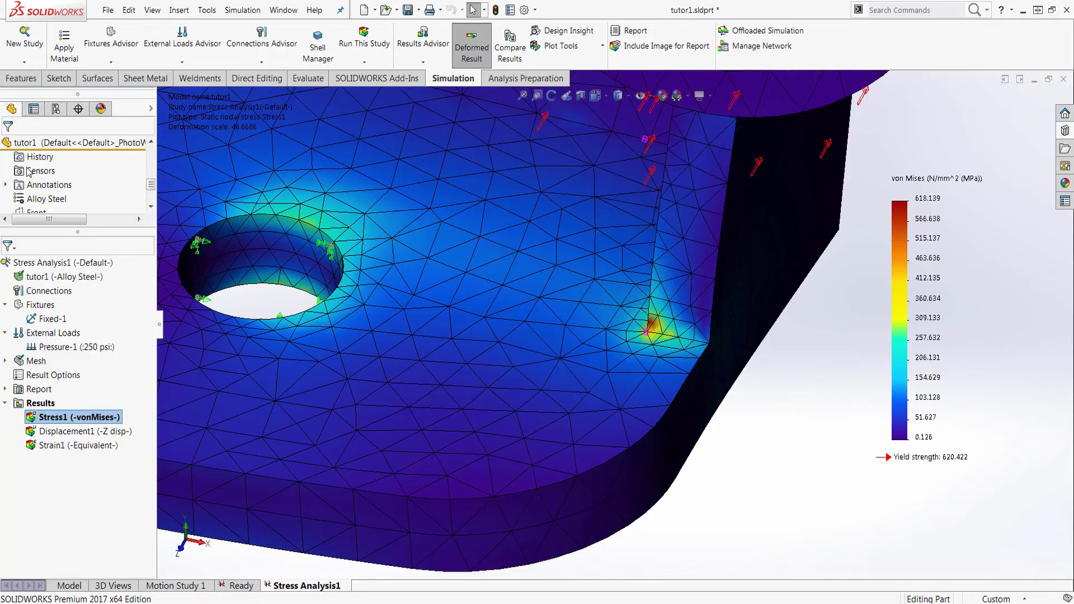
# Edit the existing mesh control on the rib corner edges and mounting-hole faces, setting its element size to 0.5 mm
pyautogui.click(6, 362)
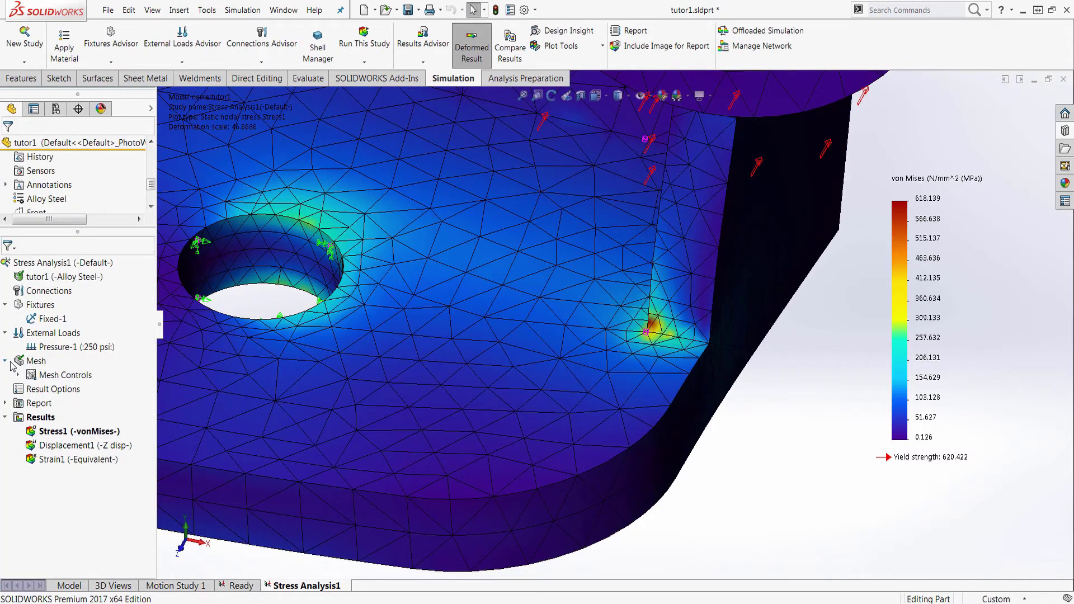
pyautogui.click(19, 376)
pyautogui.rightClick(45, 389)
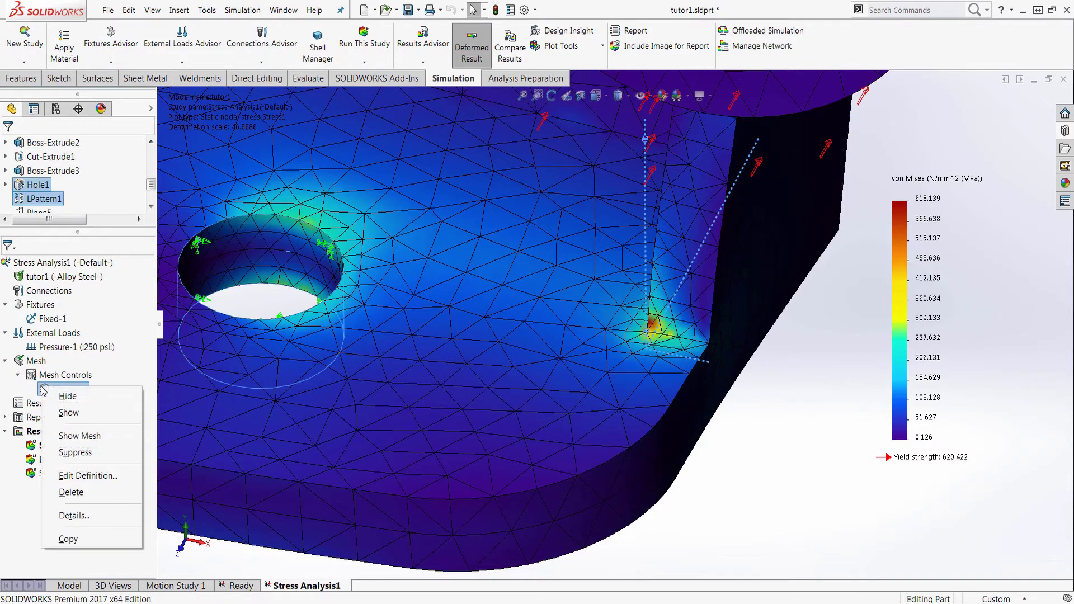
pyautogui.click(87, 475)
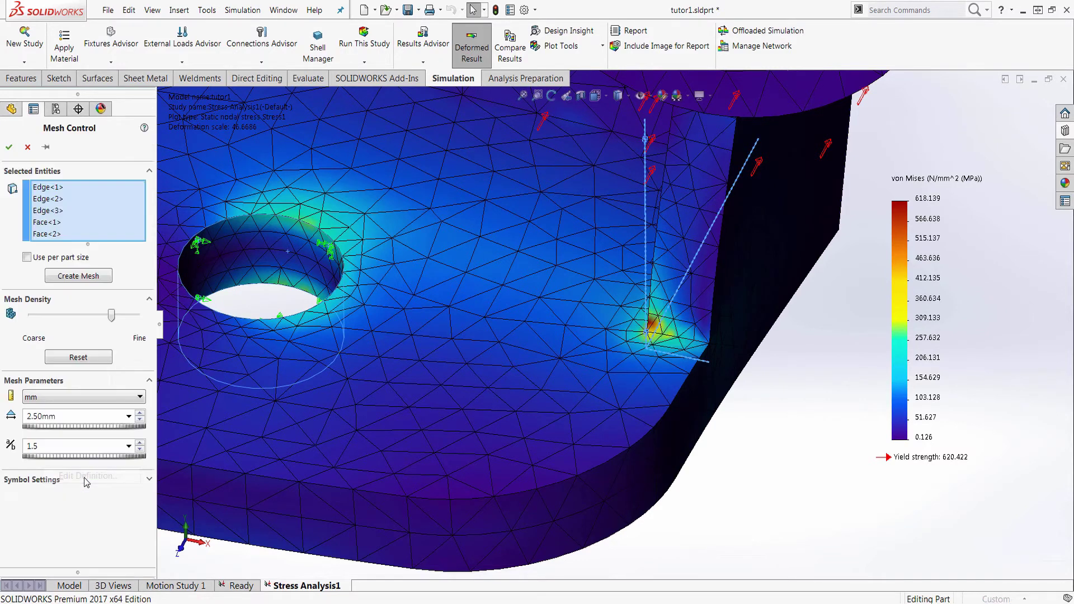
pyautogui.doubleClick(62, 422)
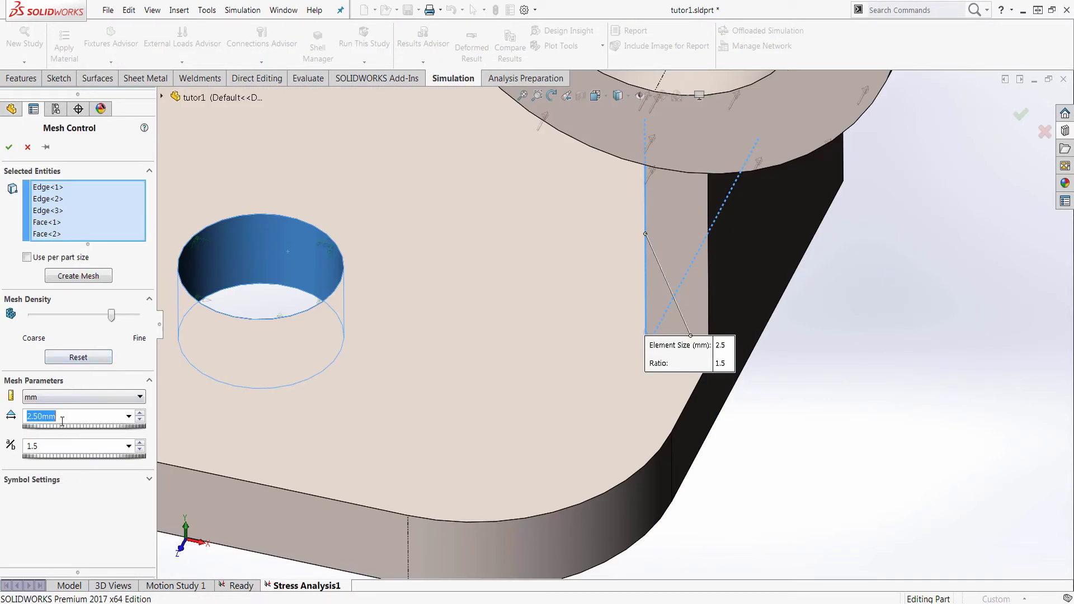
pyautogui.write('0.5')
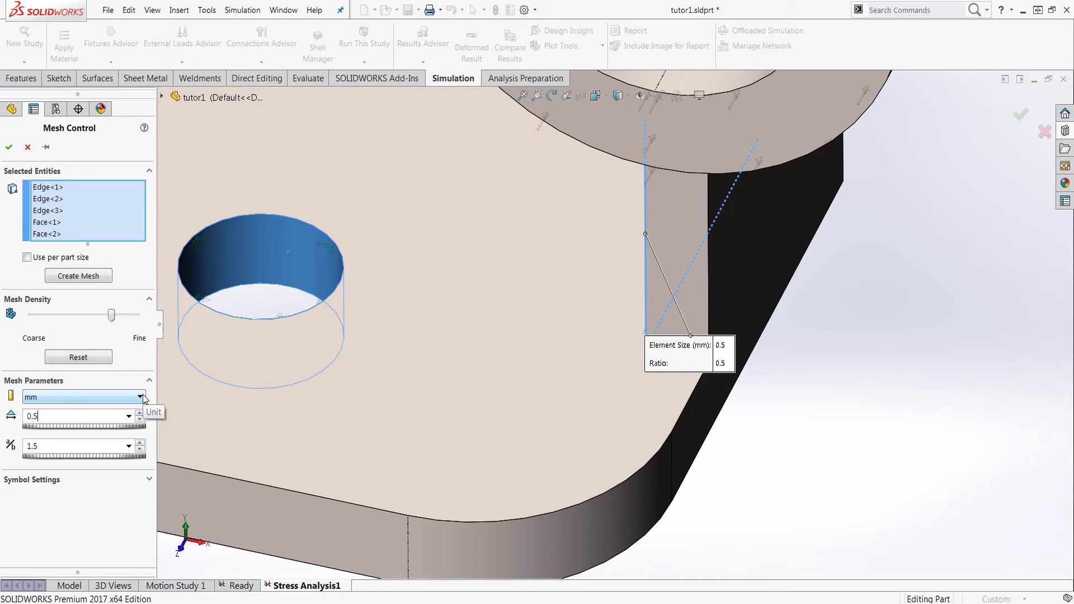
pyautogui.click(9, 149)
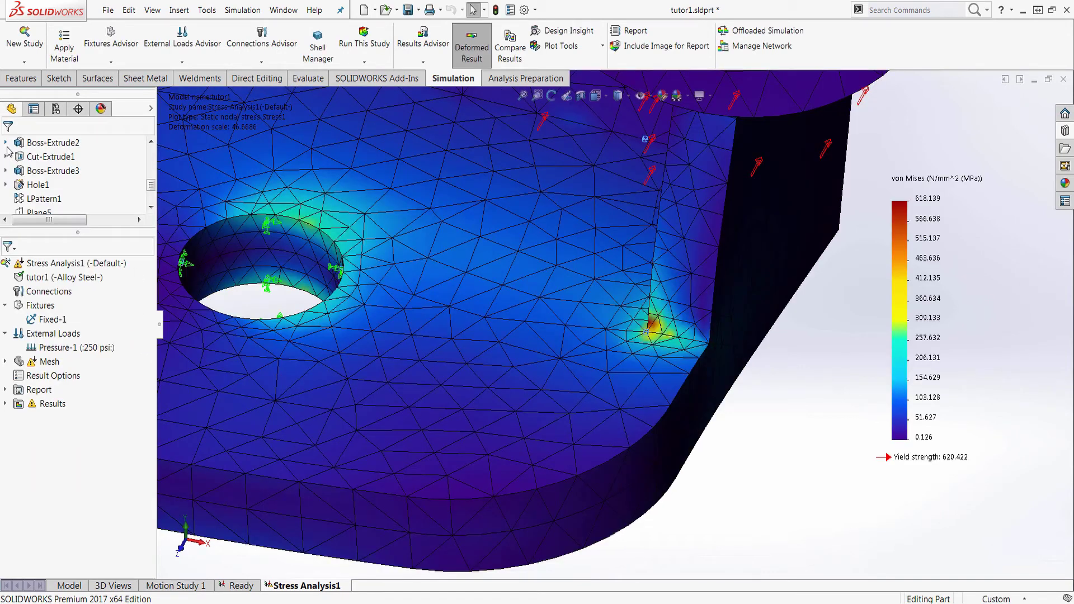
# Remesh the part with the current curvature-based mesh settings, accepting deletion of the Stress Analysis1 results
pyautogui.rightClick(52, 365)
pyautogui.click(70, 169)
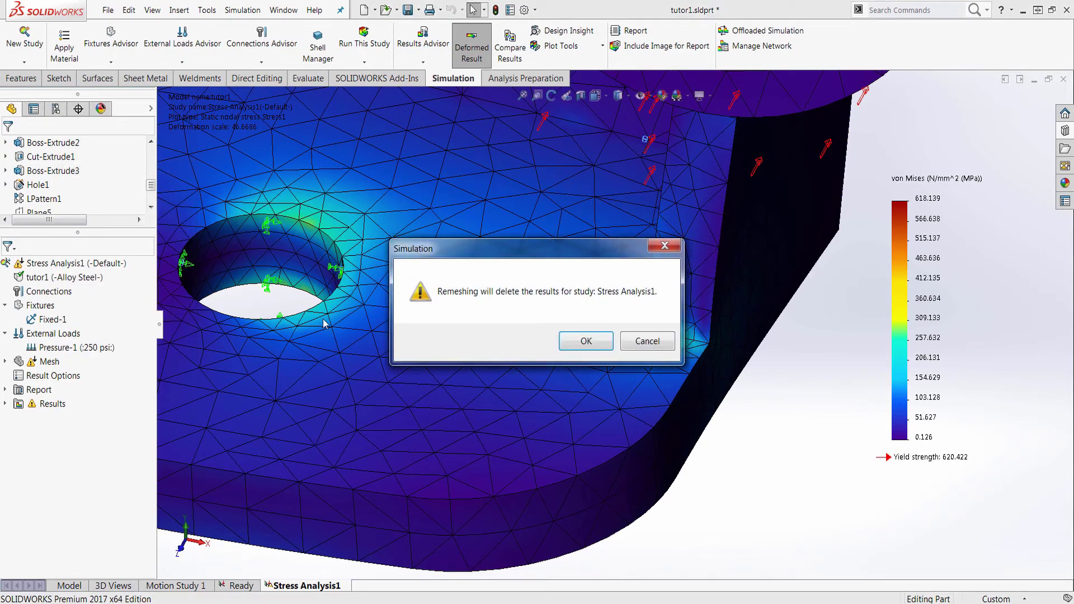
pyautogui.click(568, 339)
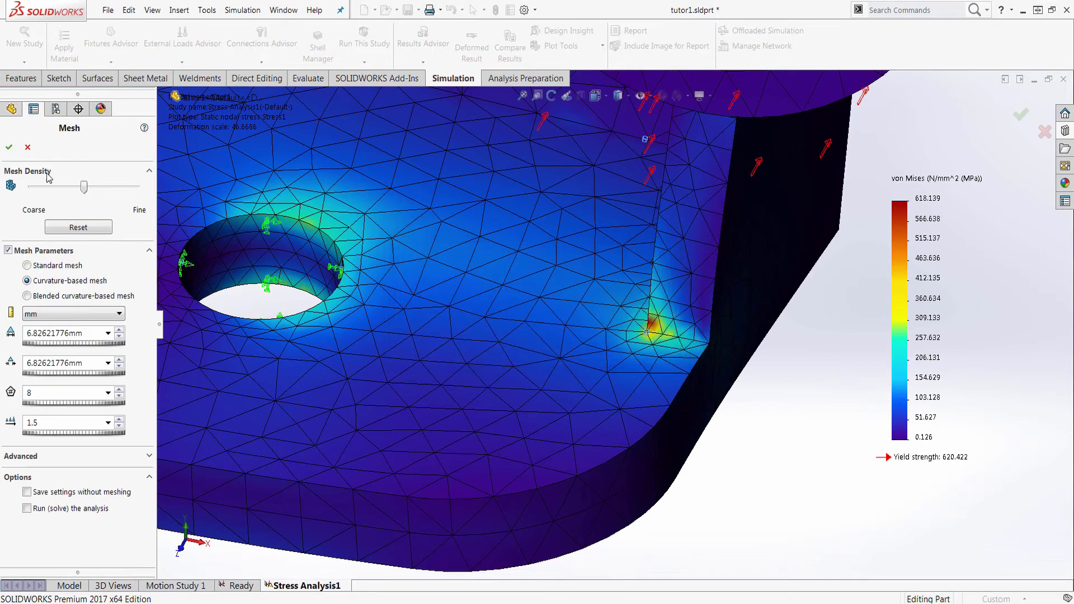
pyautogui.click(9, 147)
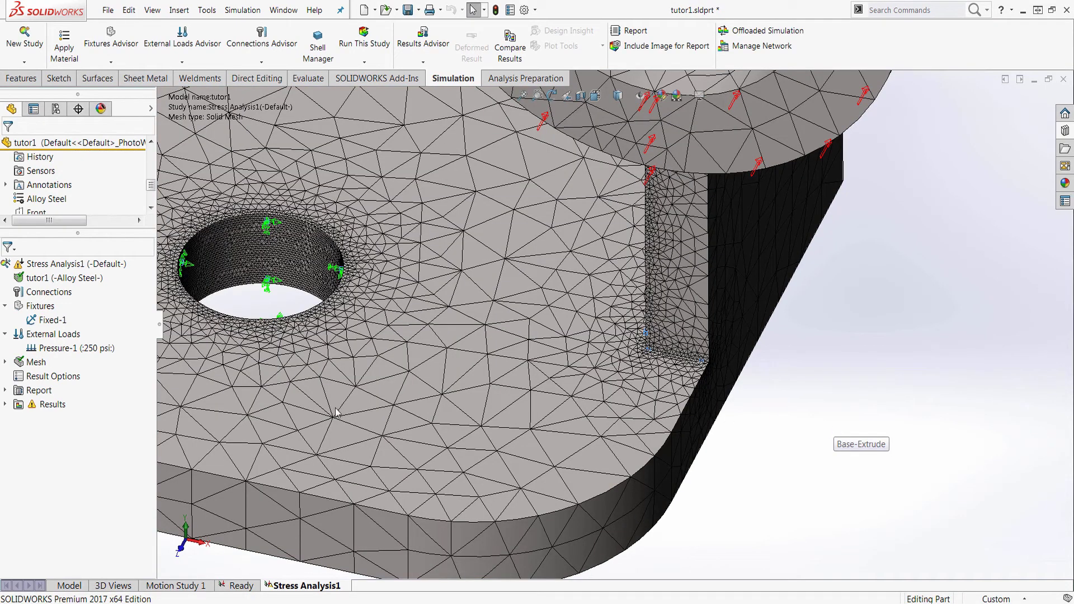
# Rerun the Stress Analysis1 study and inspect the von Mises stress at the rib's lower front corner
pyautogui.rightClick(89, 271)
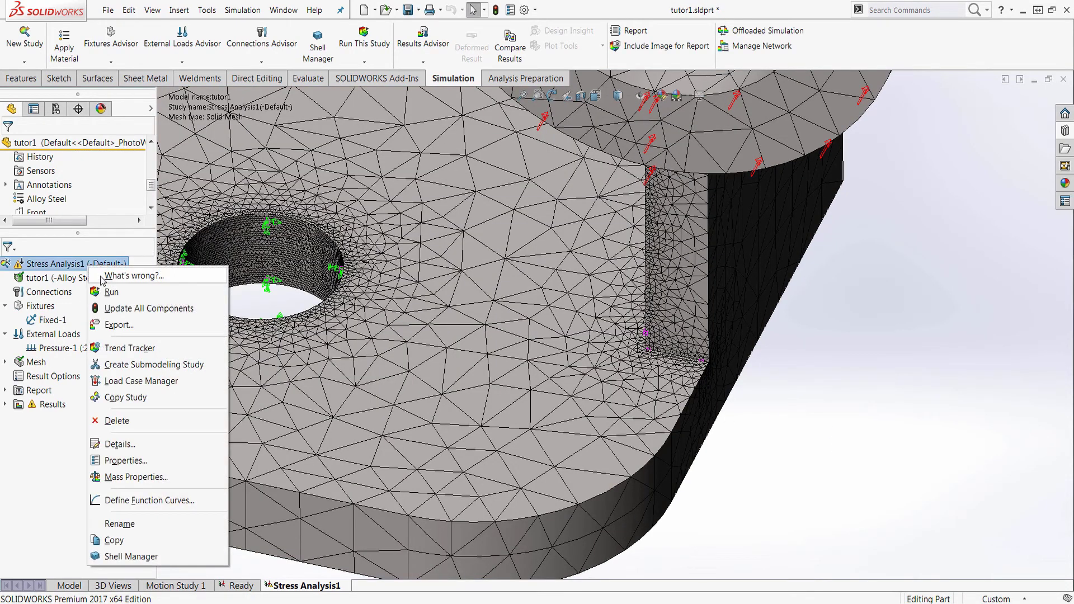
pyautogui.click(112, 293)
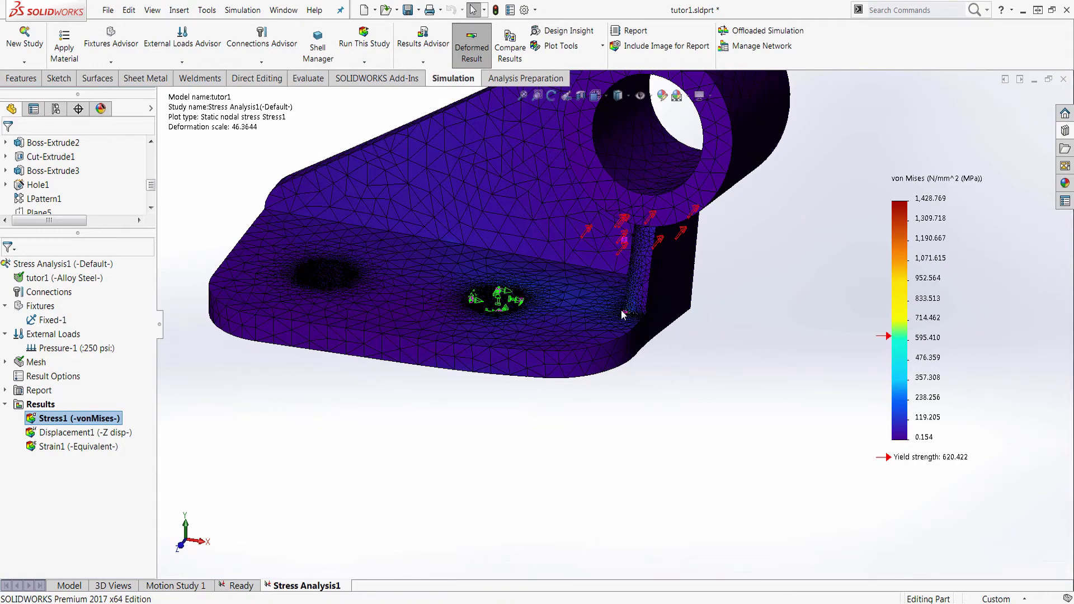
pyautogui.scroll(-5, 624, 315)
pyautogui.scroll(5, 727, 329)
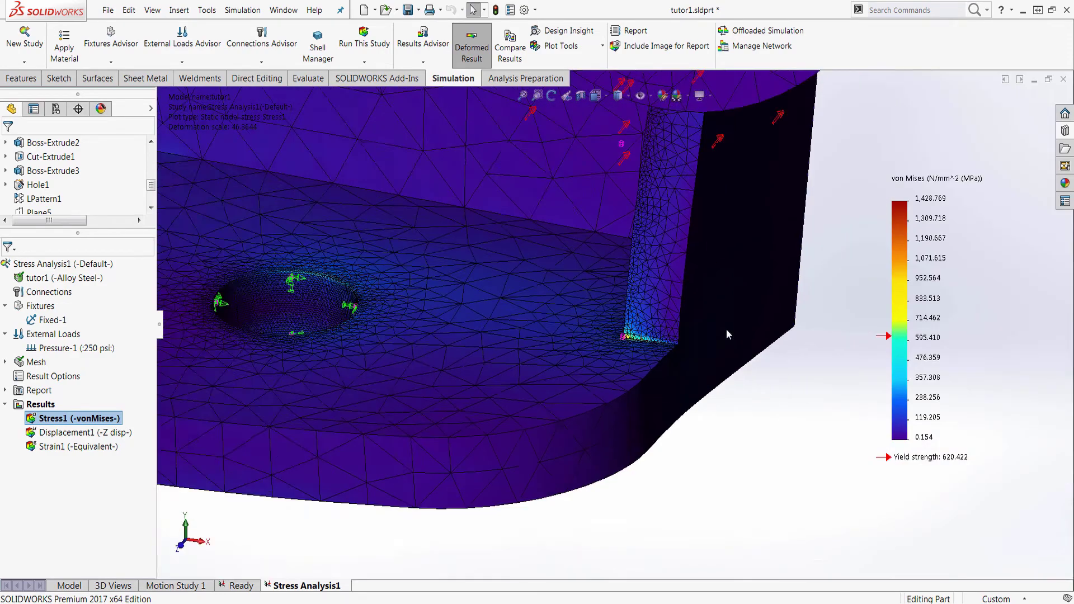